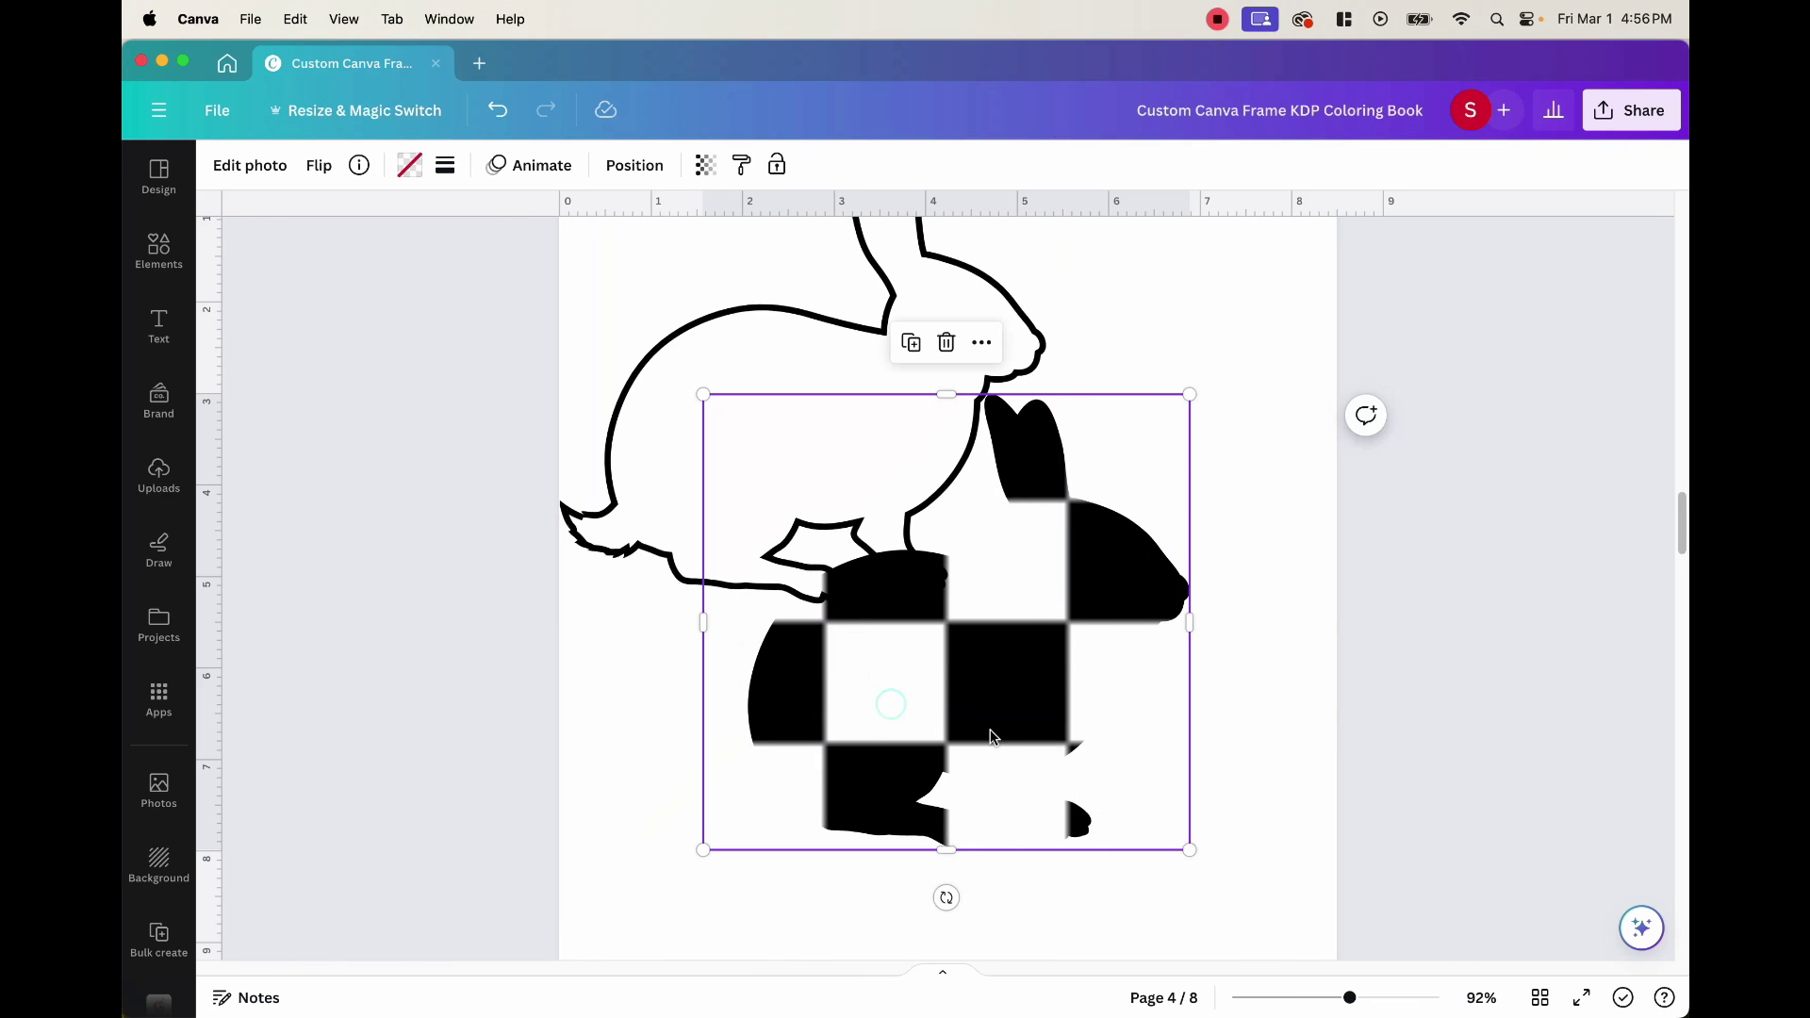
Step: Detach the checkered image from the rabbit frame and delete it
right_click(991, 737)
click(1119, 937)
key(Delete)
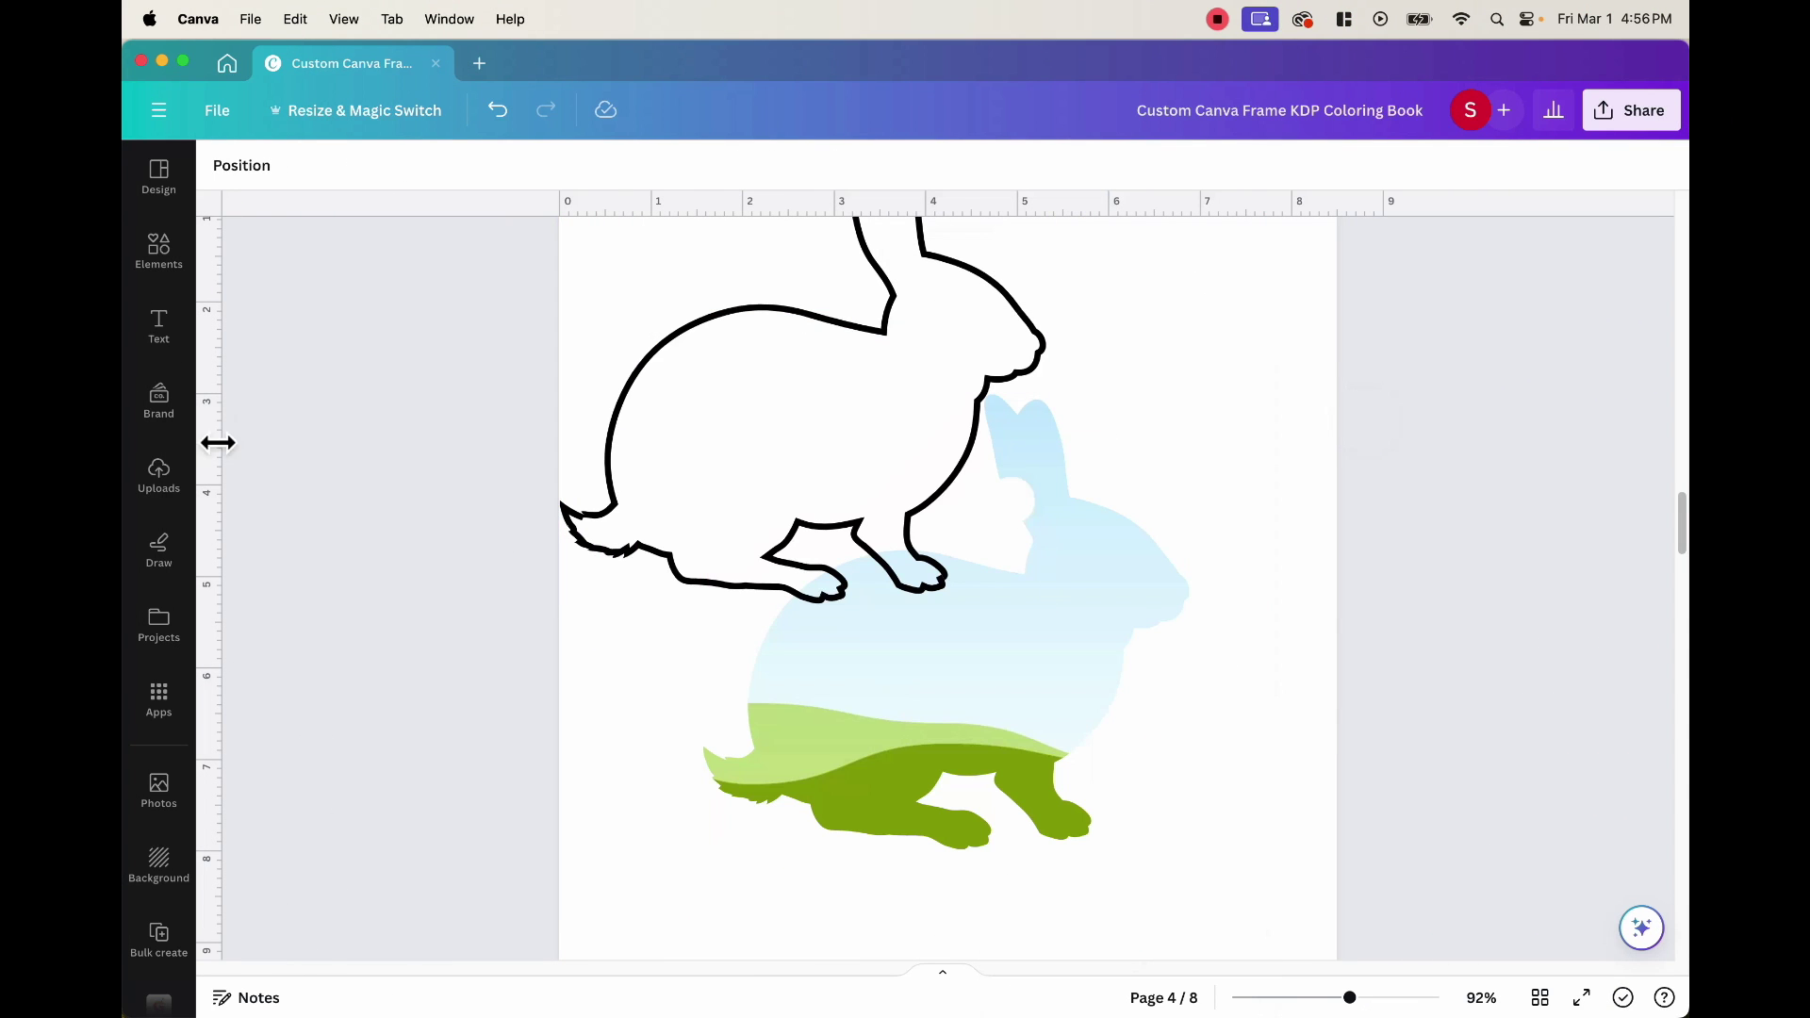
Step: Fill the empty rabbit frame with the uploaded floral mandala line pattern
click(160, 477)
click(250, 377)
click(589, 434)
drag(914, 591, 910, 594)
Step: Align the black rabbit outline over the patterned frame, then group the two and enlarge them on the page
drag(775, 406, 917, 648)
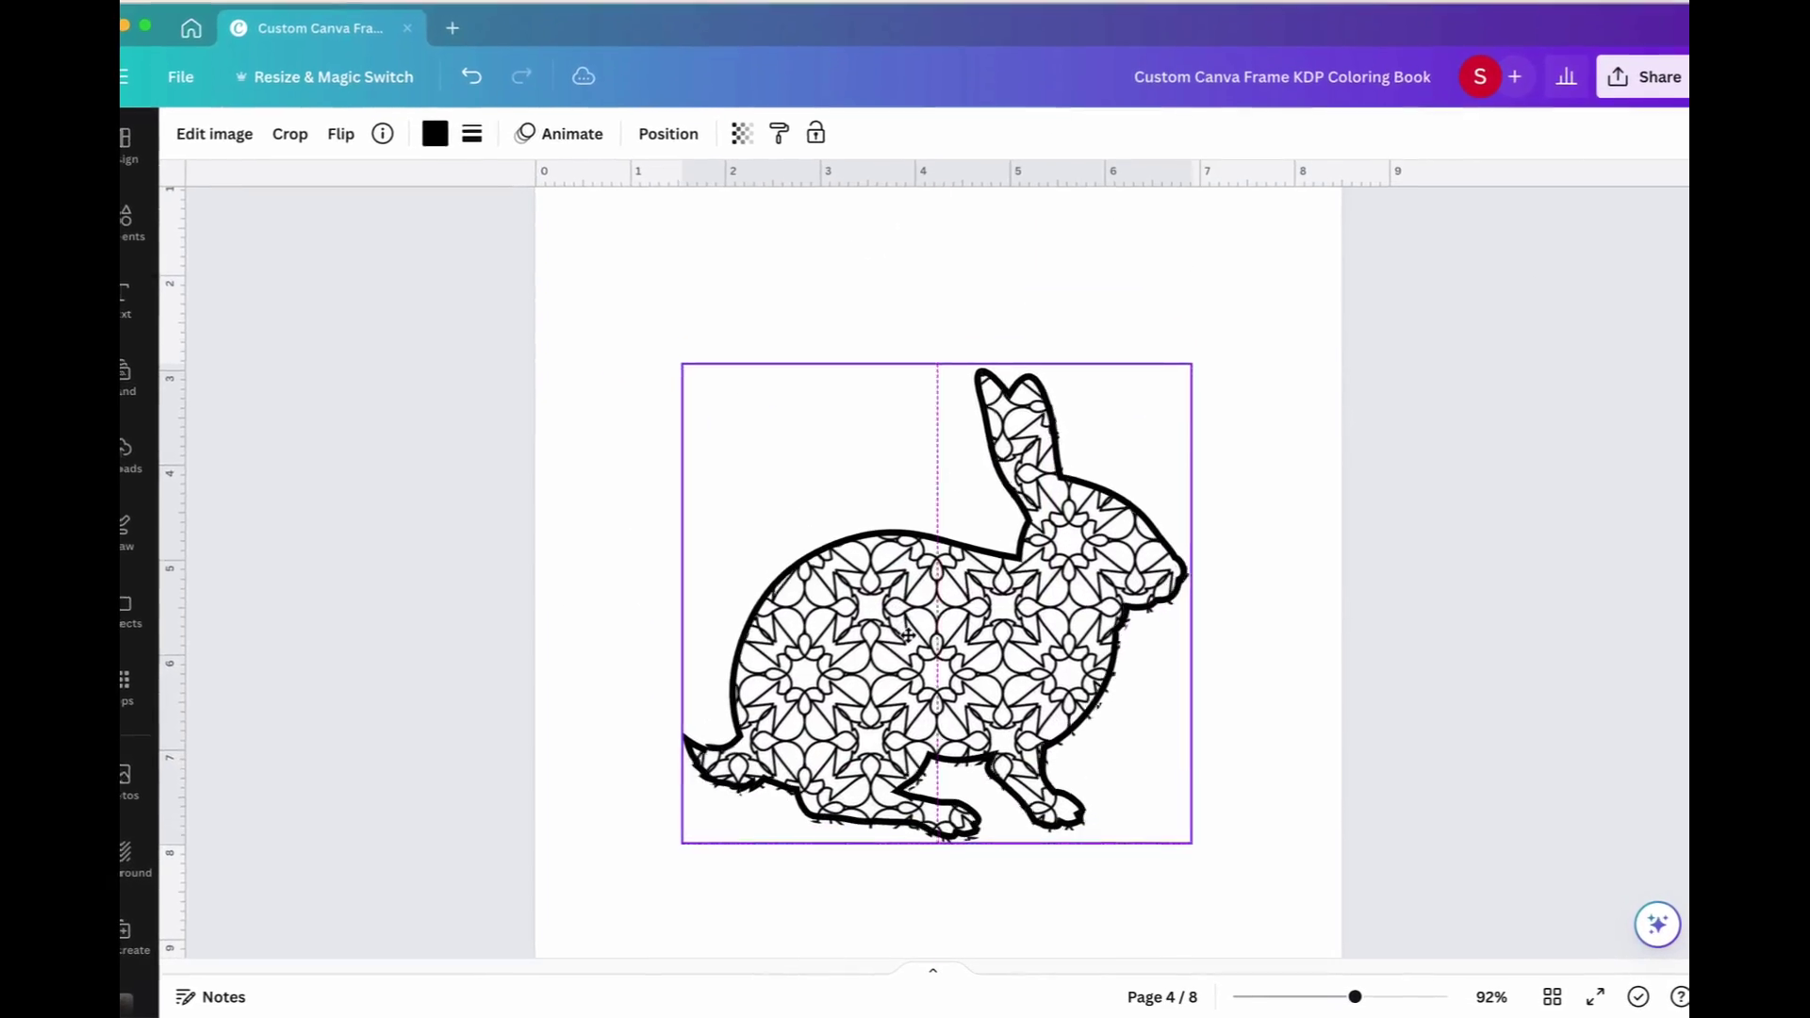
click(1458, 725)
click(942, 755)
drag(1212, 344, 1062, 394)
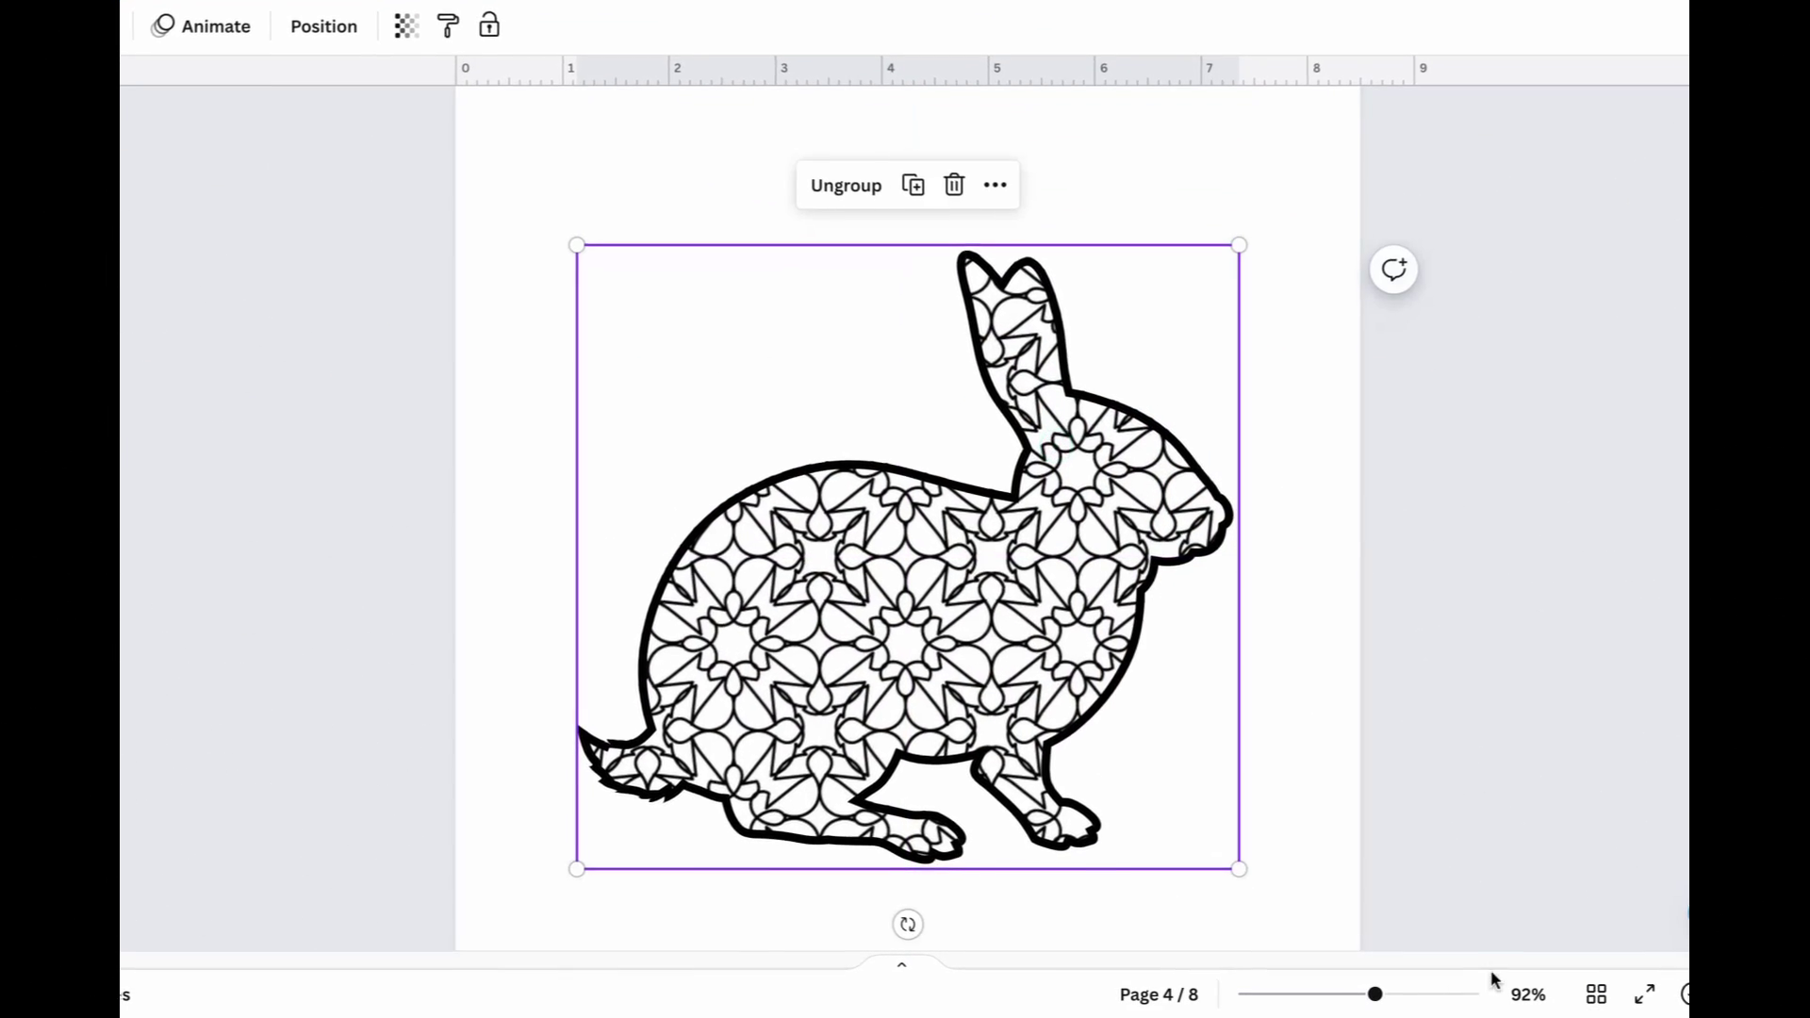
scroll(1492, 980, down, 5)
click(1343, 845)
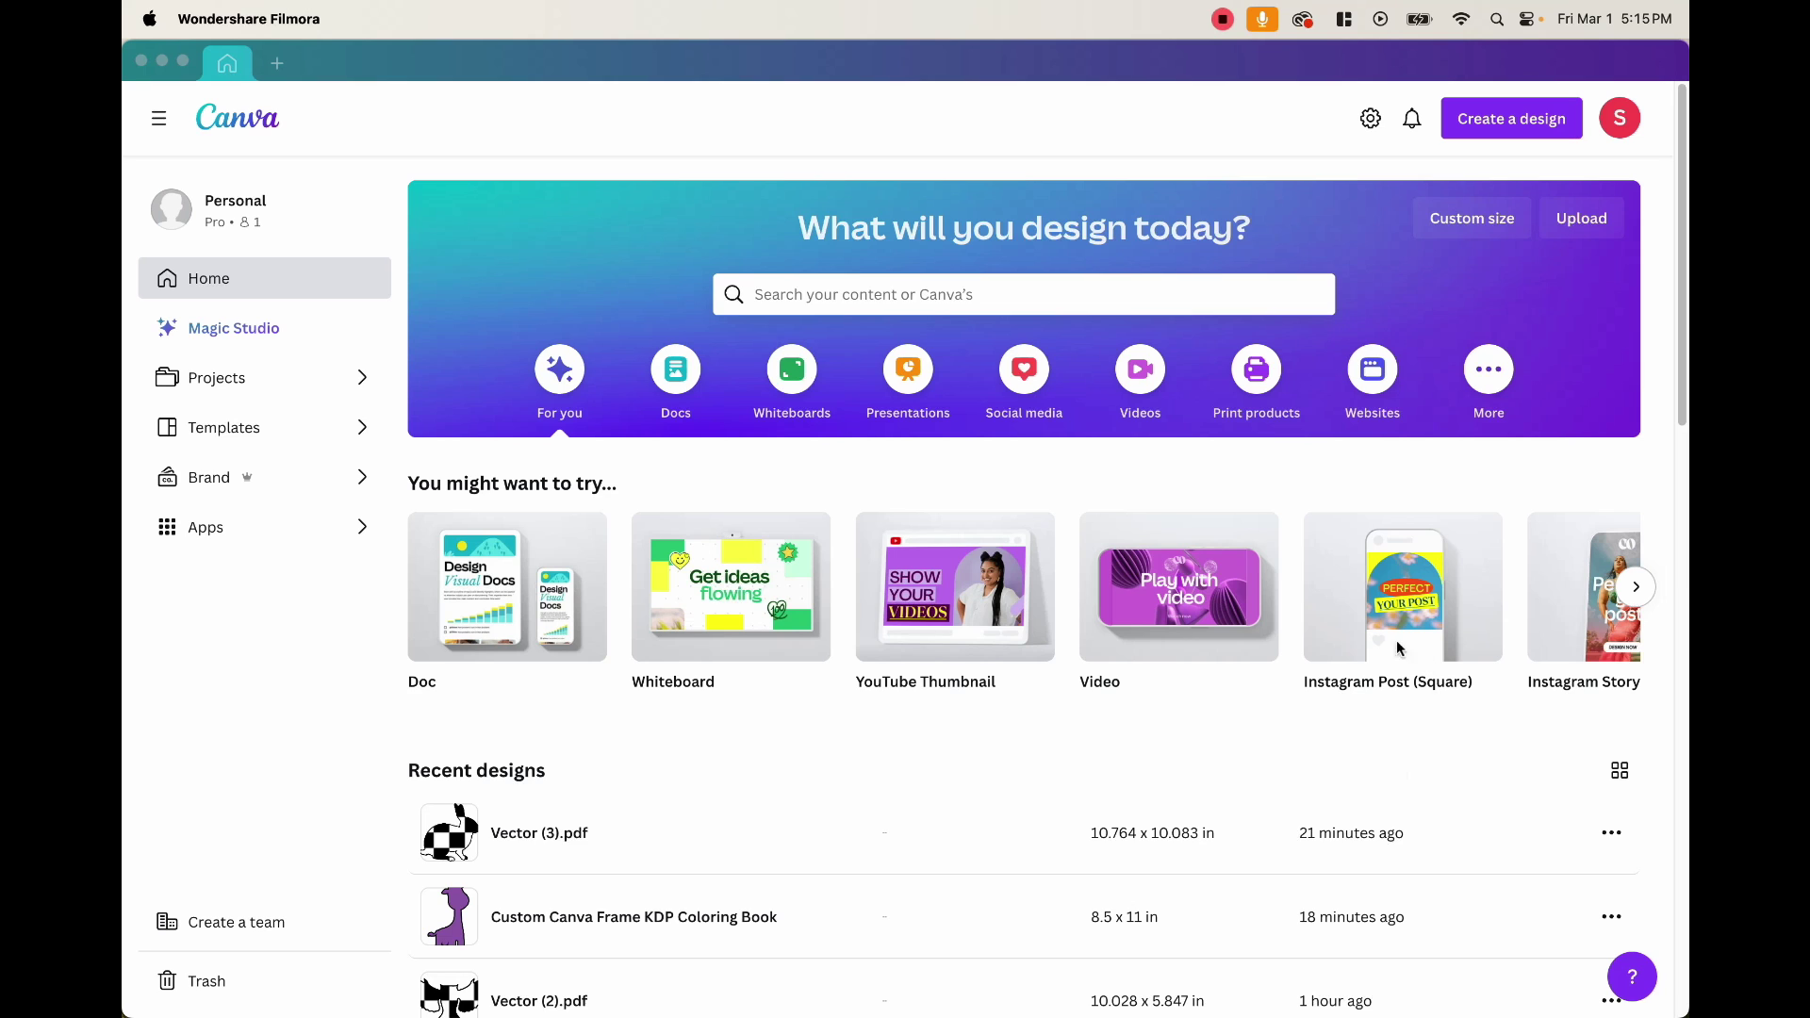
click(808, 125)
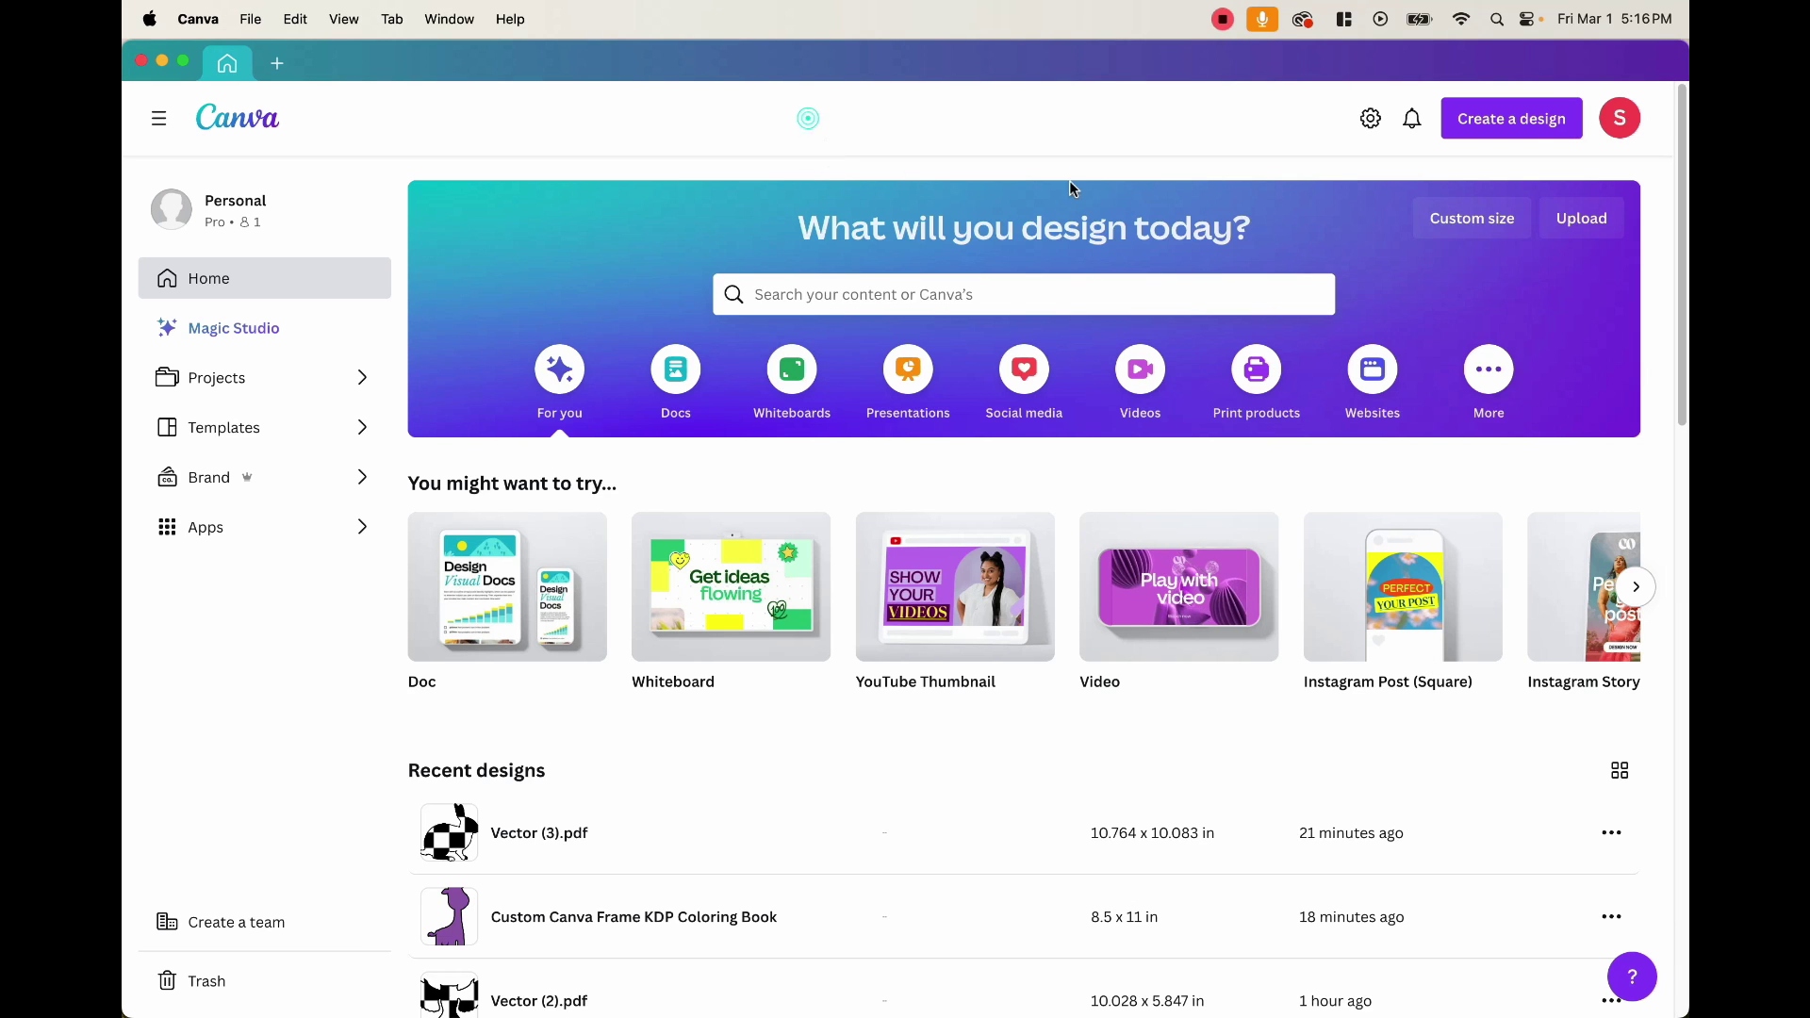
Step: Create a new custom-size design 8.5 in wide and 11 in high
click(1541, 126)
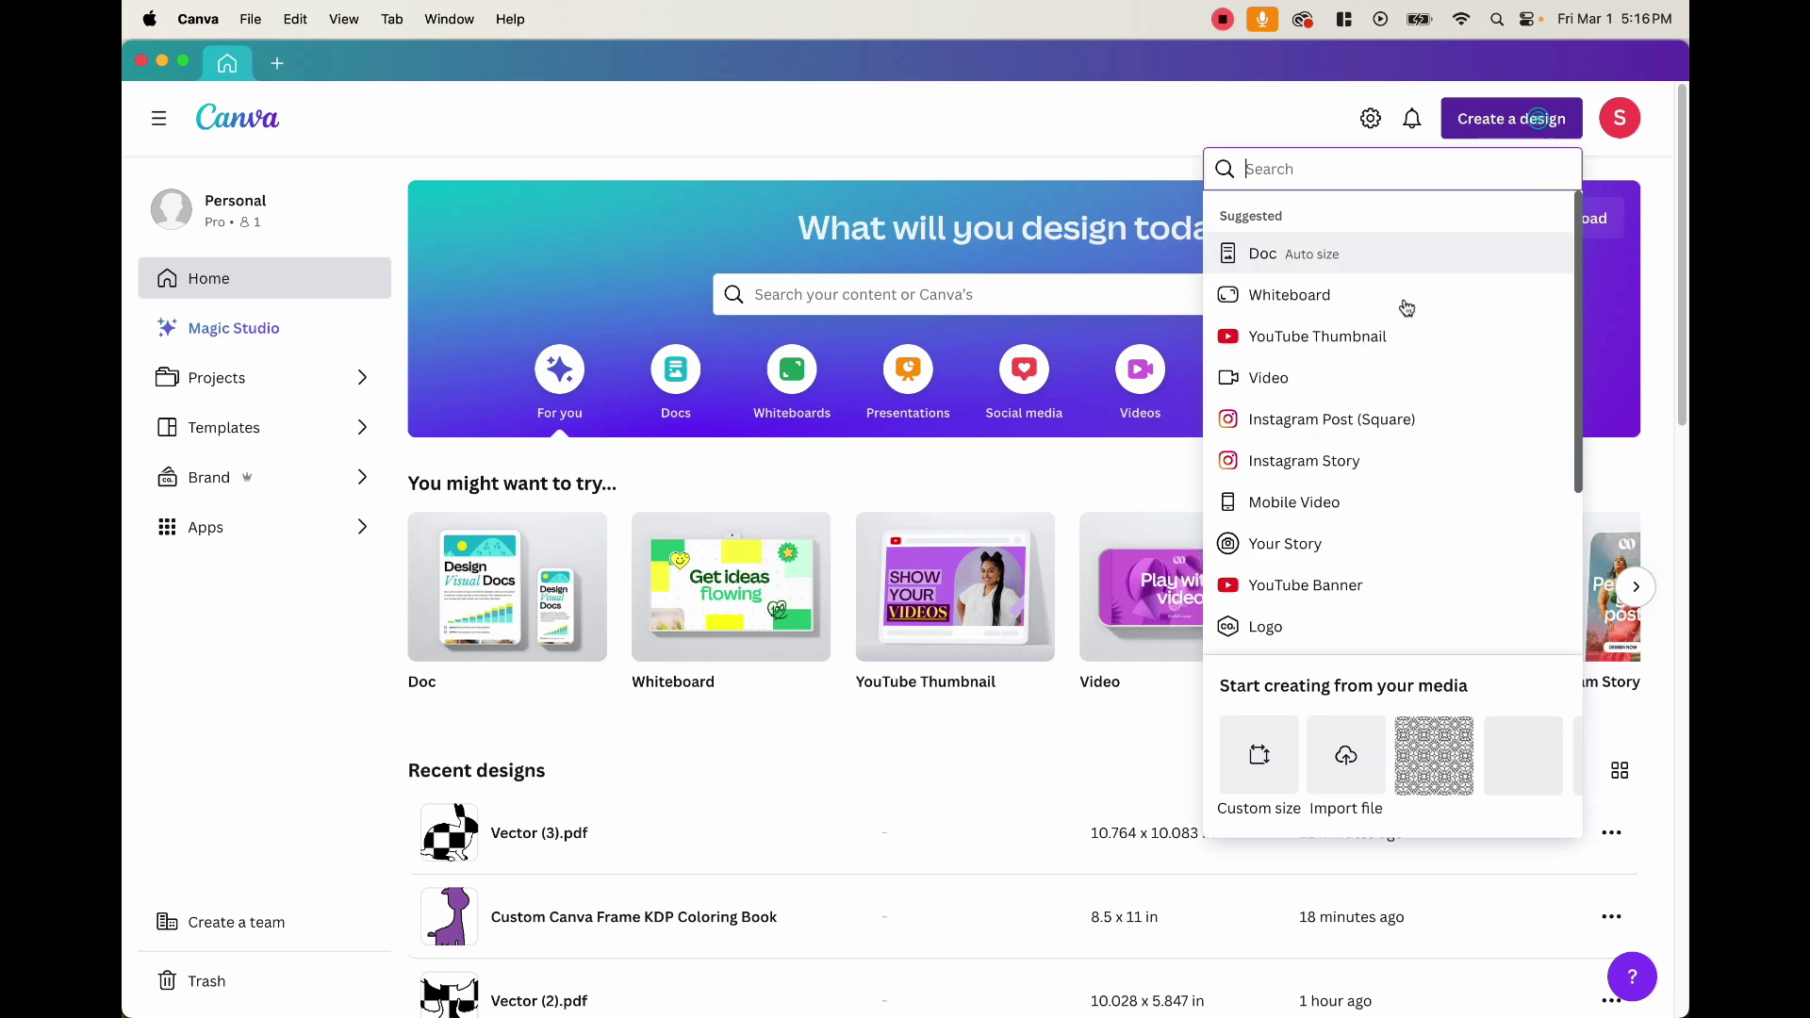
click(1267, 757)
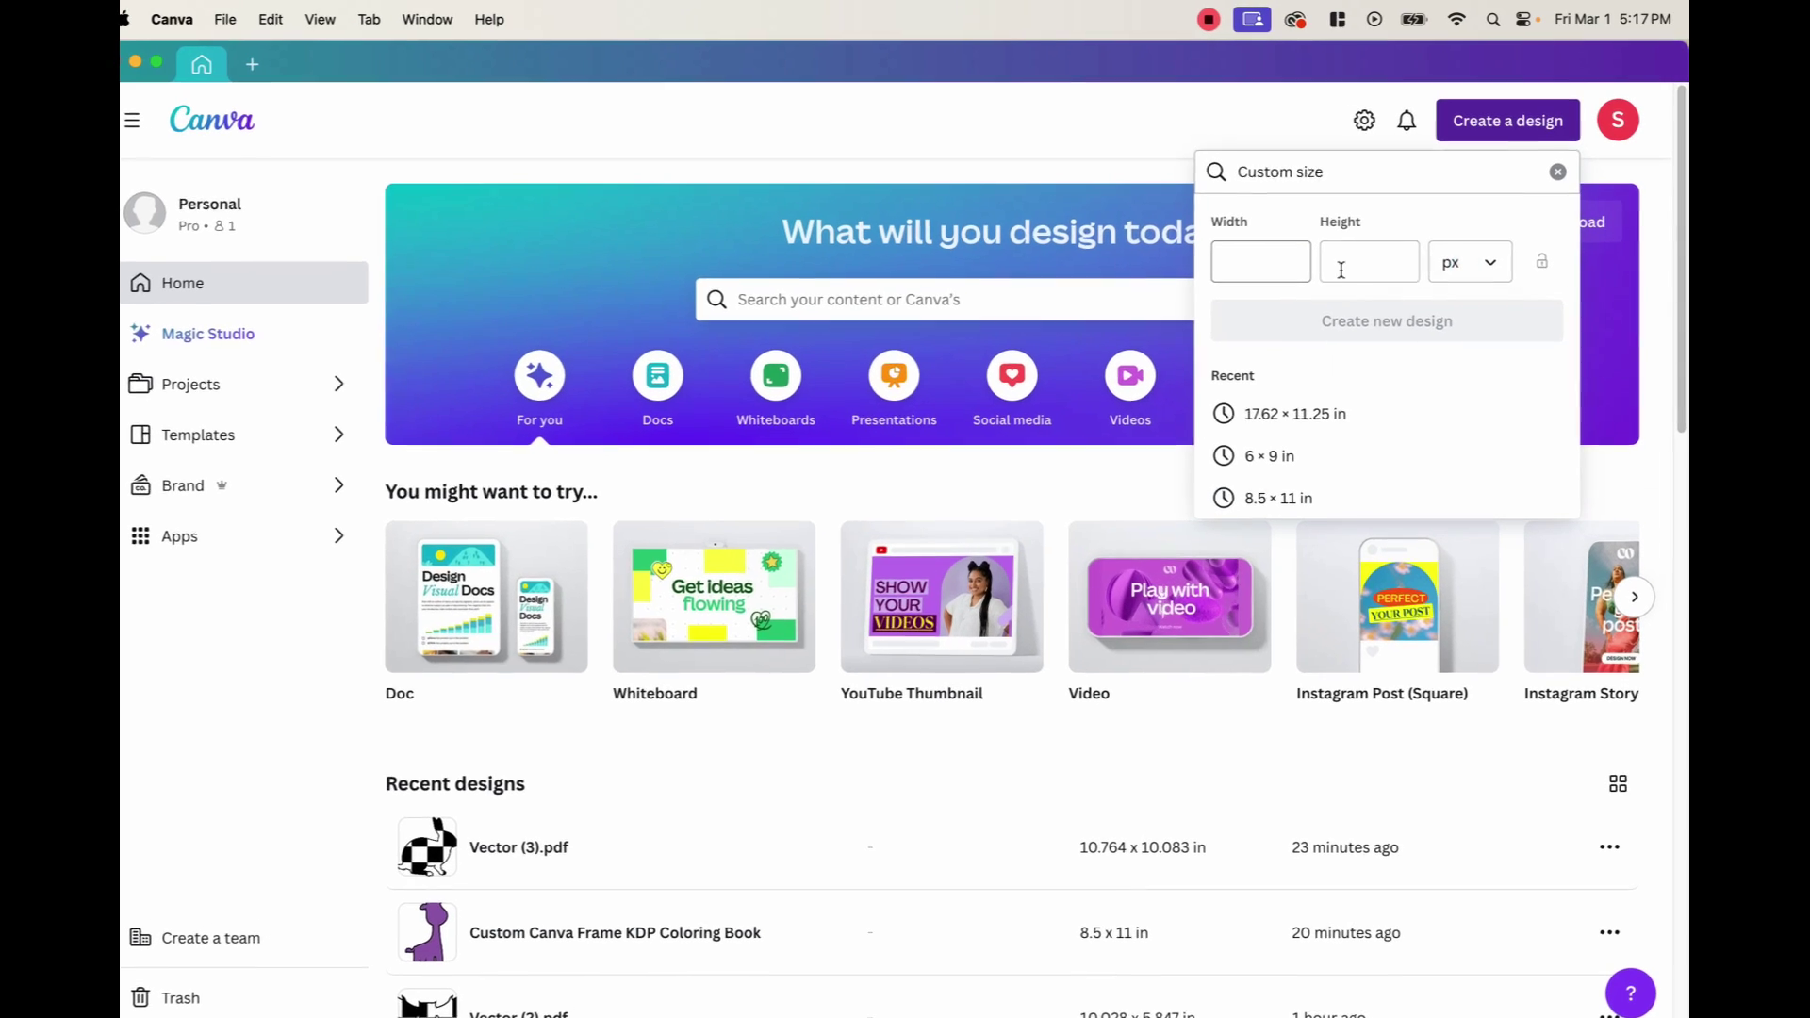
click(1460, 282)
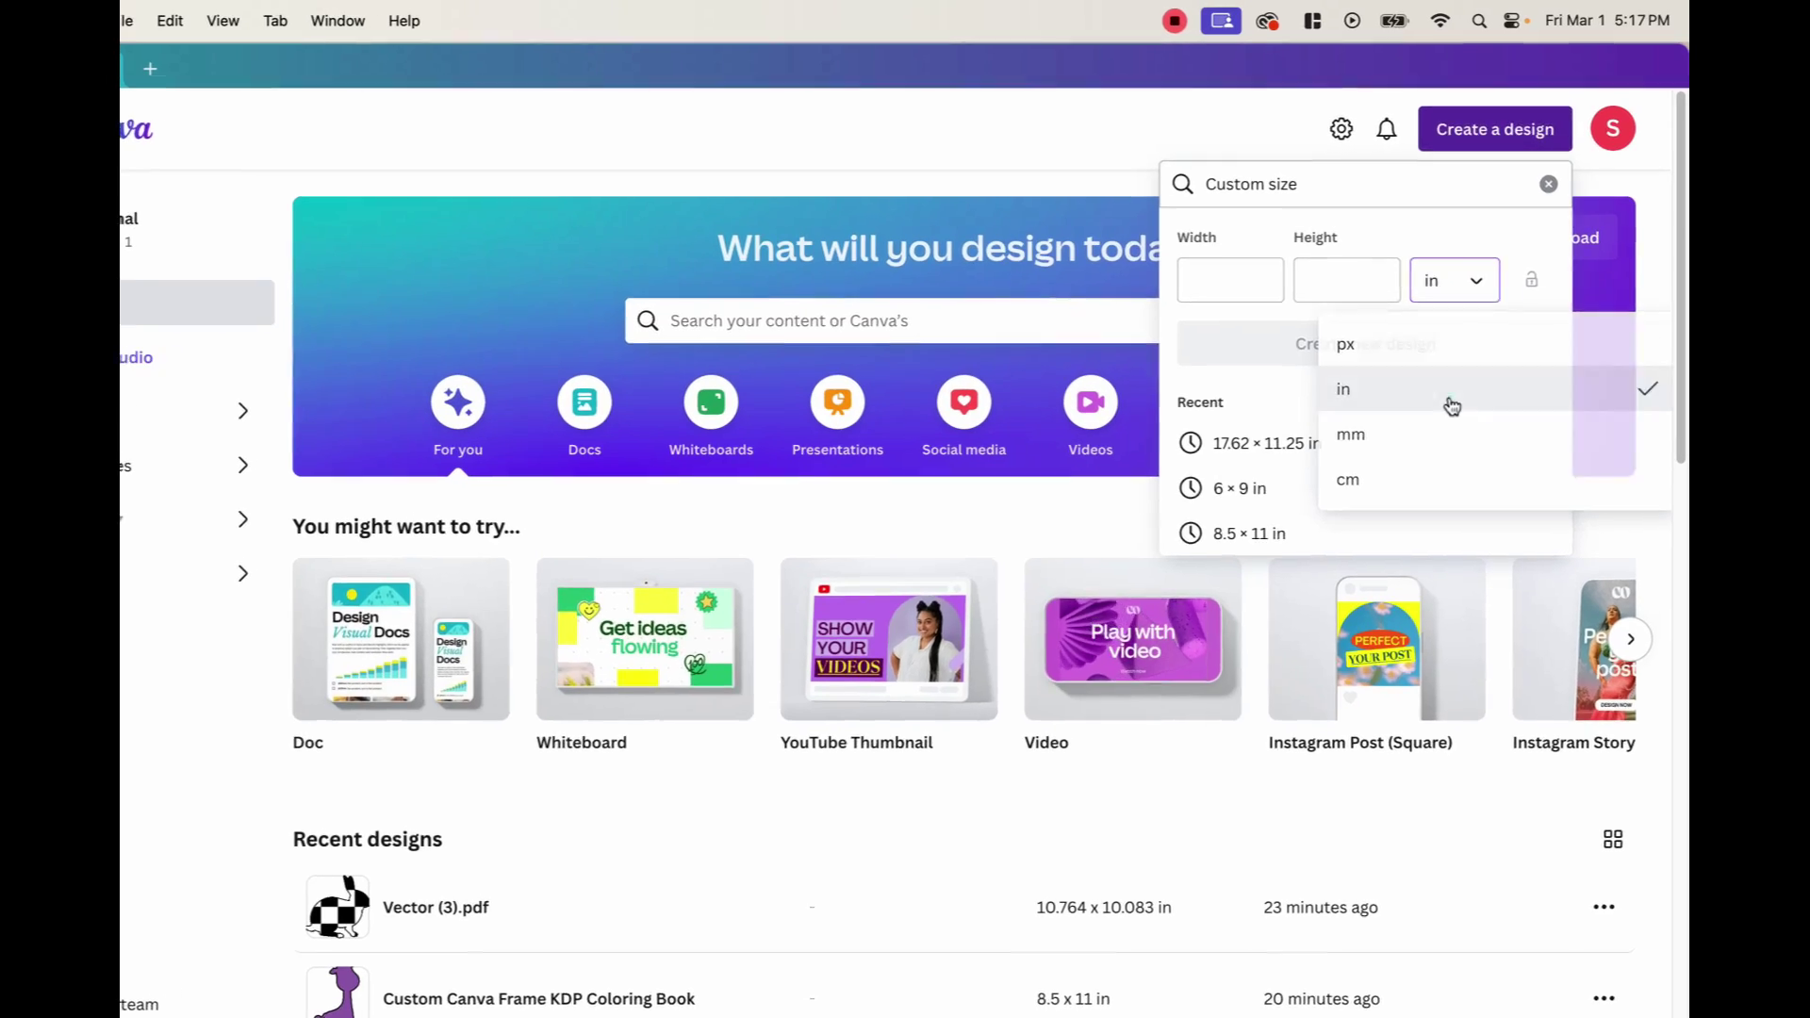
click(1461, 378)
click(1210, 287)
text(8.5)
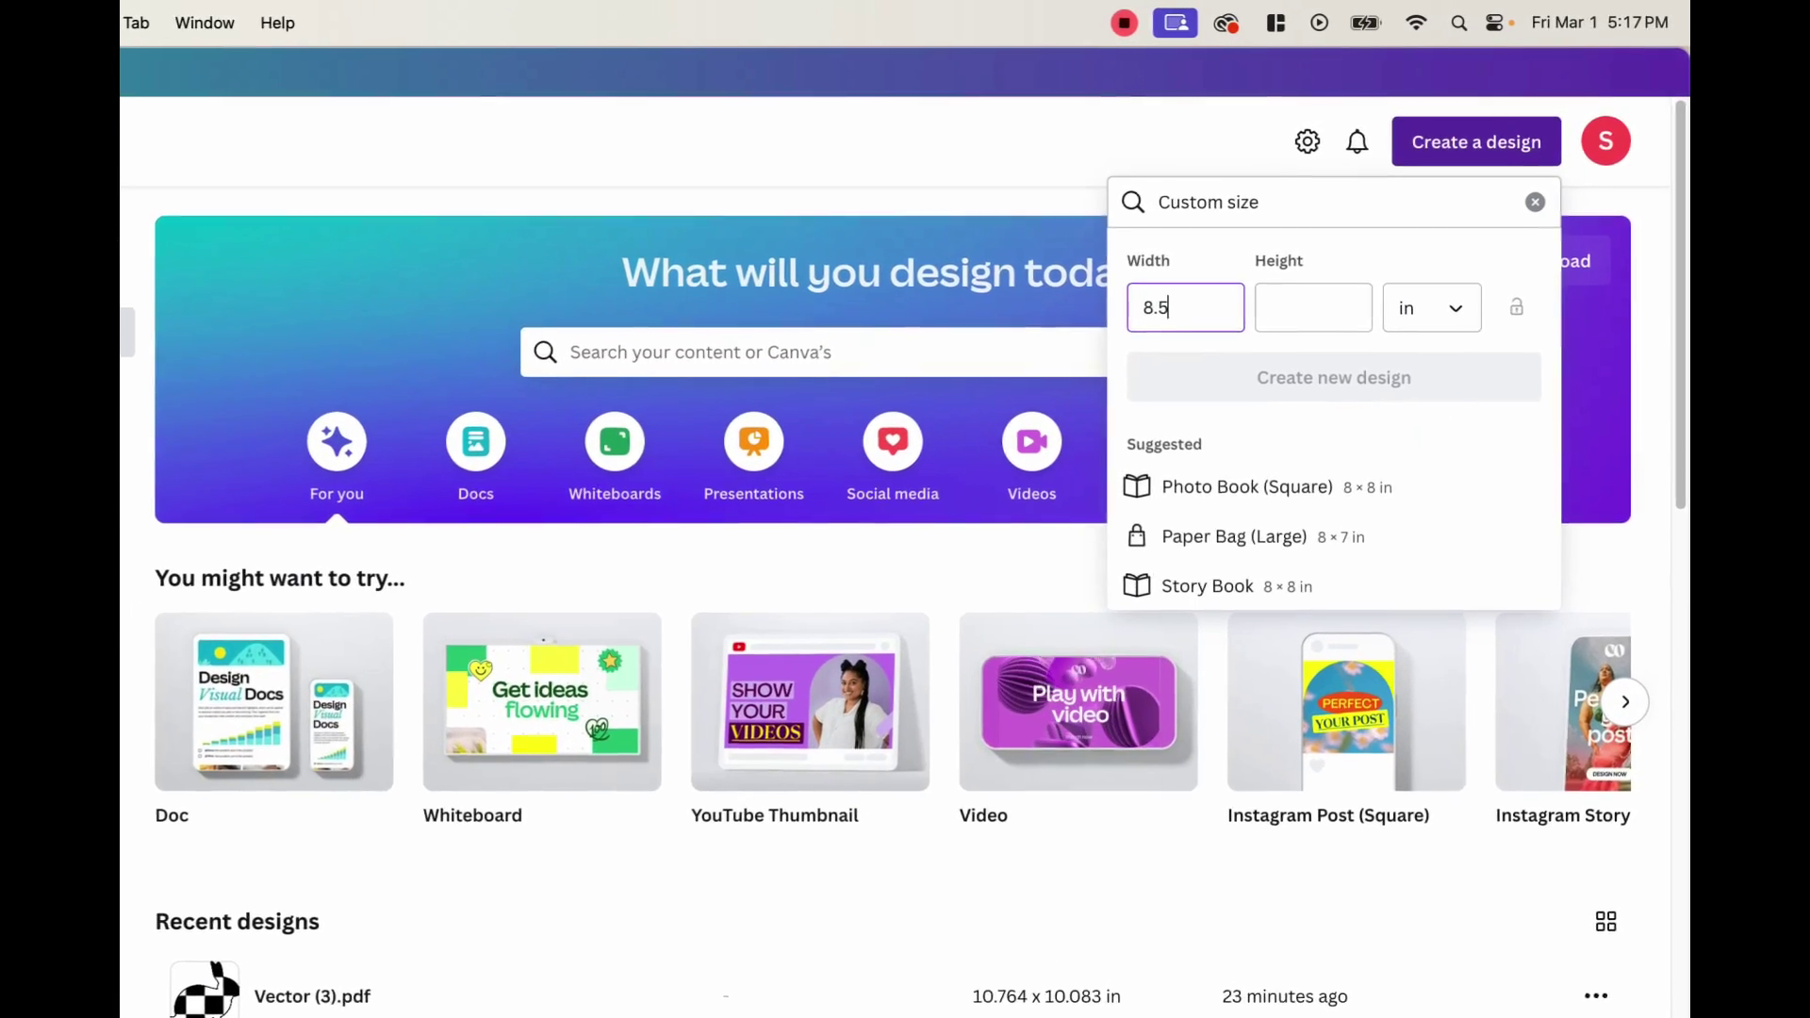
click(1294, 315)
text(11)
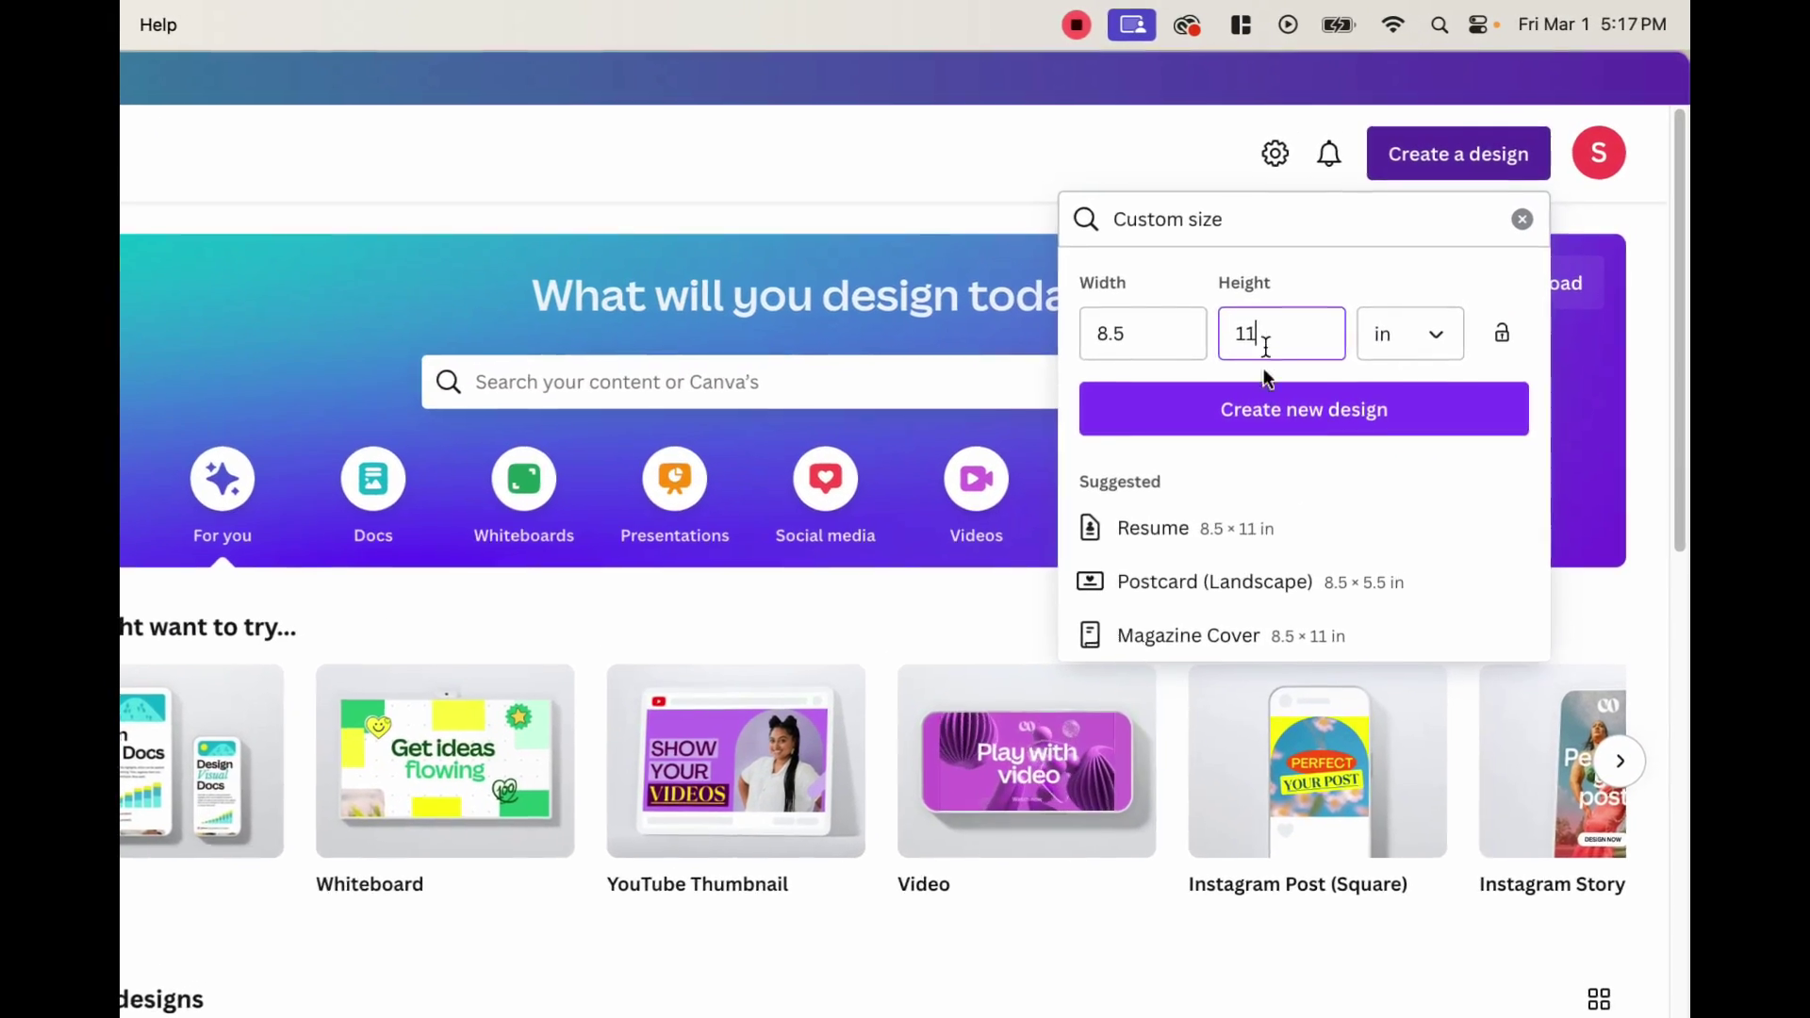
click(1263, 410)
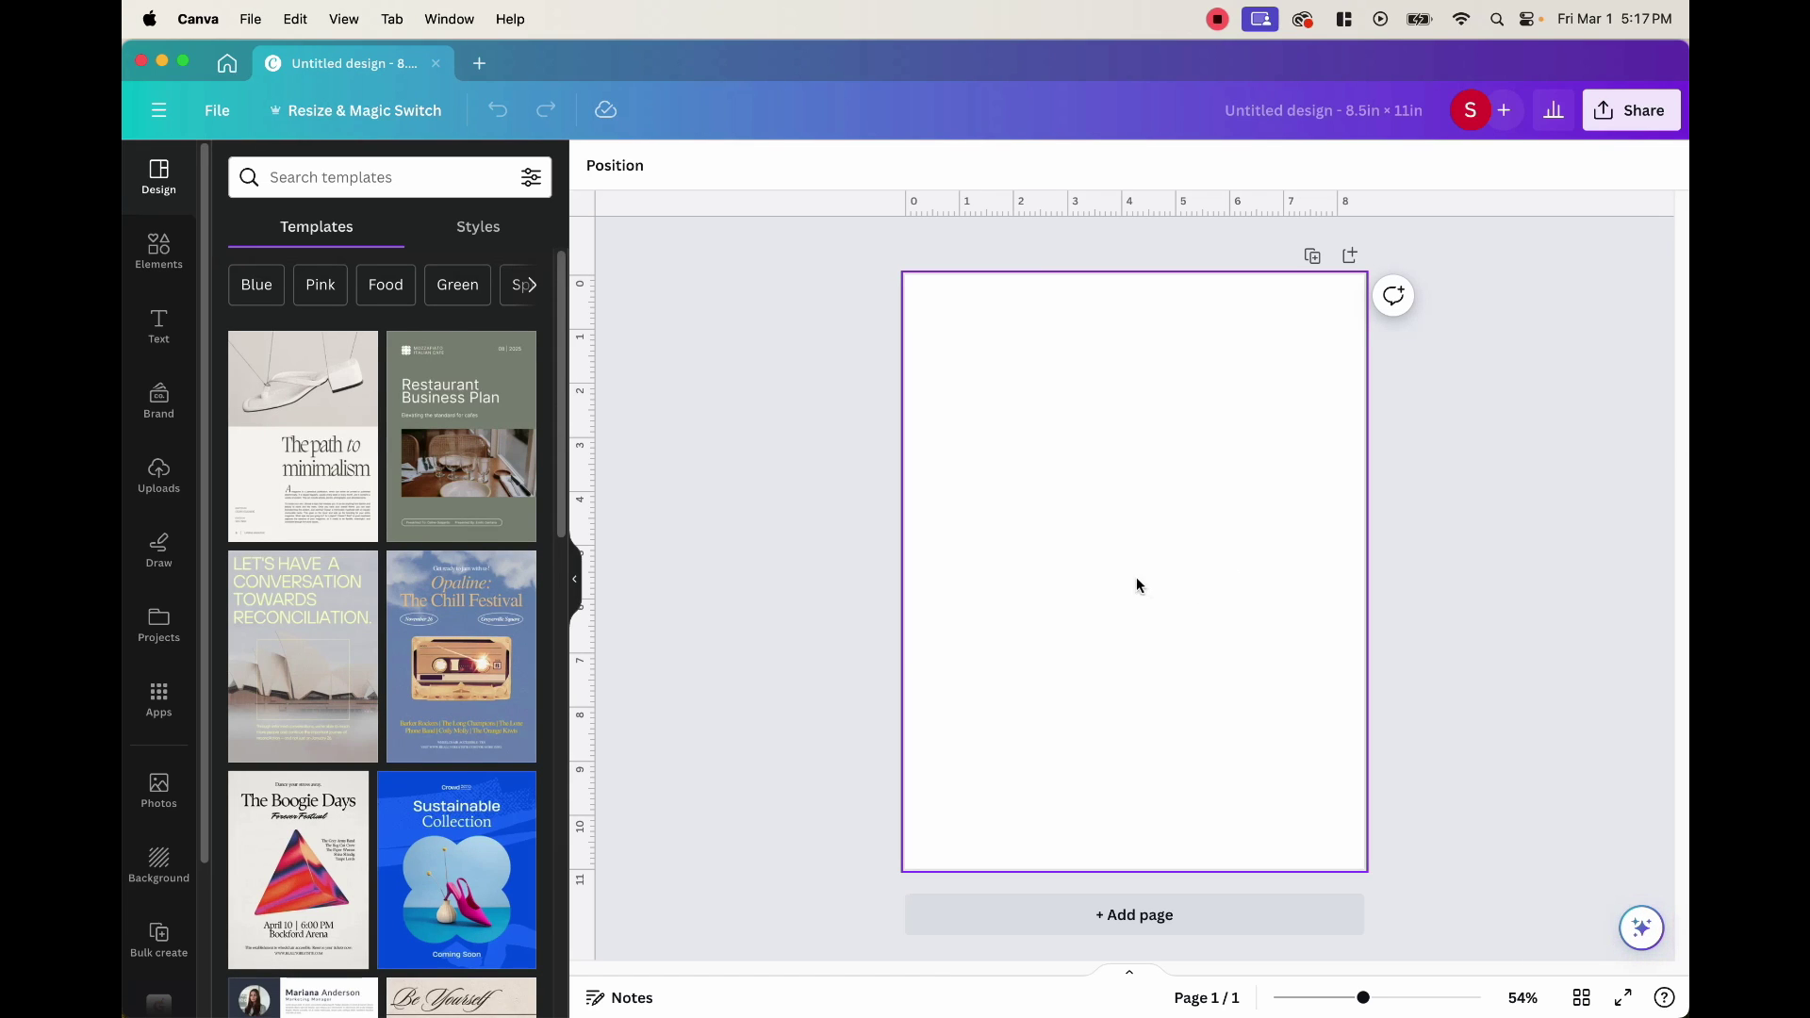
Step: Search the elements for "frame" and add the rounded-corner square frame to the page
click(160, 247)
click(296, 181)
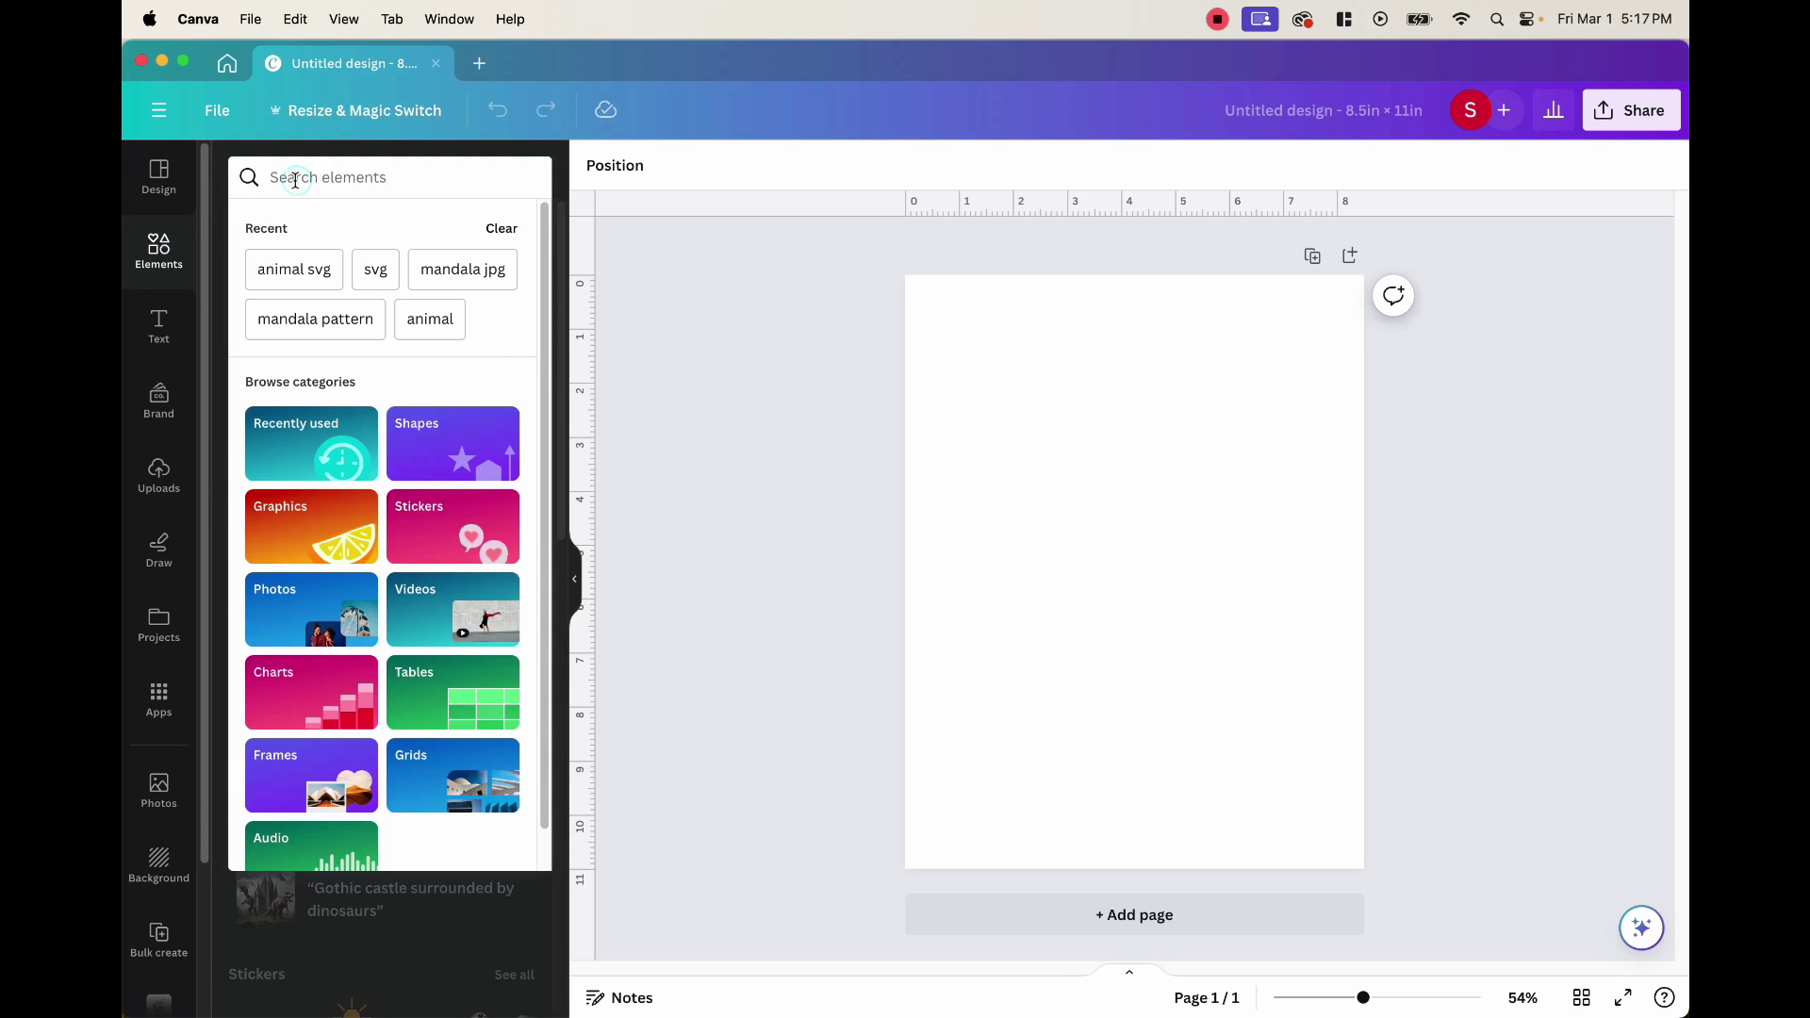
text(frame)
key(Return)
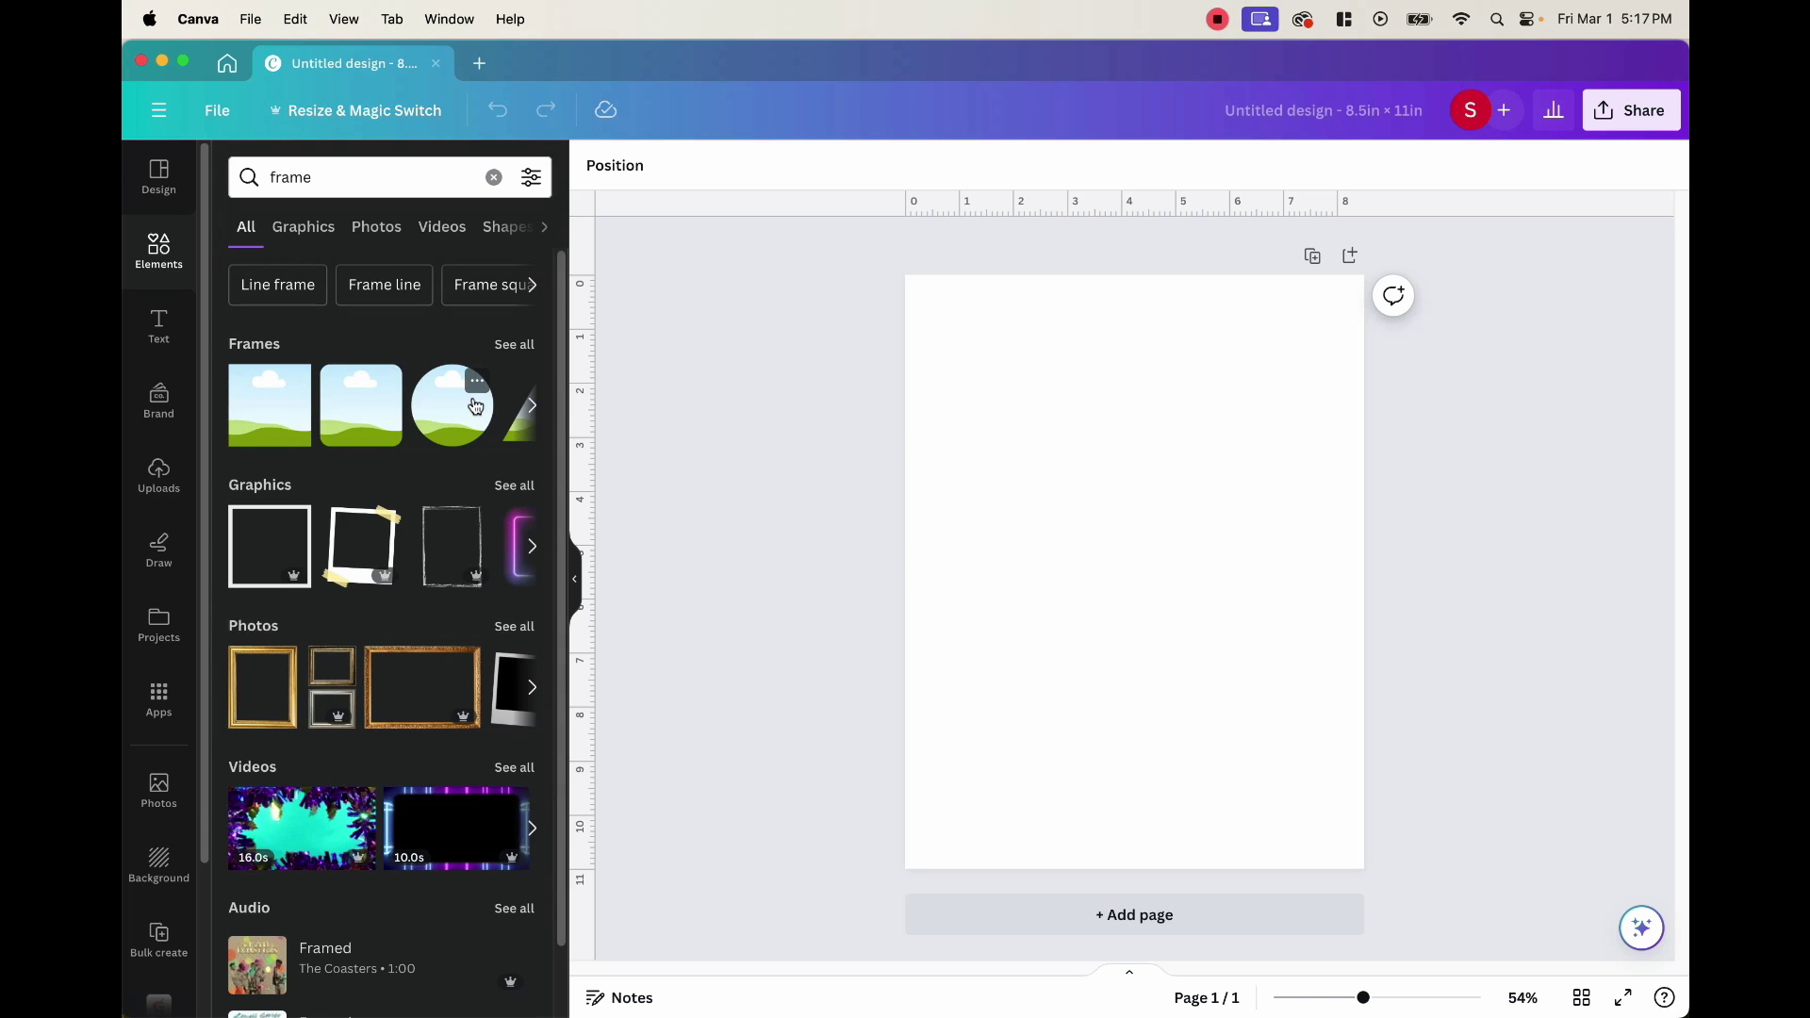
click(513, 345)
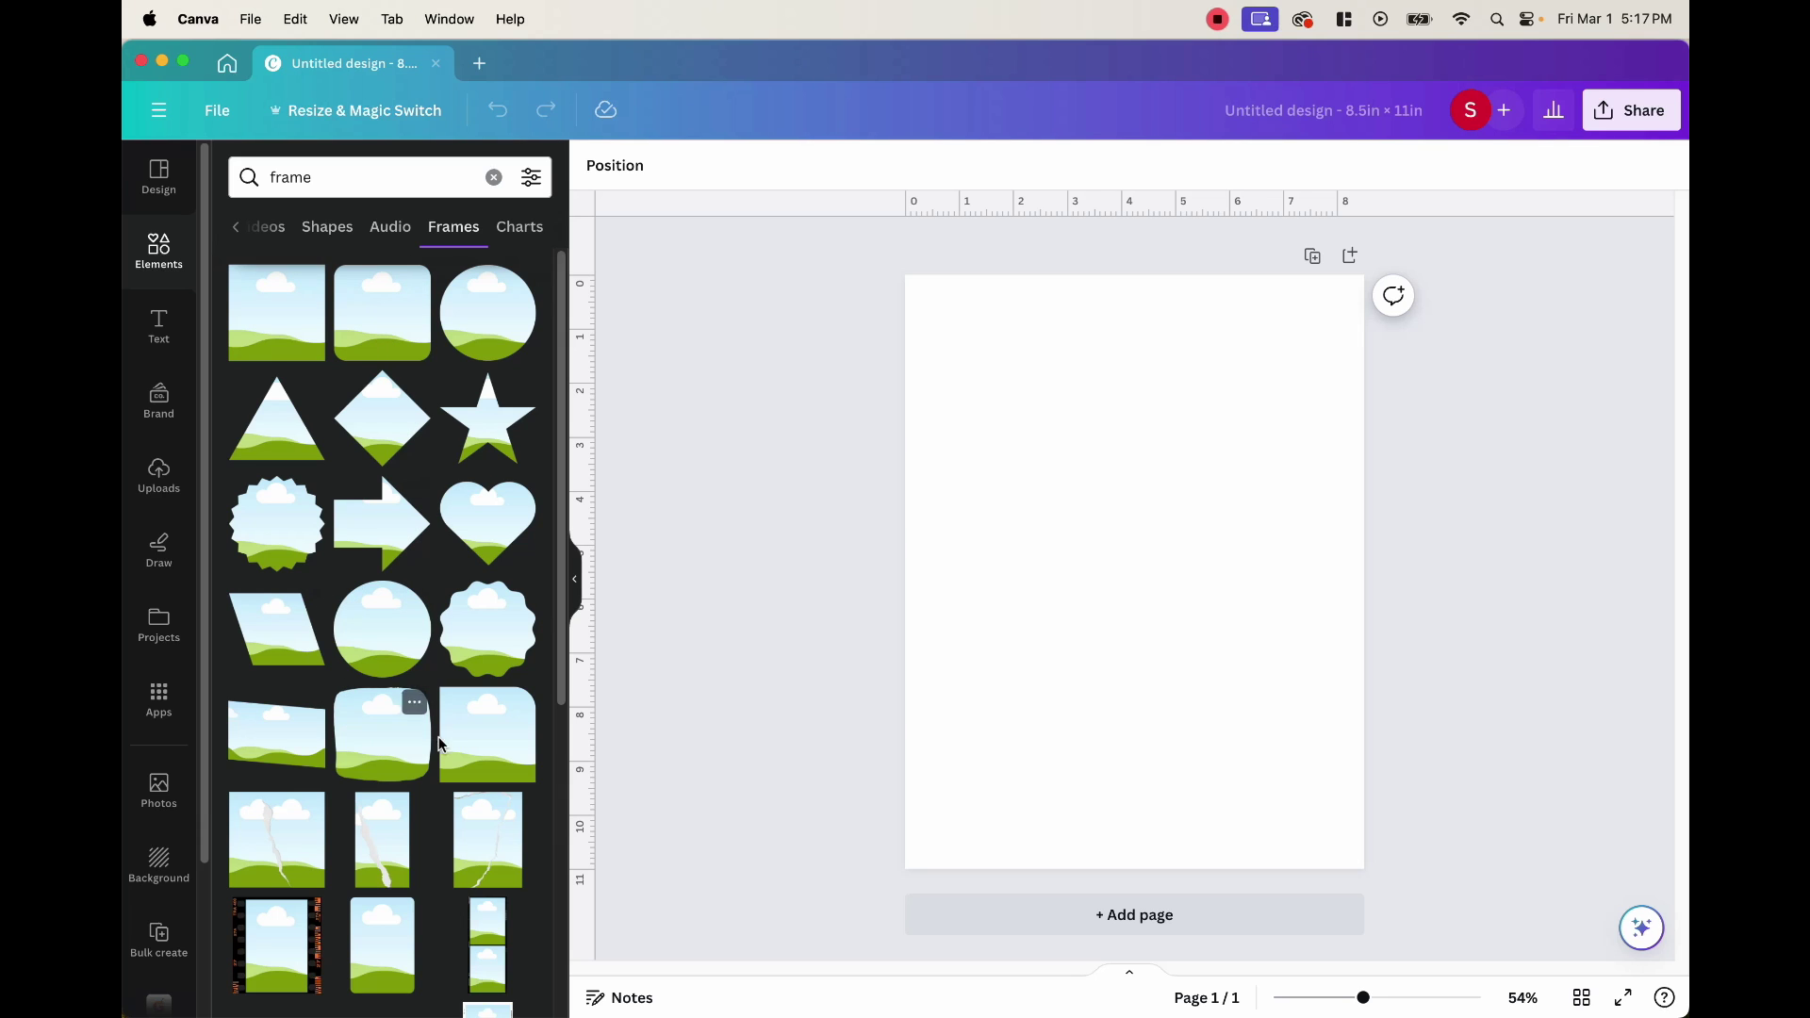
click(376, 317)
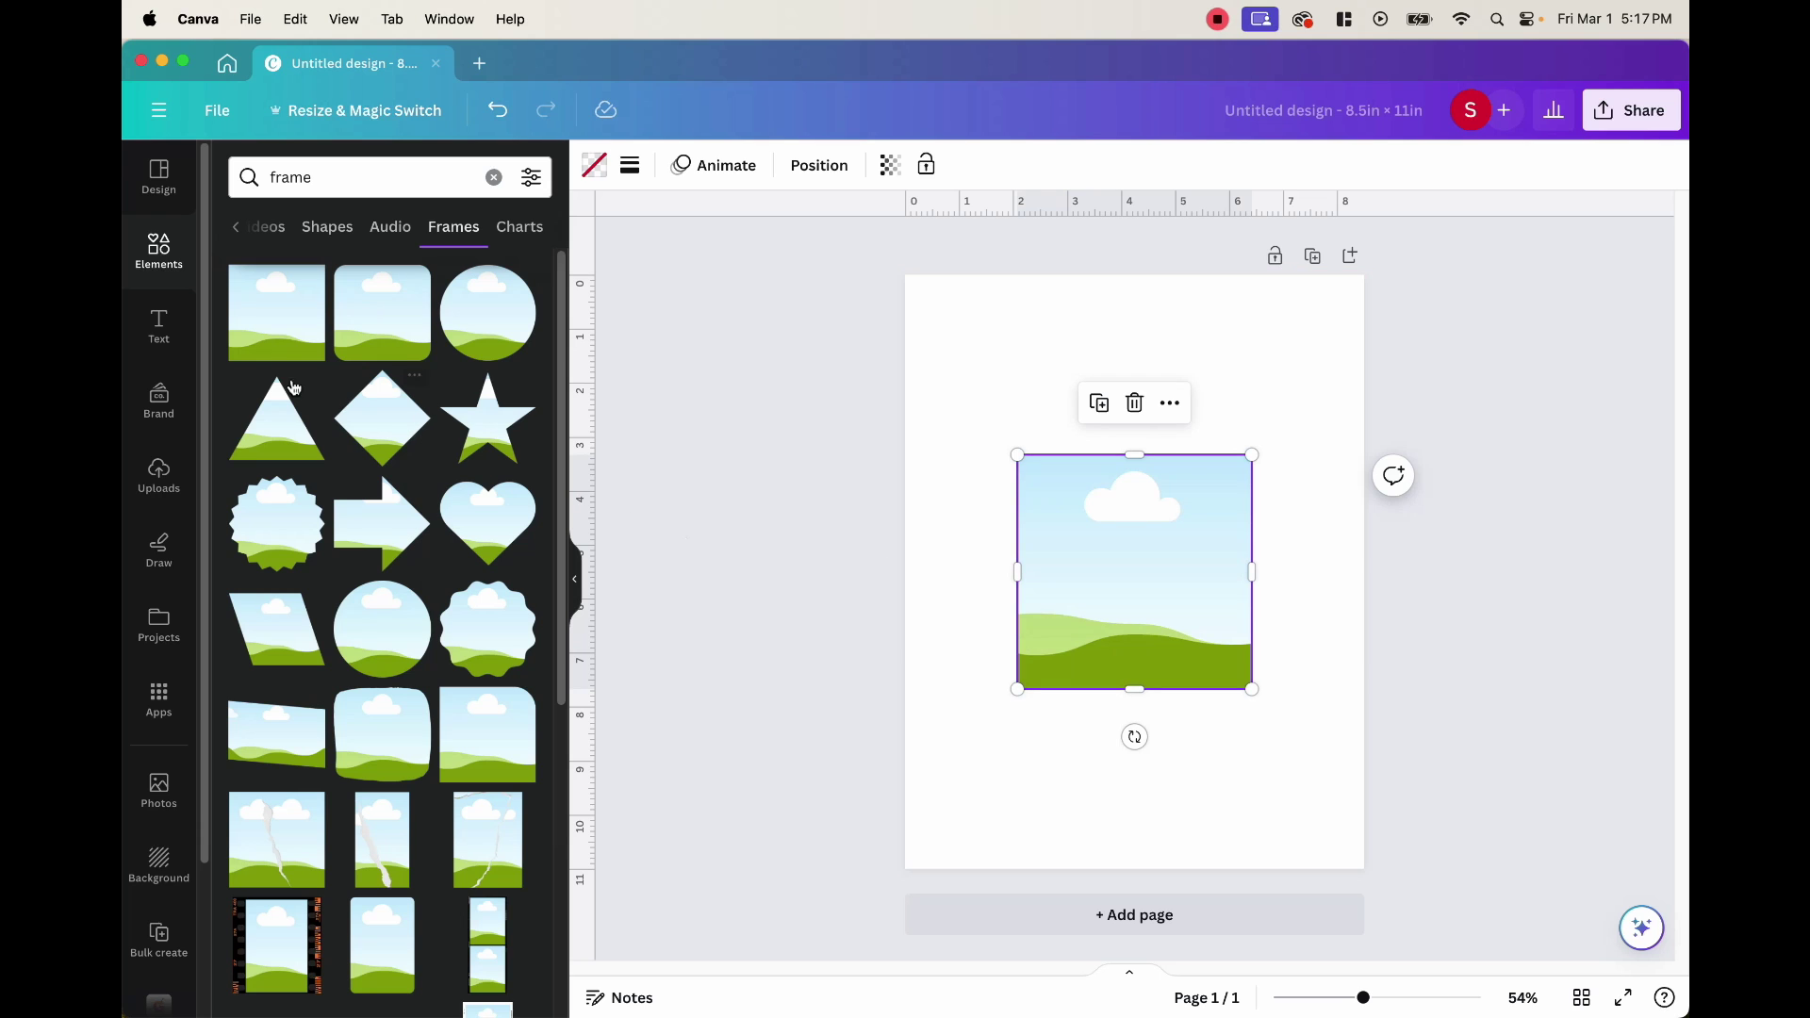
Step: Search the photos for "photo" and place the apple blossom picture inside the square frame
double_click(351, 177)
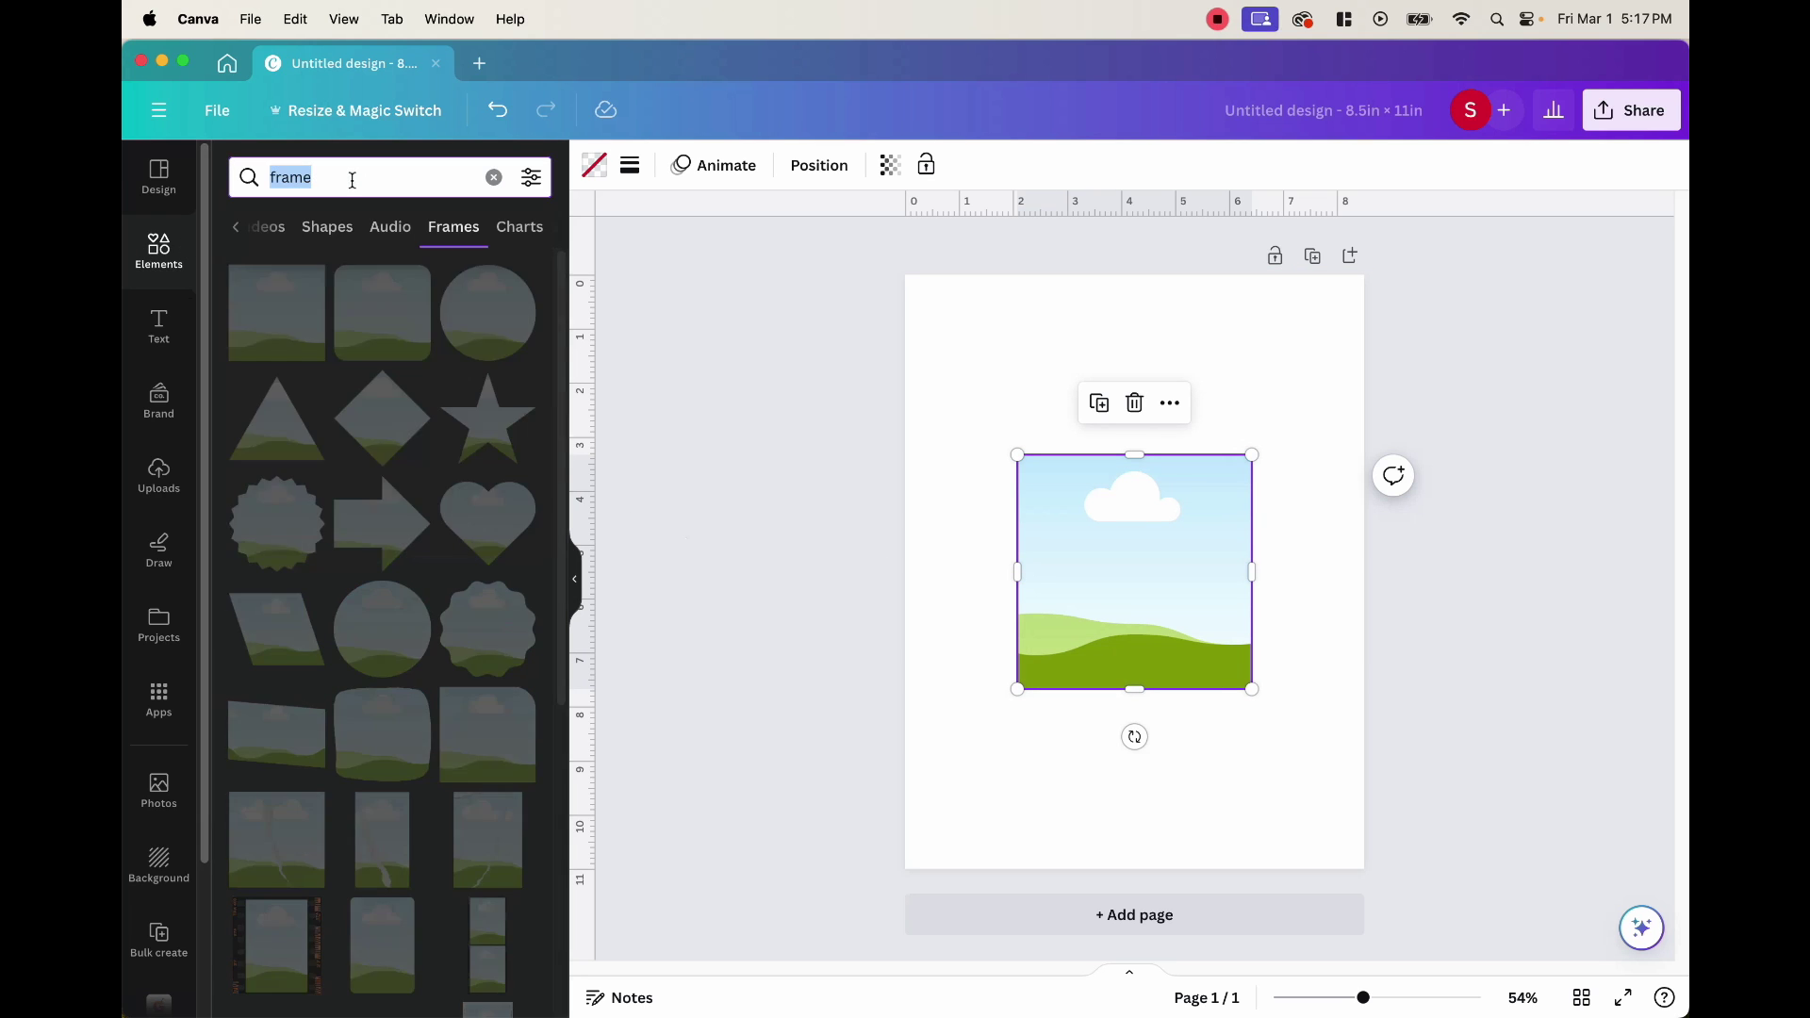
text(photo)
key(Return)
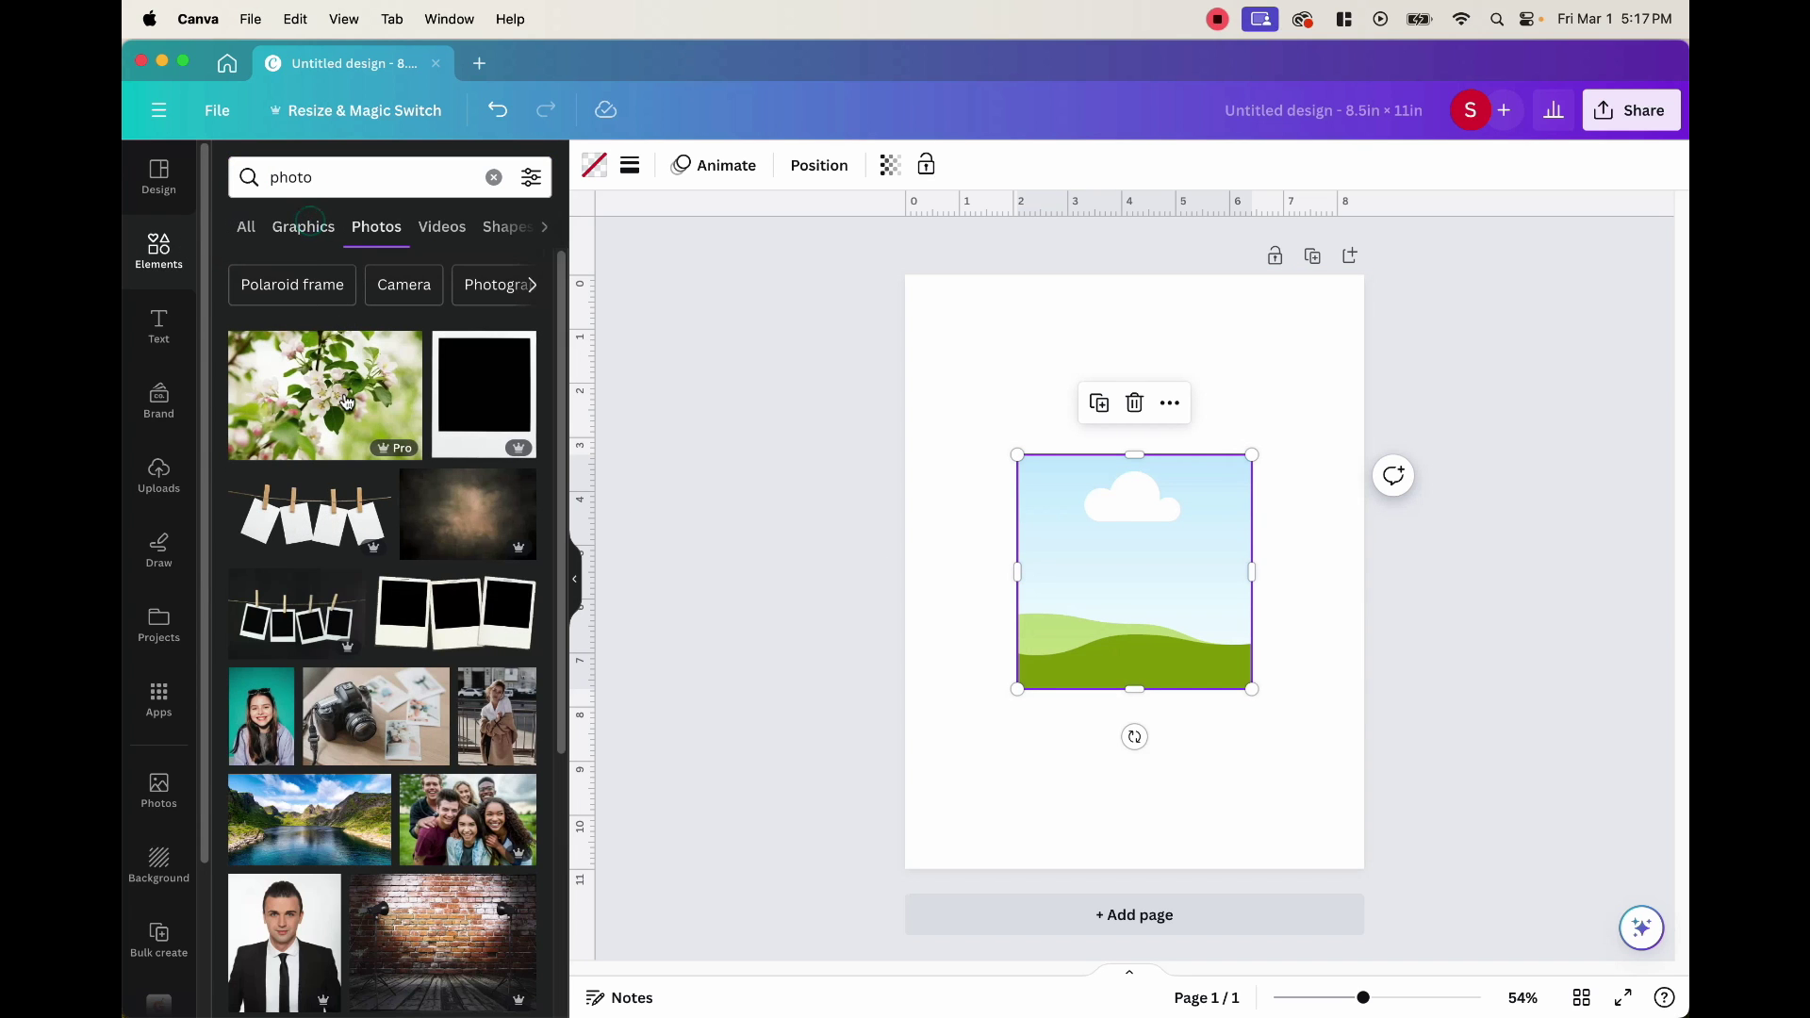
click(291, 408)
drag(1103, 615, 1120, 855)
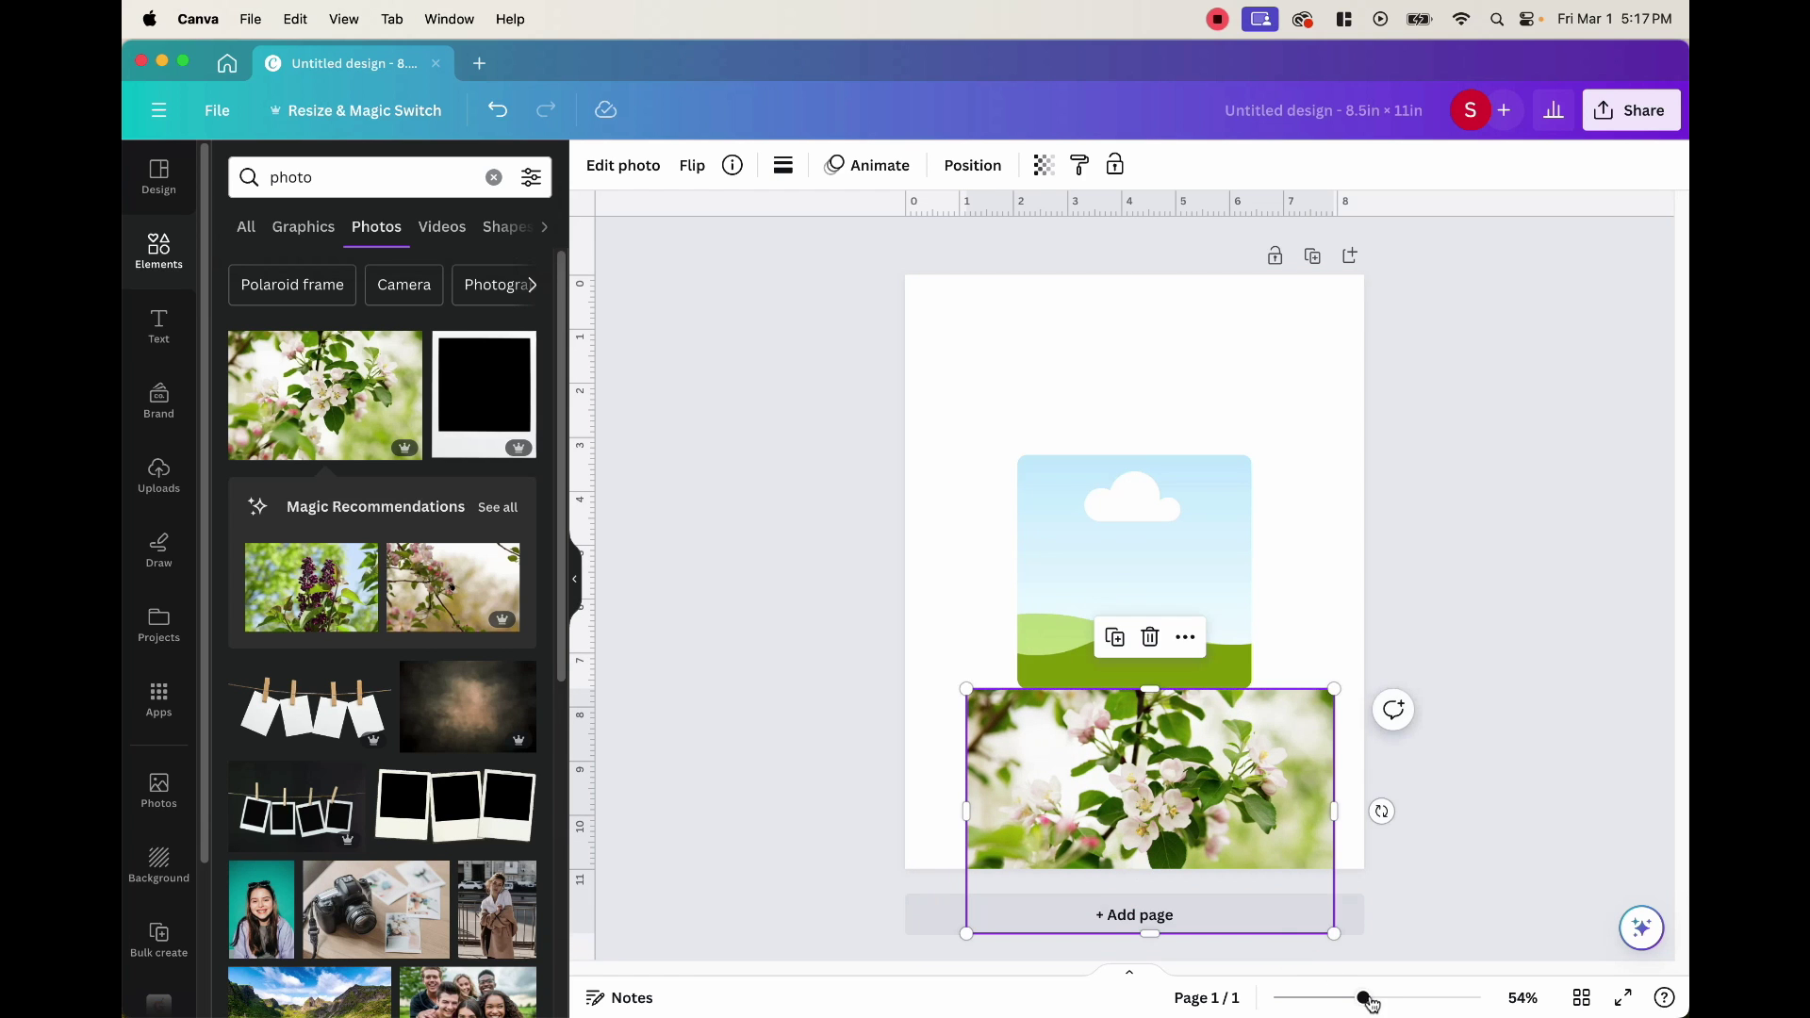
drag(1370, 1001, 1395, 1001)
drag(1234, 874, 1166, 531)
click(1129, 602)
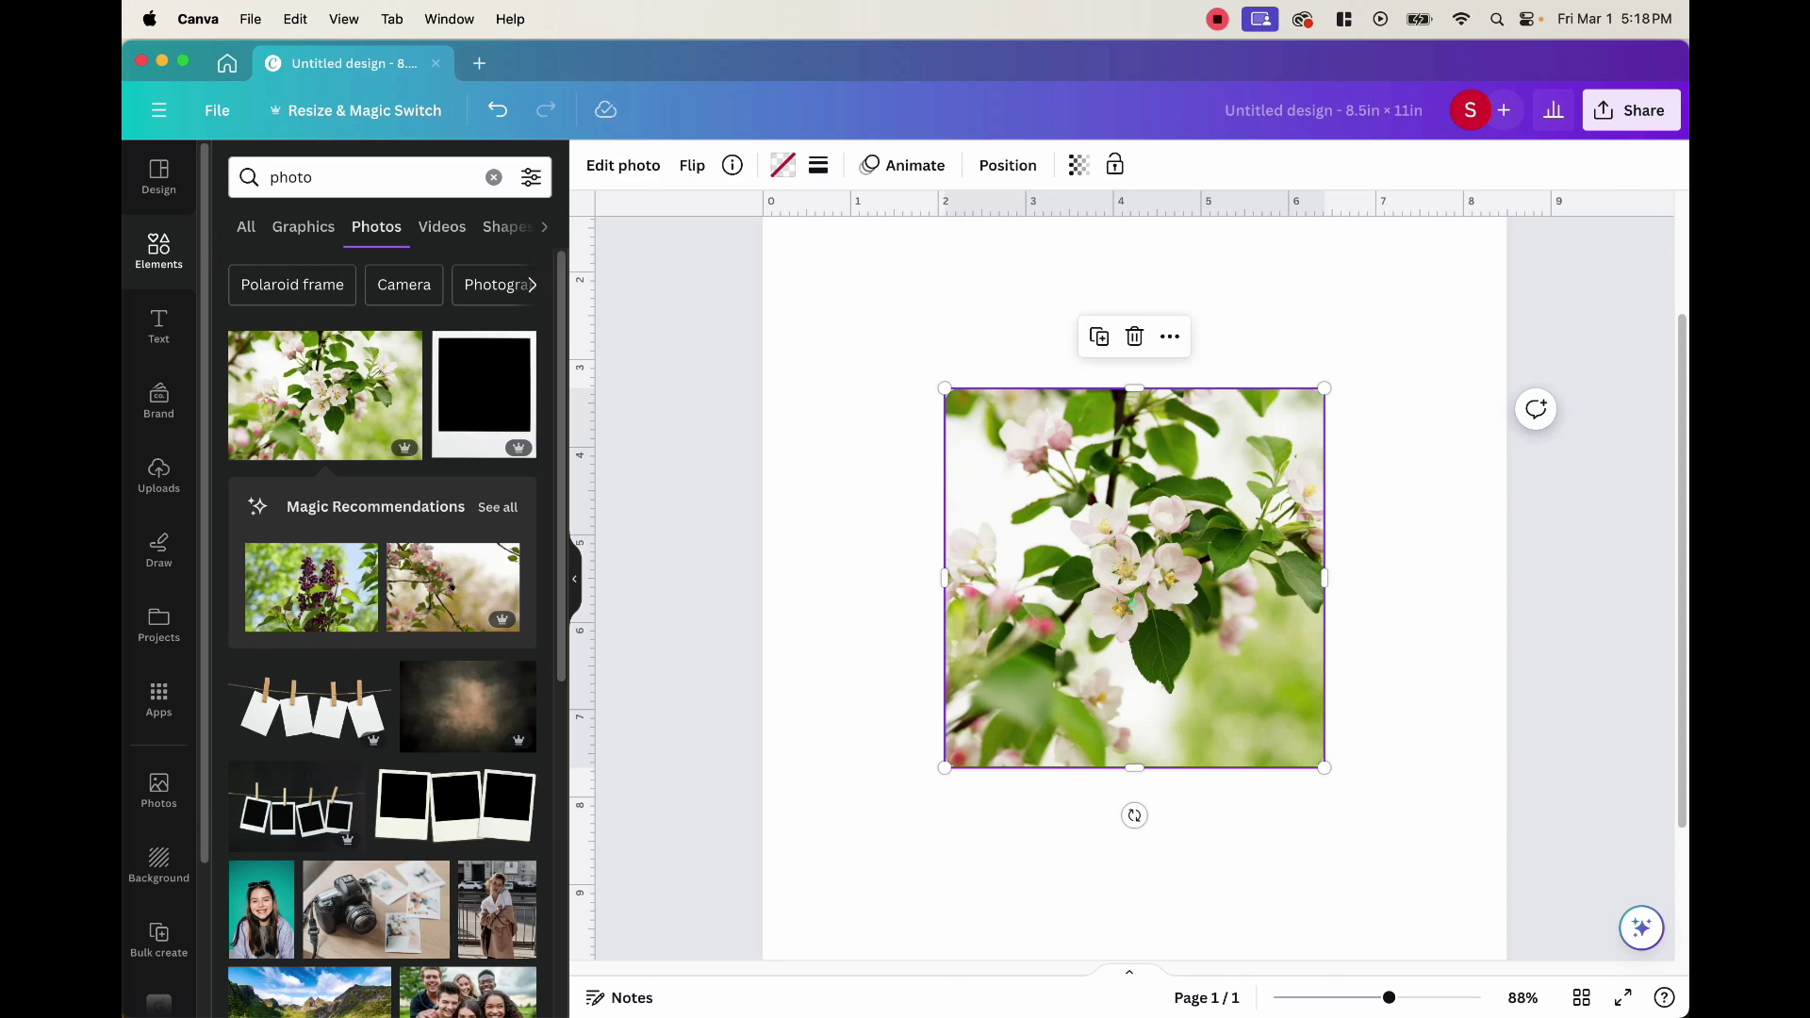
Step: Shift the blossom photo sideways within its frame to adjust the visible crop
double_click(1192, 619)
drag(1191, 619, 1115, 619)
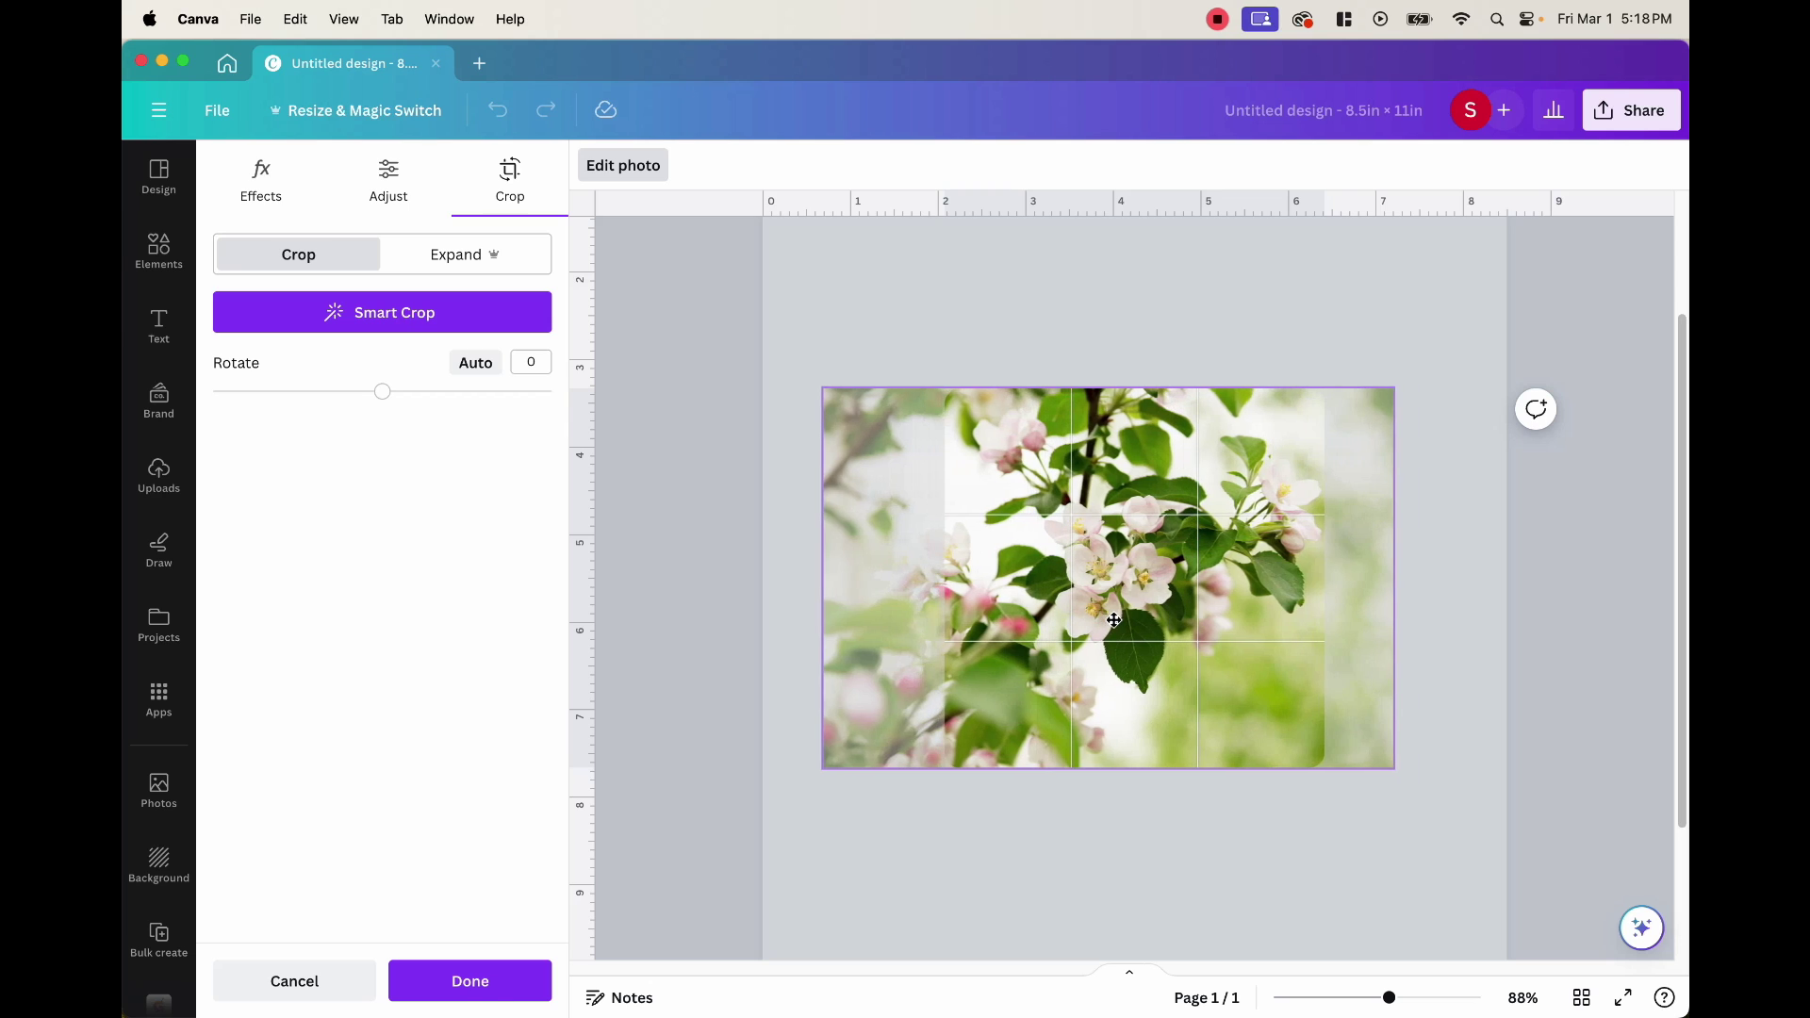
click(1448, 658)
click(850, 712)
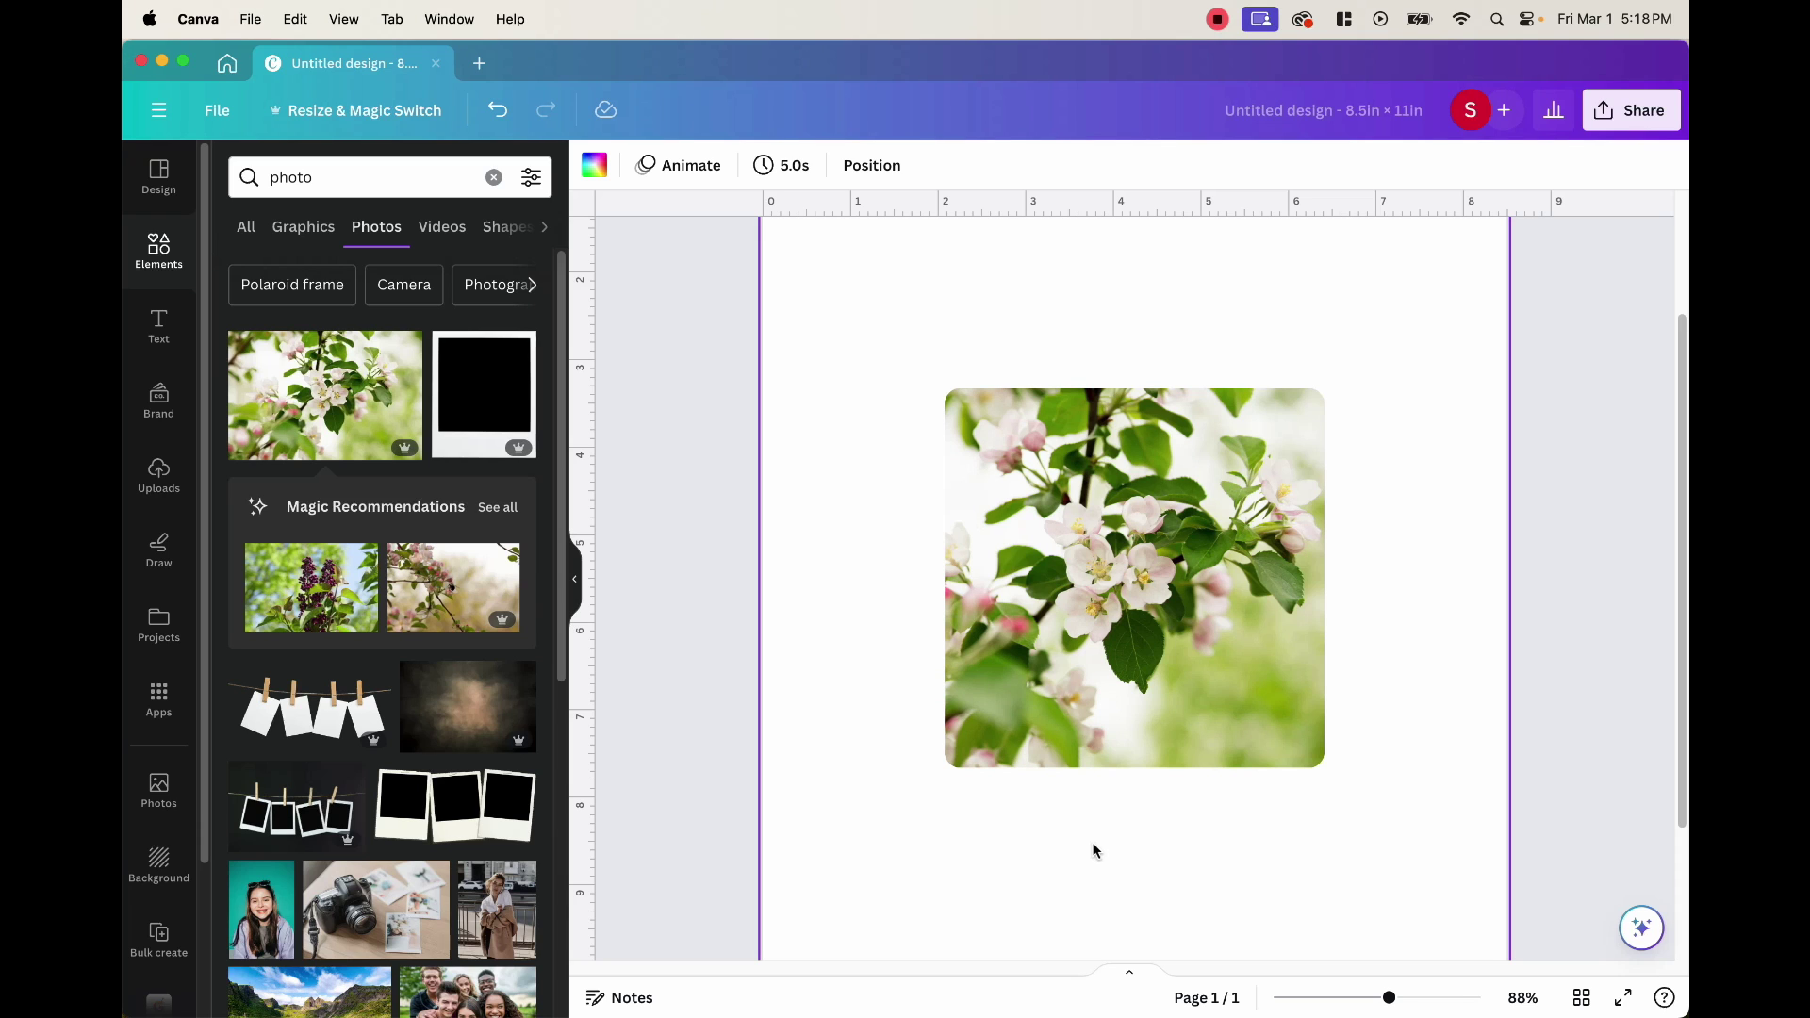
Step: Delete the blossom photo from the frame and remove the empty frame from the page
click(1119, 649)
key(Delete)
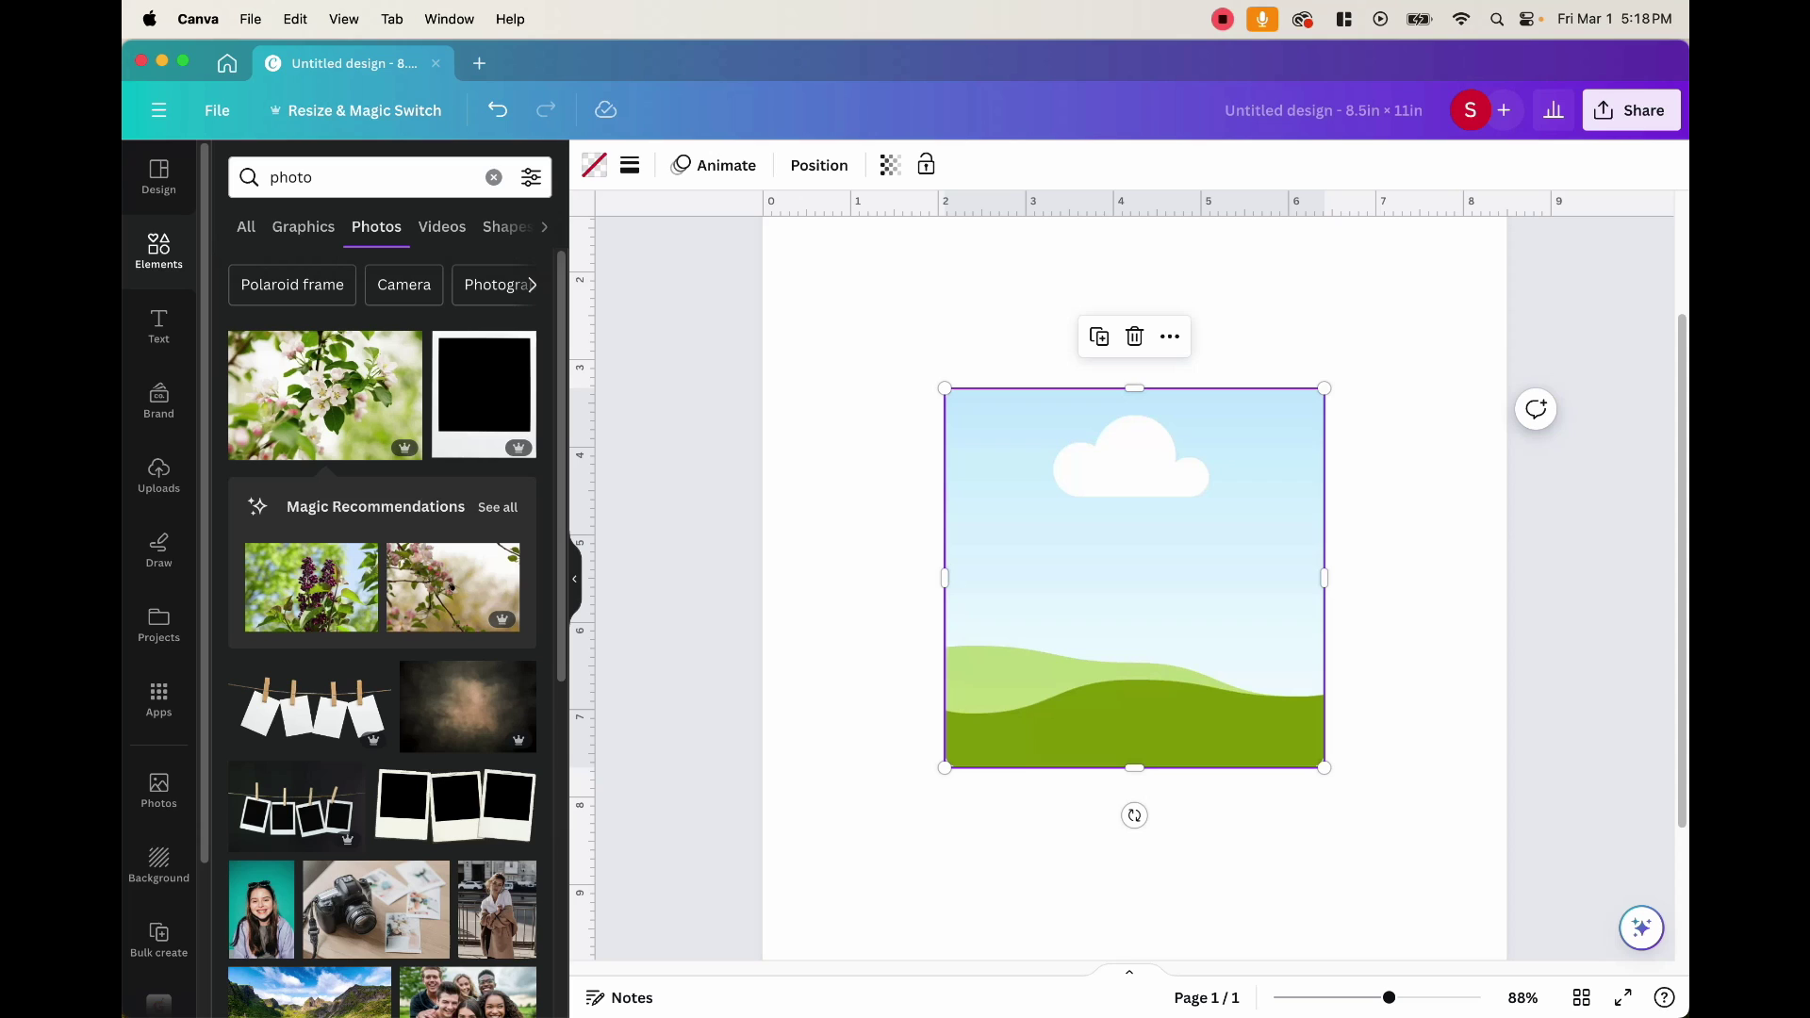
key(Delete)
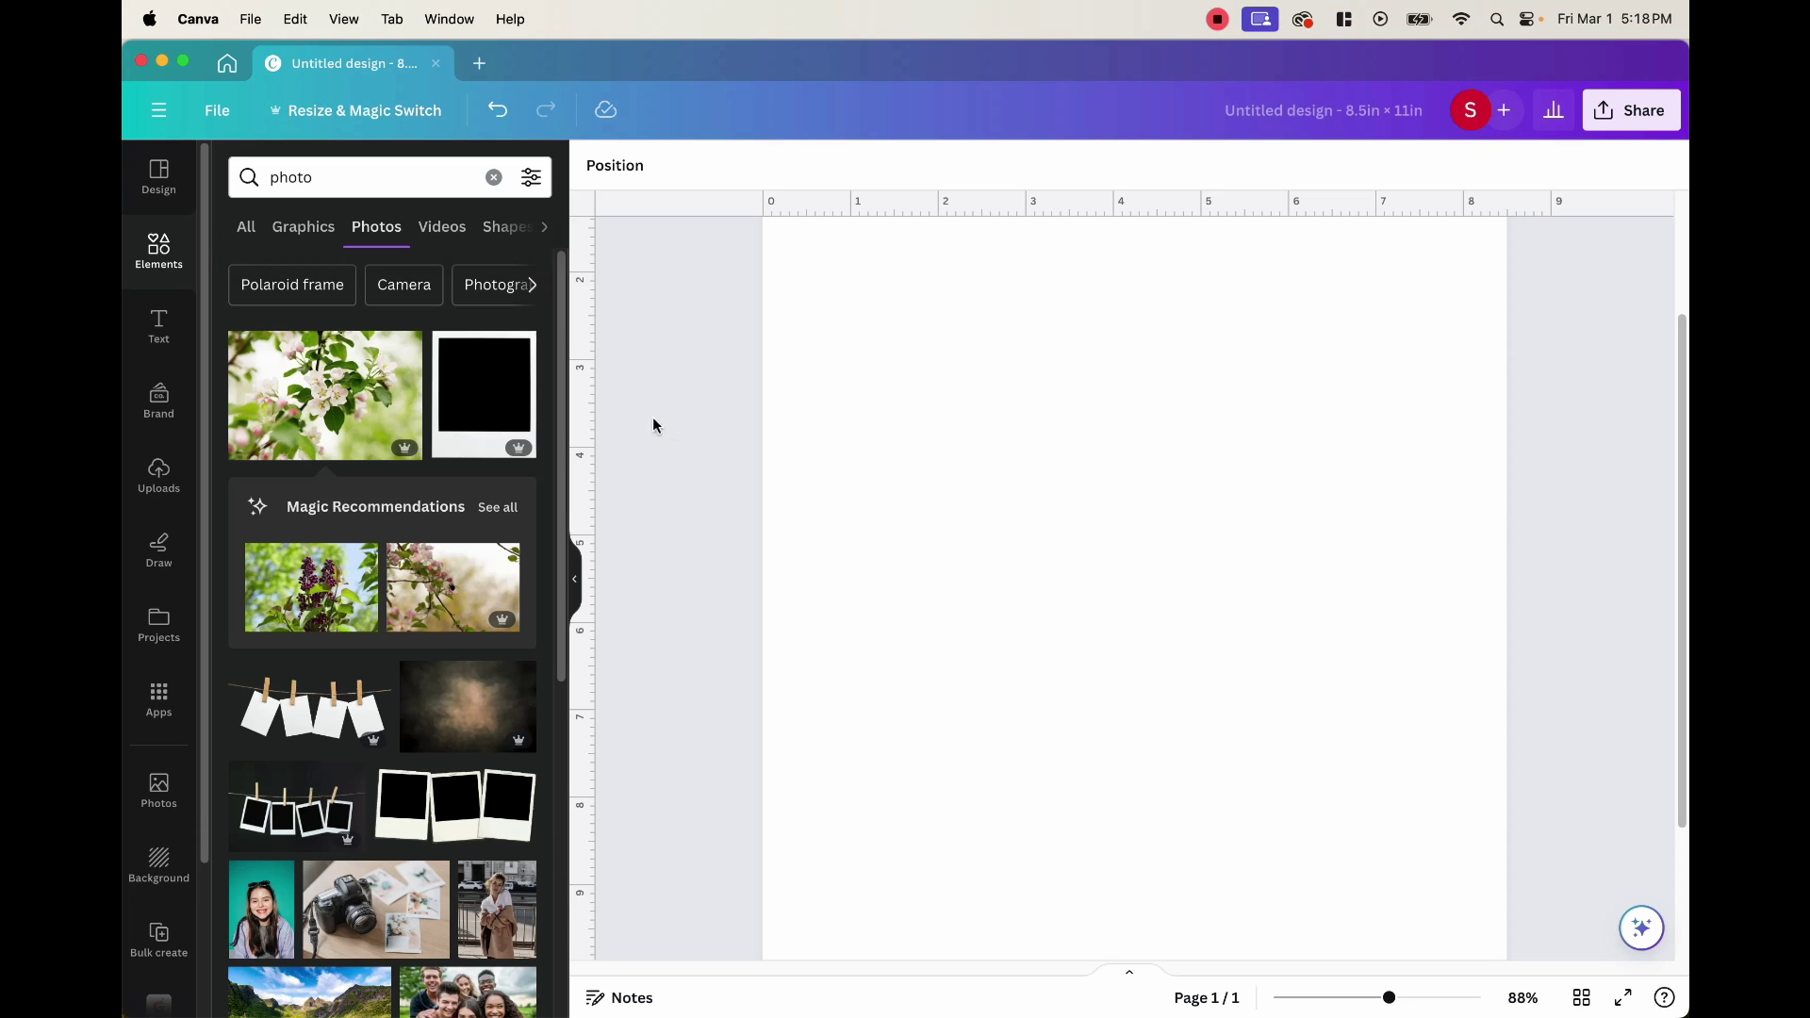
Step: Search the graphics for "animal svg", check the rabbit silhouette's details and add it to the page
click(298, 236)
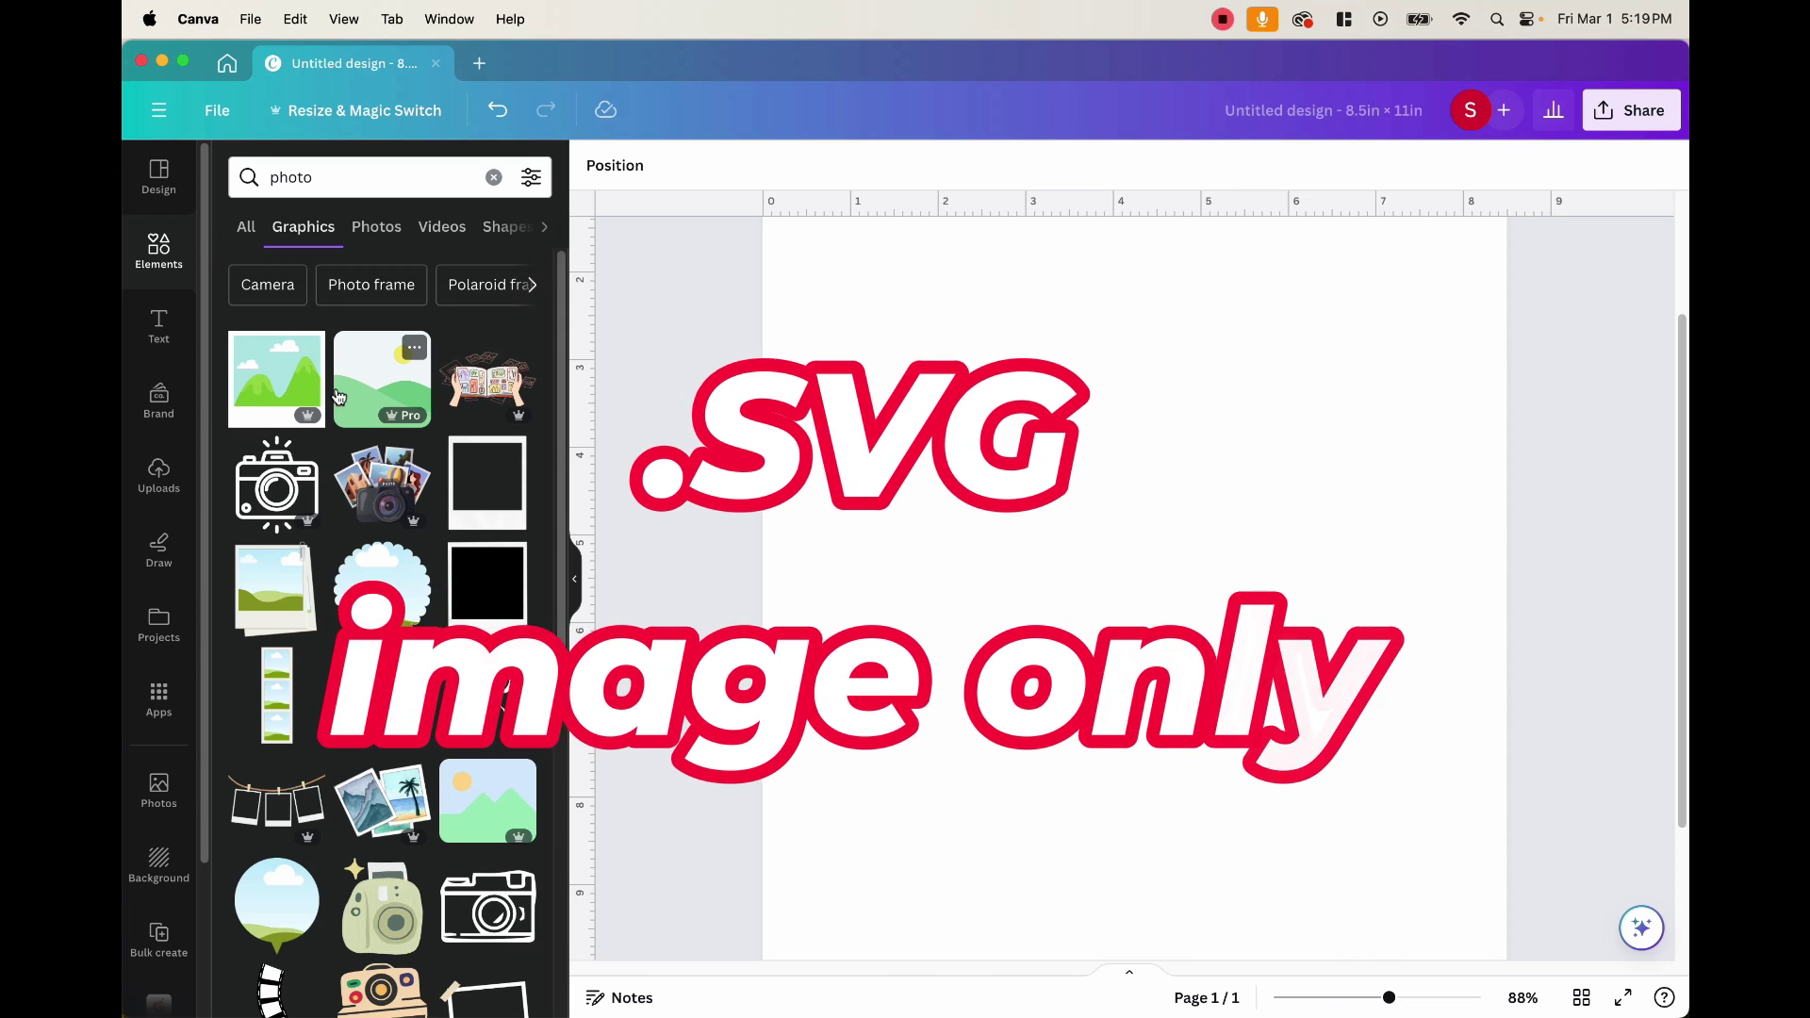
double_click(287, 179)
text(an)
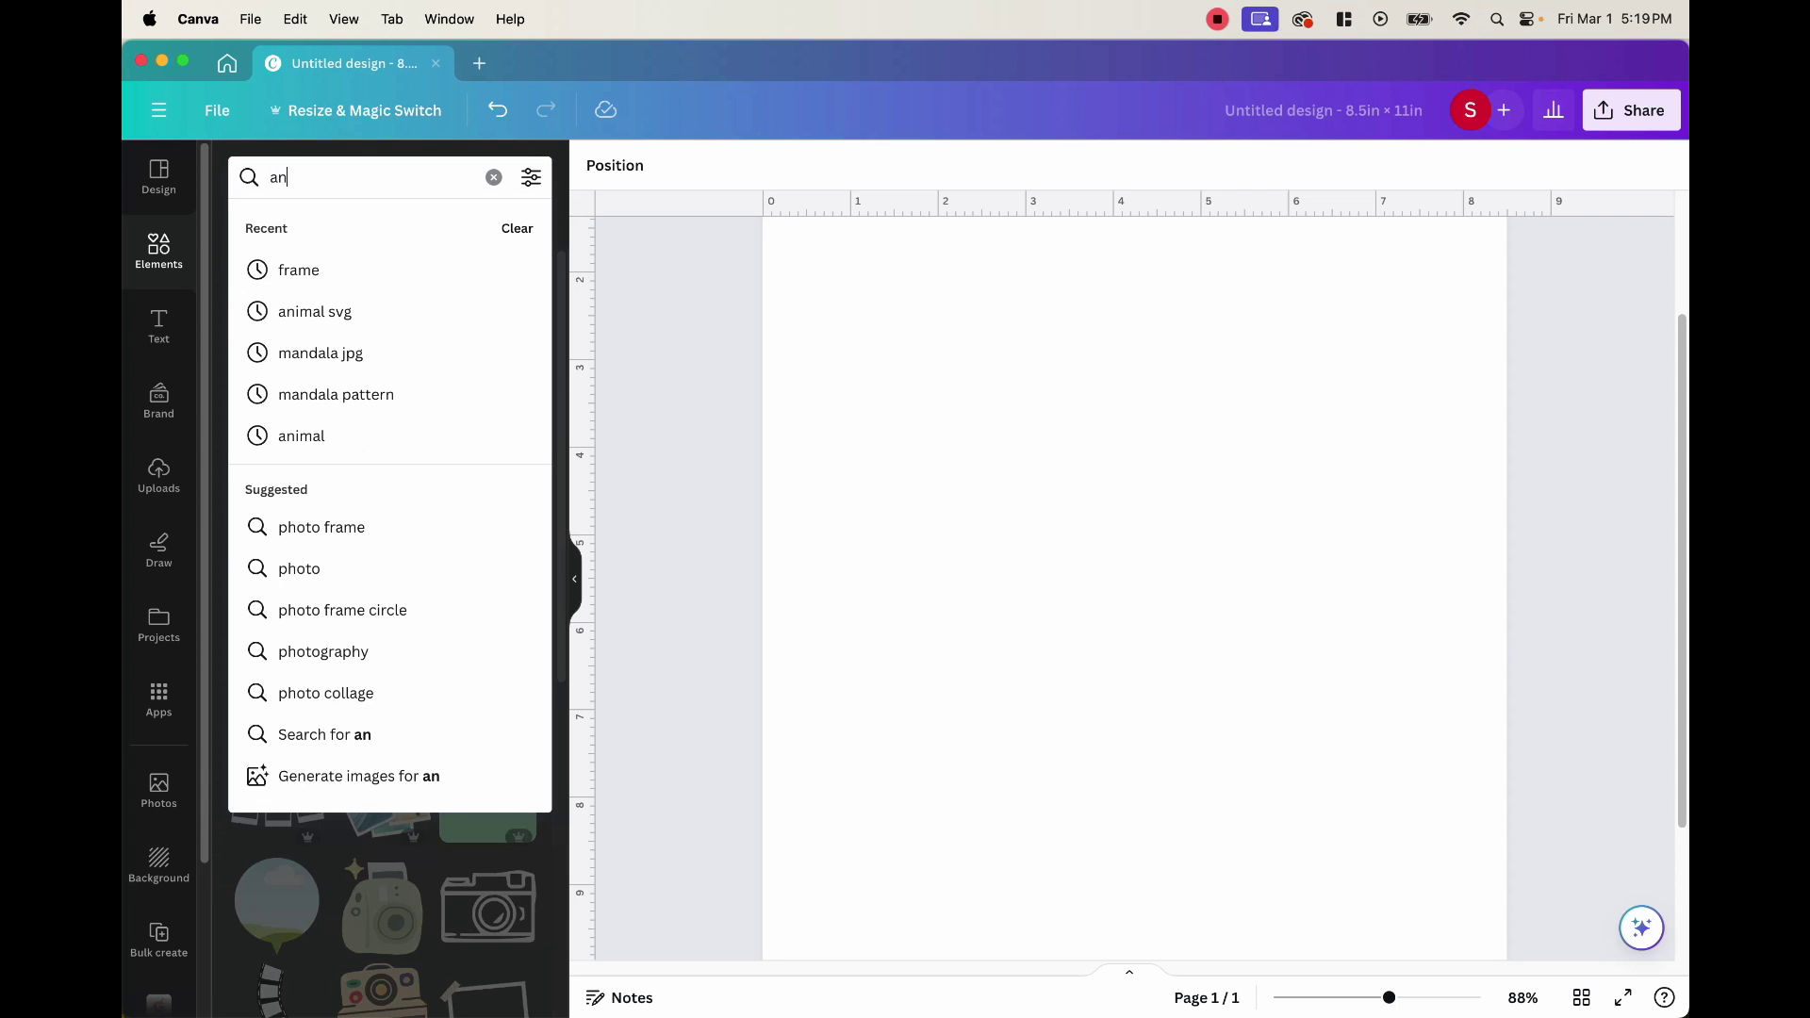
text(imal svg)
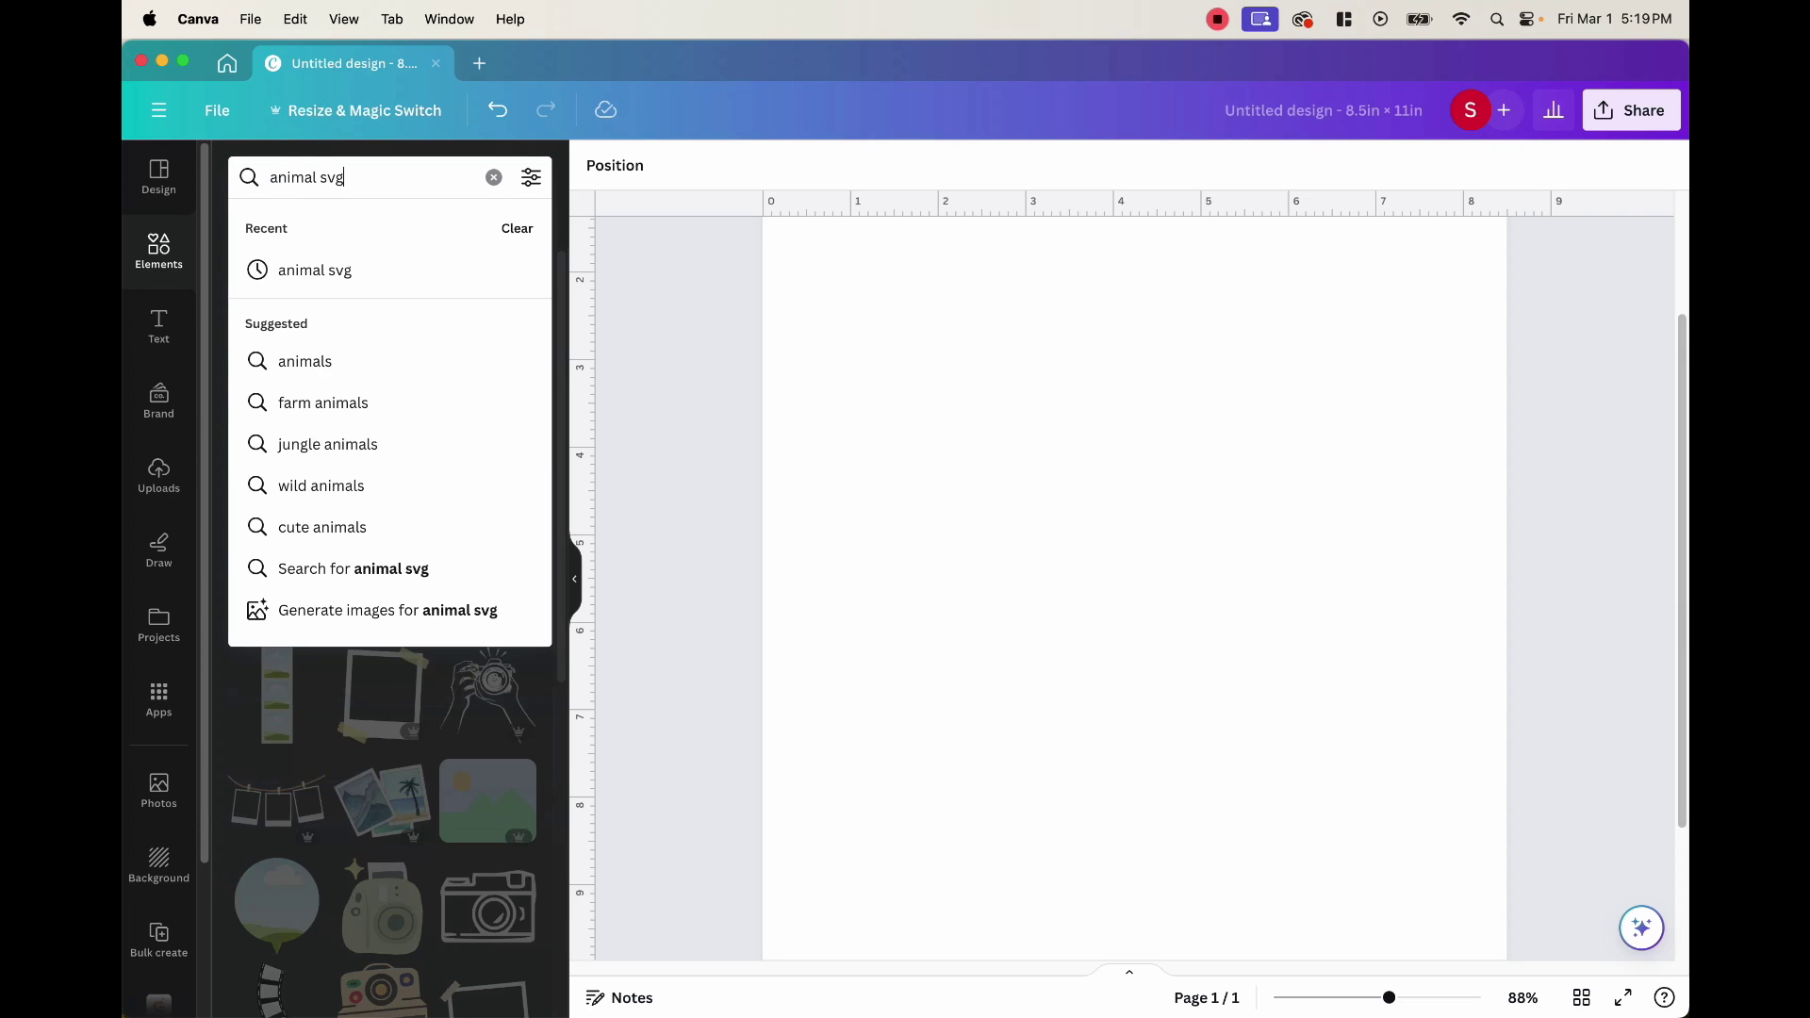
key(Return)
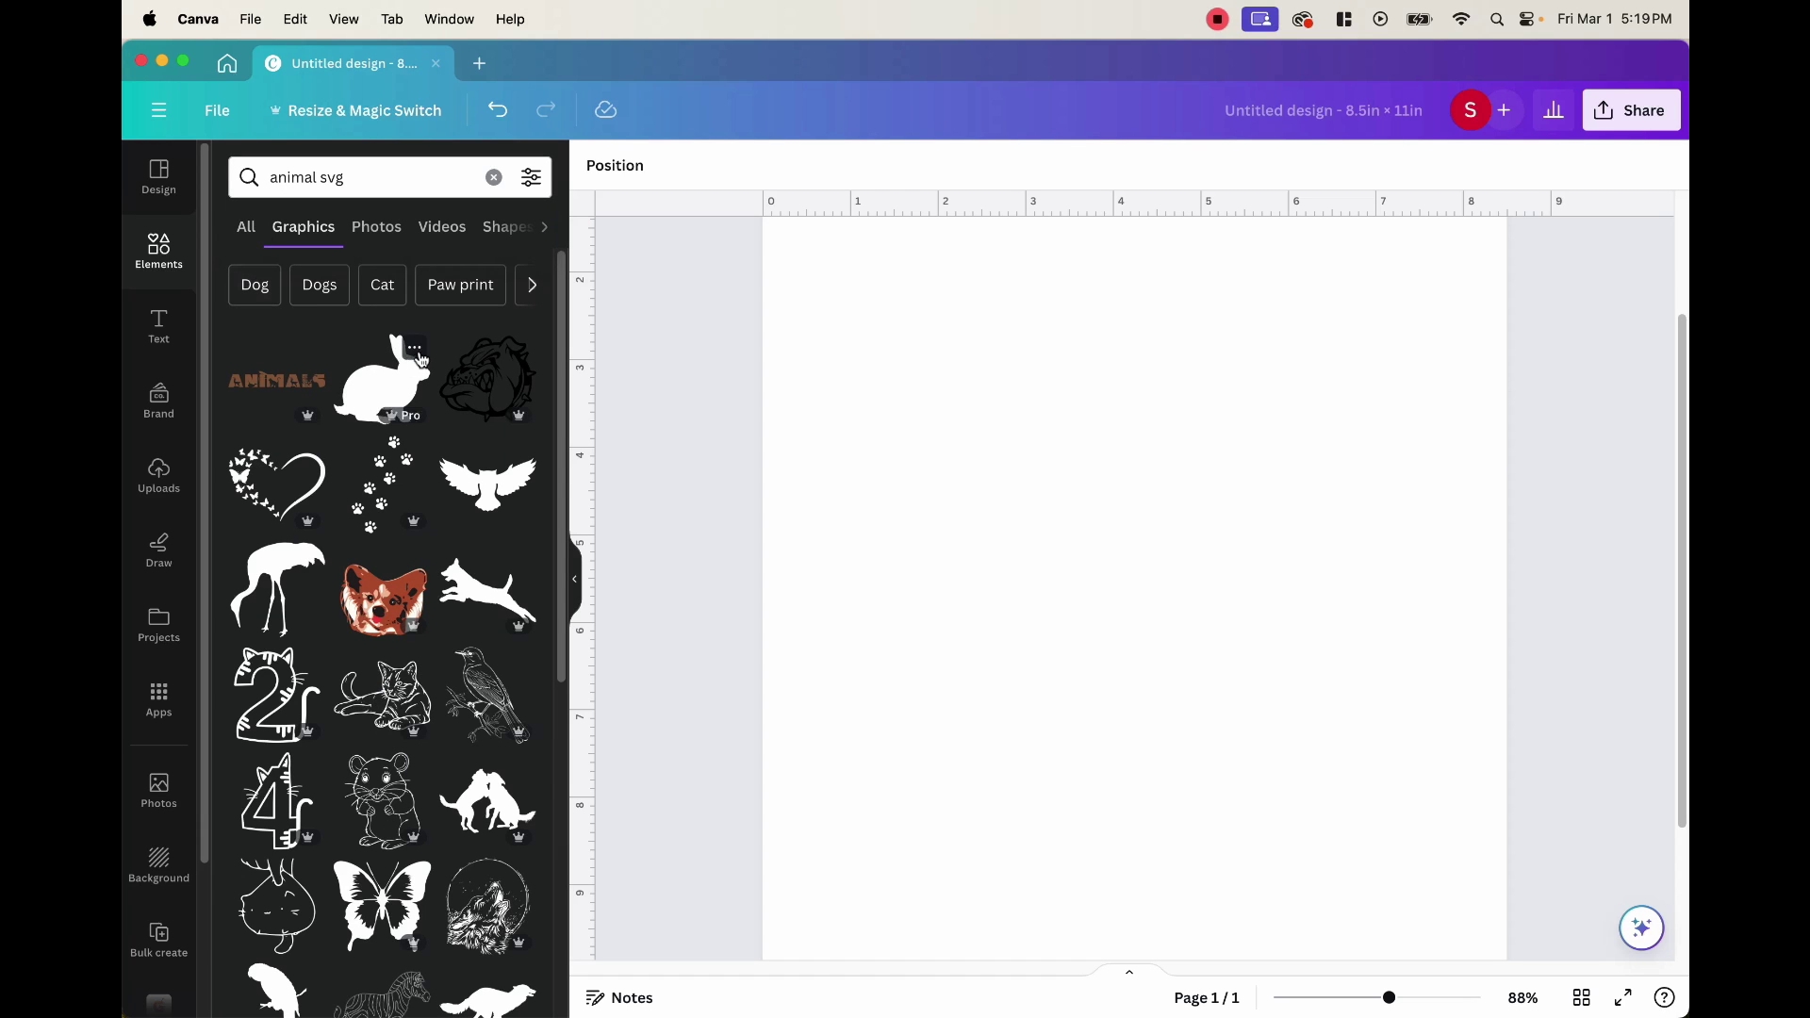
click(418, 353)
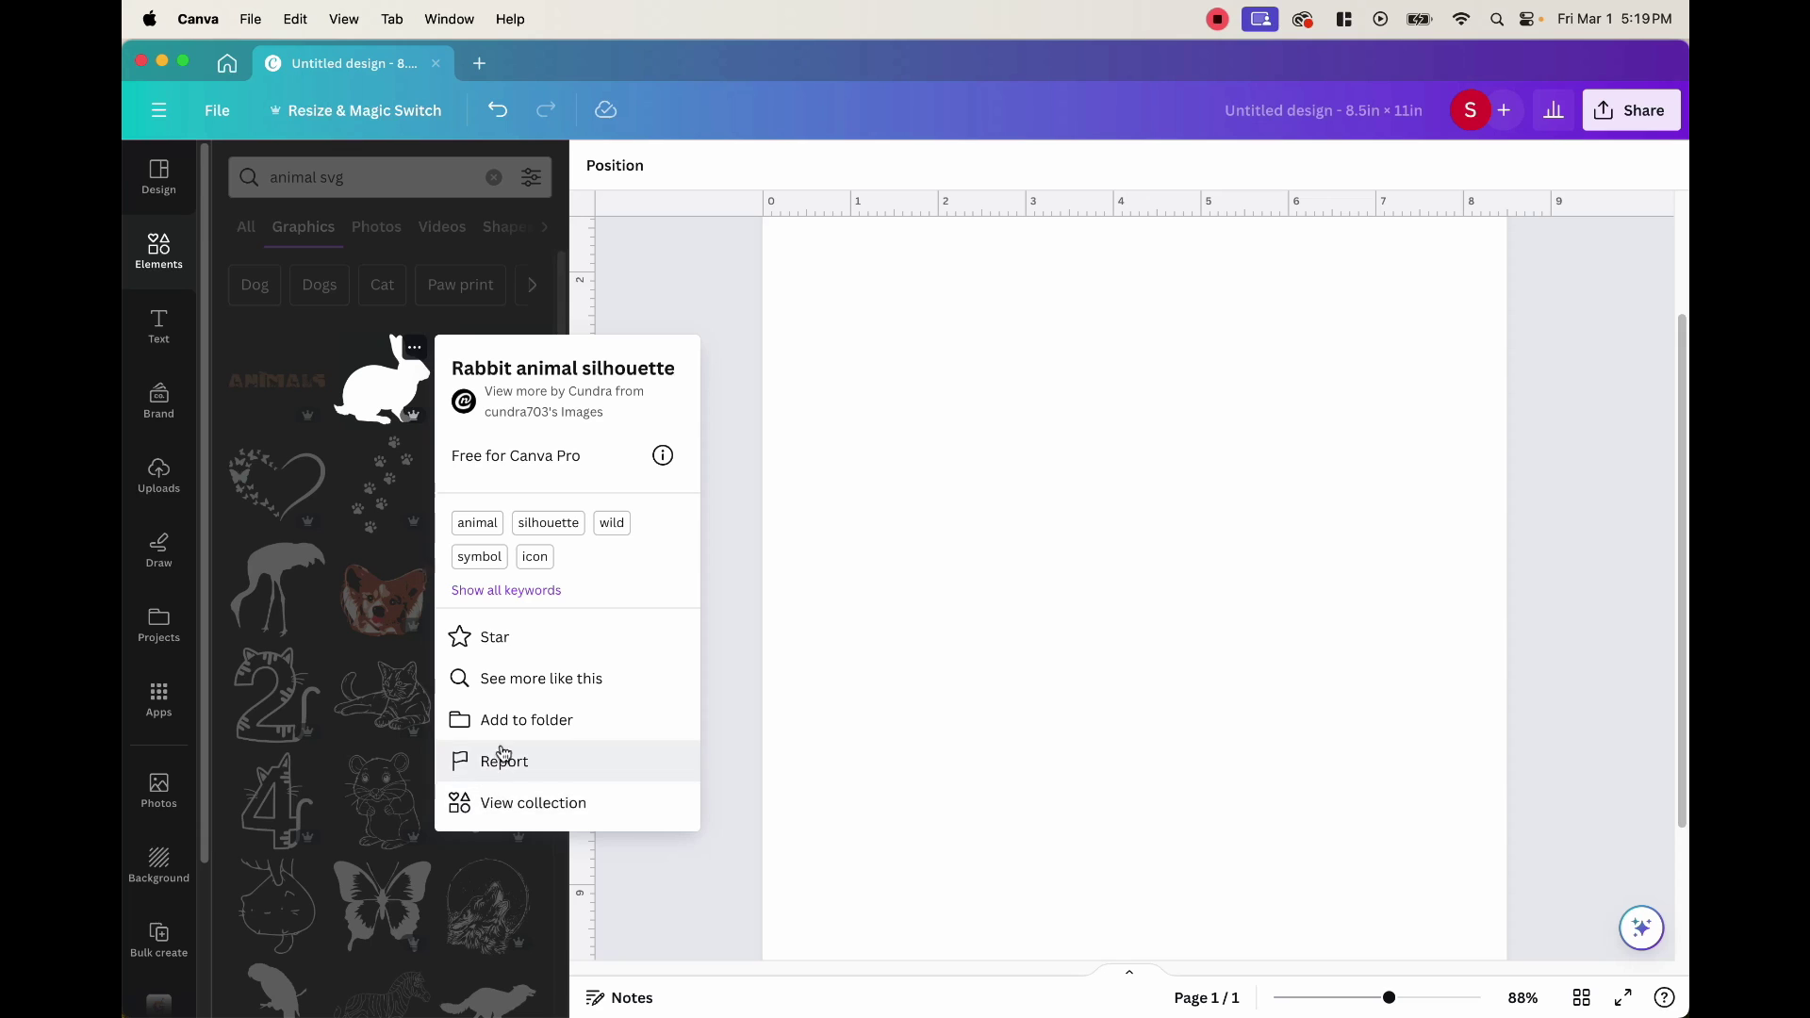
click(359, 436)
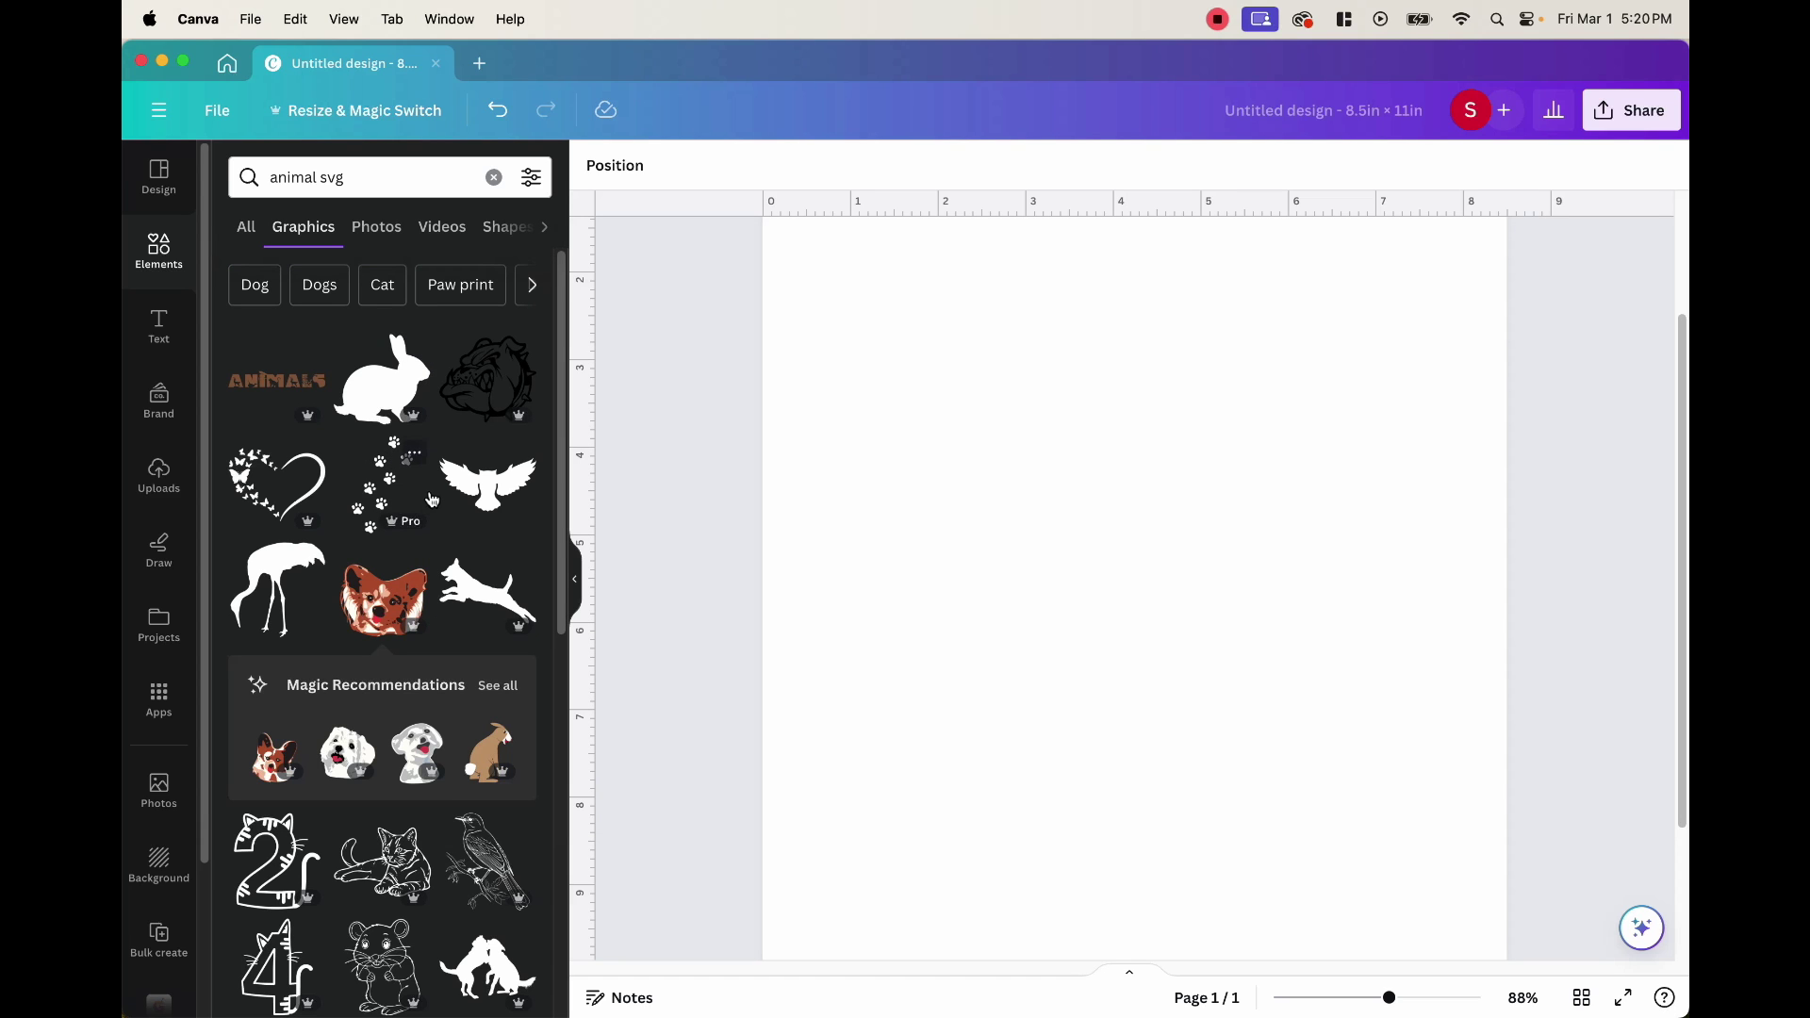
click(375, 388)
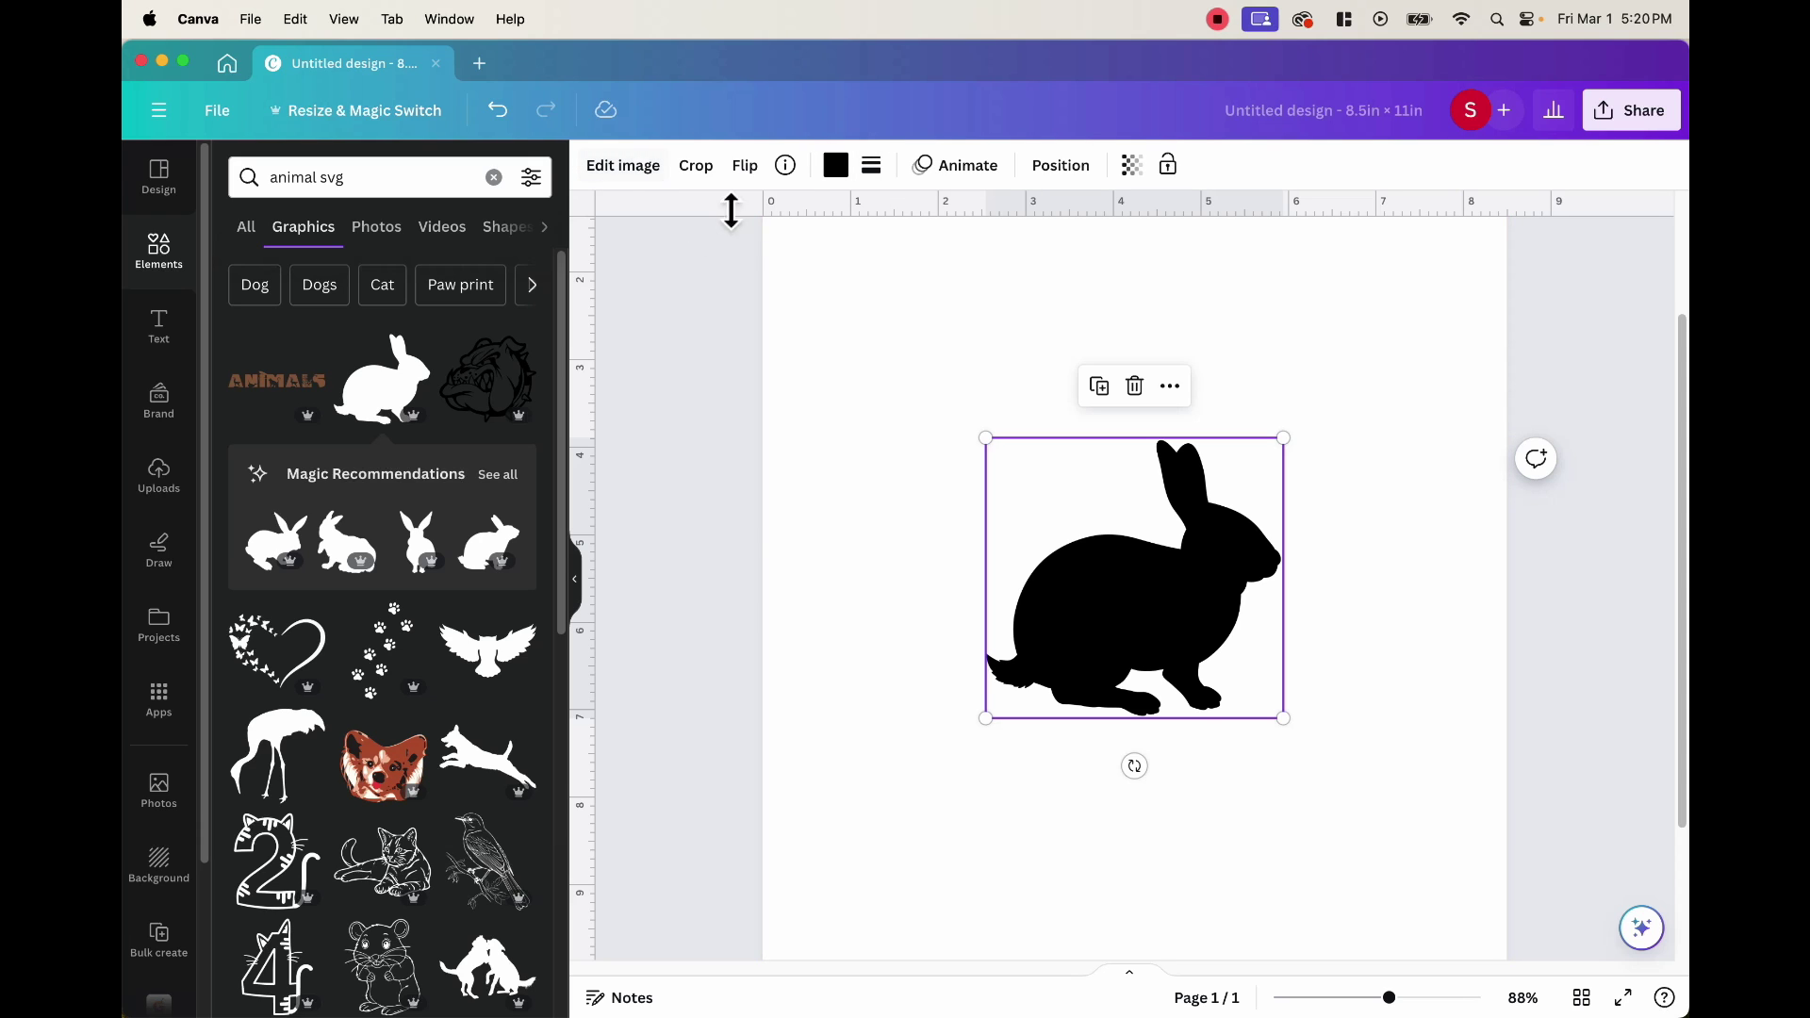
Step: Try several fill colours on the rabbit silhouette, including light red, and set it back to black
click(837, 165)
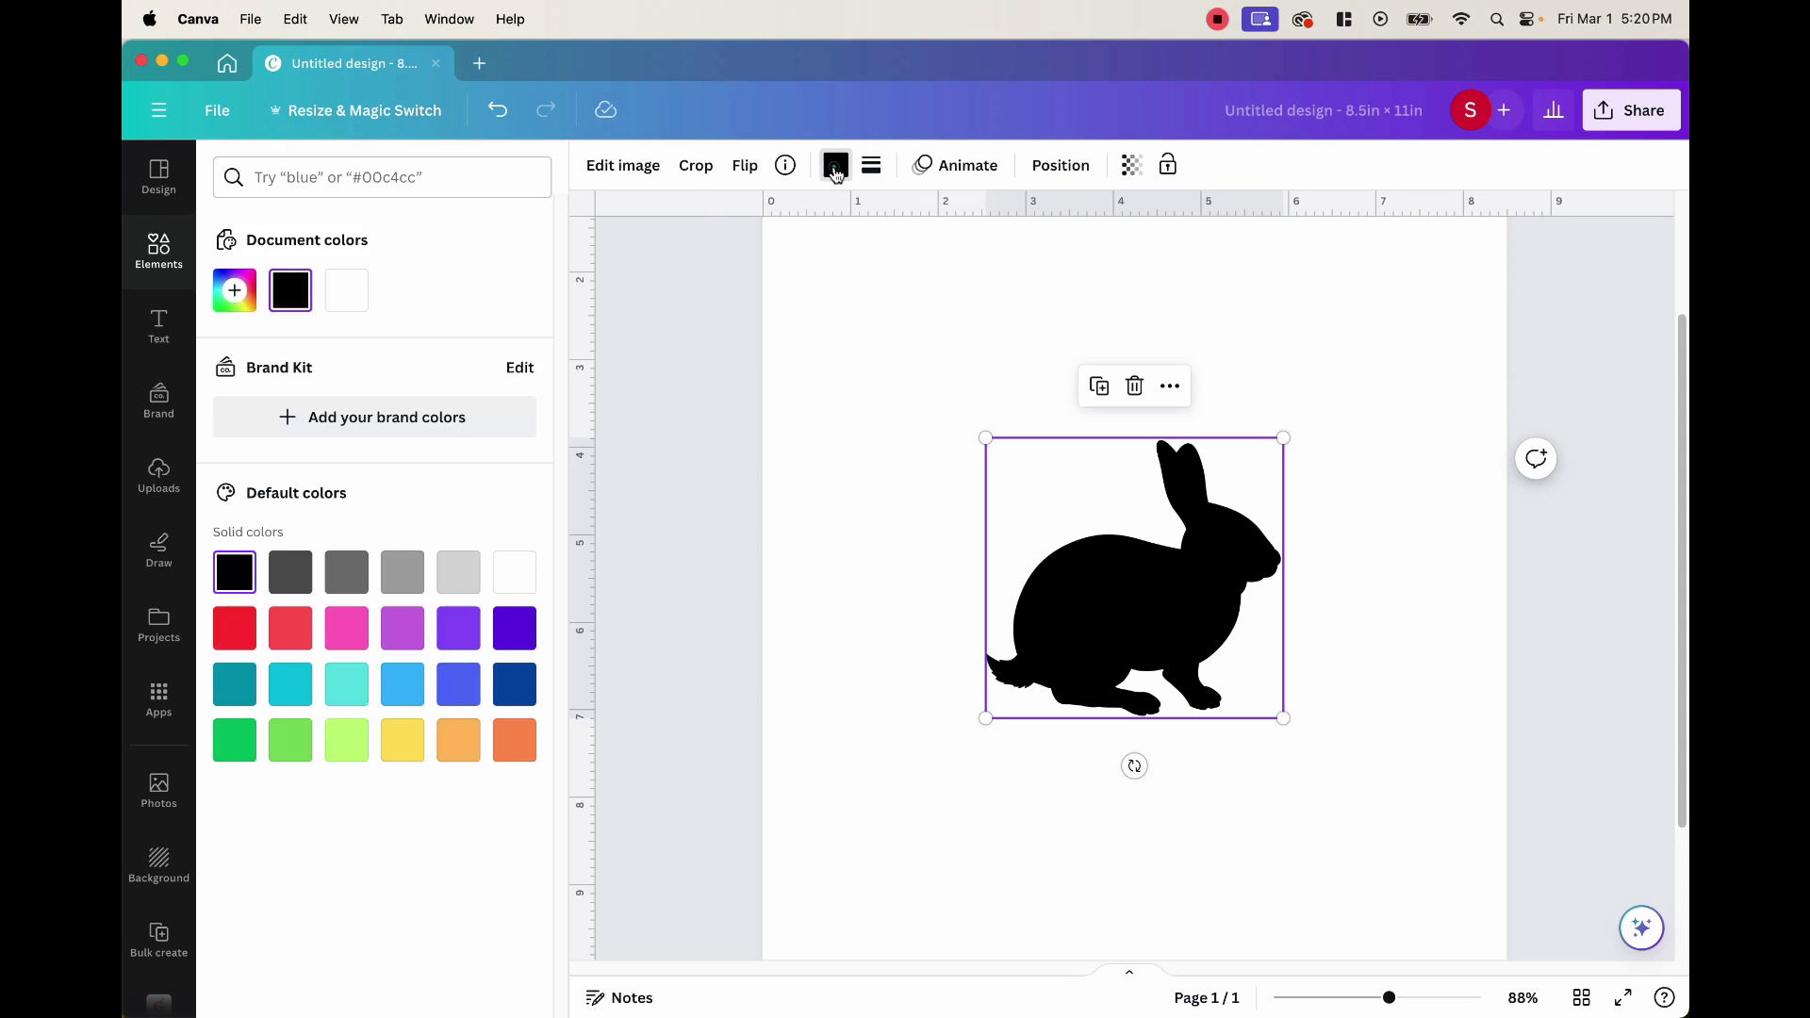
click(459, 699)
click(290, 572)
click(290, 629)
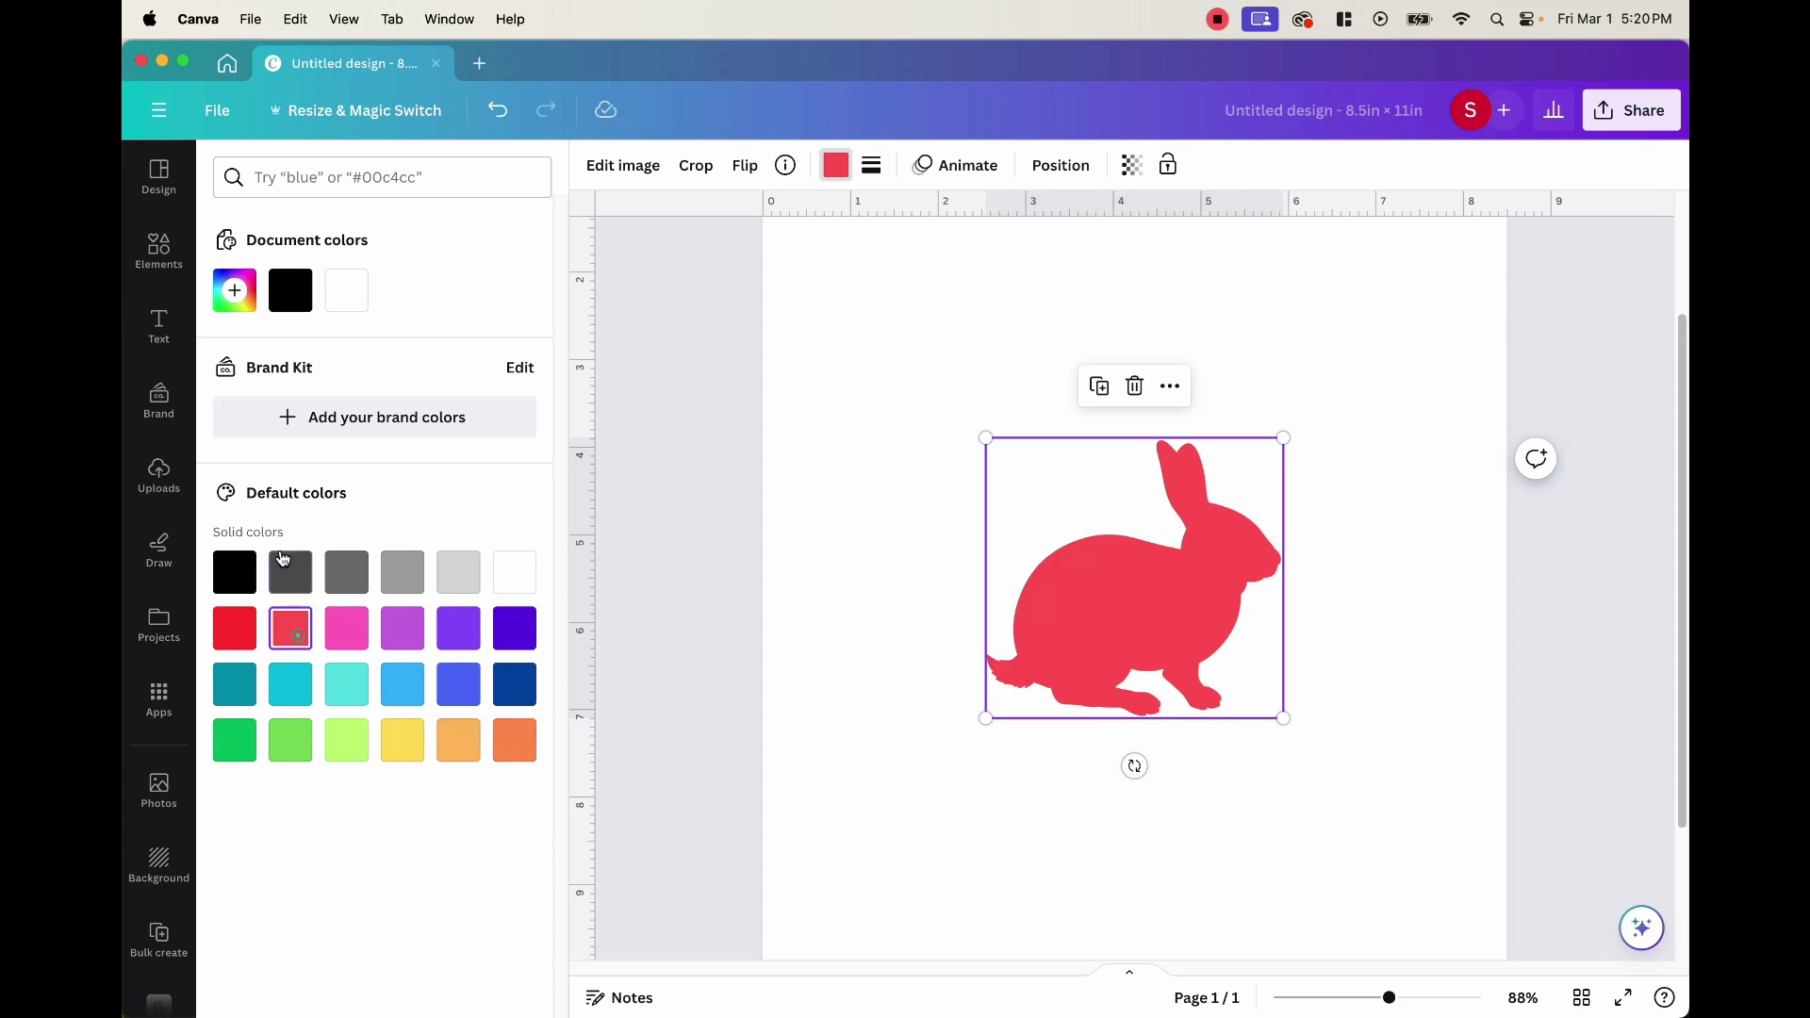
click(235, 572)
click(685, 431)
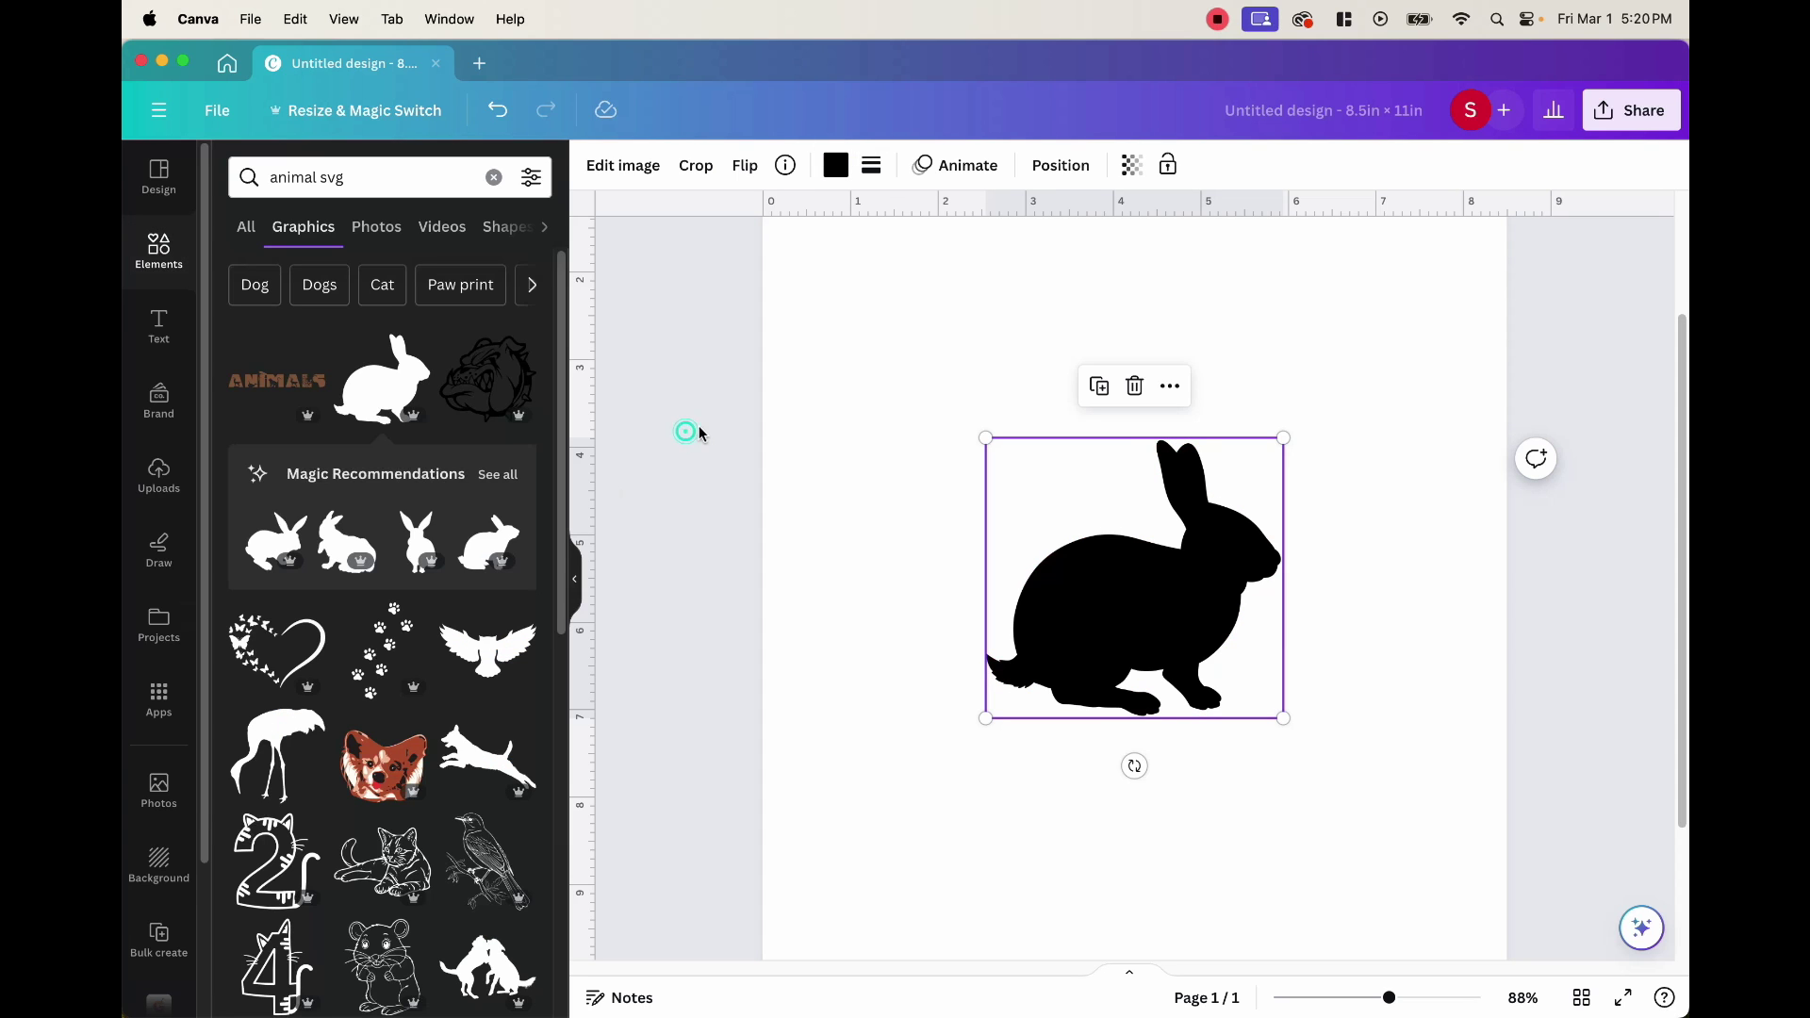
Step: Search the graphics for "animal" instead of "animal svg"
click(356, 177)
drag(356, 177, 323, 179)
key(BackSpace)
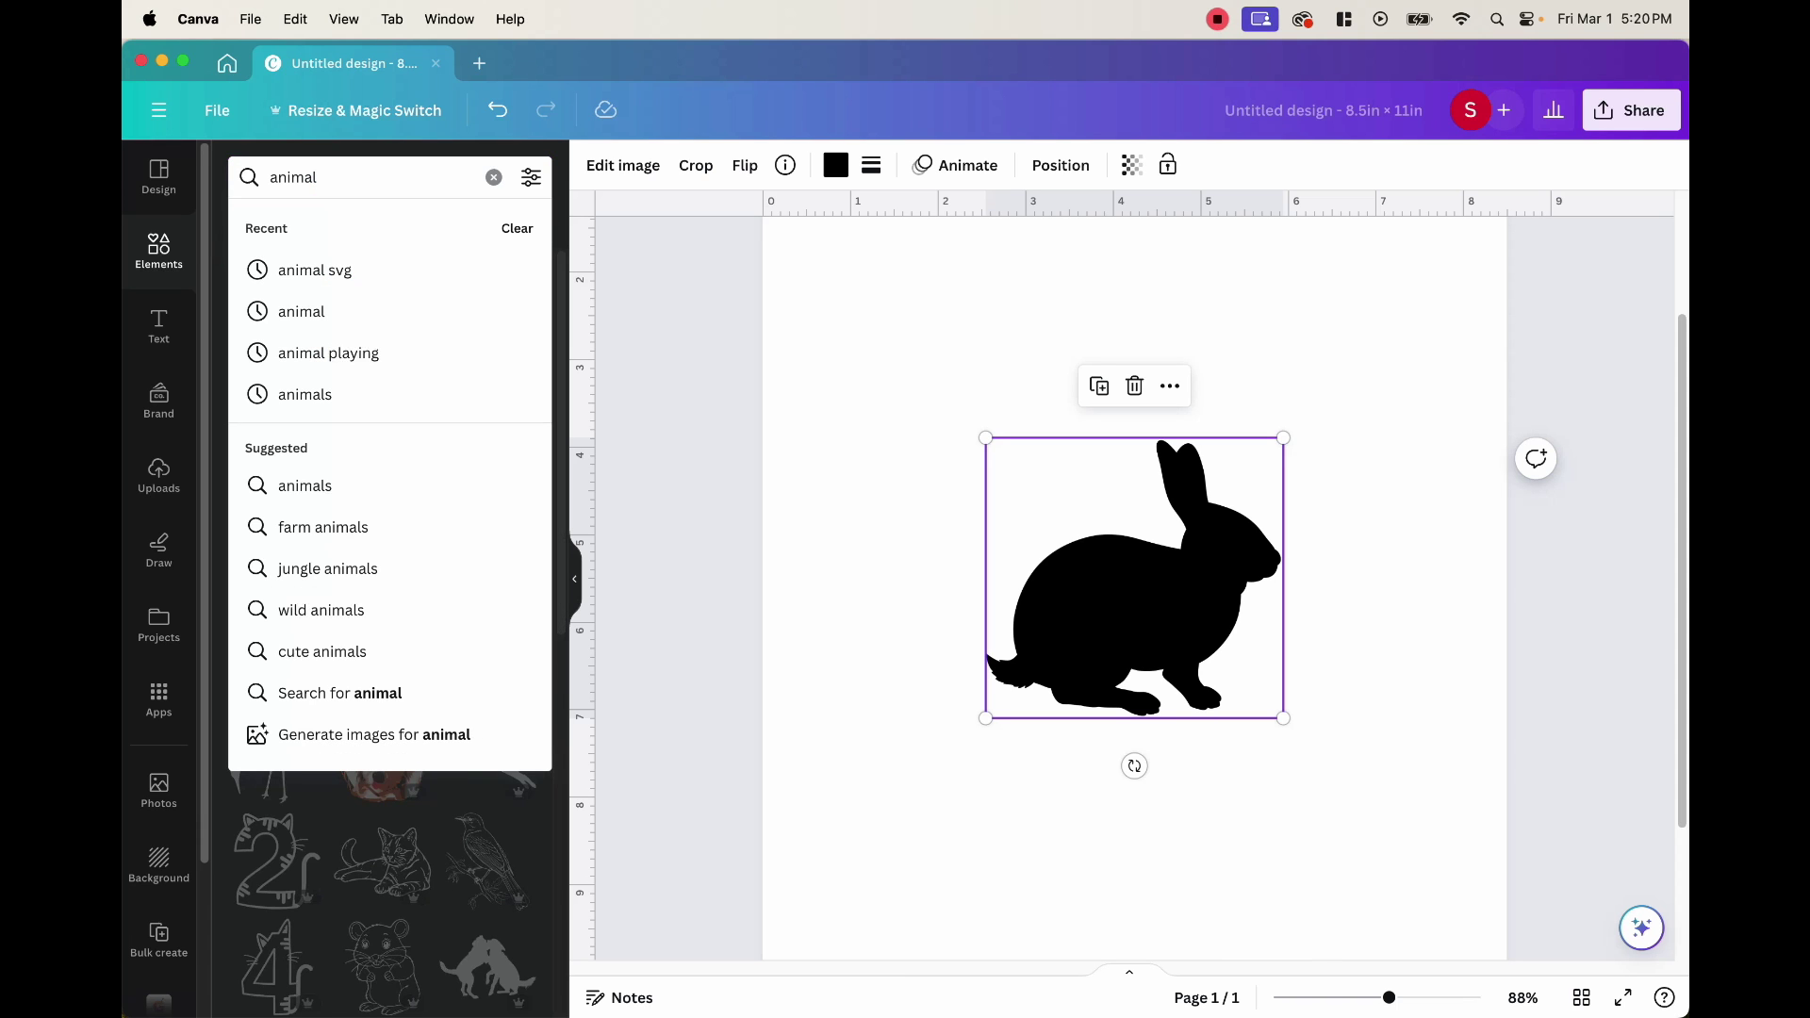
key(Return)
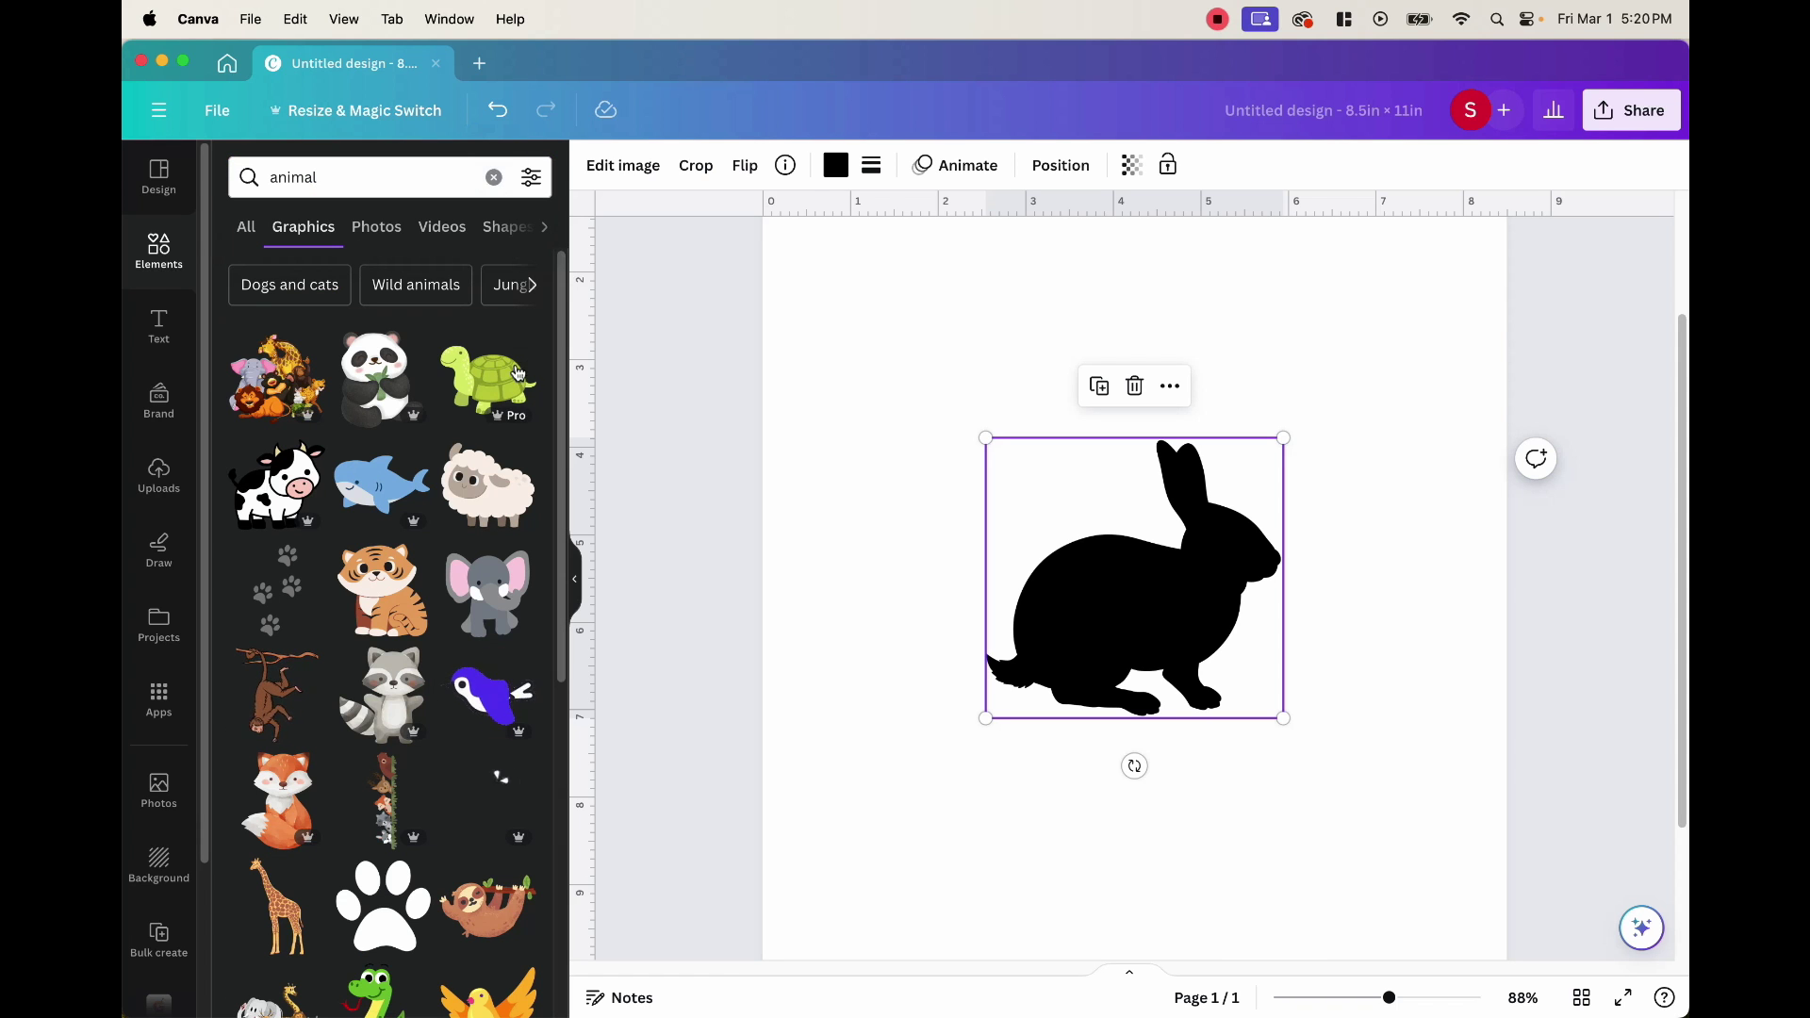
Step: Add the green turtle graphic to the page above the rabbit silhouette to compare a multicoloured graphic with the solid one
click(518, 372)
drag(1128, 537, 979, 382)
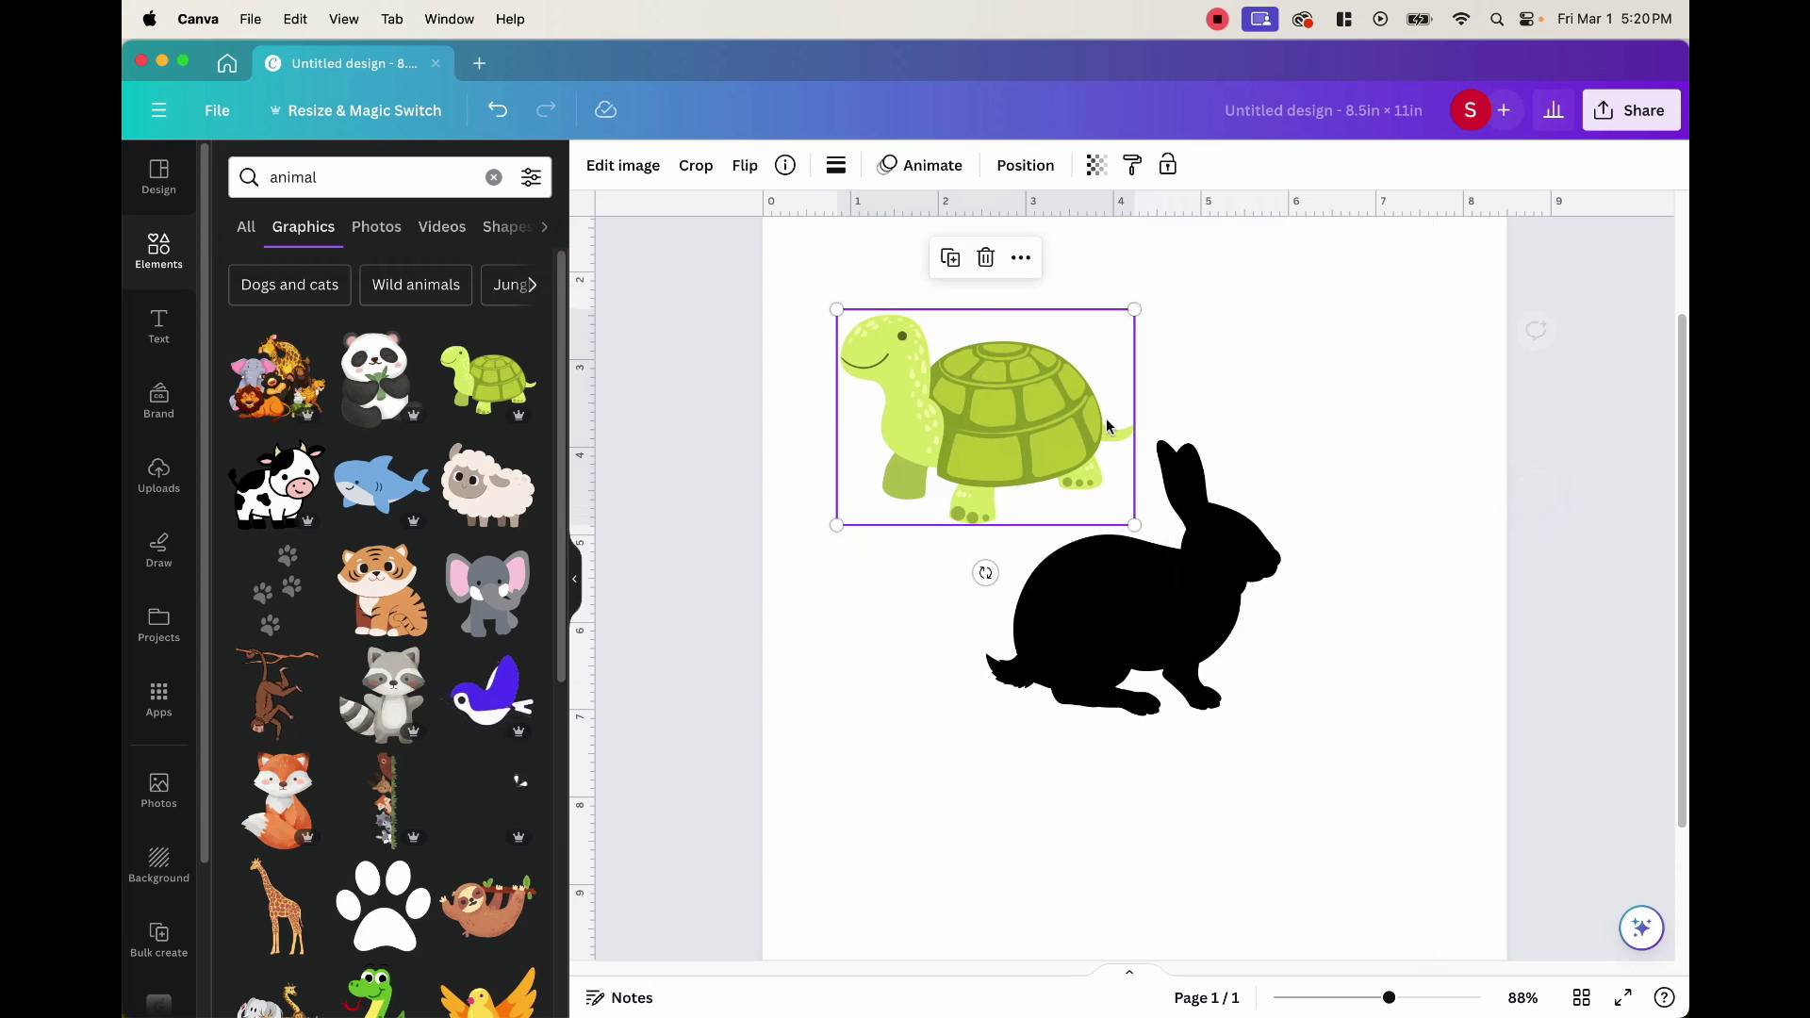
click(1248, 375)
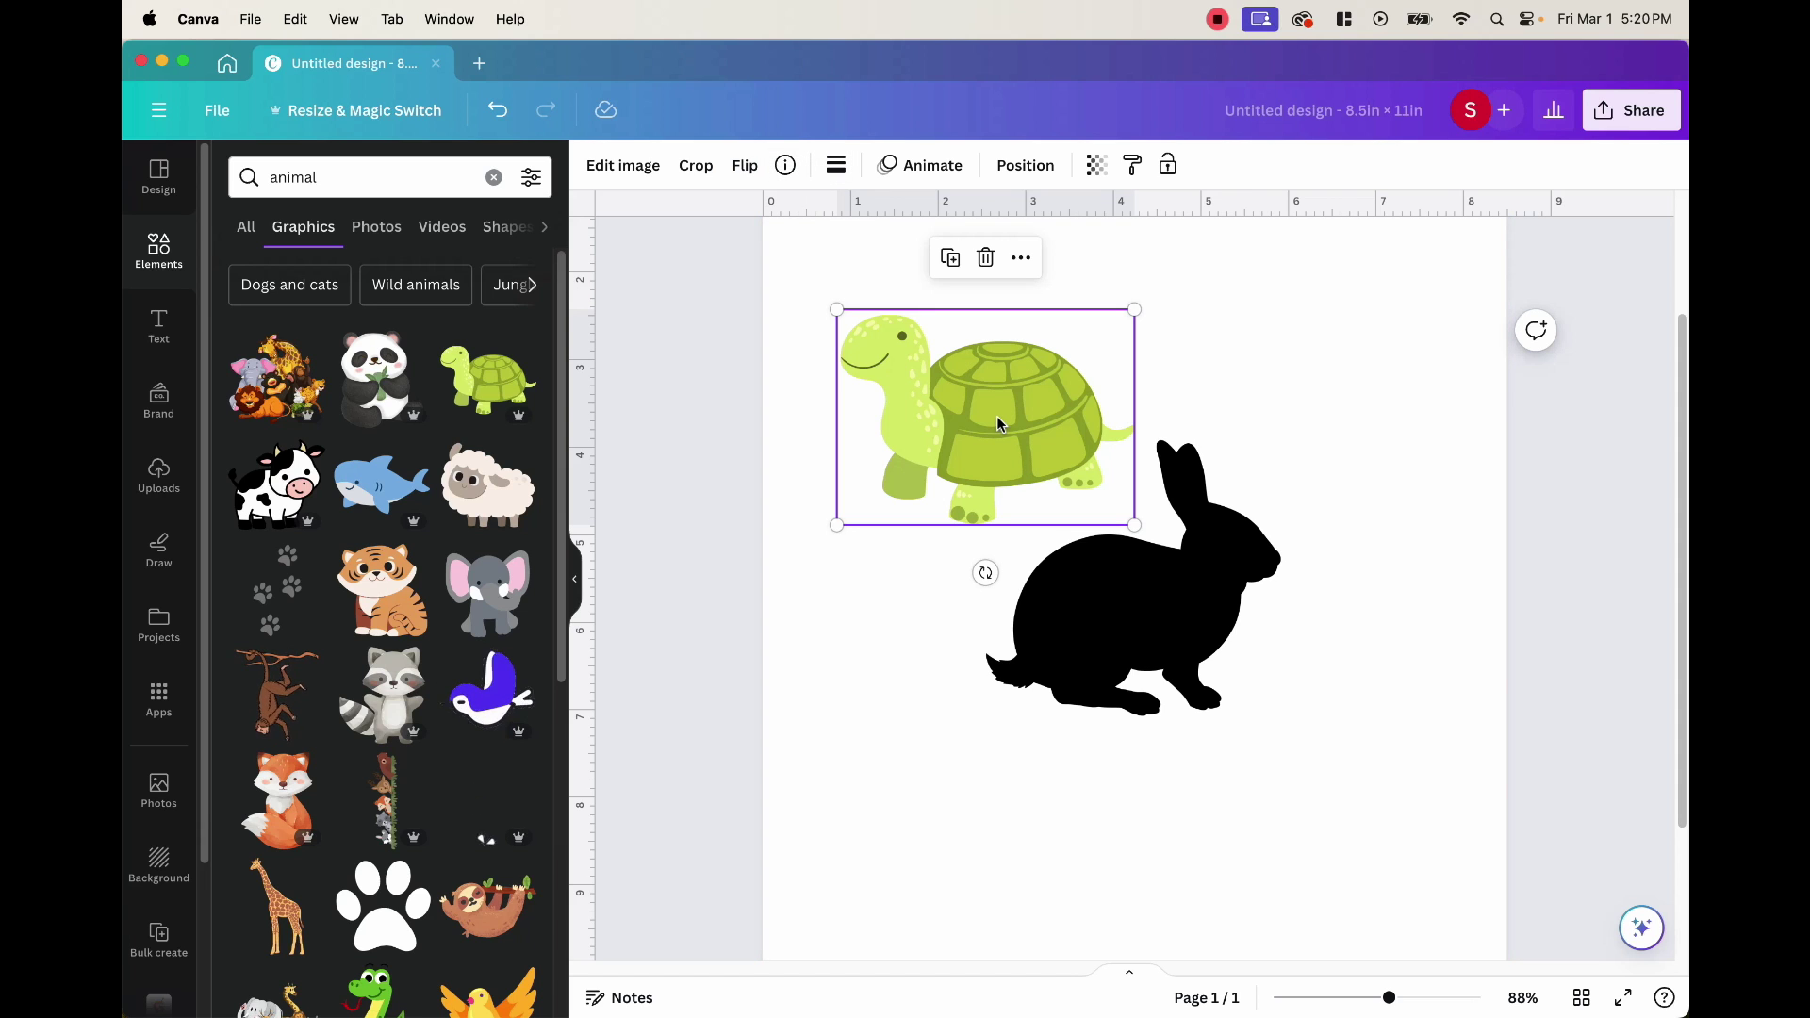
drag(1000, 423, 959, 392)
click(1157, 643)
drag(1118, 617, 1126, 659)
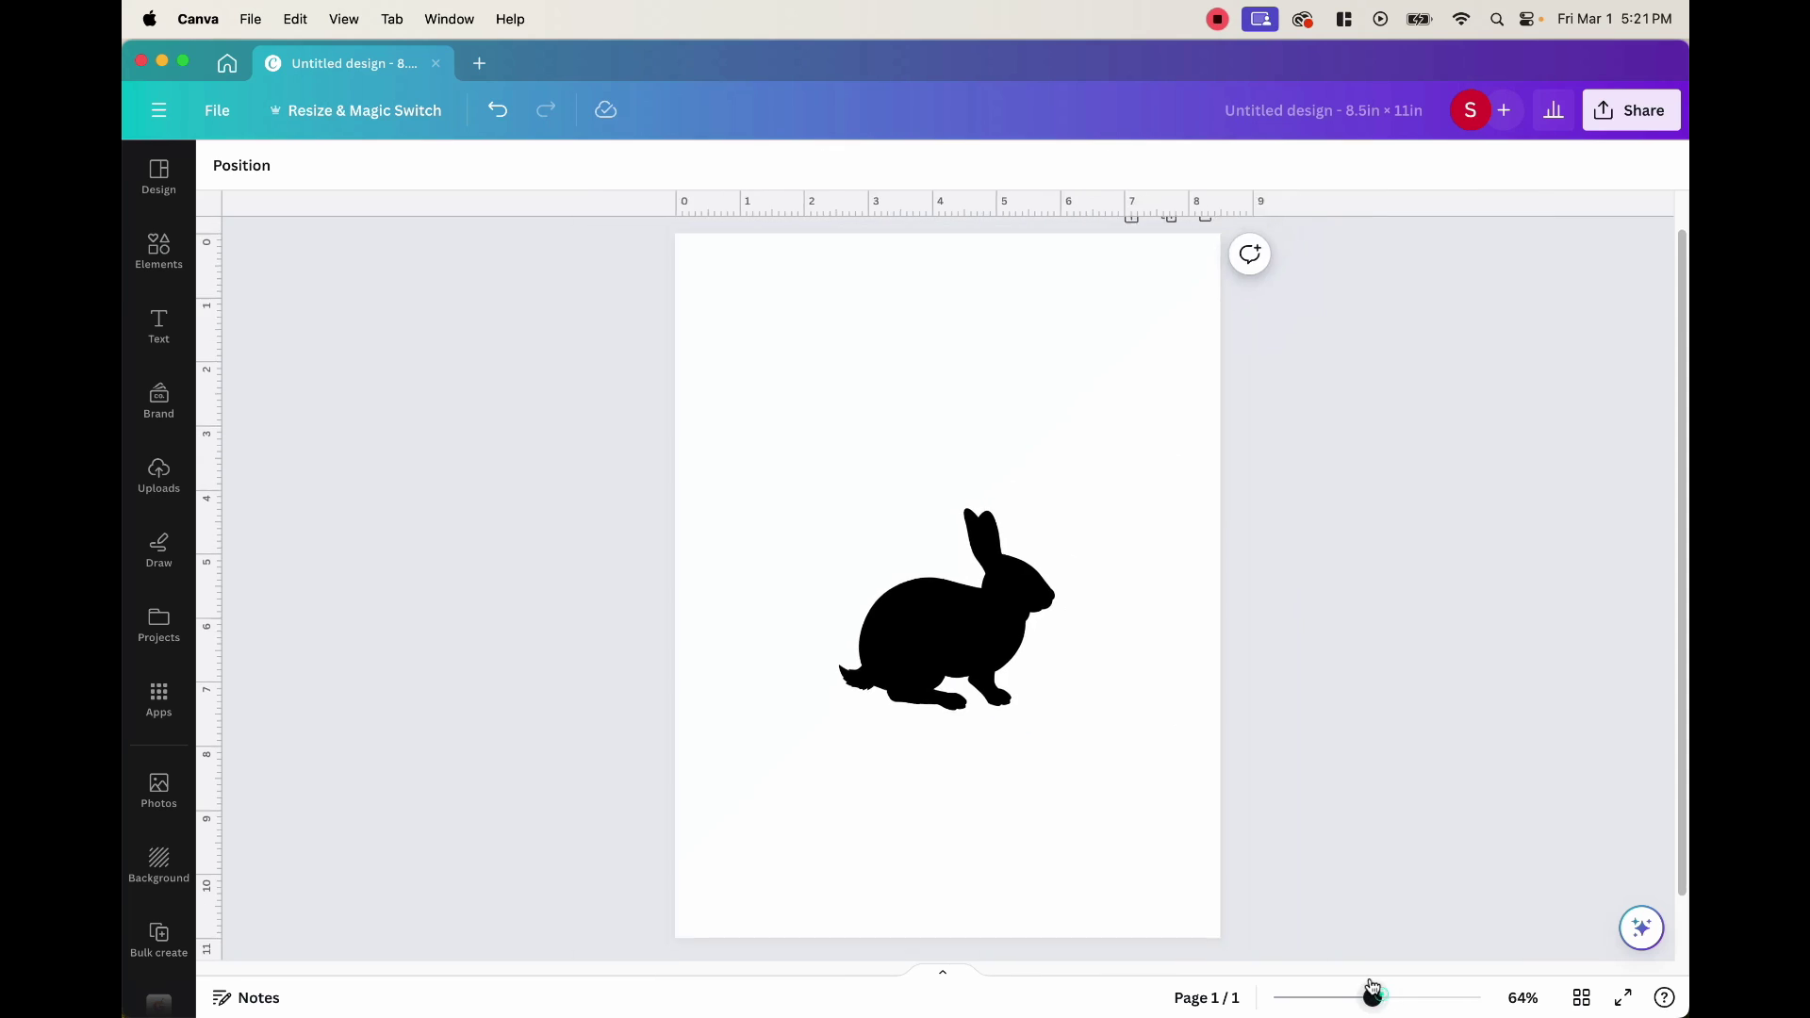
Step: Centre the rabbit silhouette on the page and resize it slightly
drag(1372, 992, 1369, 996)
drag(980, 643, 1009, 541)
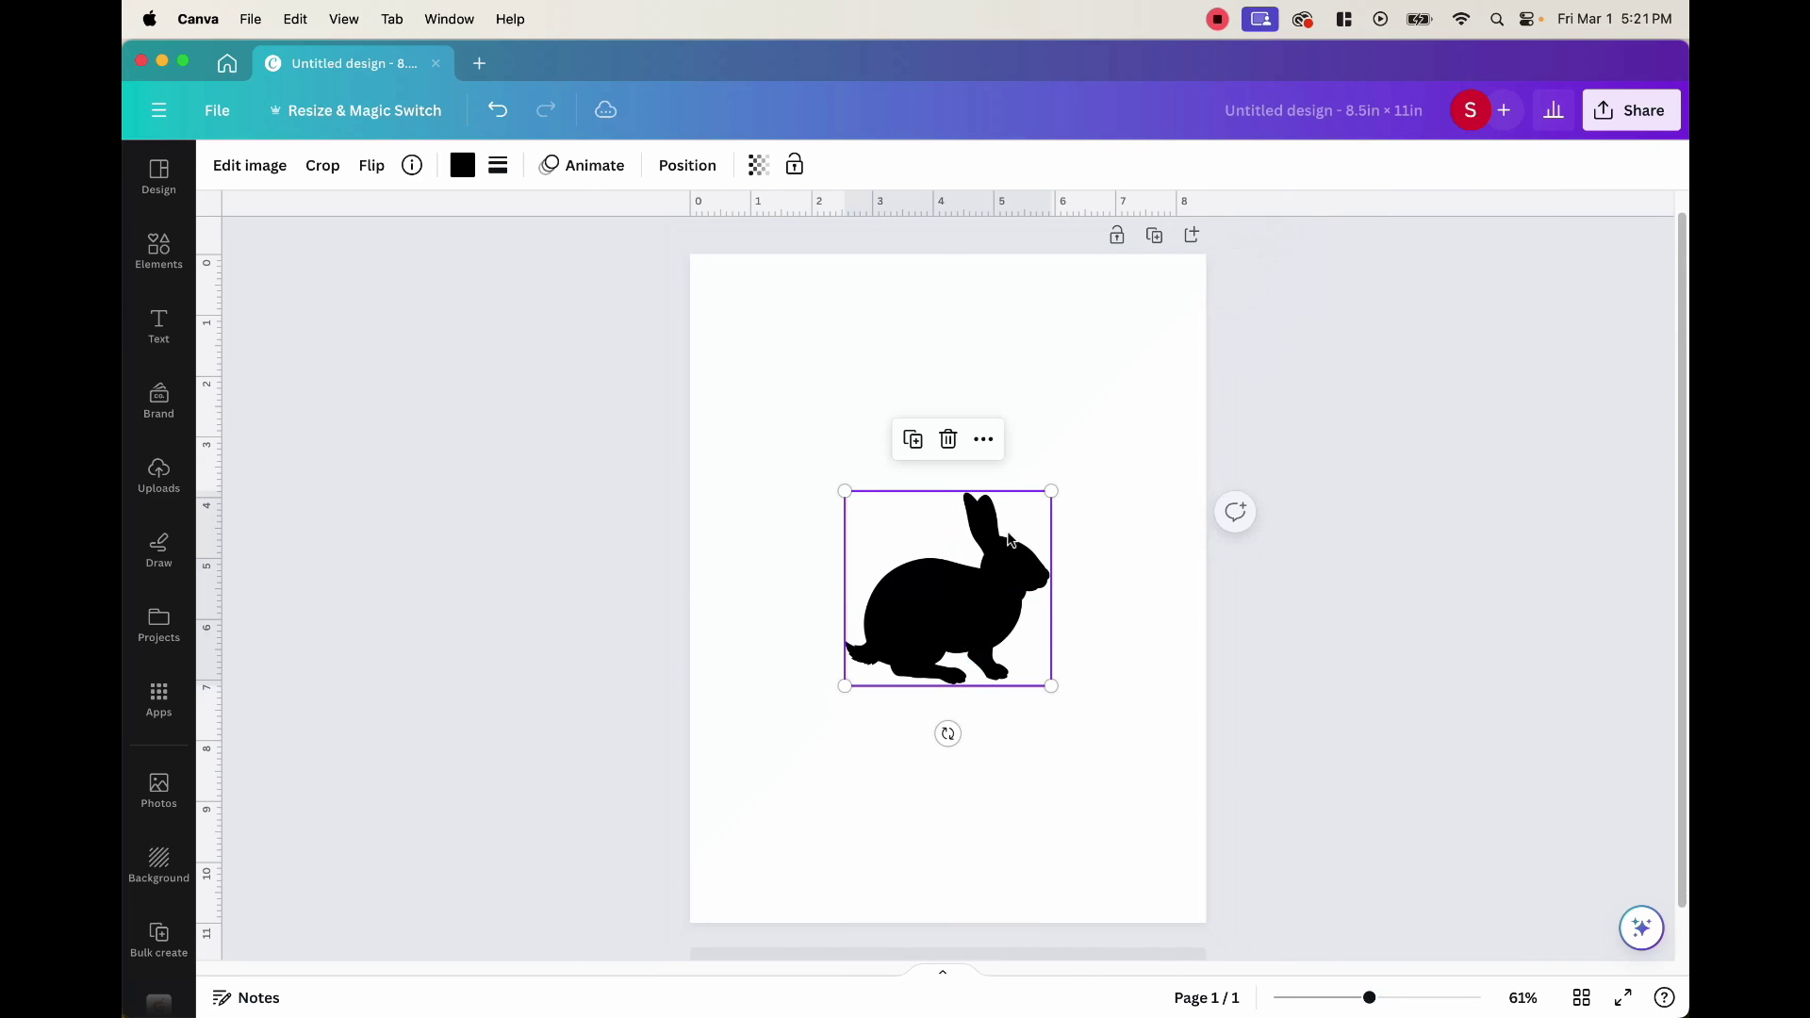
mouse_move(860, 494)
mouse_down()
mouse_move(679, 339)
mouse_move(845, 491)
mouse_up()
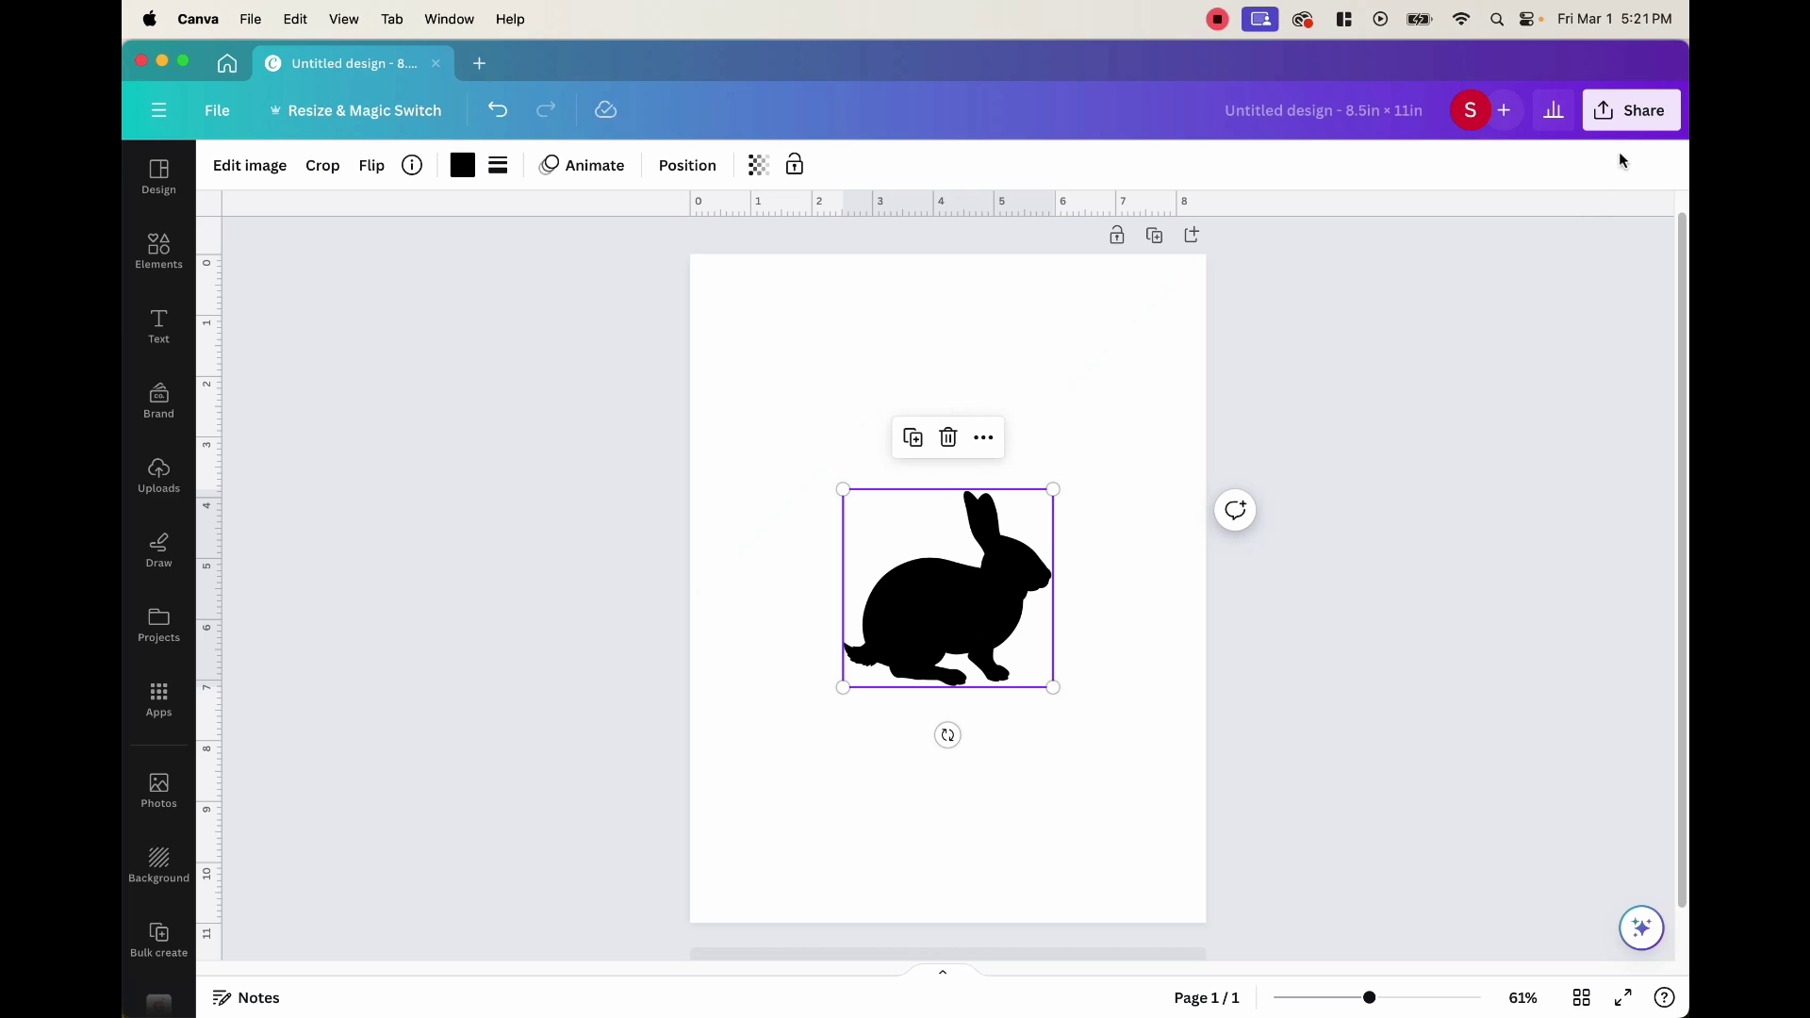
Step: Download the rabbit design as an SVG with a transparent background
click(1637, 114)
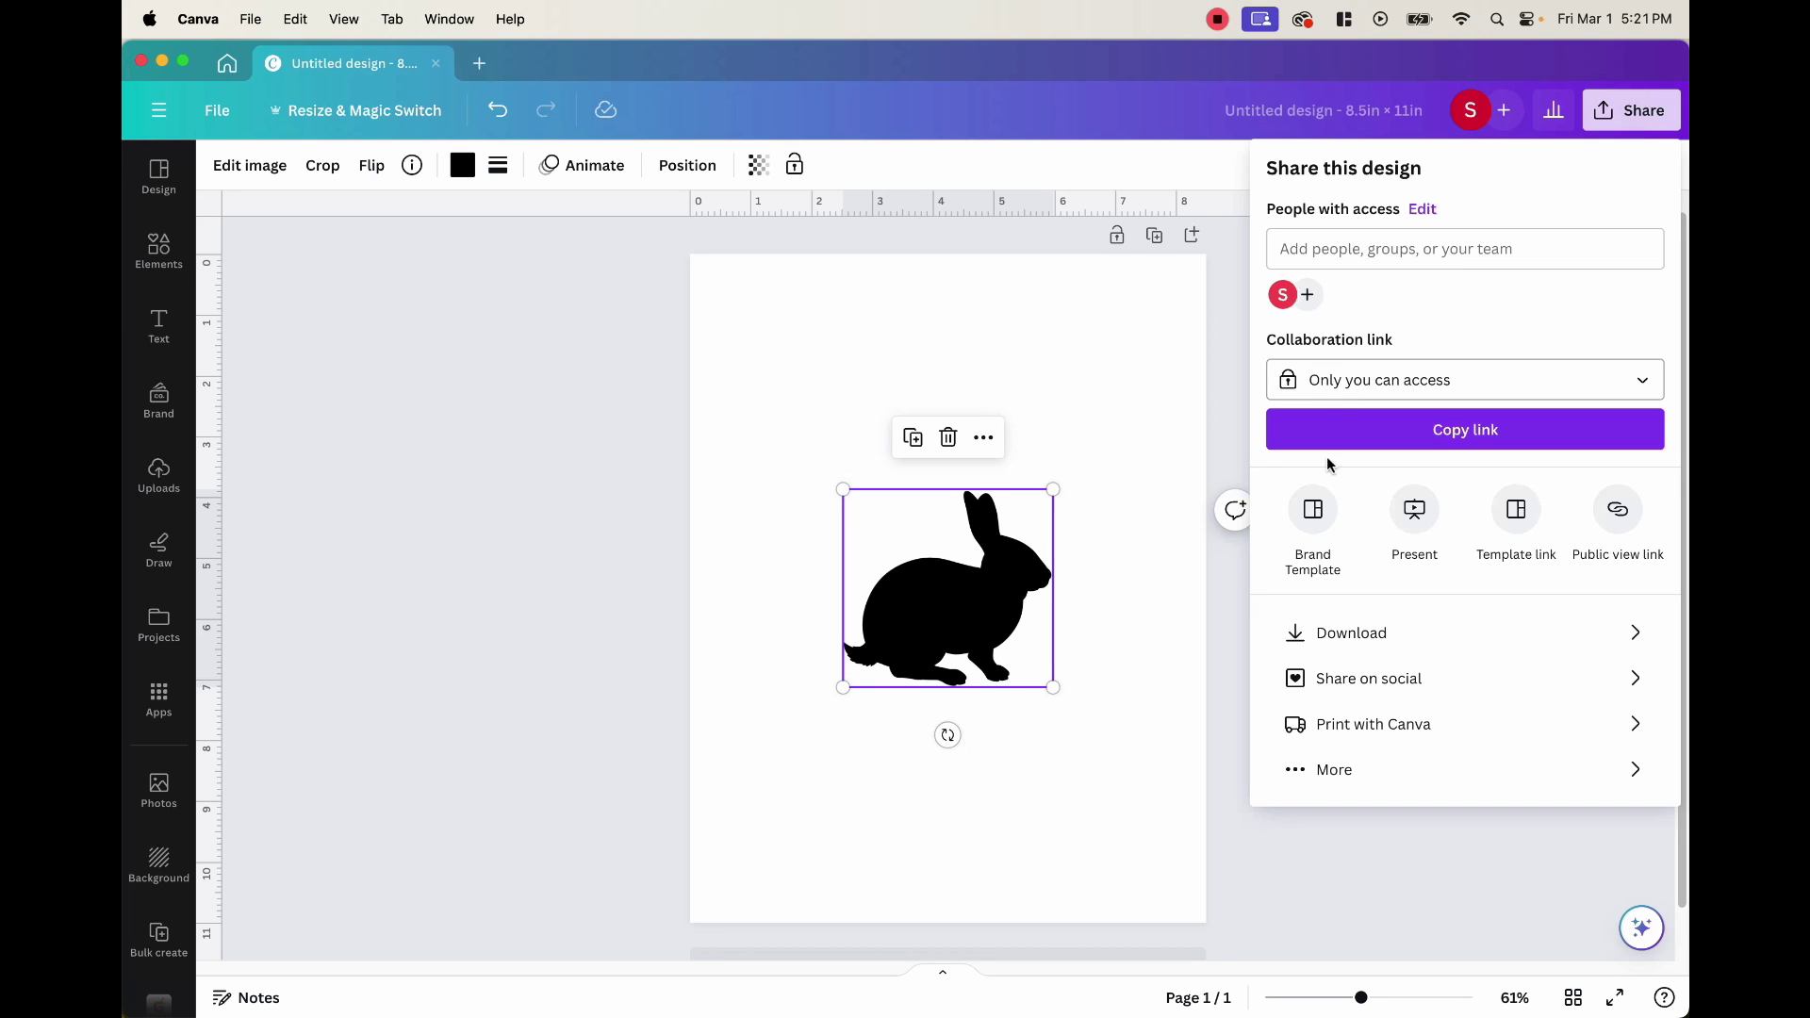
click(1469, 643)
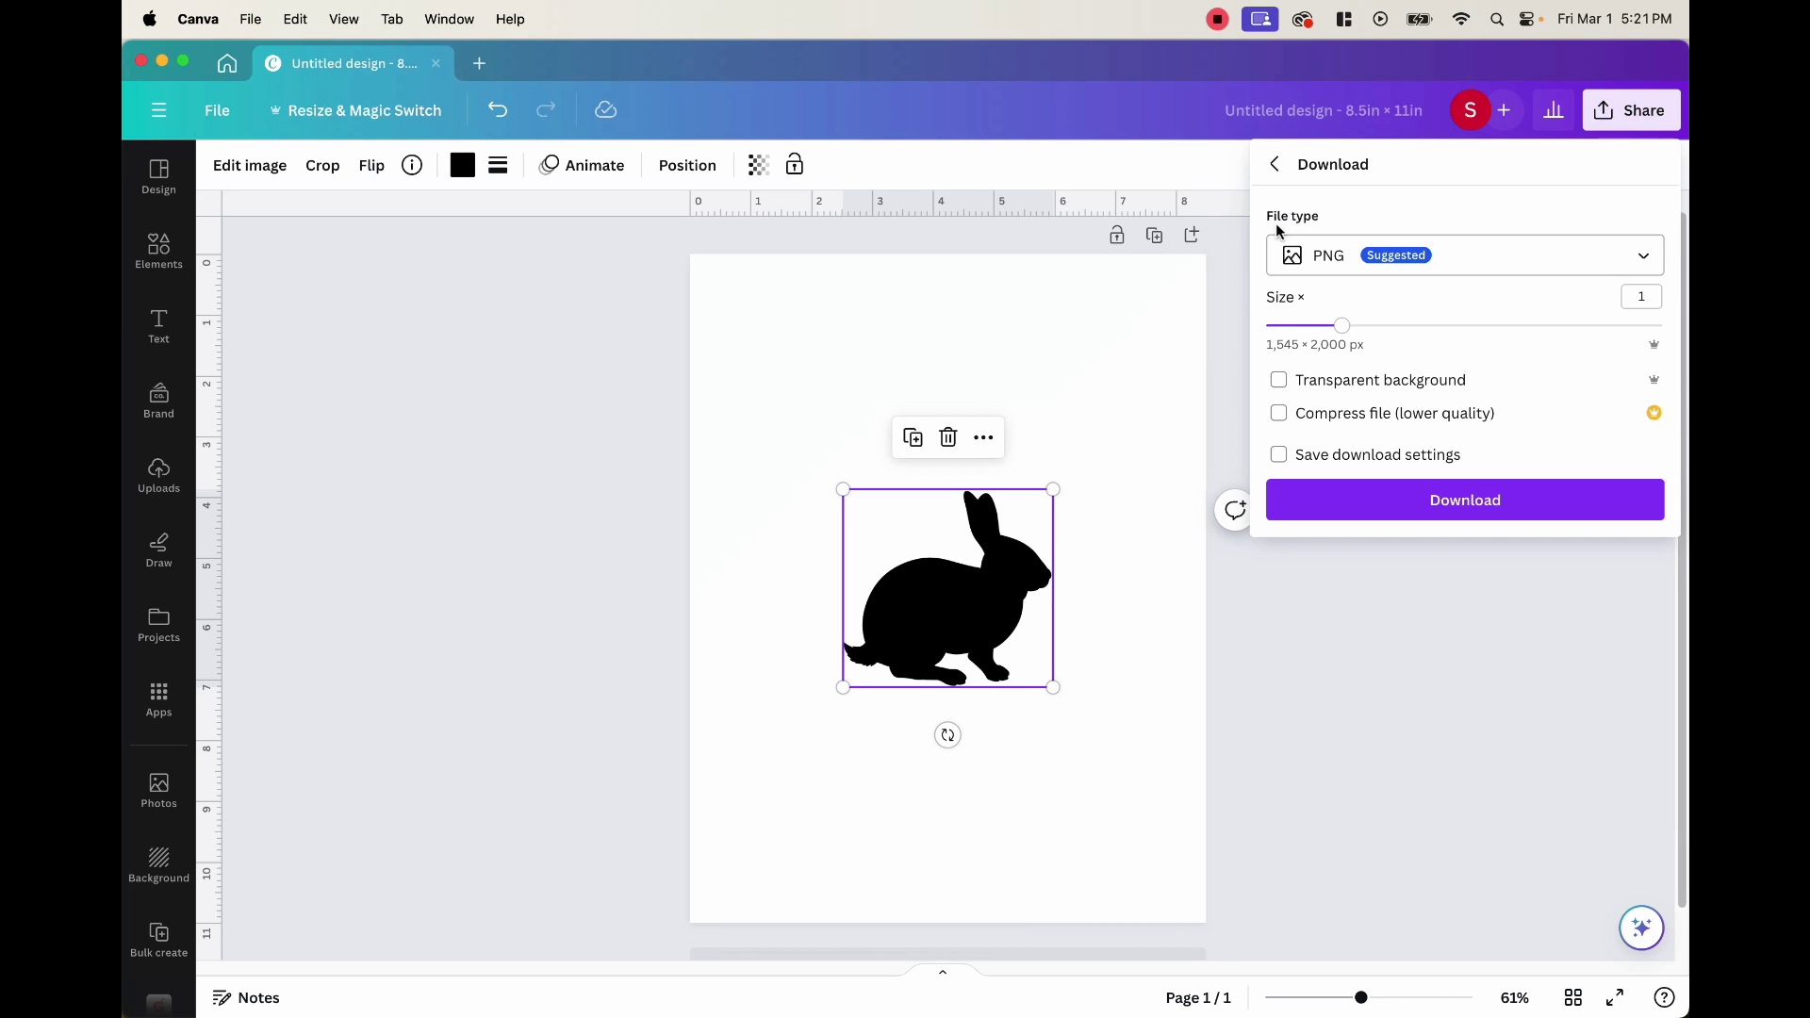
click(1519, 256)
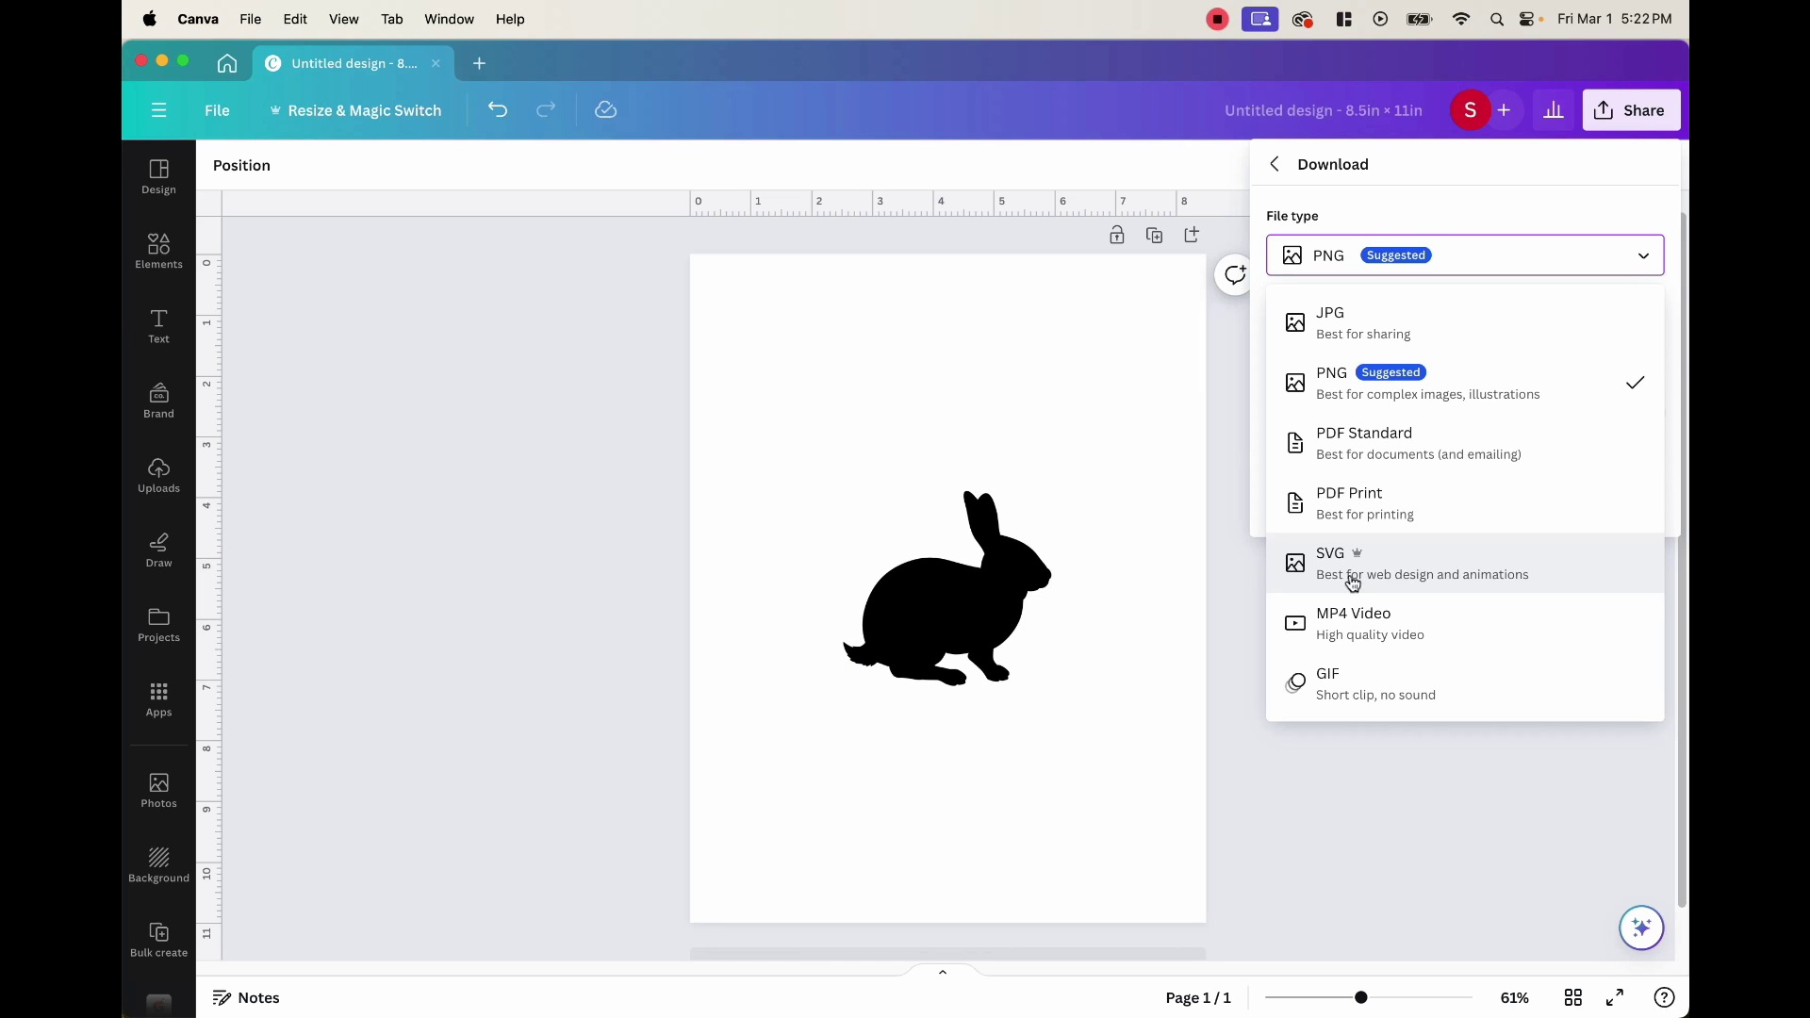
click(1353, 583)
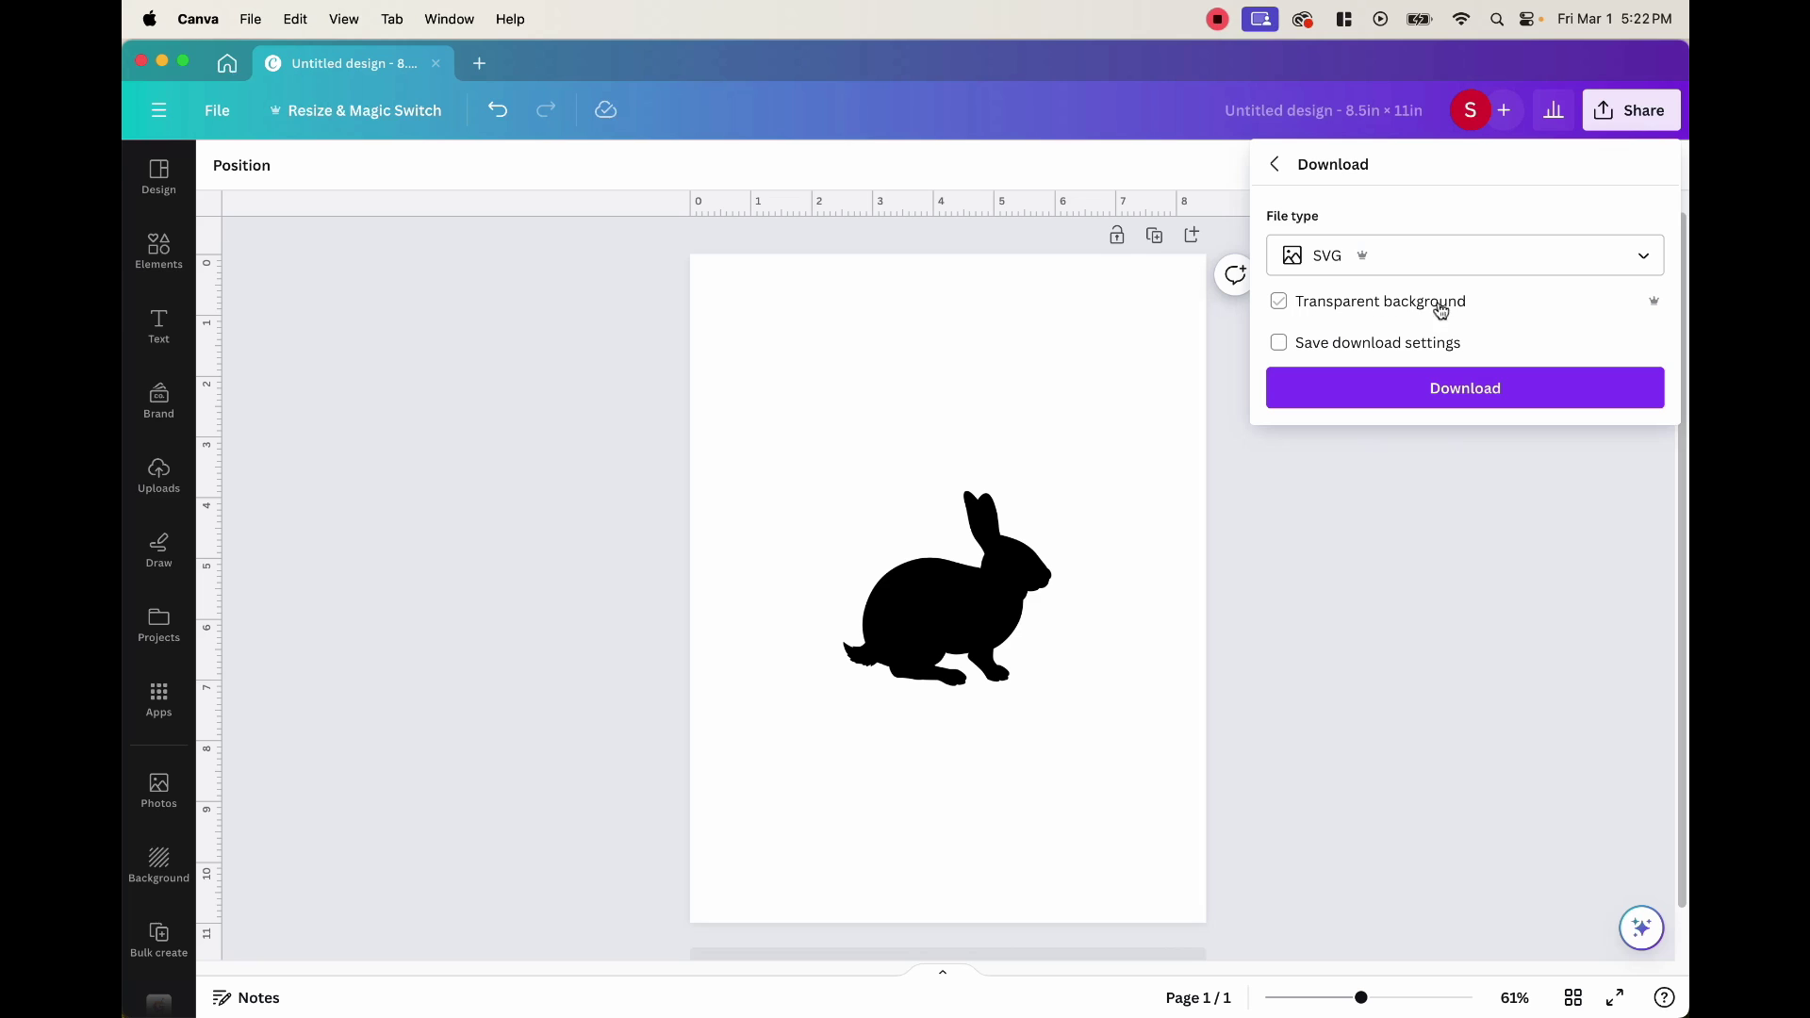
click(1280, 302)
click(1463, 403)
click(1260, 727)
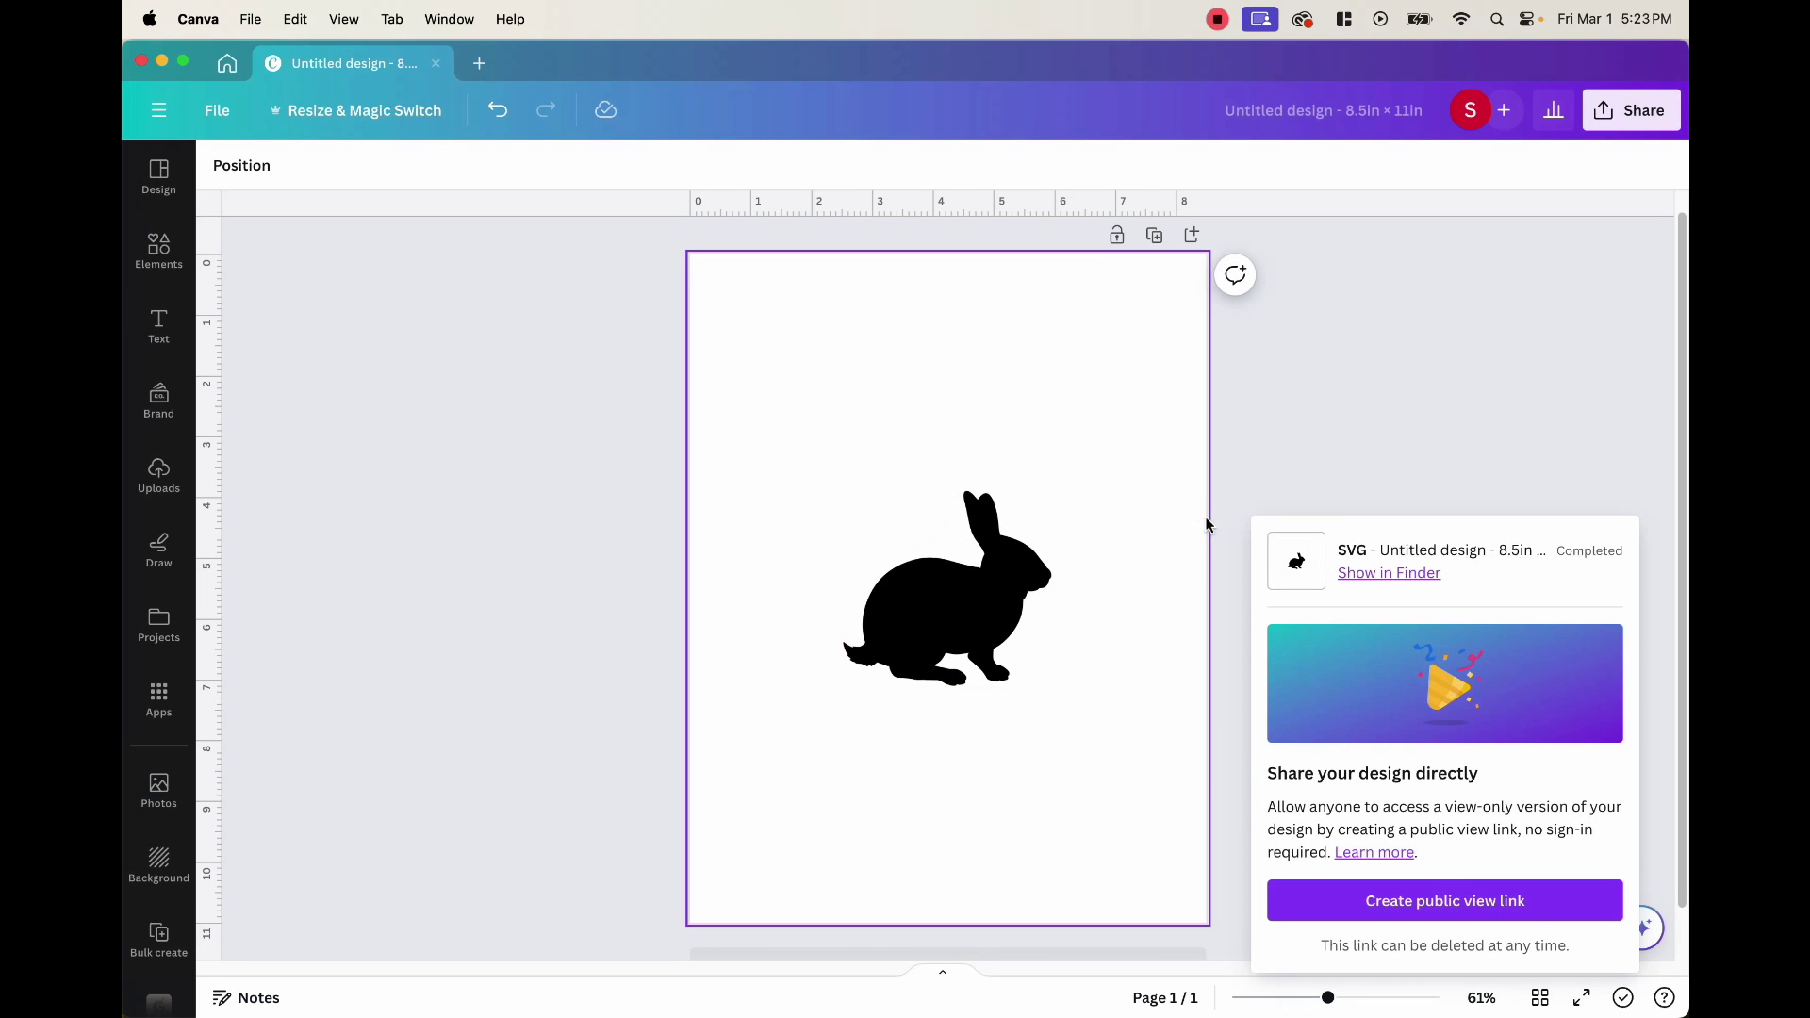
click(1319, 453)
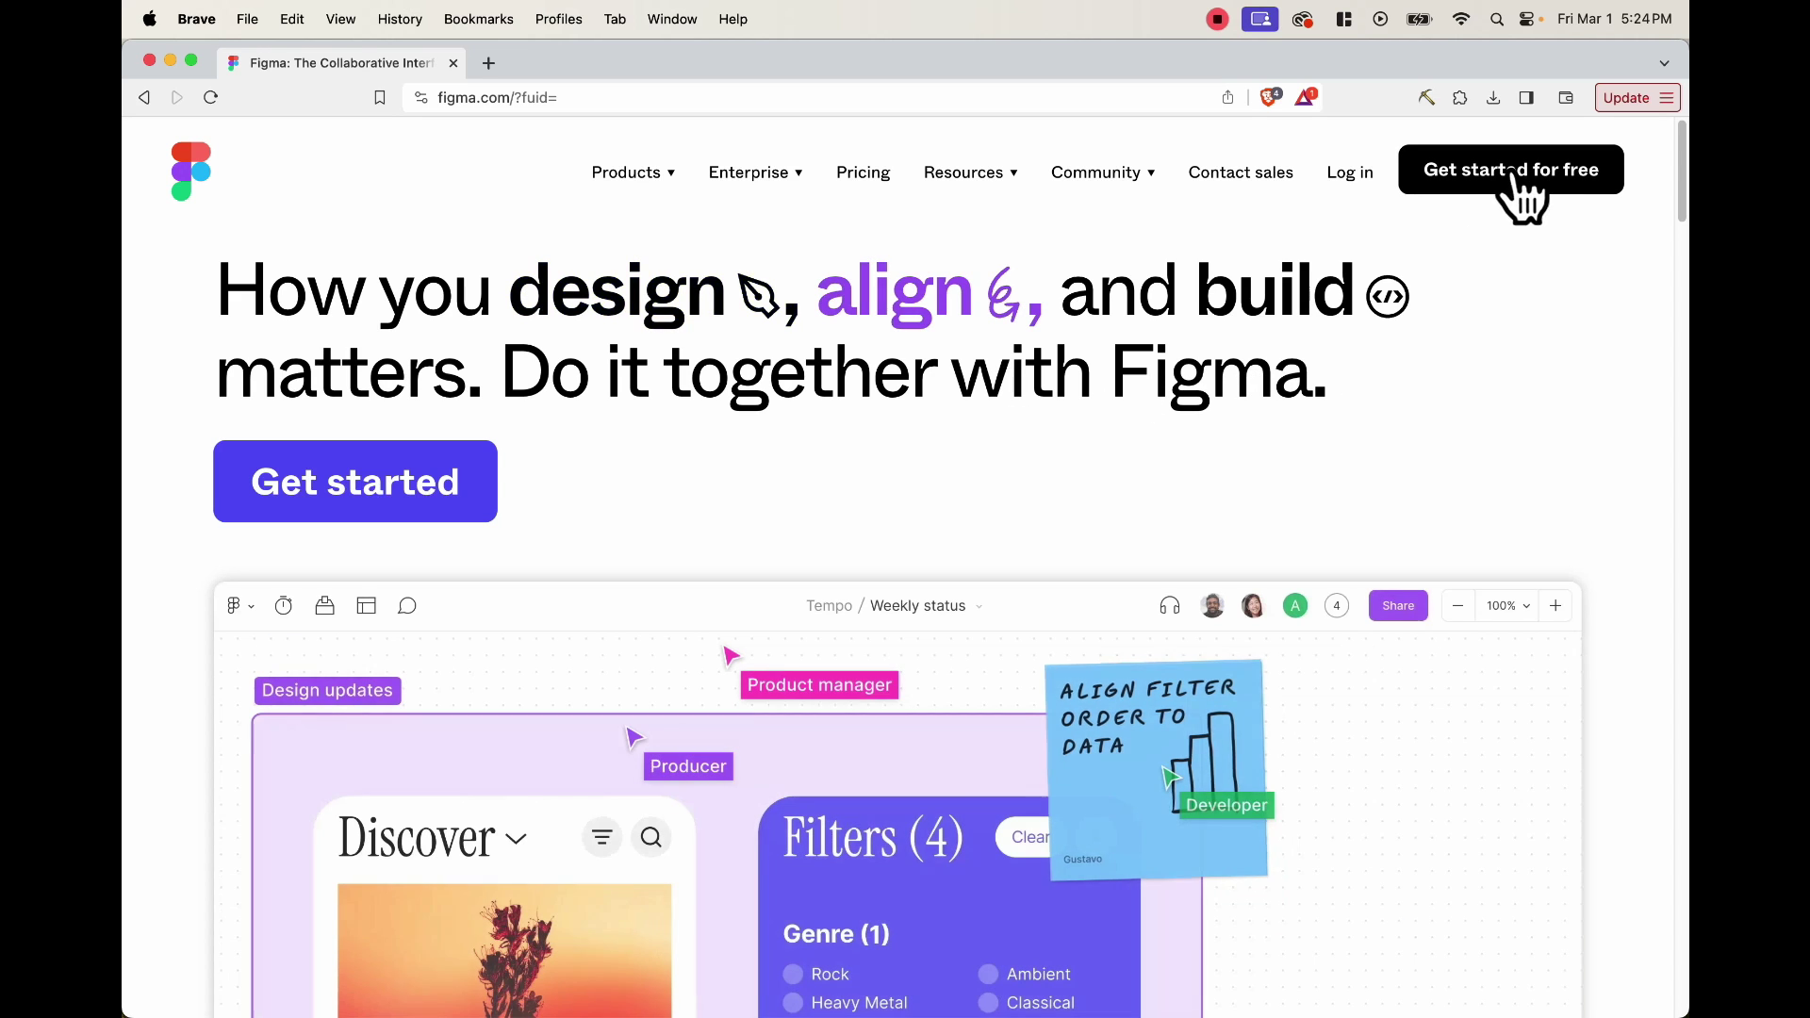
Step: Get started with a free Figma account, skip the name question and answer Other for the kind of work
click(1515, 184)
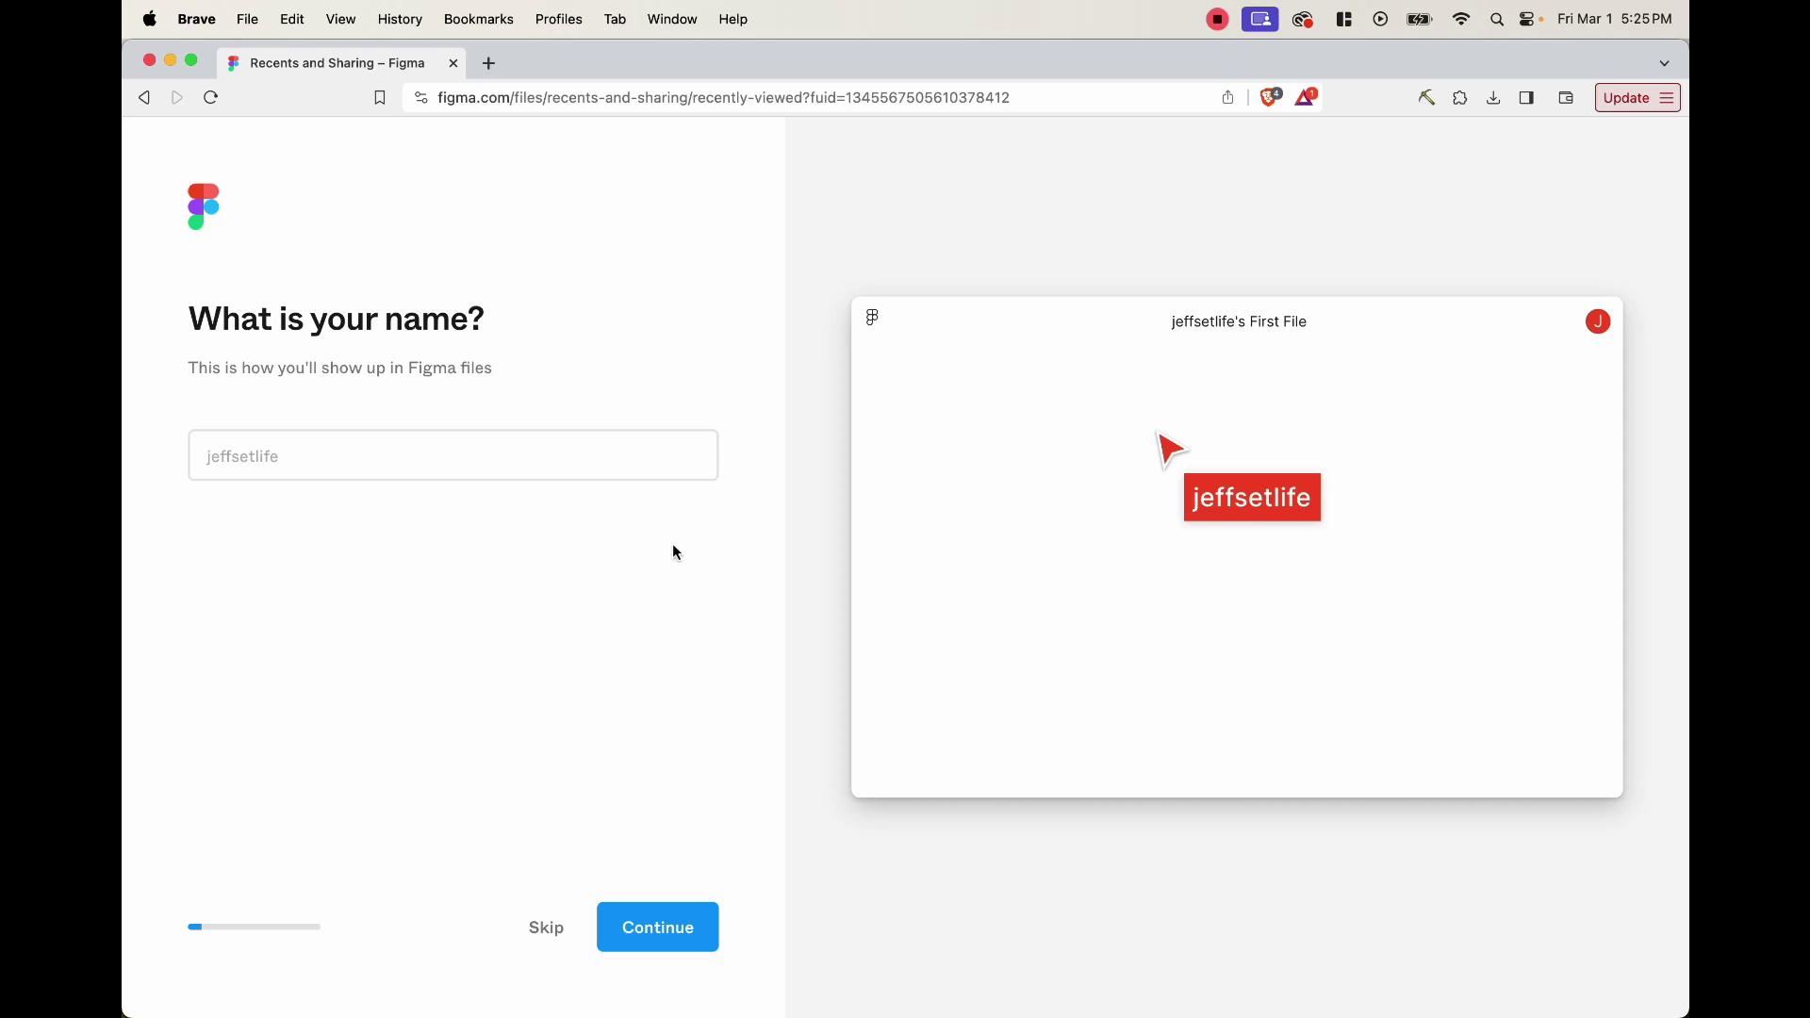
click(548, 935)
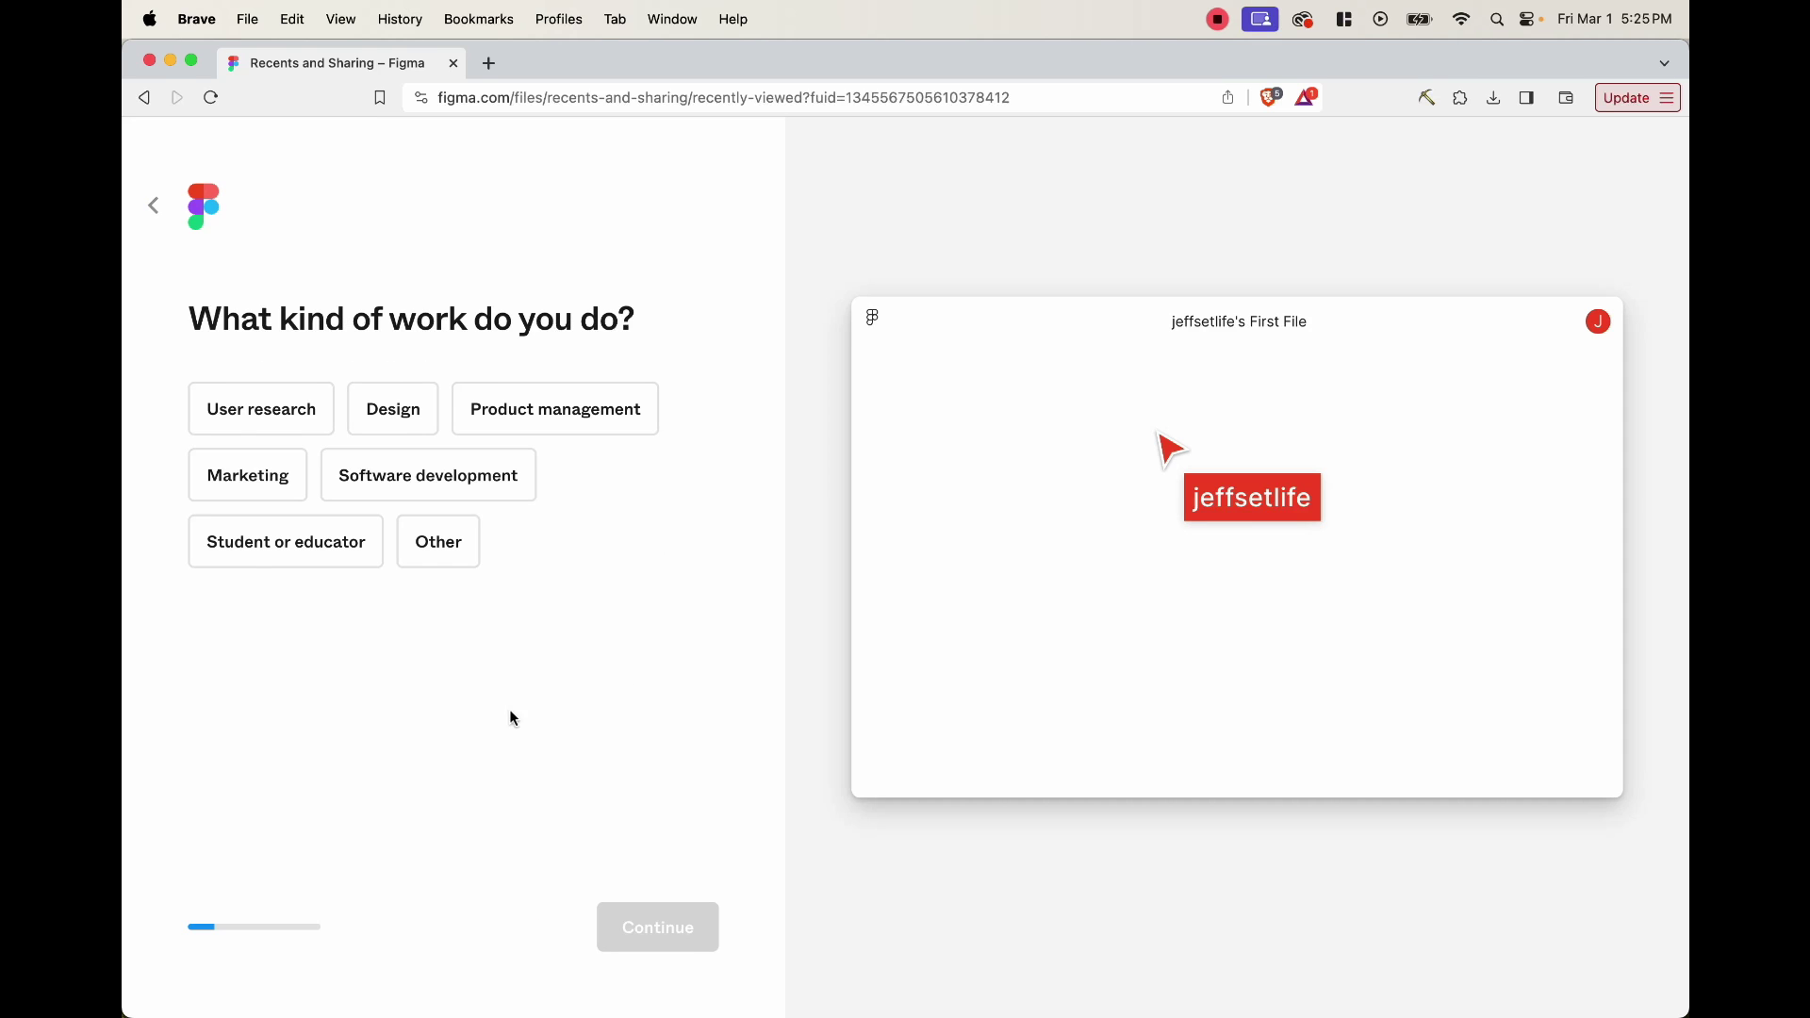
click(464, 559)
click(657, 927)
click(235, 586)
click(665, 933)
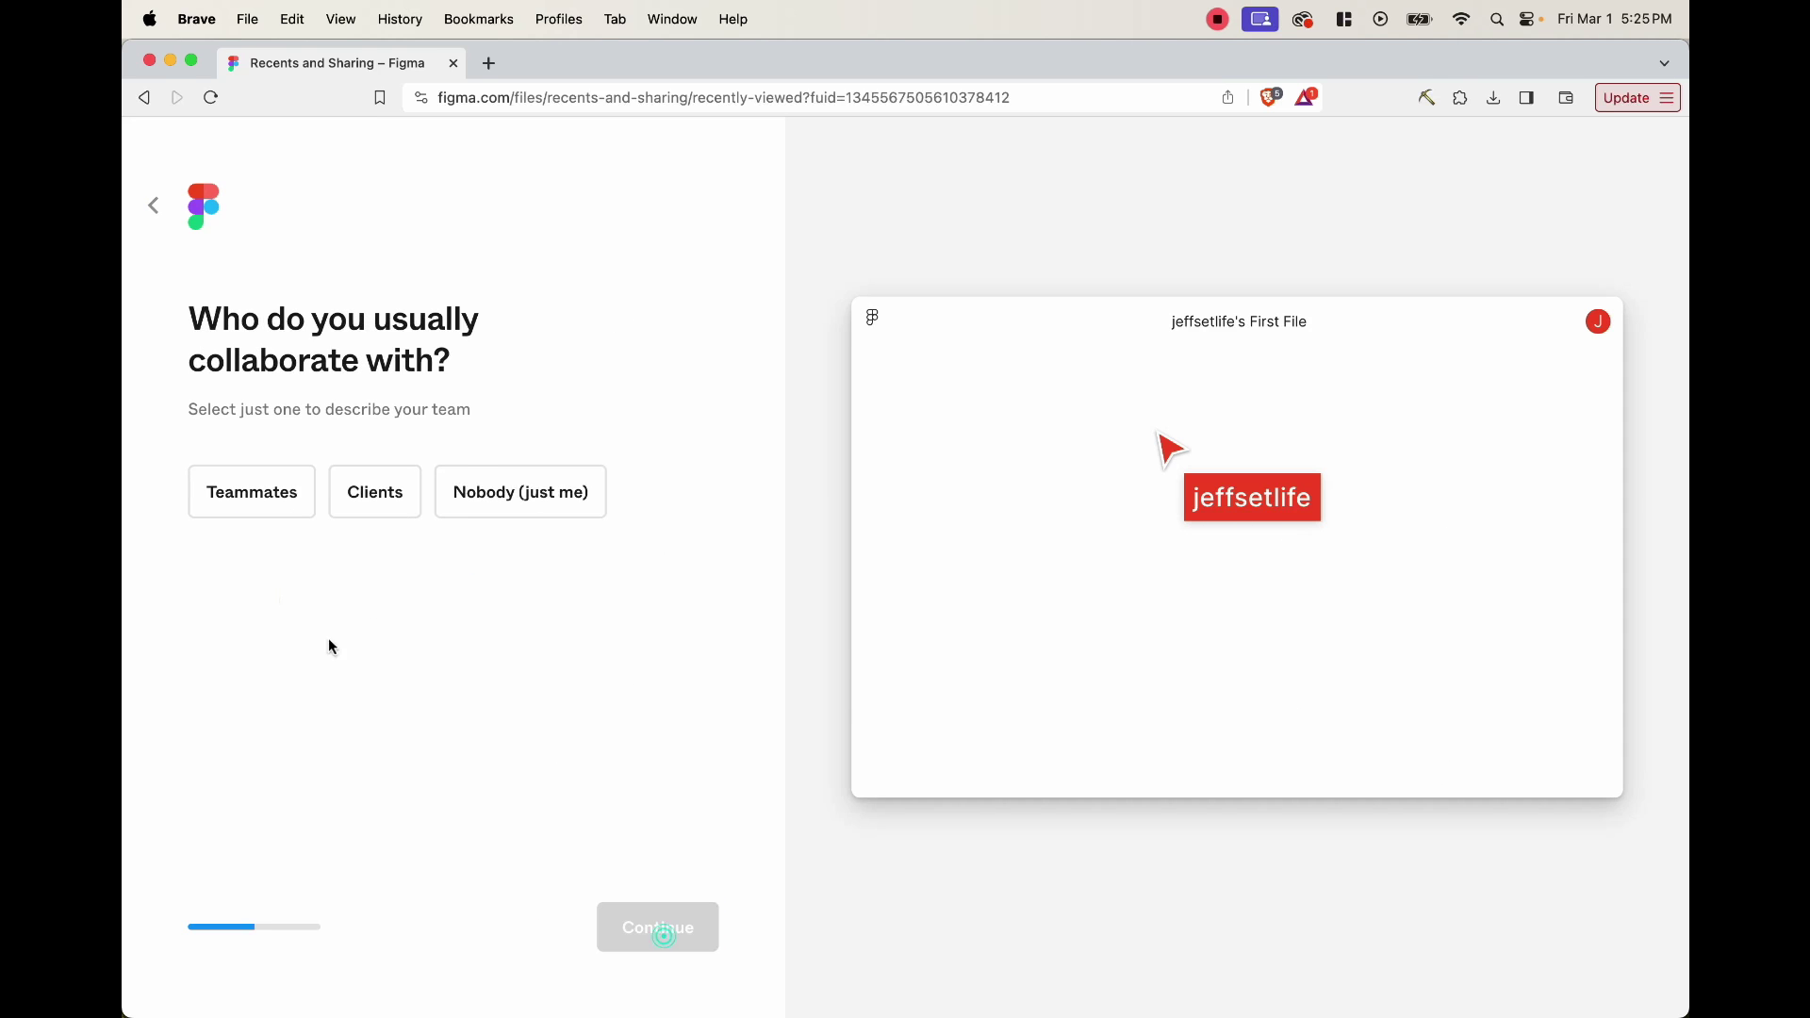
Step: Answer Nobody (just me) for collaborators, skip inviting anyone and complete the onboarding questions up to the plan choice
click(483, 503)
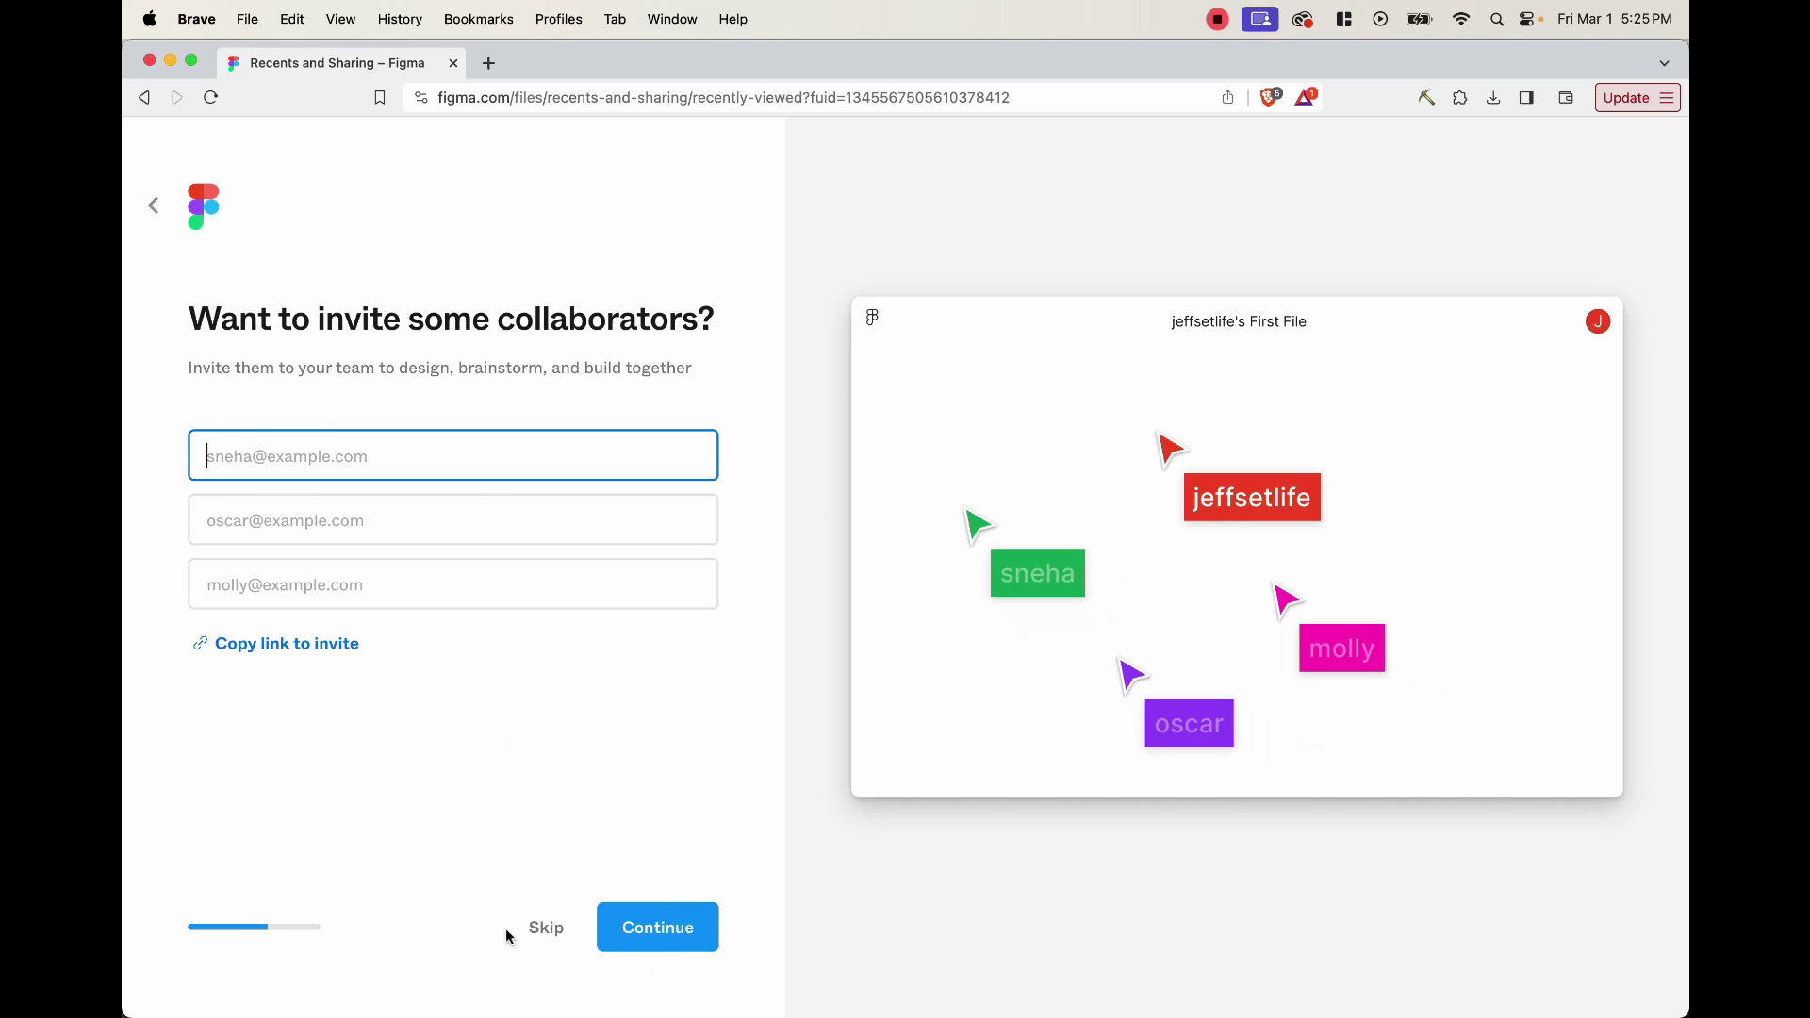
click(519, 932)
click(363, 564)
click(657, 927)
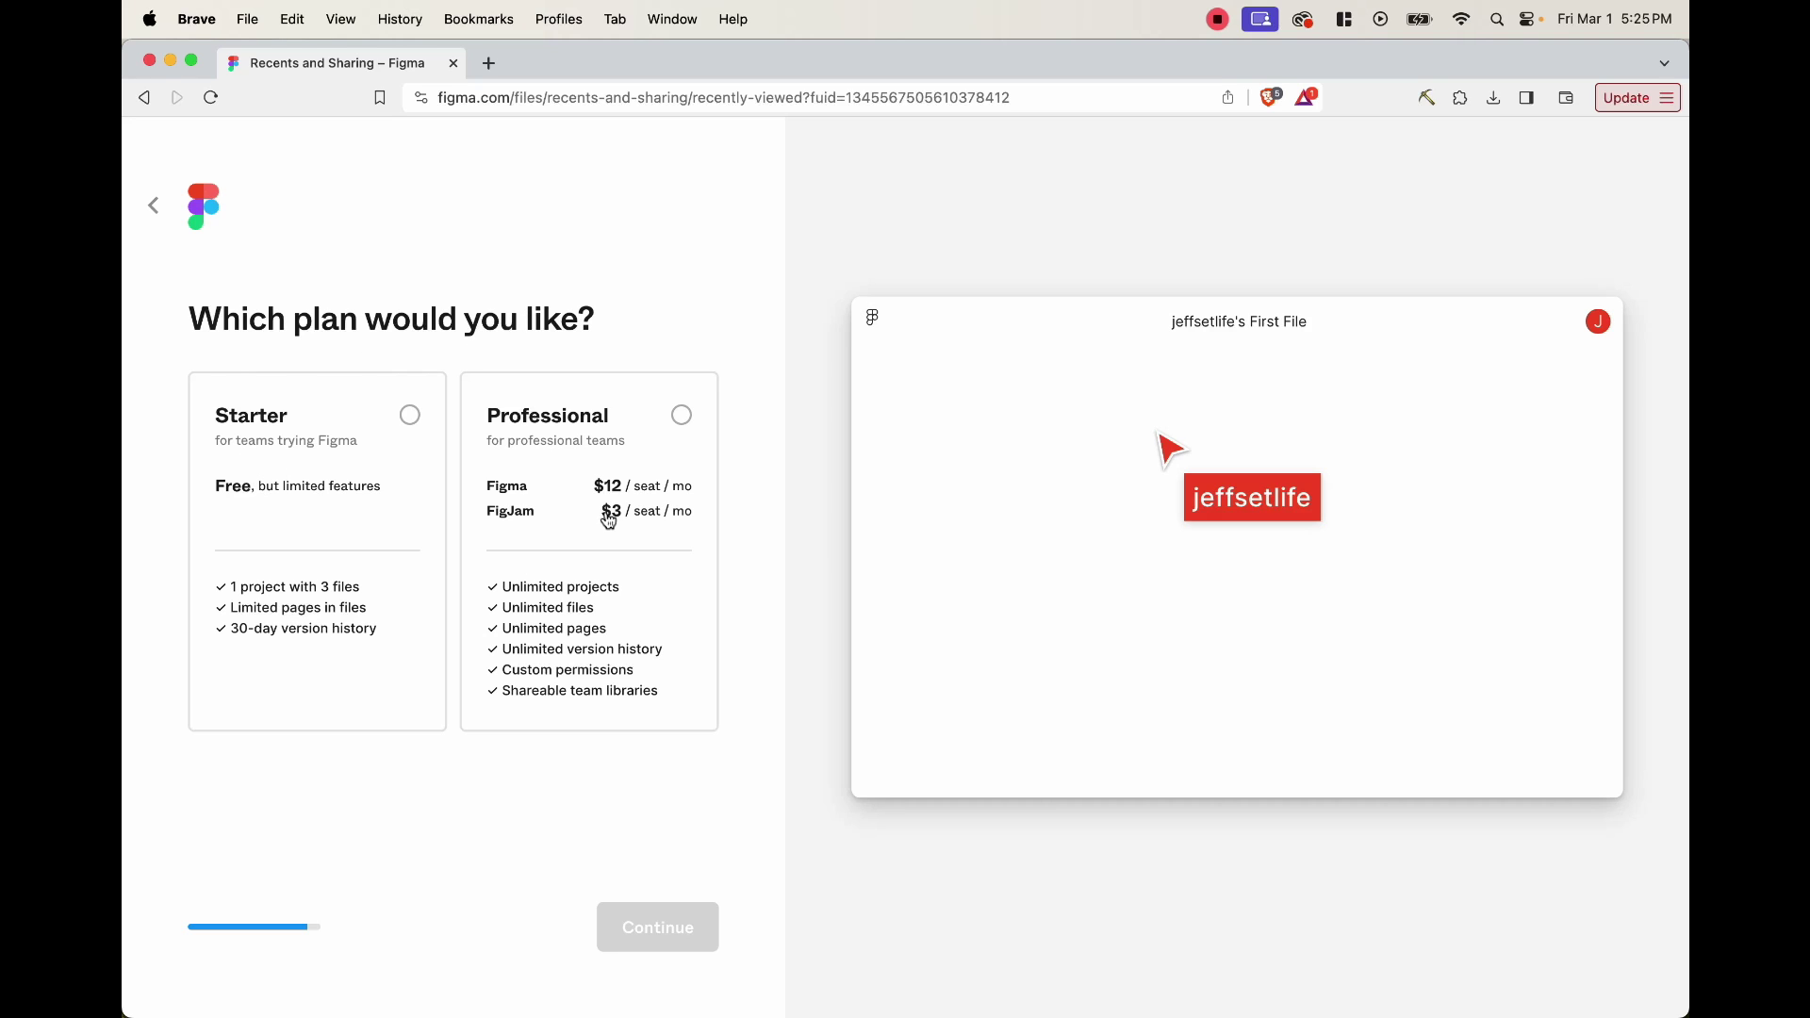
Step: Choose the free Starter plan and Design with Figma as the first activity, and finish the account setup
click(411, 417)
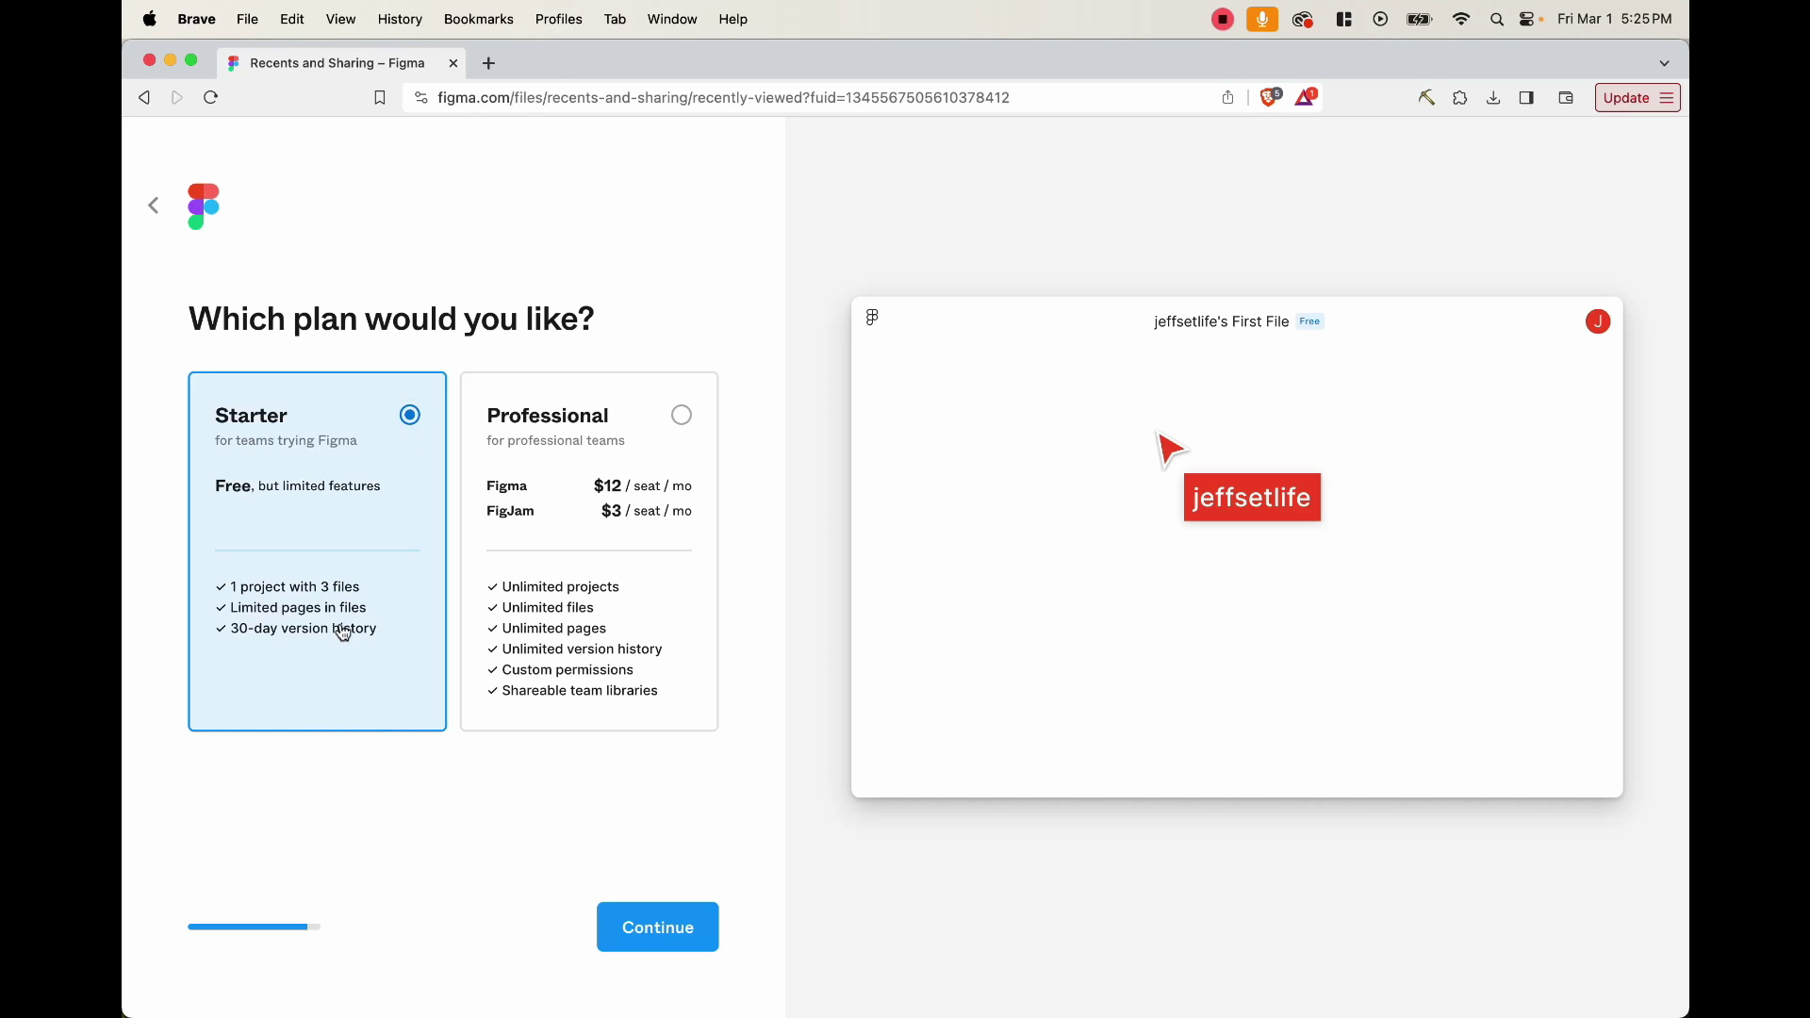
click(669, 936)
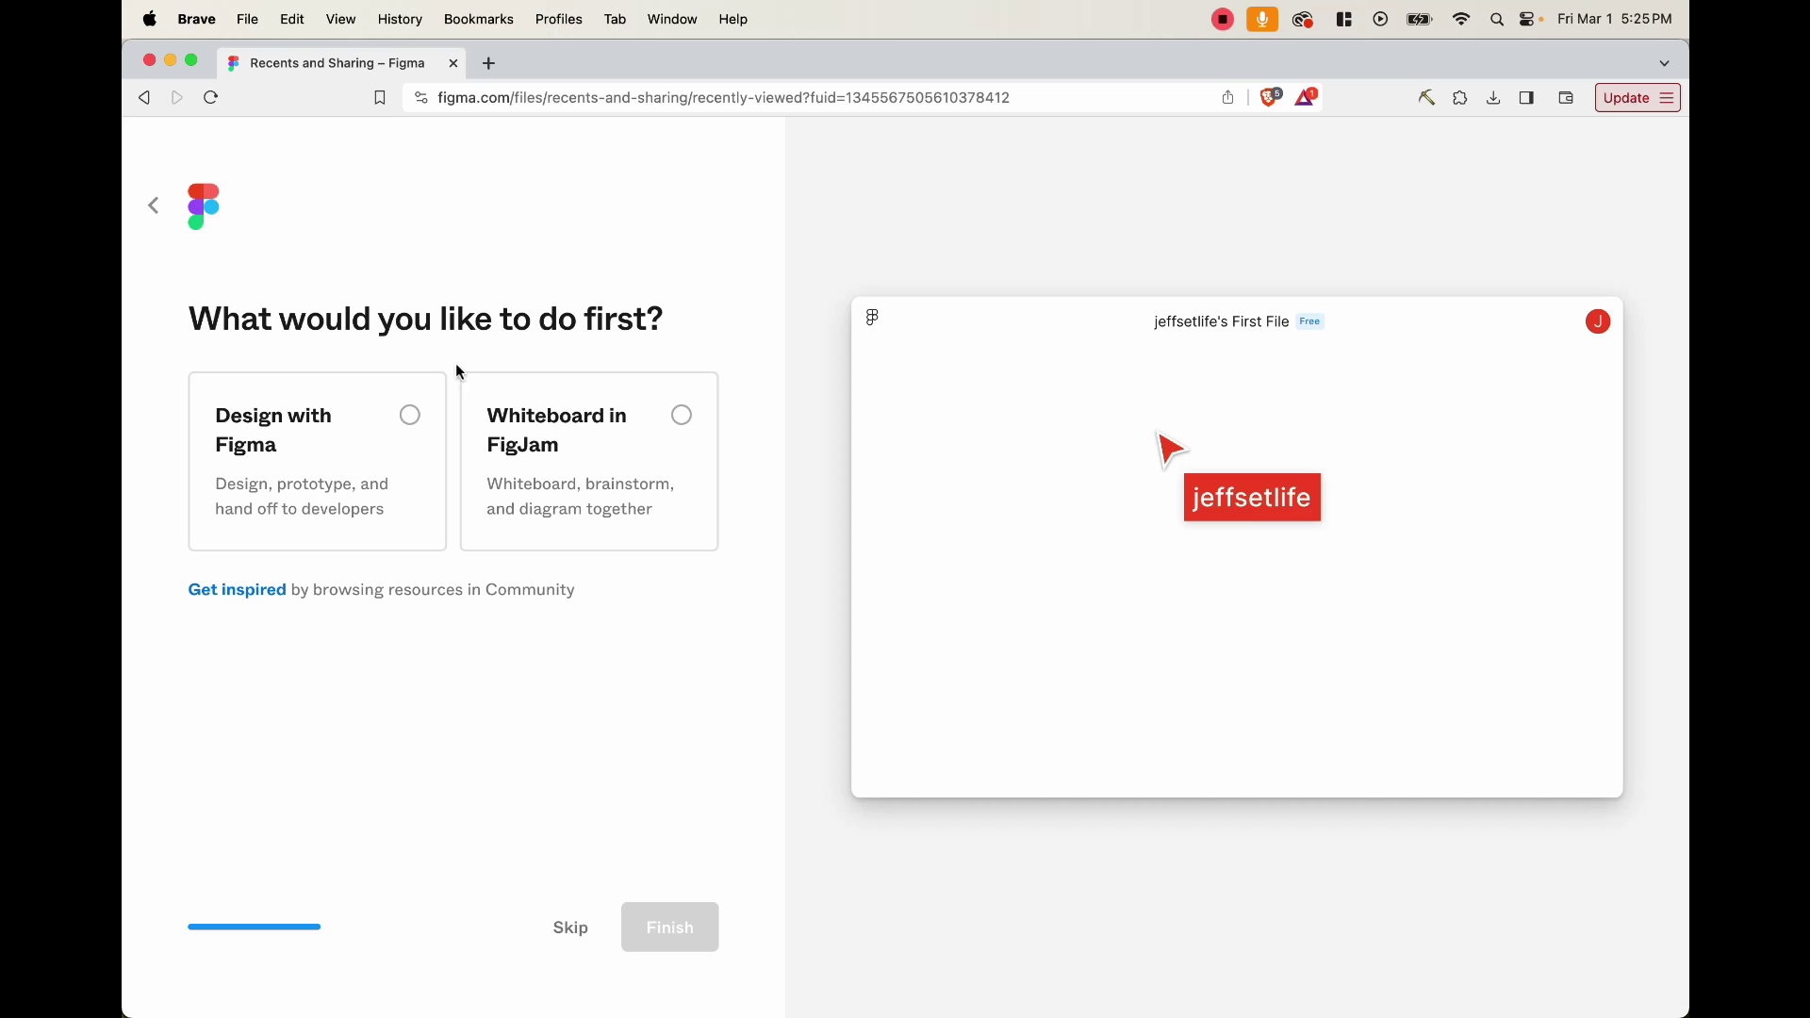
click(409, 419)
click(698, 931)
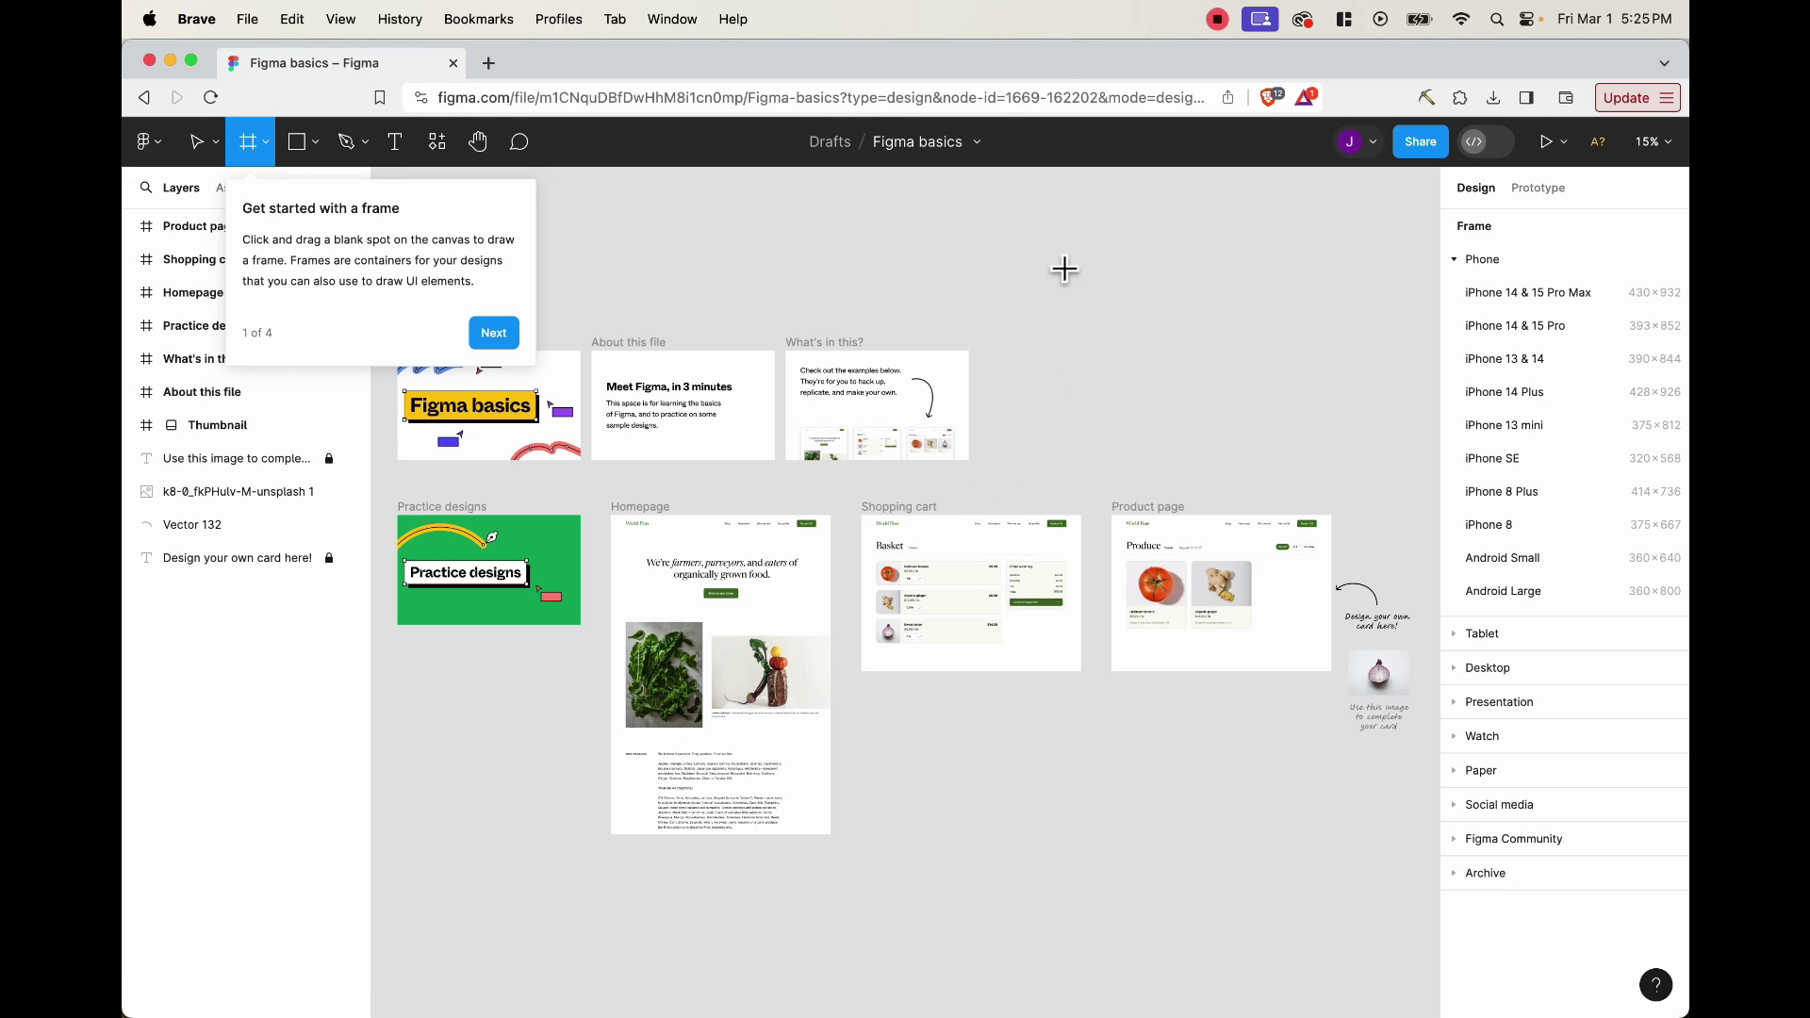
Step: Go through the Figma basics introduction and start a new design file
click(504, 330)
click(636, 318)
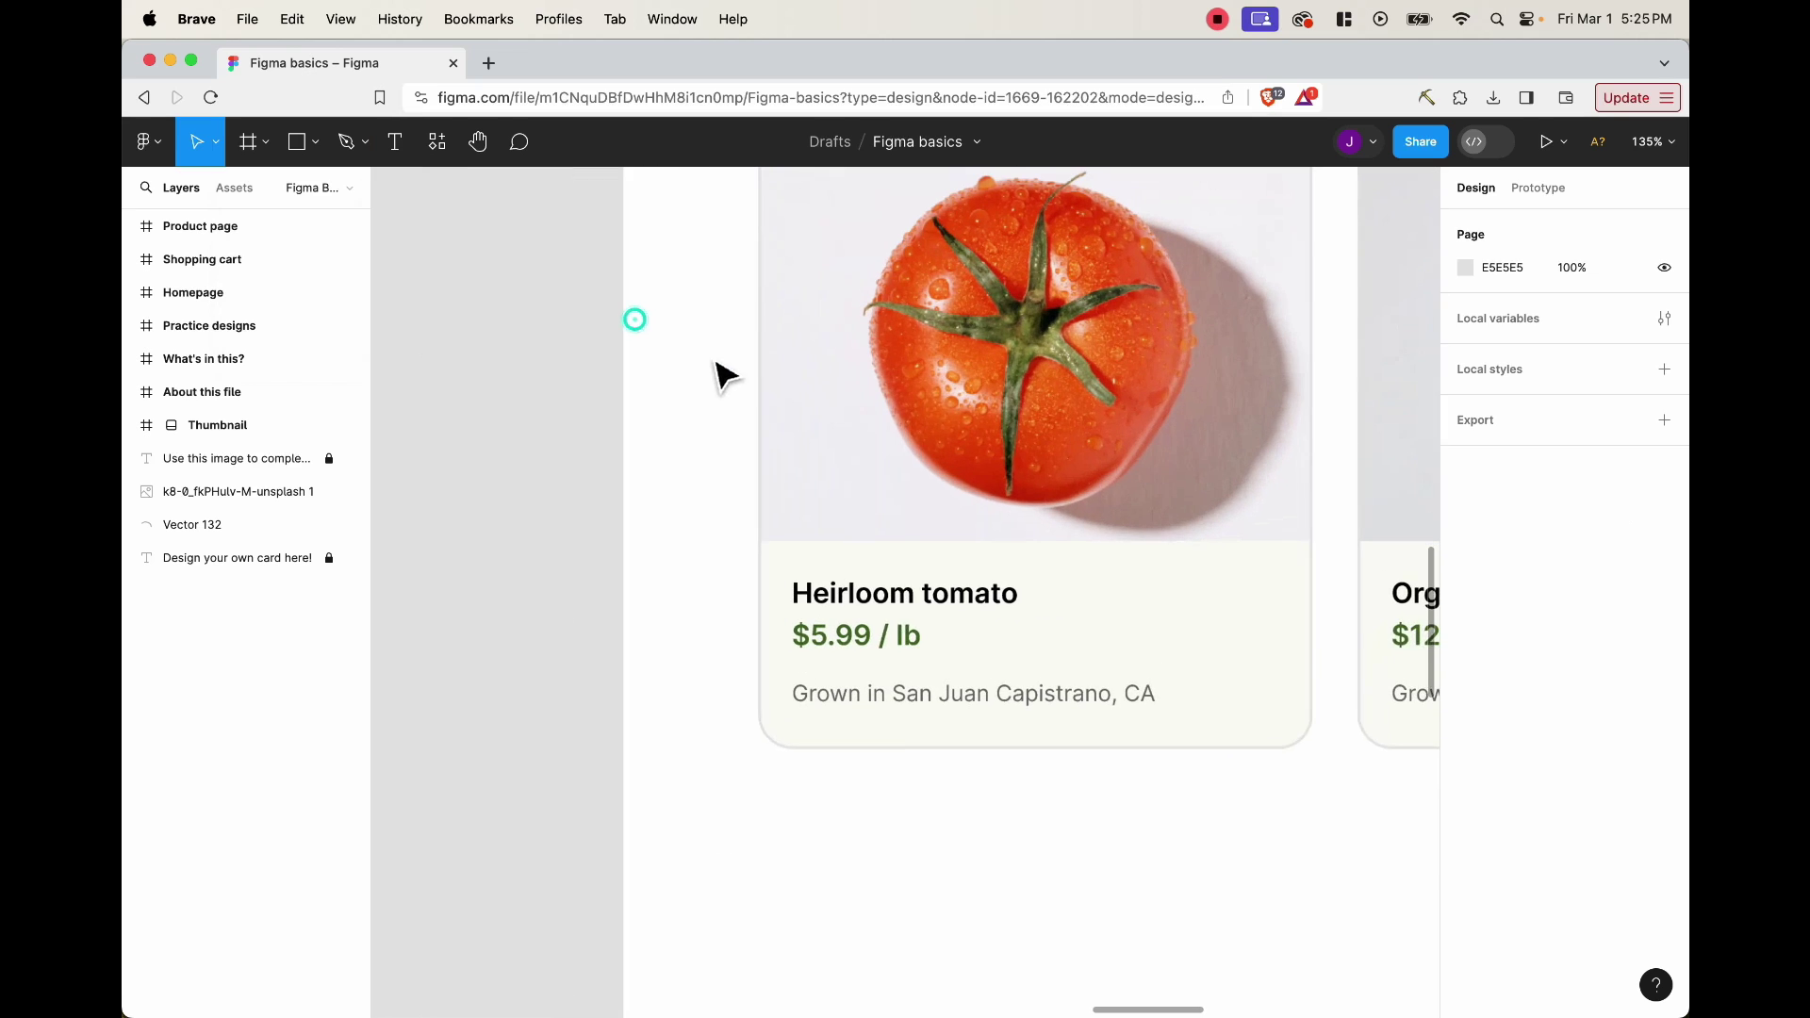
click(1369, 735)
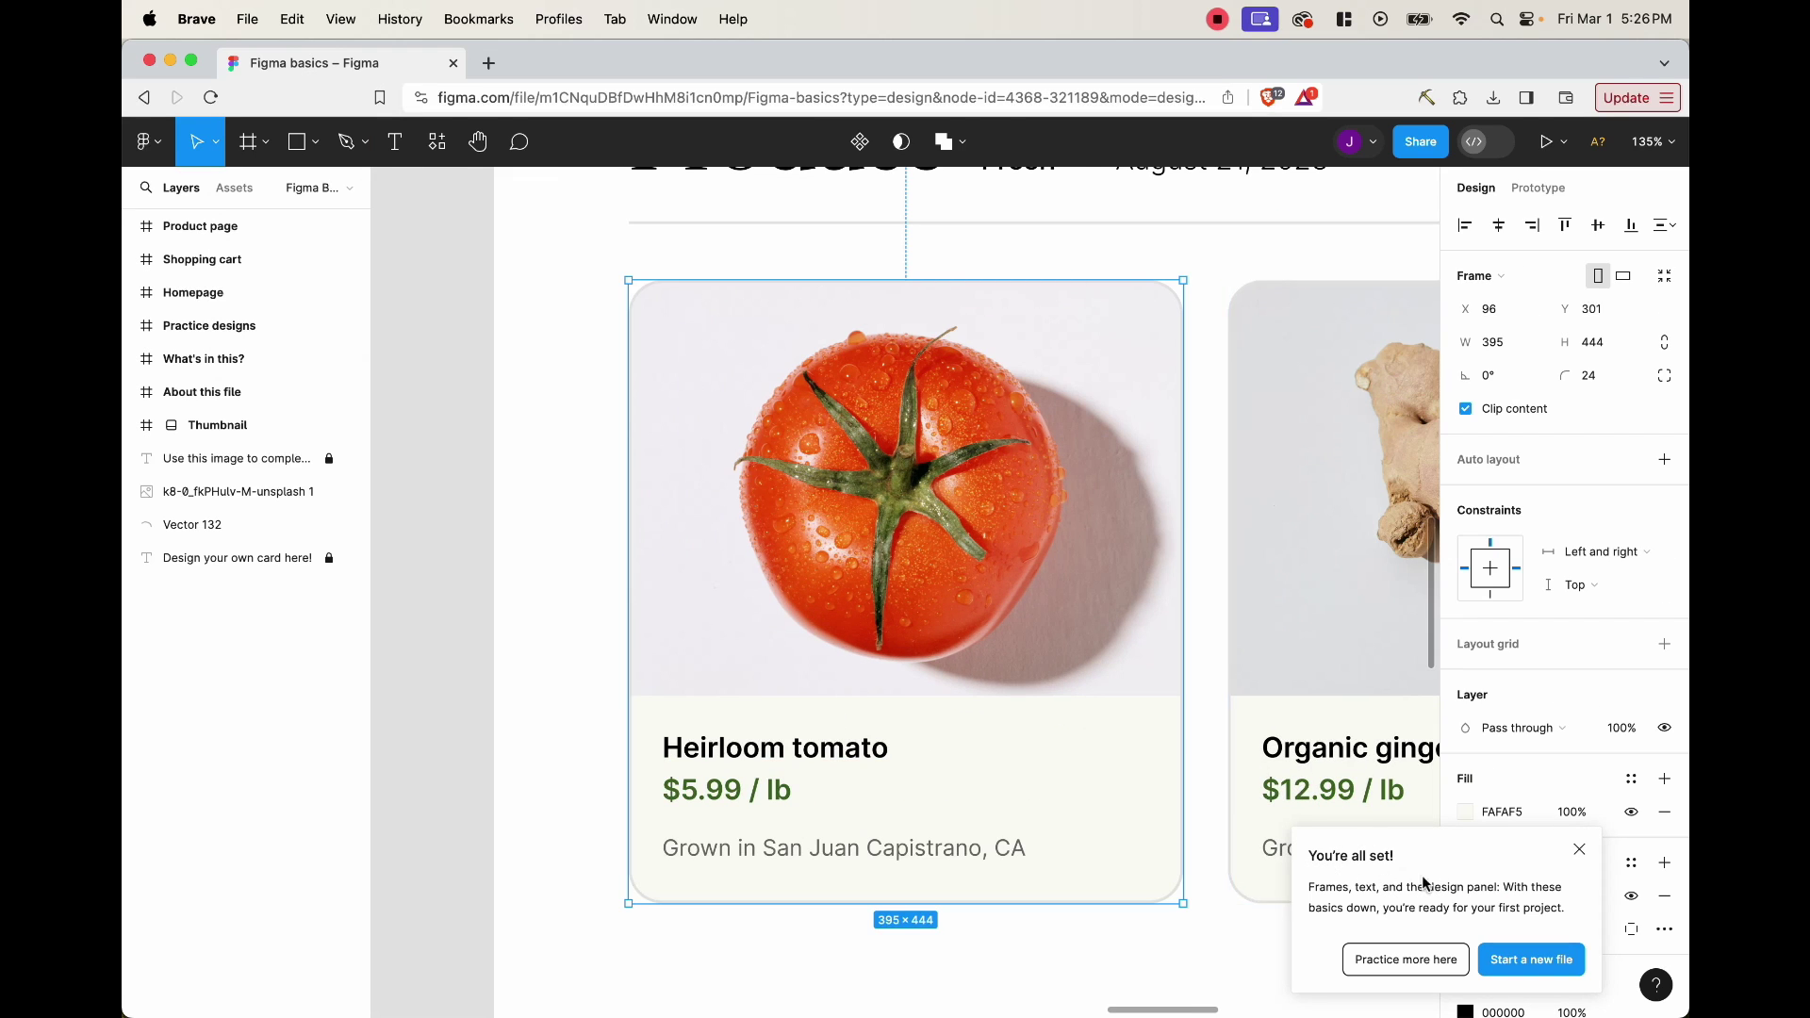
click(1533, 961)
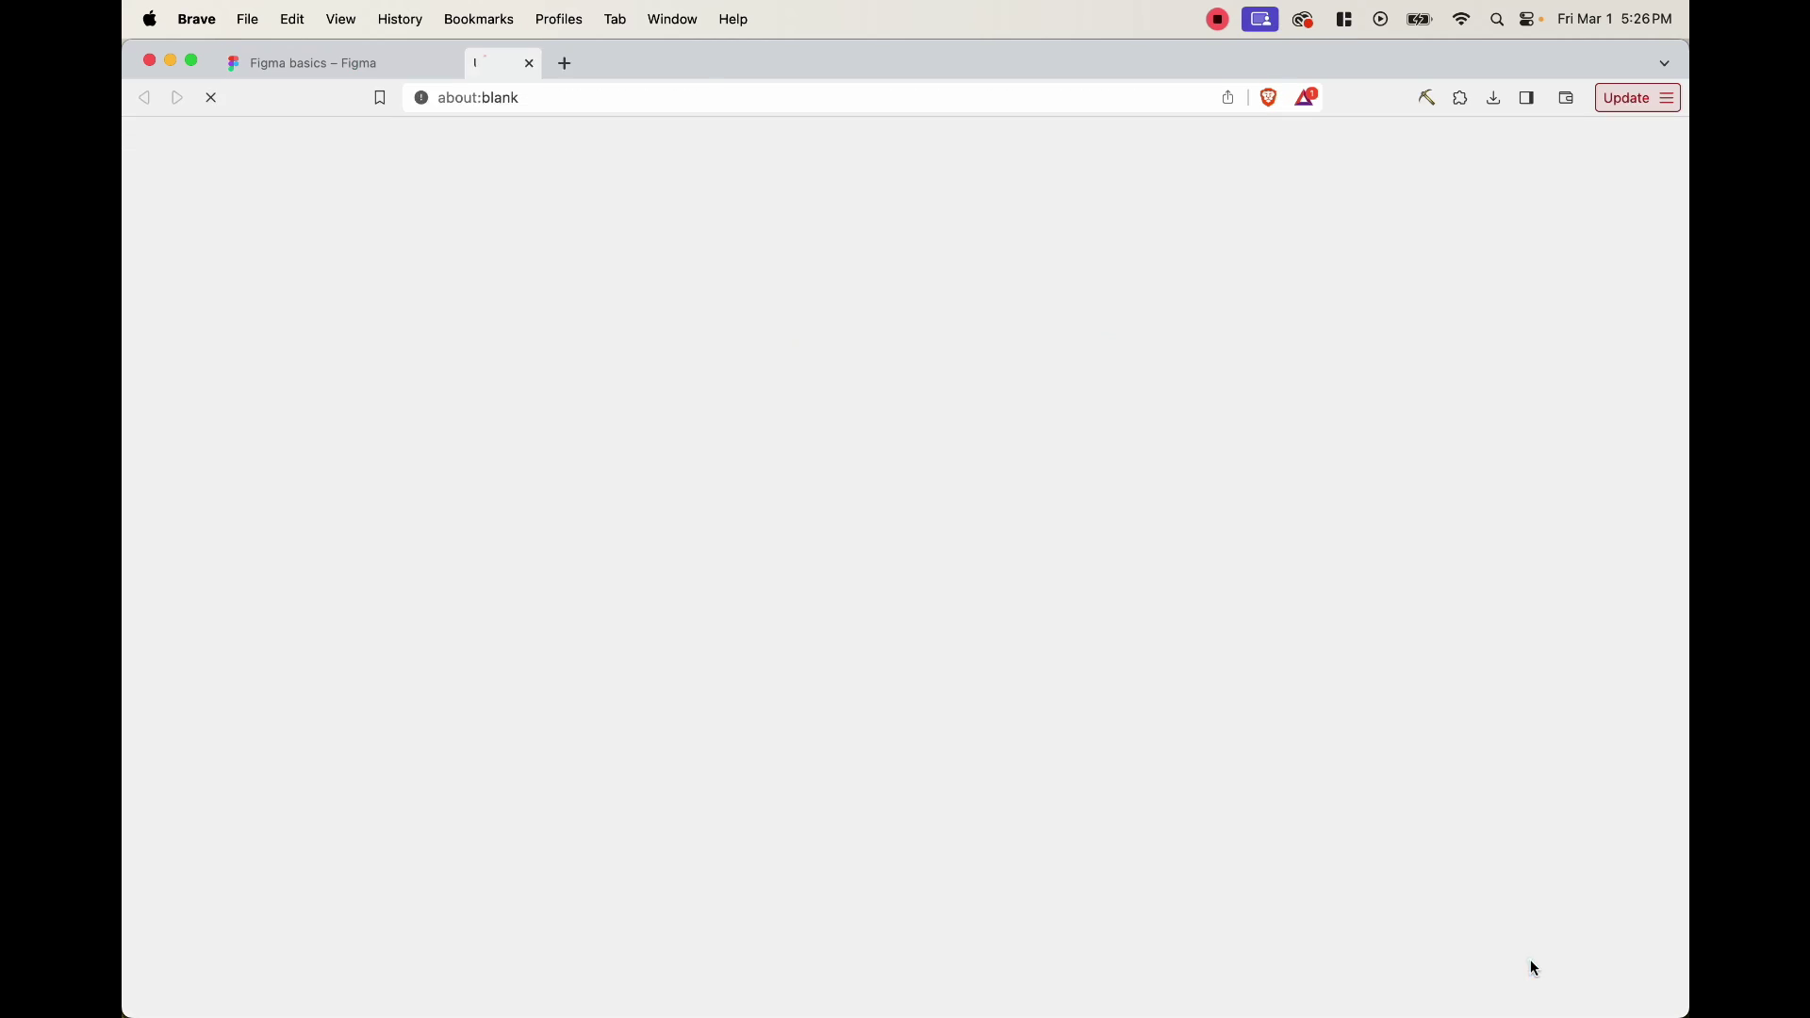
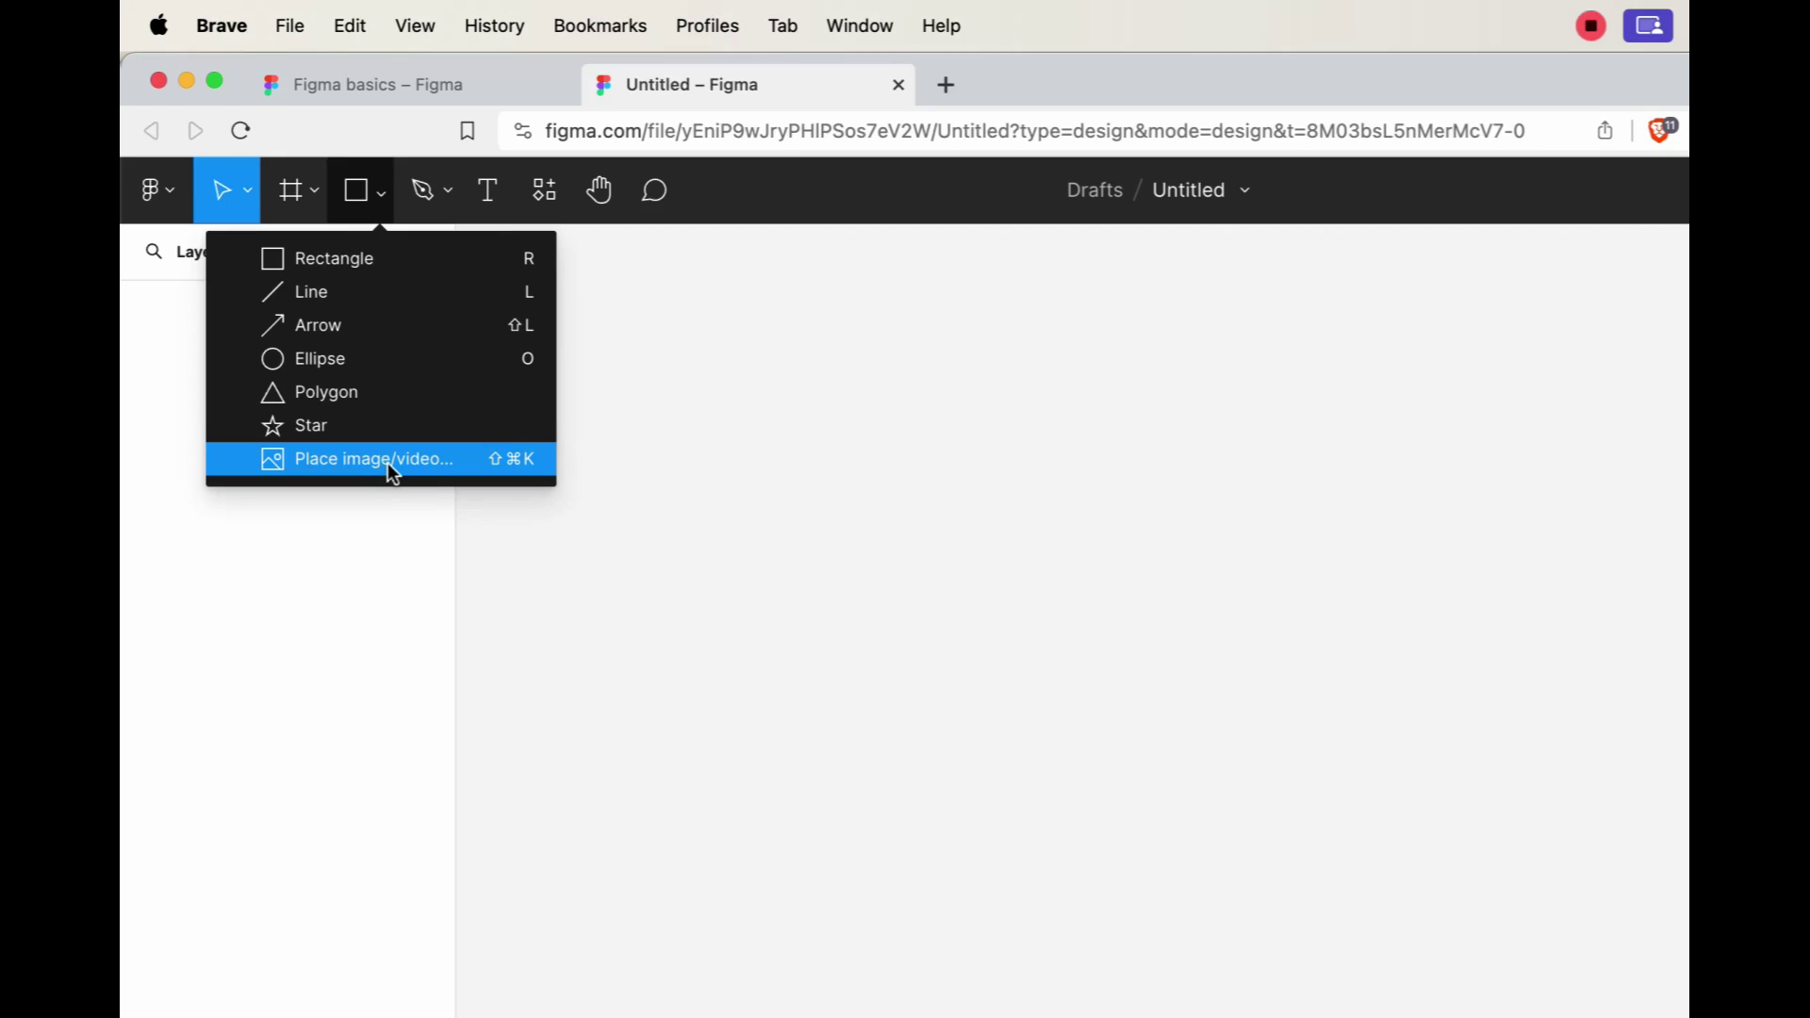
Step: Place the image file Untitled design.svg from Downloads on the empty canvas
click(390, 464)
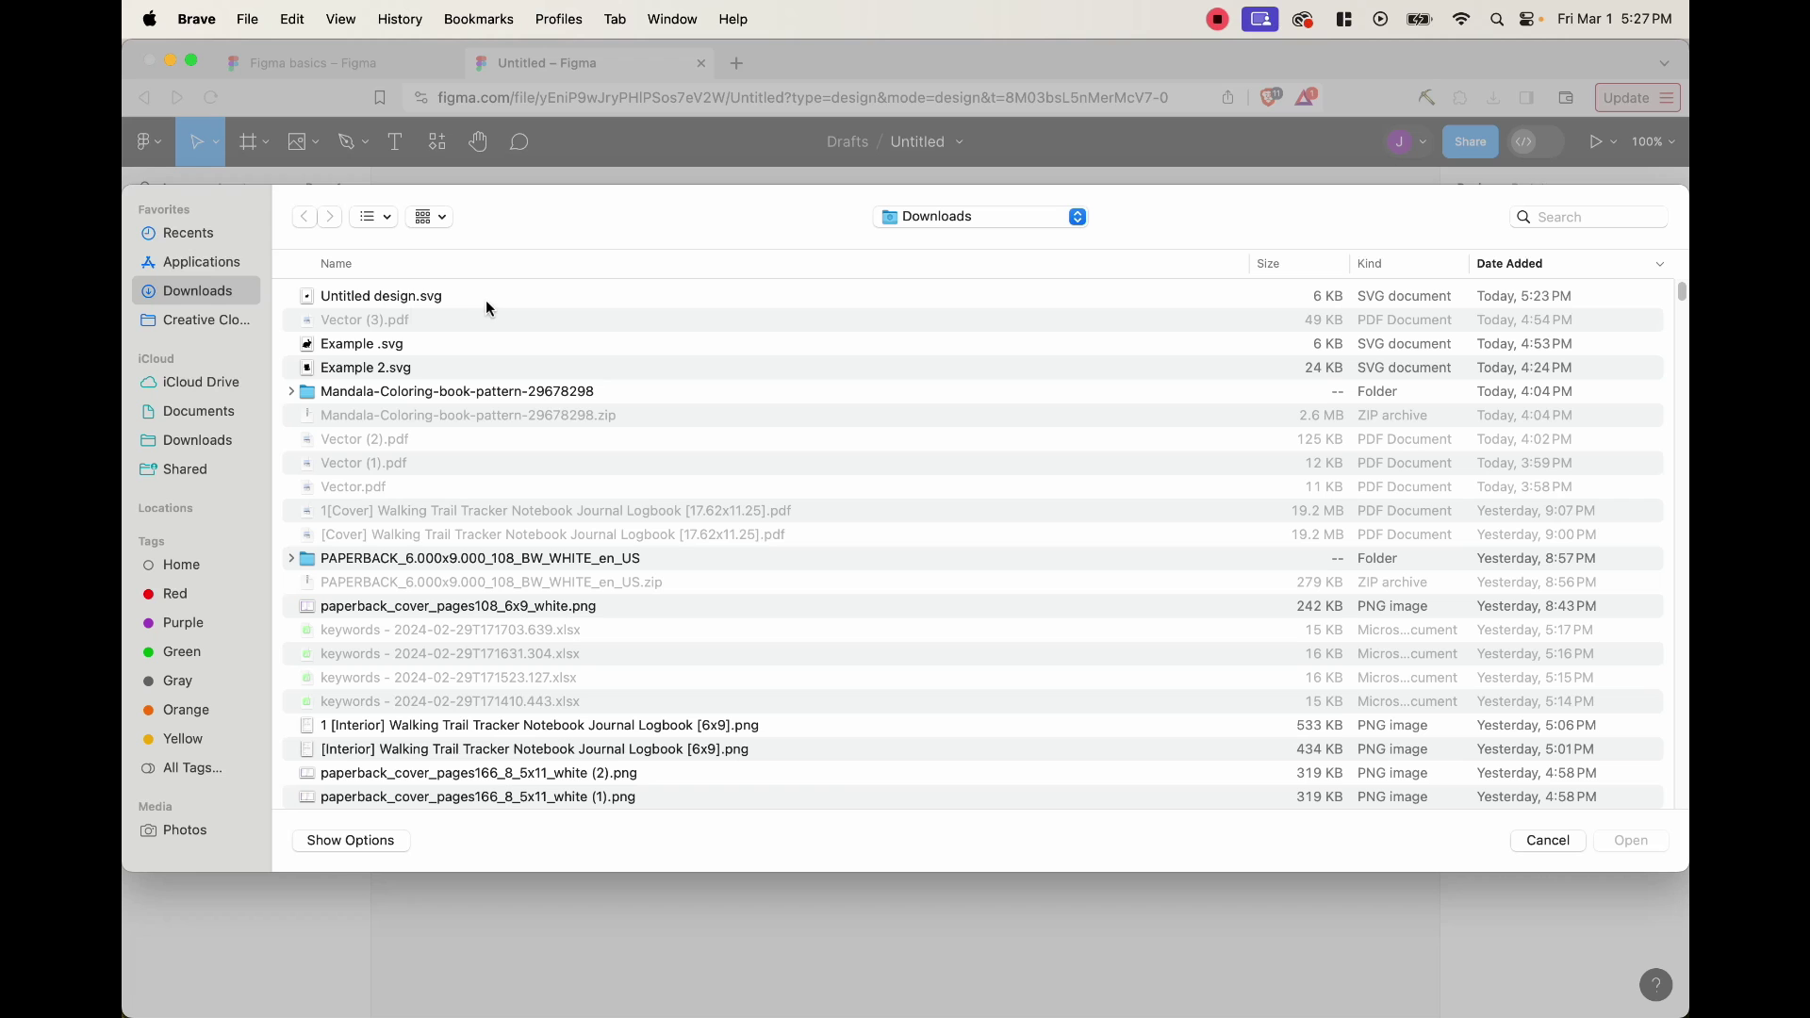
click(443, 298)
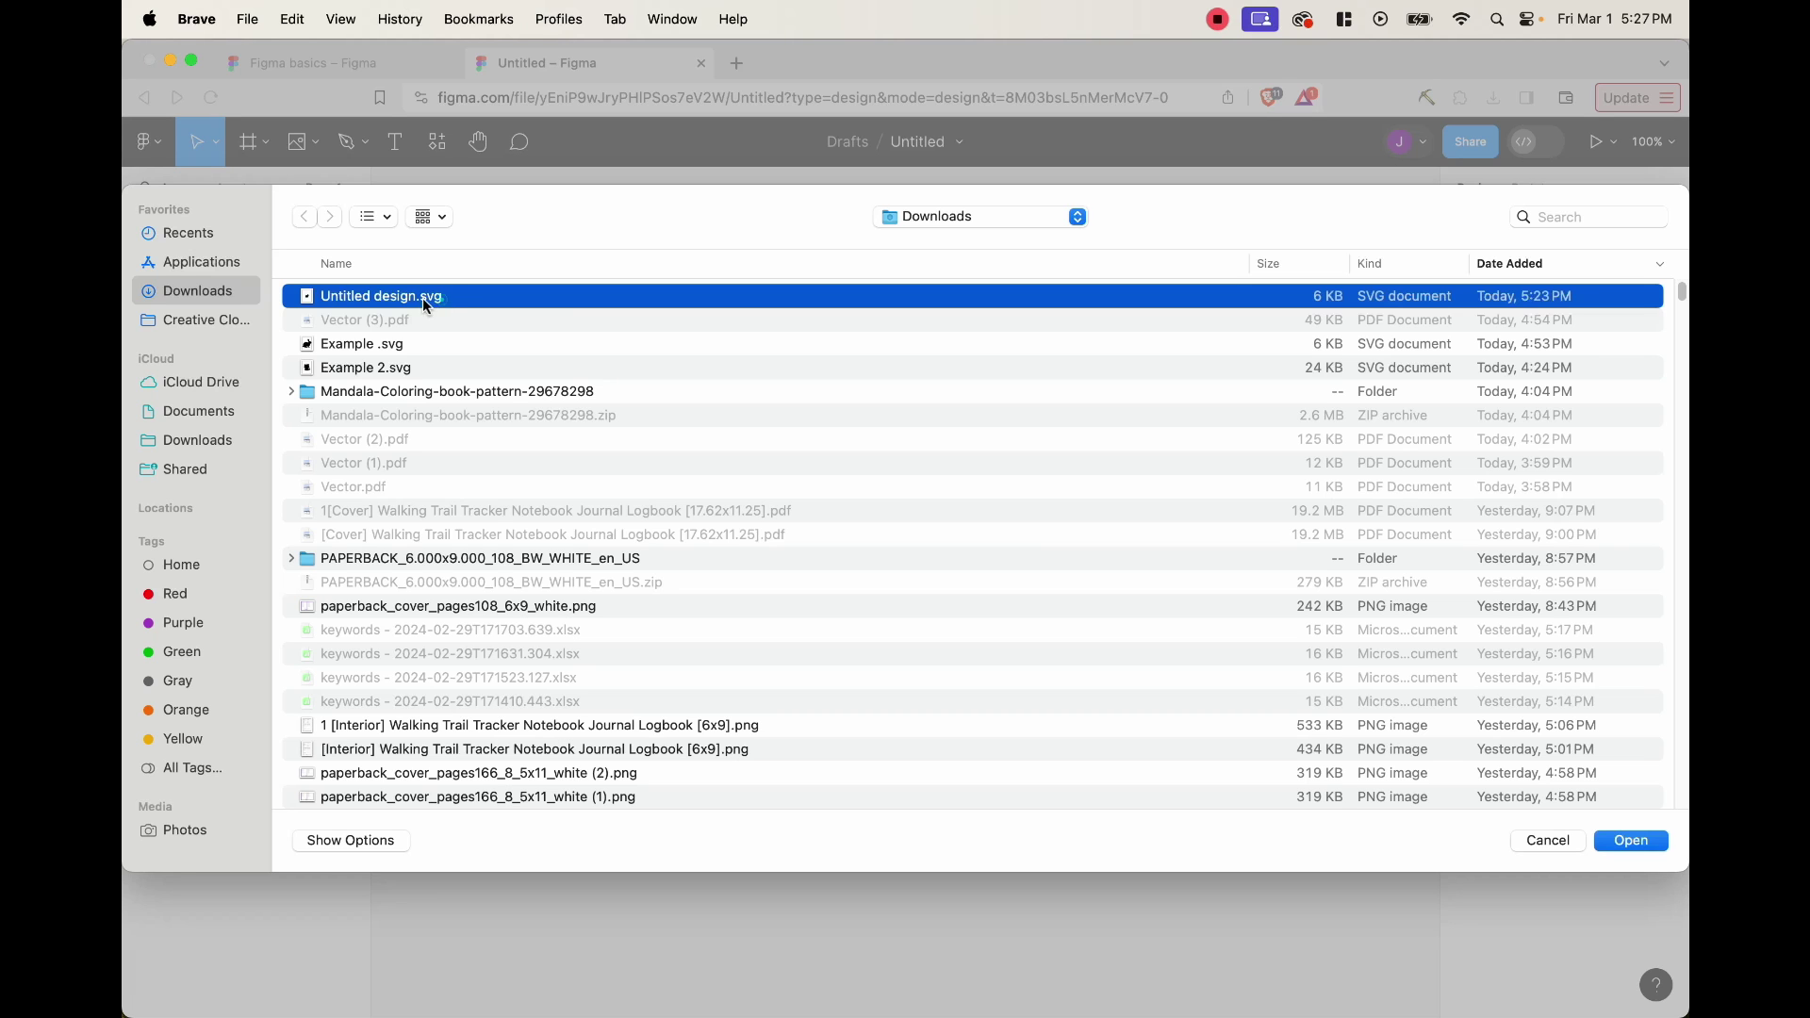
click(1631, 841)
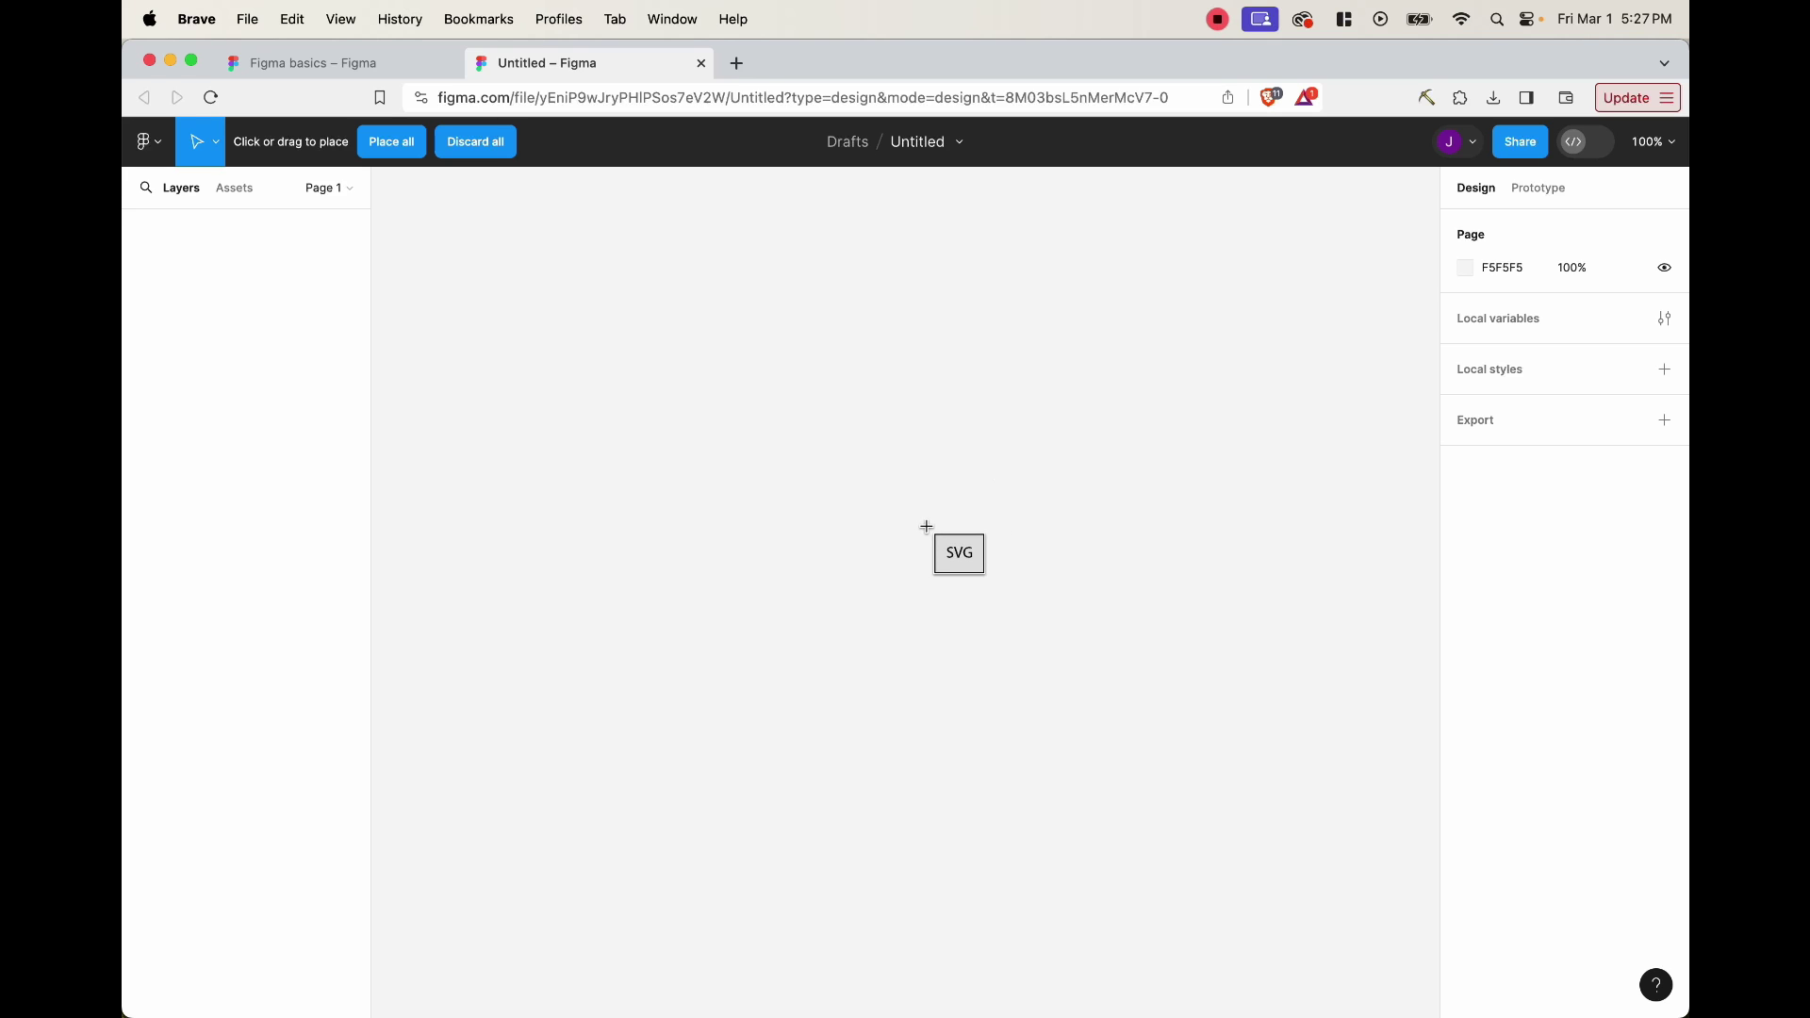
click(930, 564)
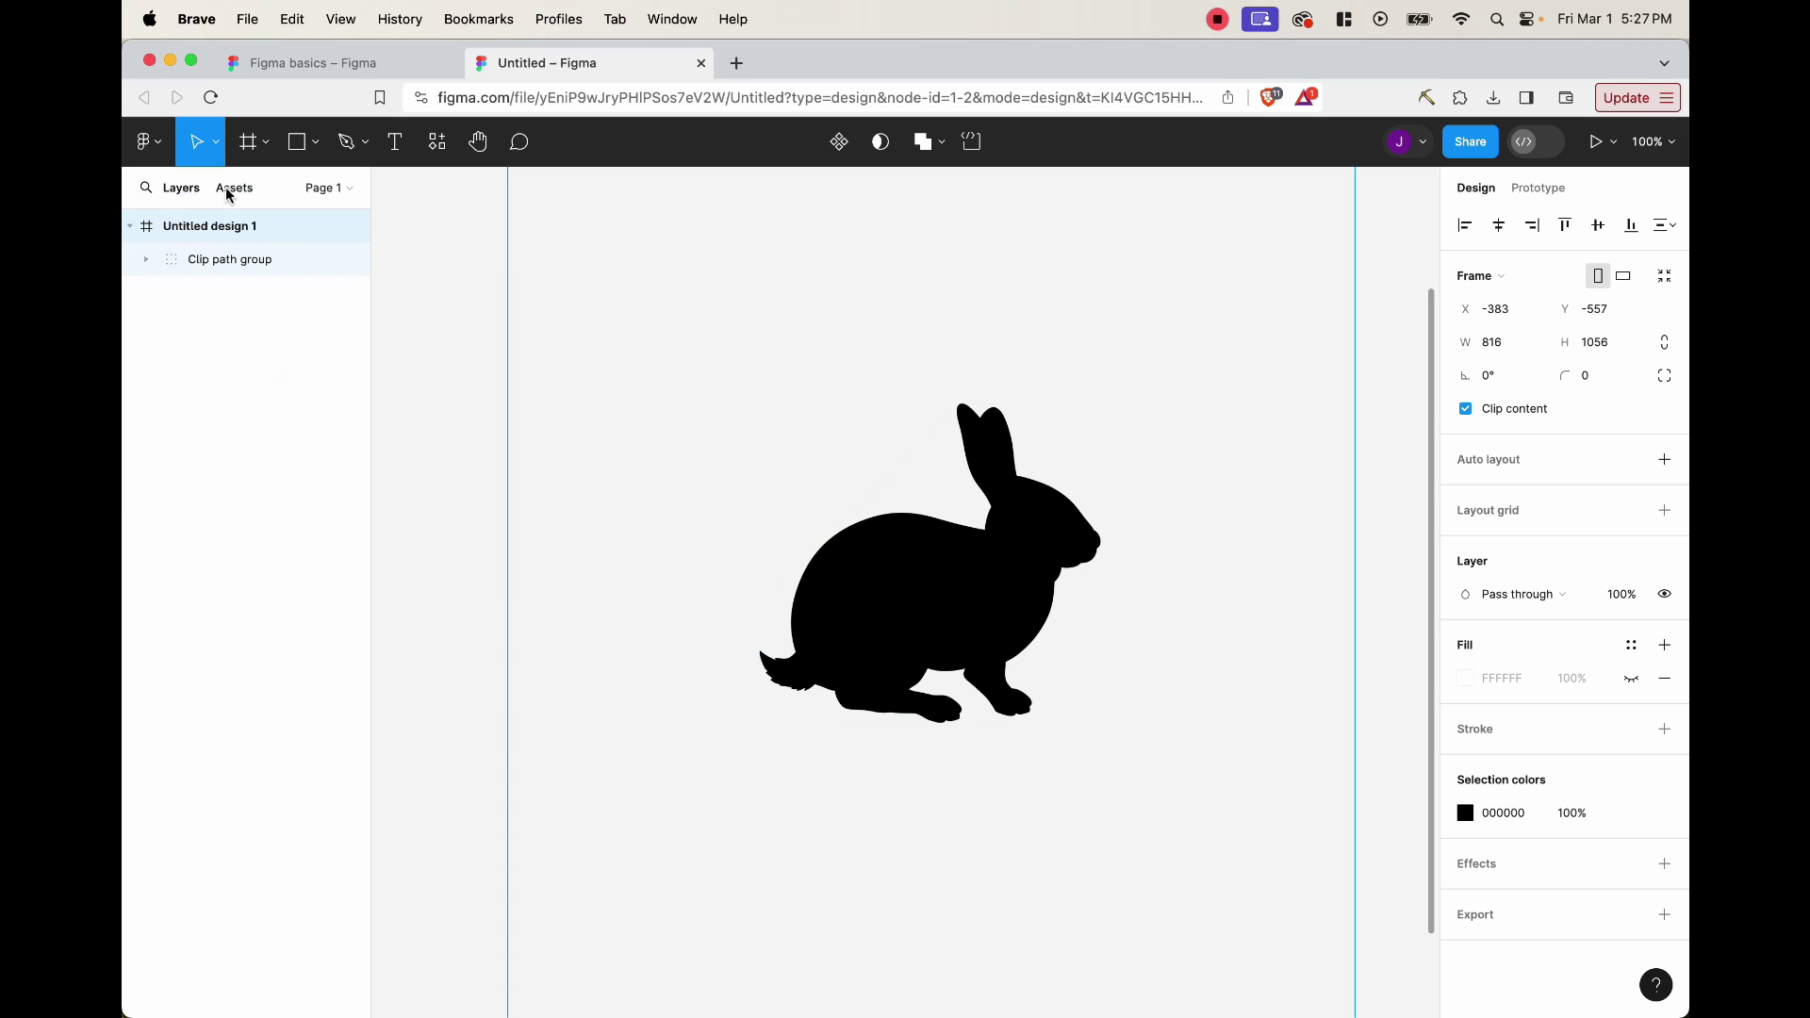
Step: Expand the placed frame's Clip path group and its nested groups down to the individual vector layers
click(131, 229)
click(131, 228)
click(146, 259)
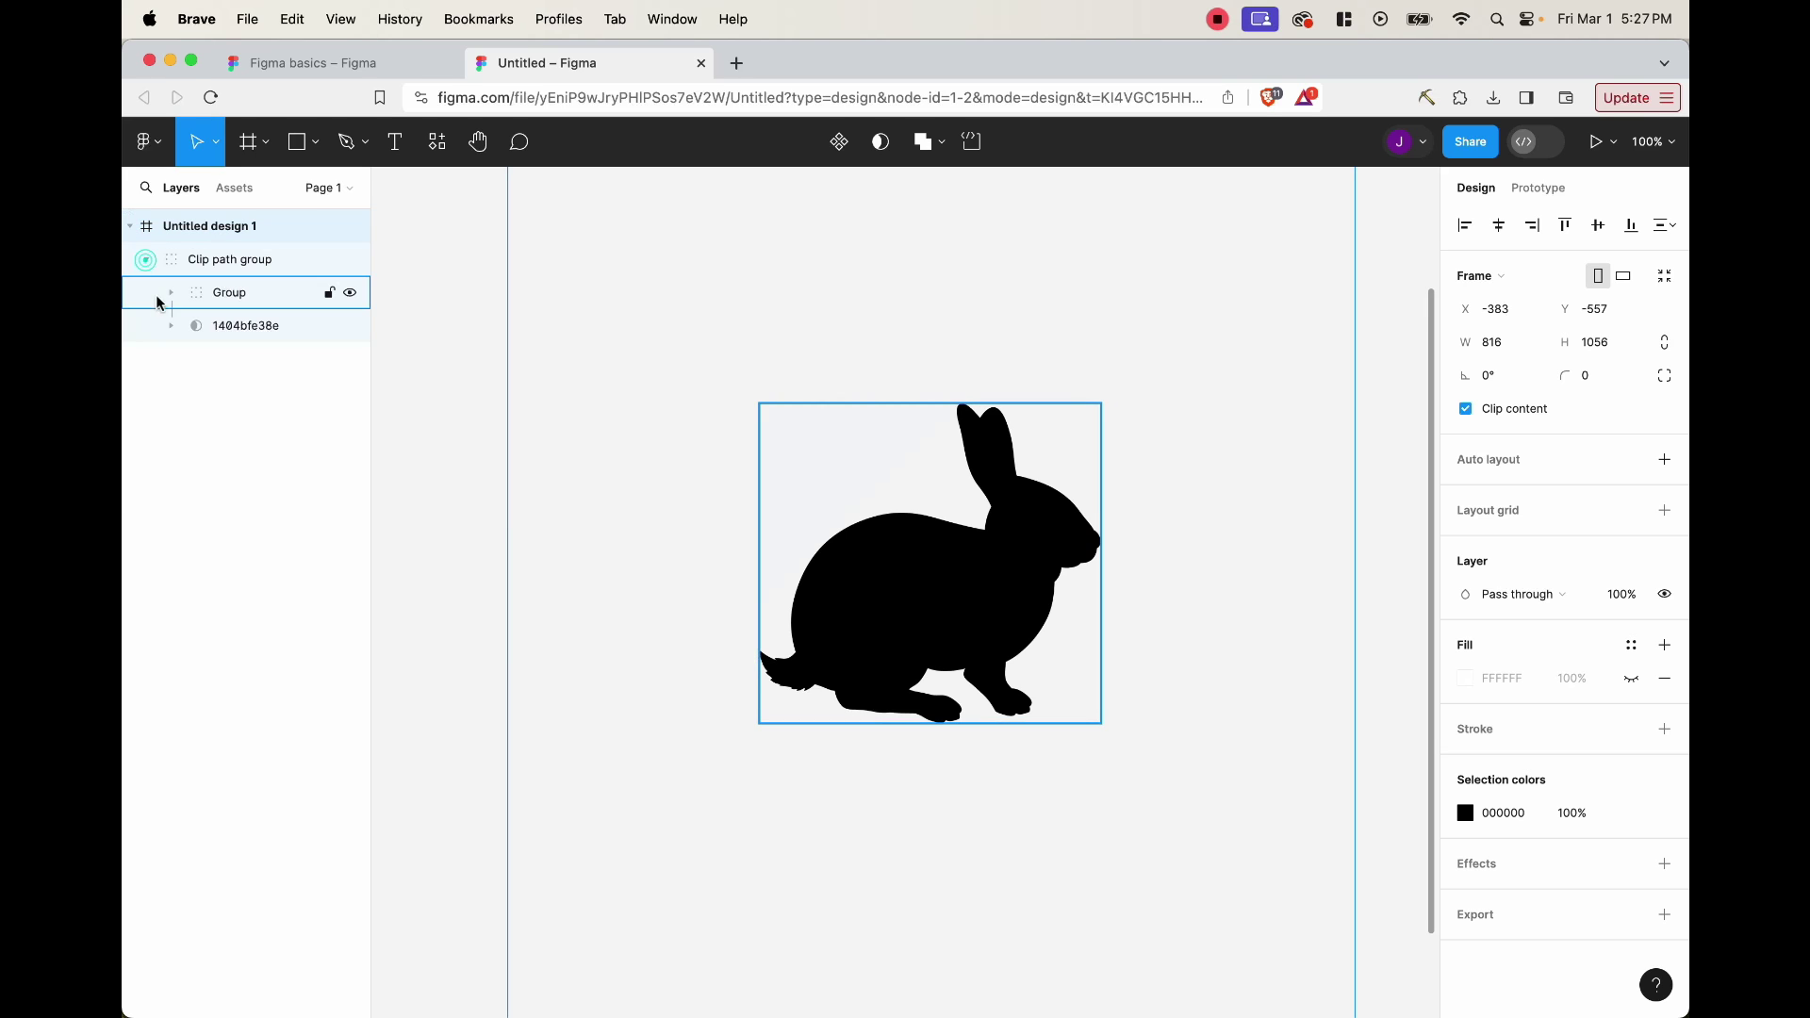
click(171, 293)
click(172, 360)
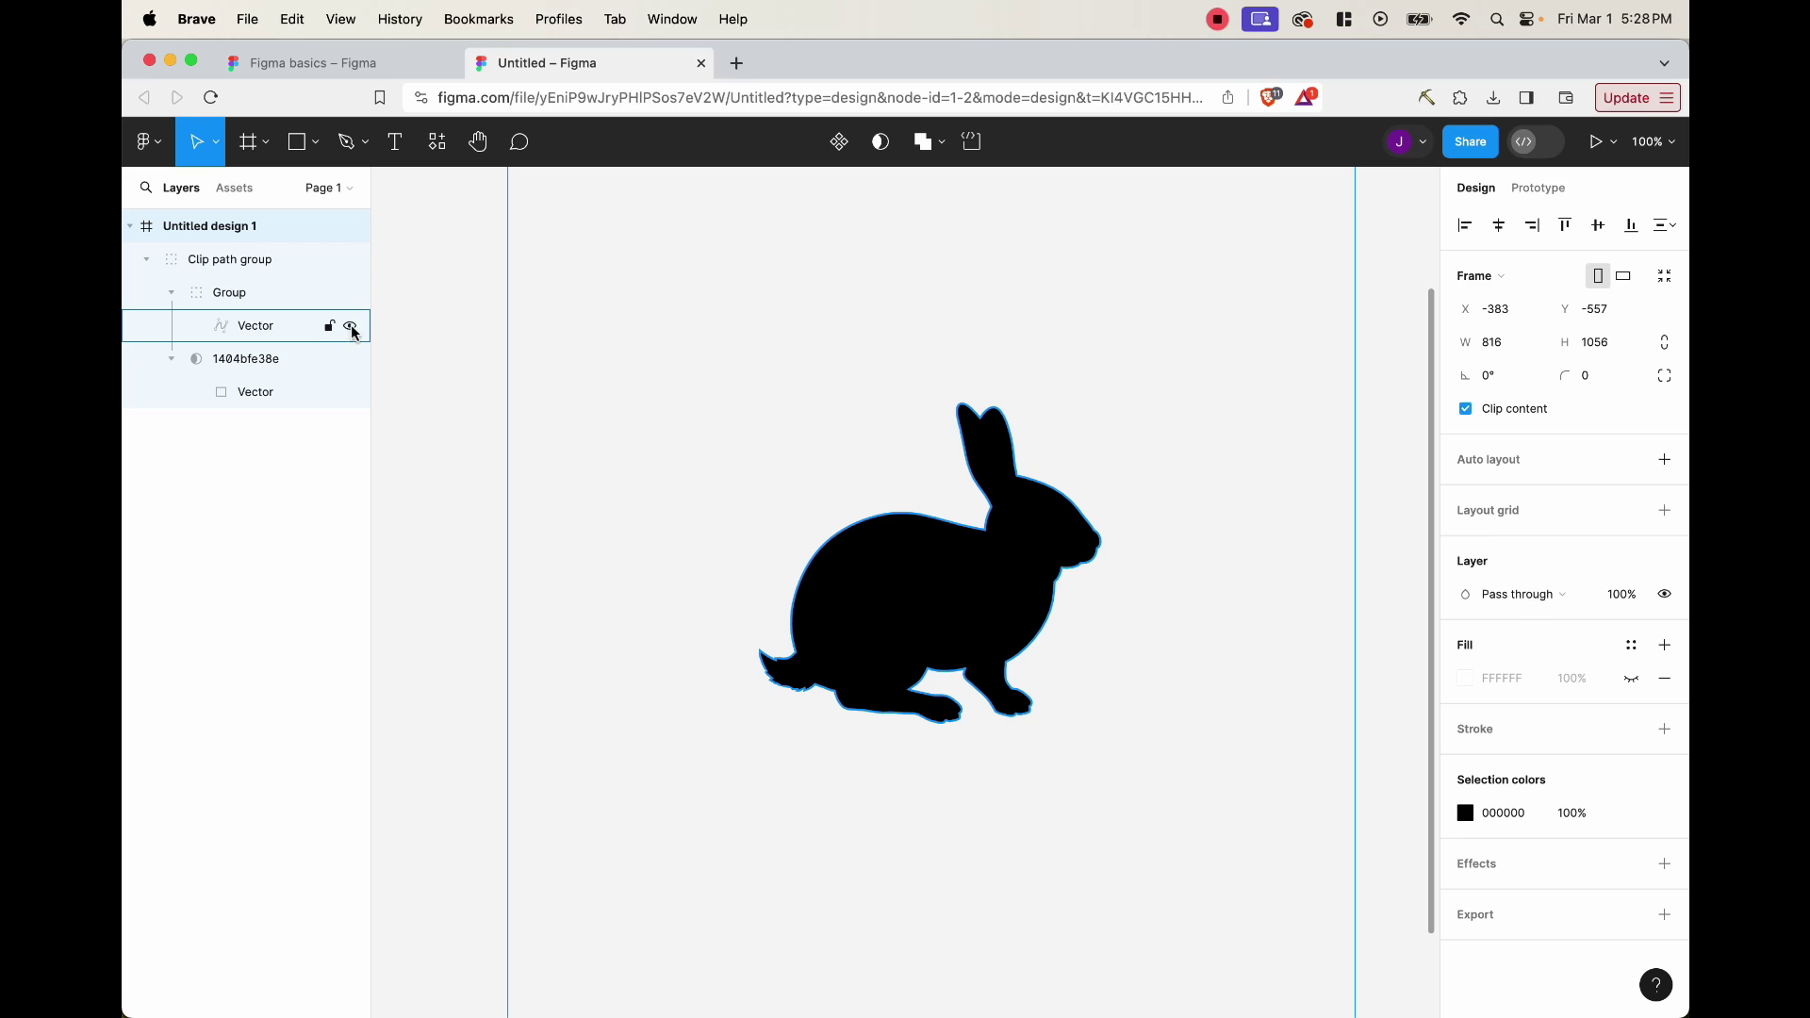
Step: Toggle the visibility of the Vector layer inside Group to check that it holds the rabbit shape
click(470, 445)
click(352, 326)
click(351, 326)
click(352, 326)
click(352, 326)
click(351, 326)
click(352, 327)
click(352, 326)
Step: Move the rabbit's Vector layer out of its groups to the top of the layer list, above the Untitled design 1 frame
click(249, 330)
drag(284, 330, 278, 218)
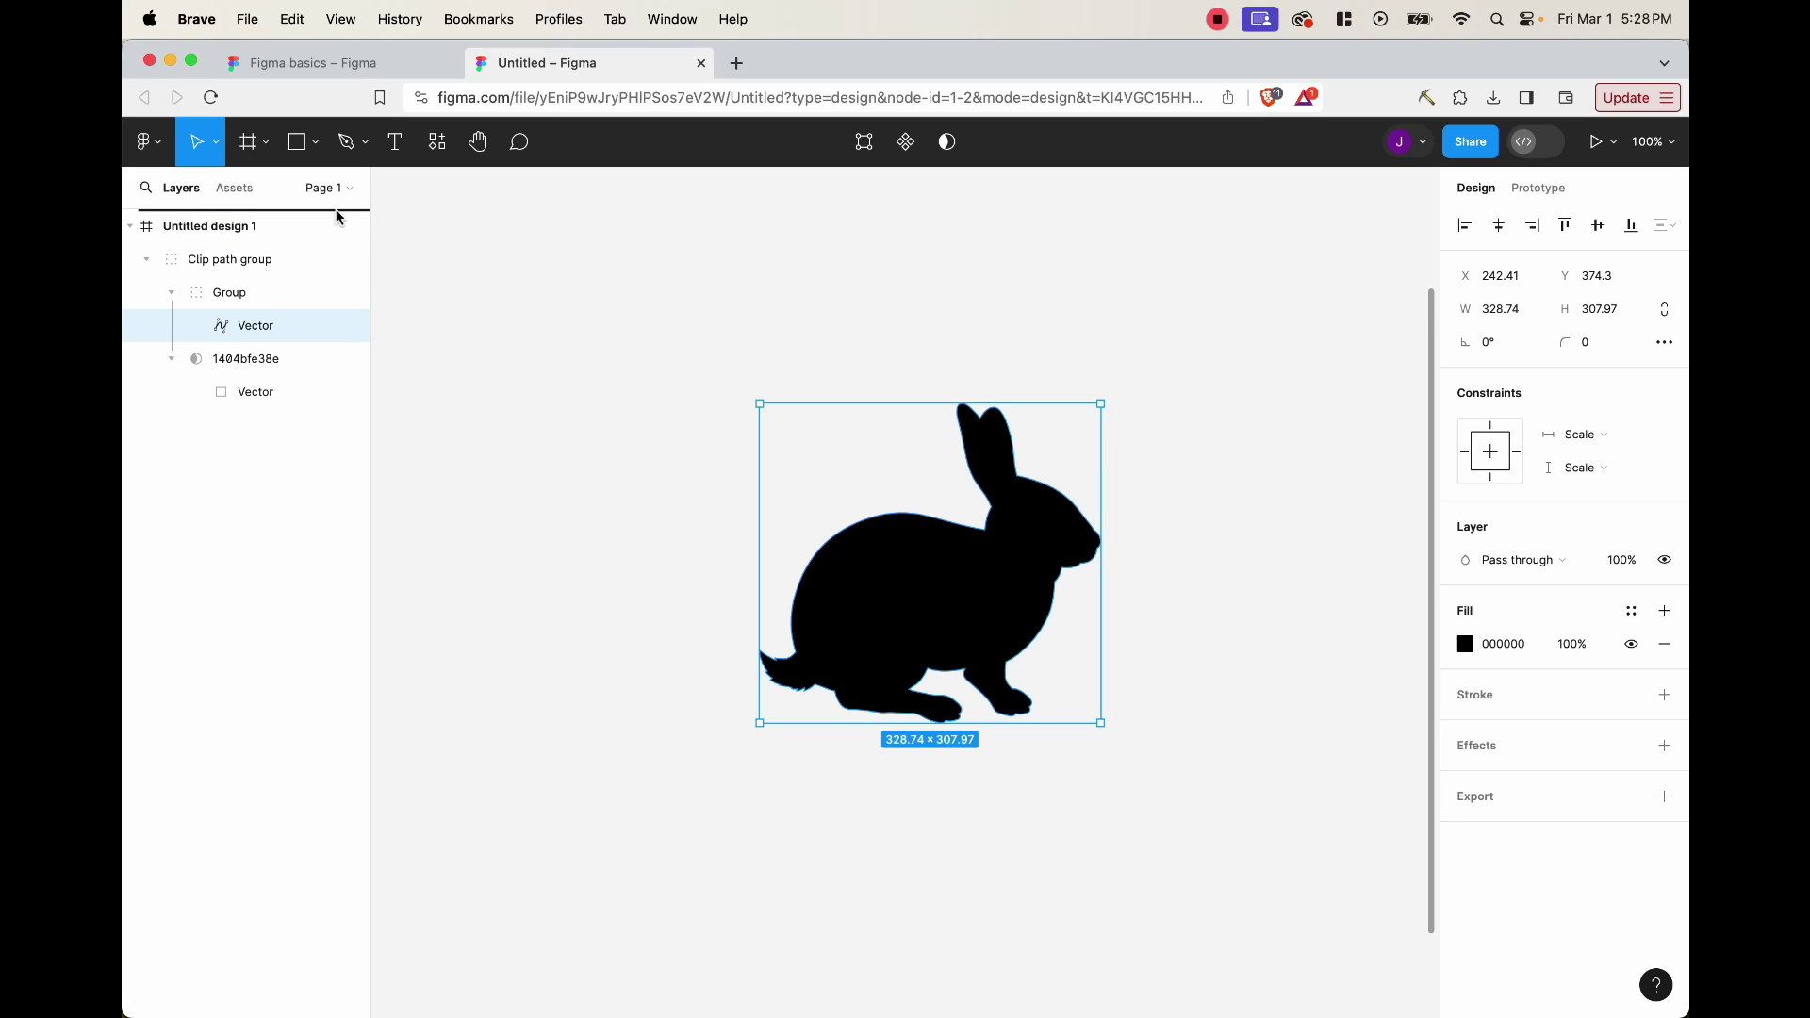
drag(189, 213, 189, 220)
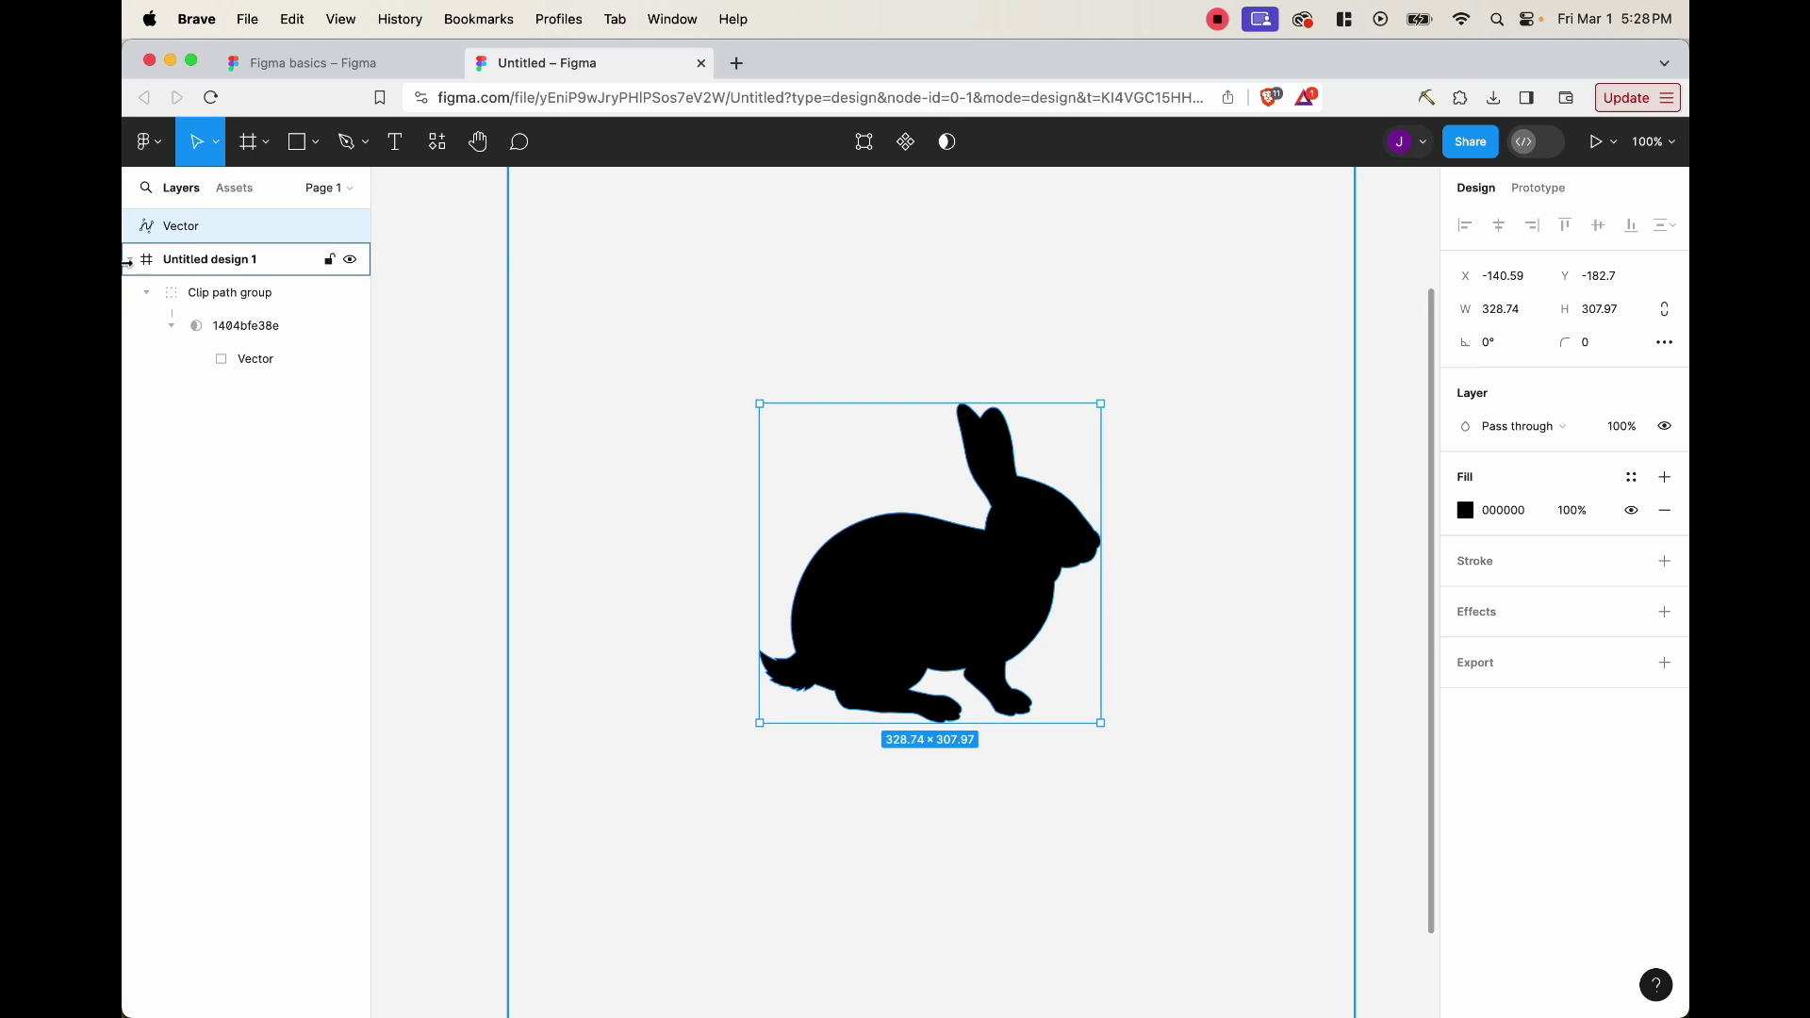
Step: Delete the Untitled design 1 frame with its remaining clip path layers, keeping only the rabbit vector
click(236, 267)
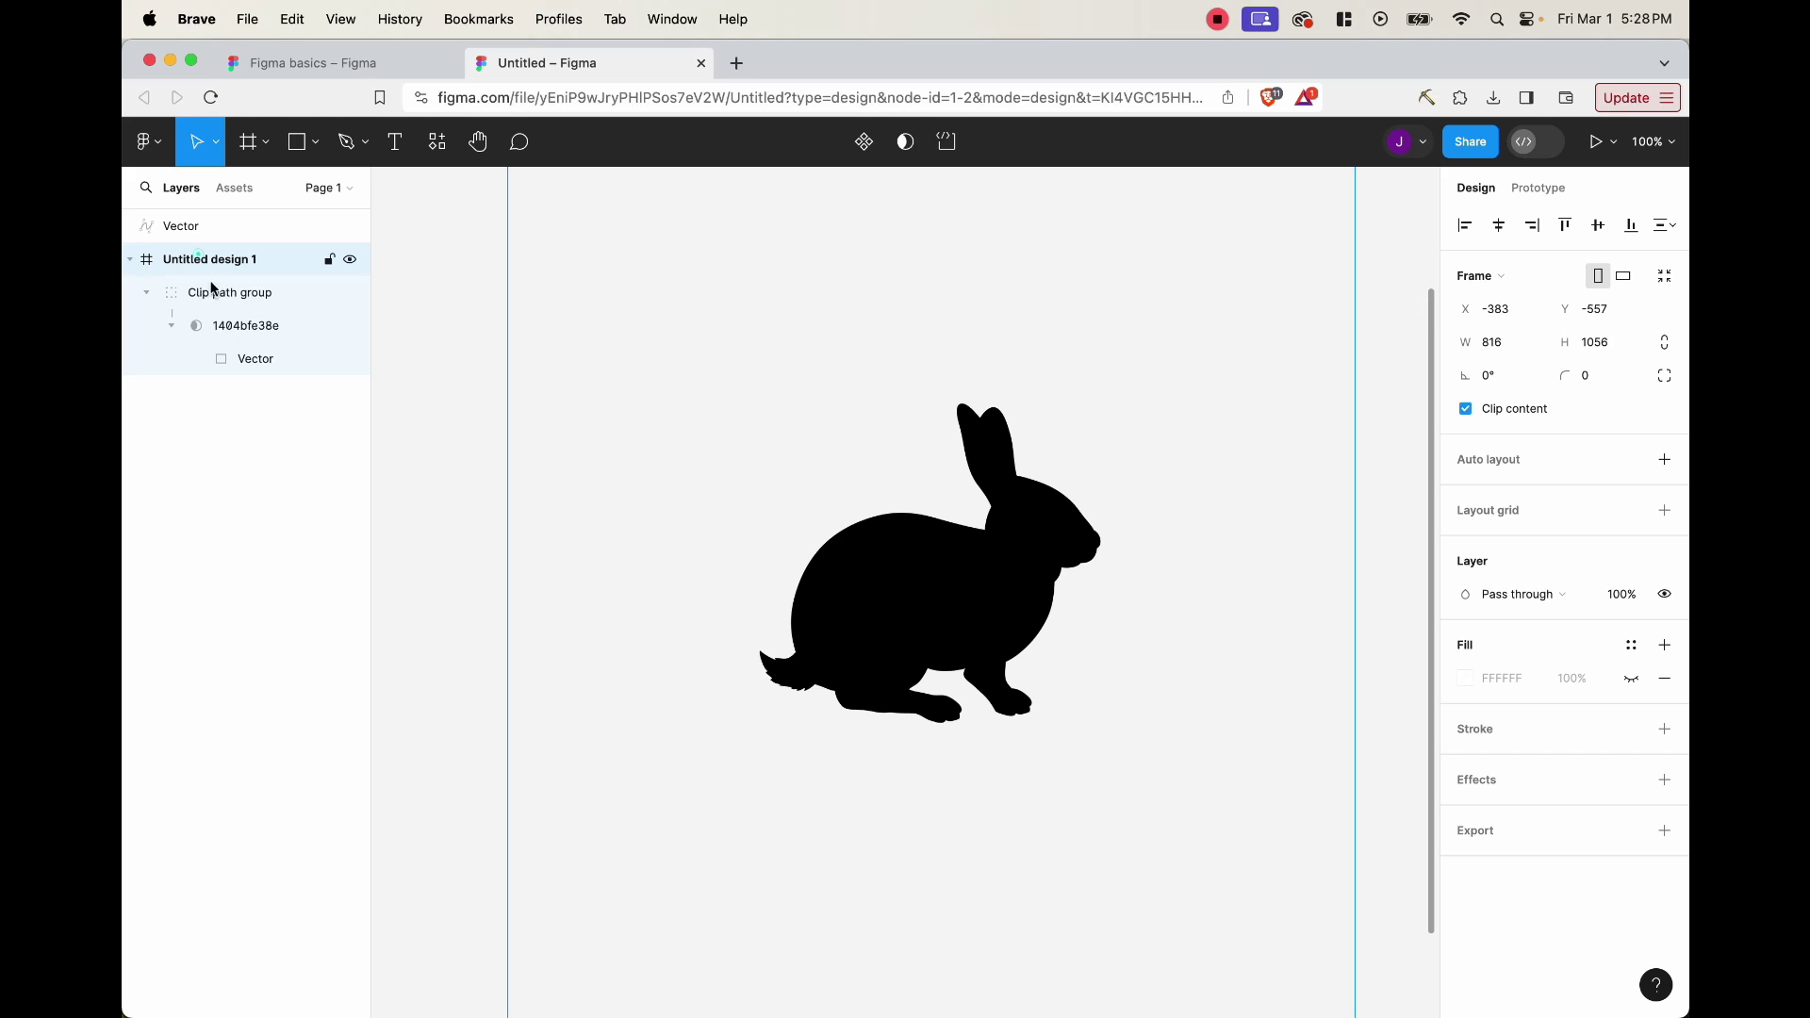
click(293, 415)
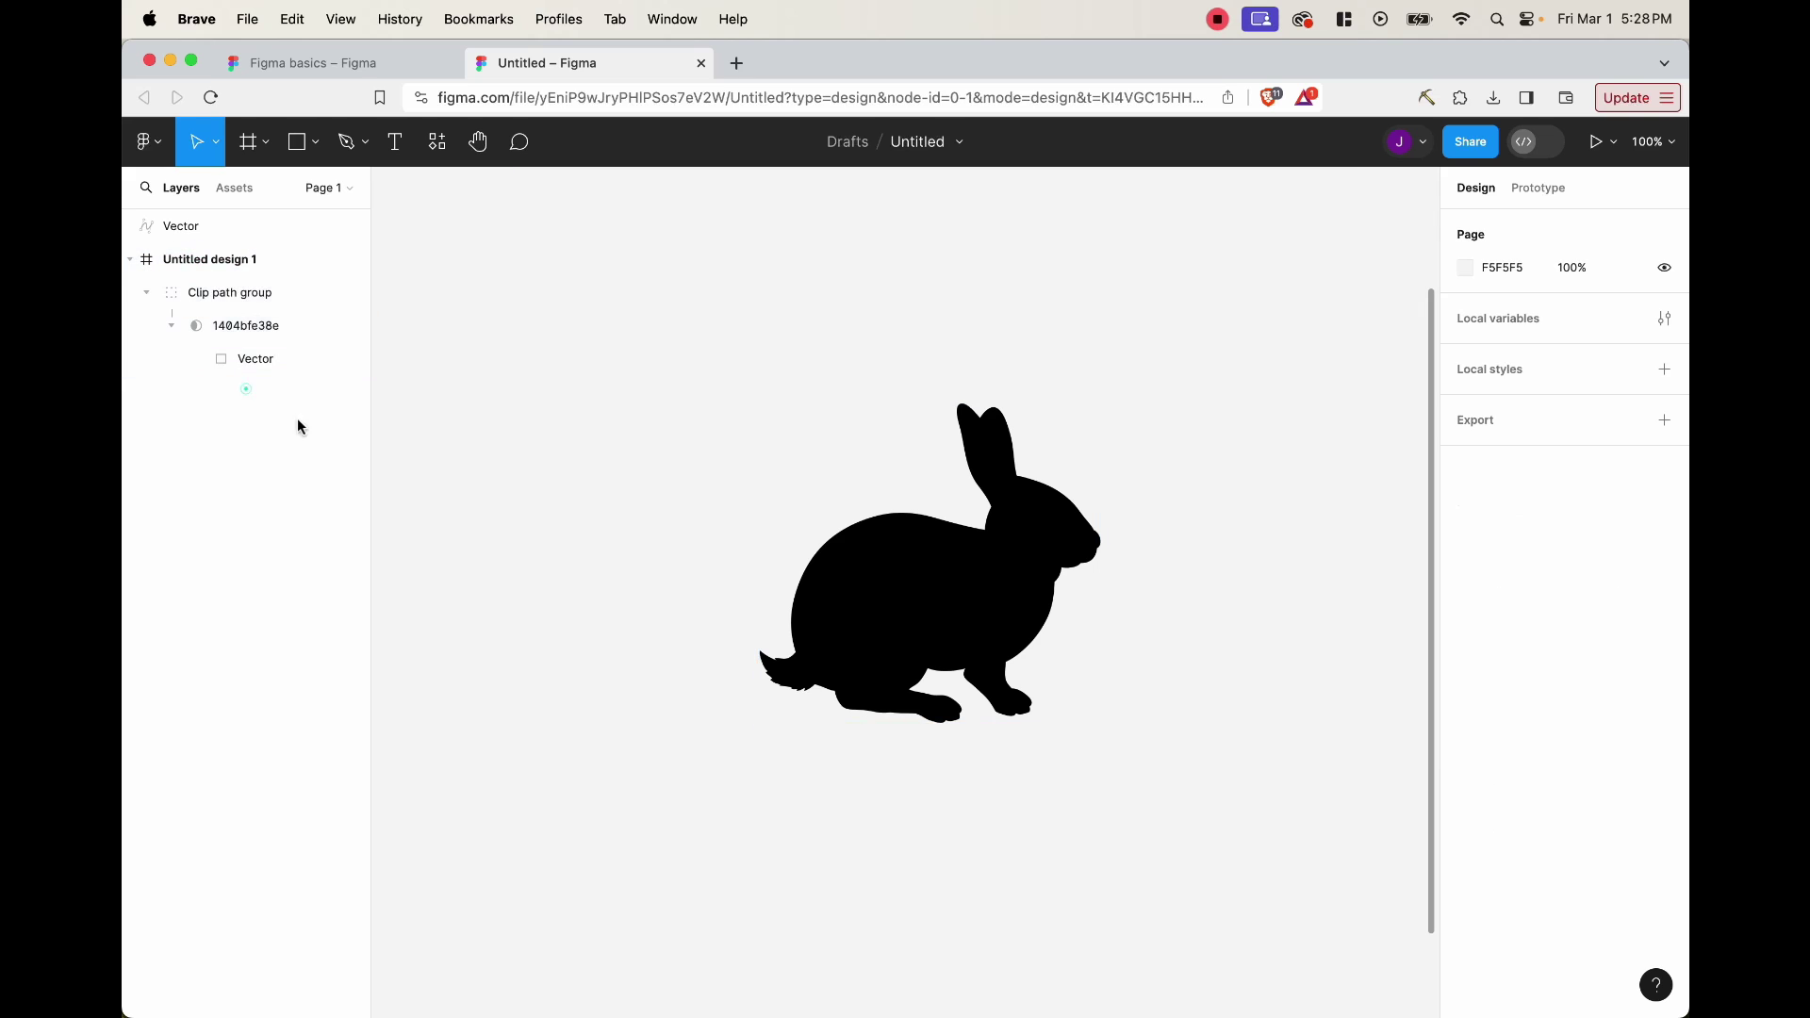
click(199, 261)
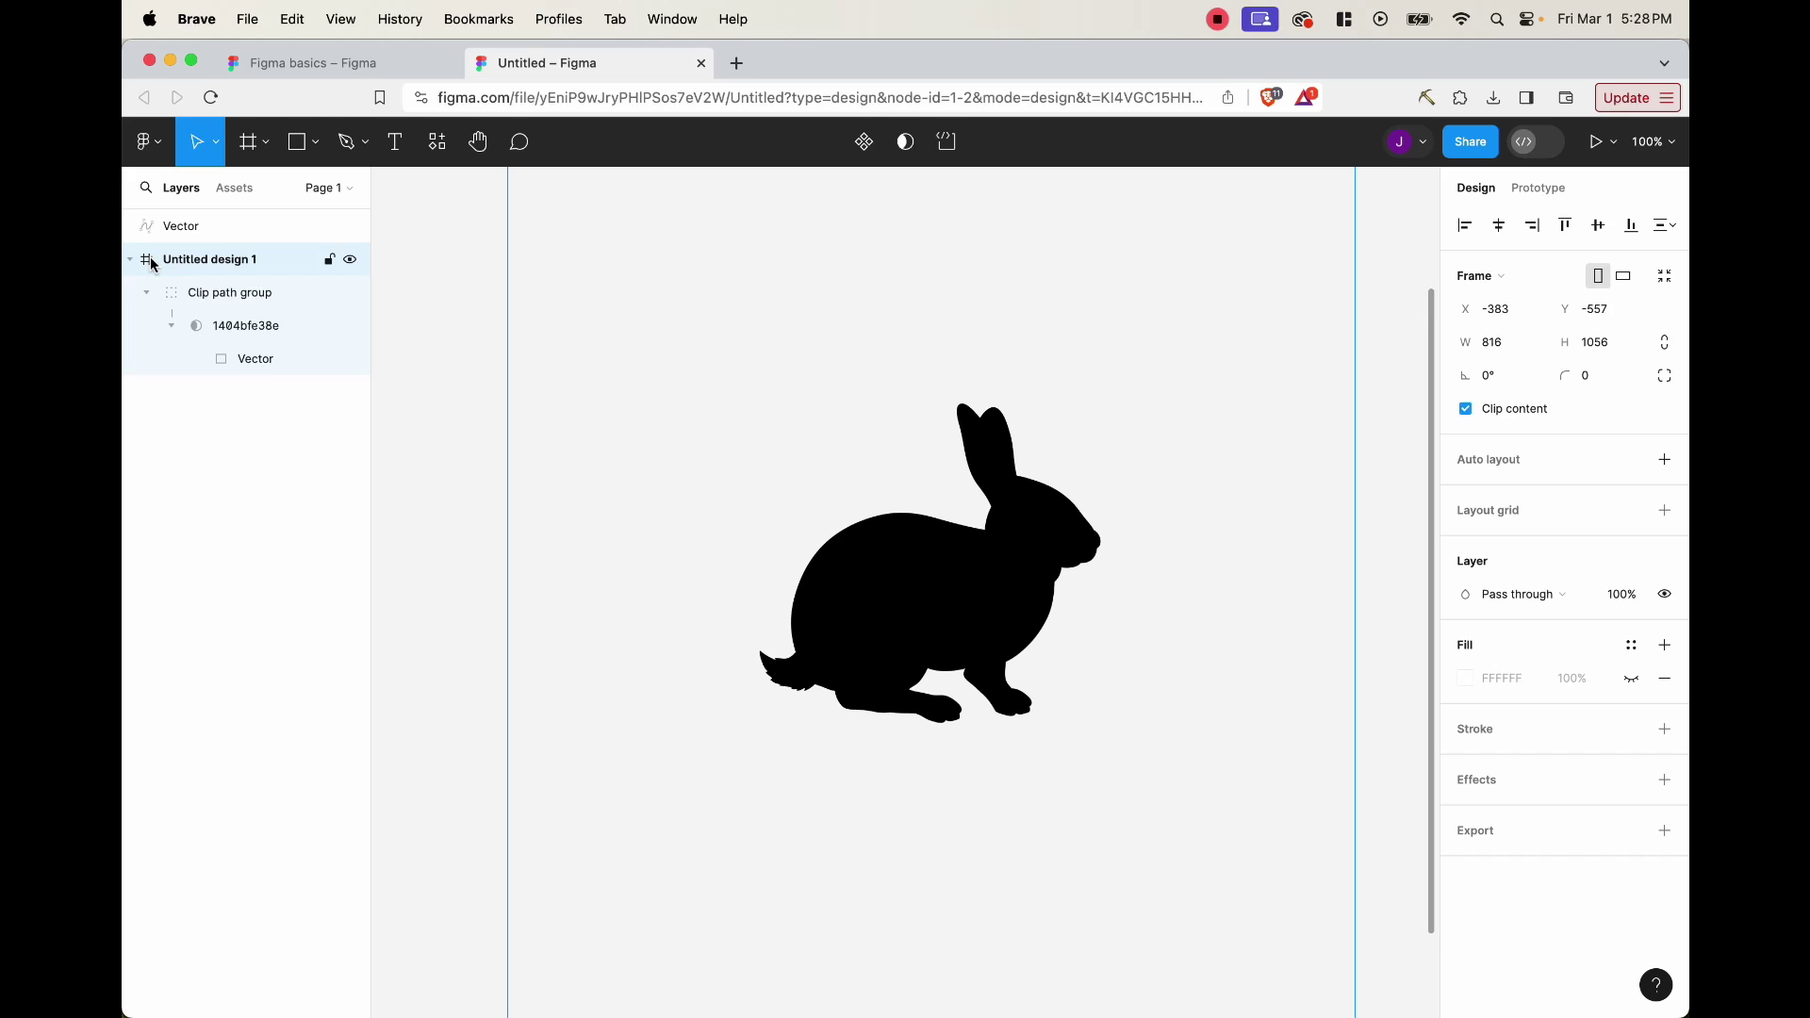
key(Delete)
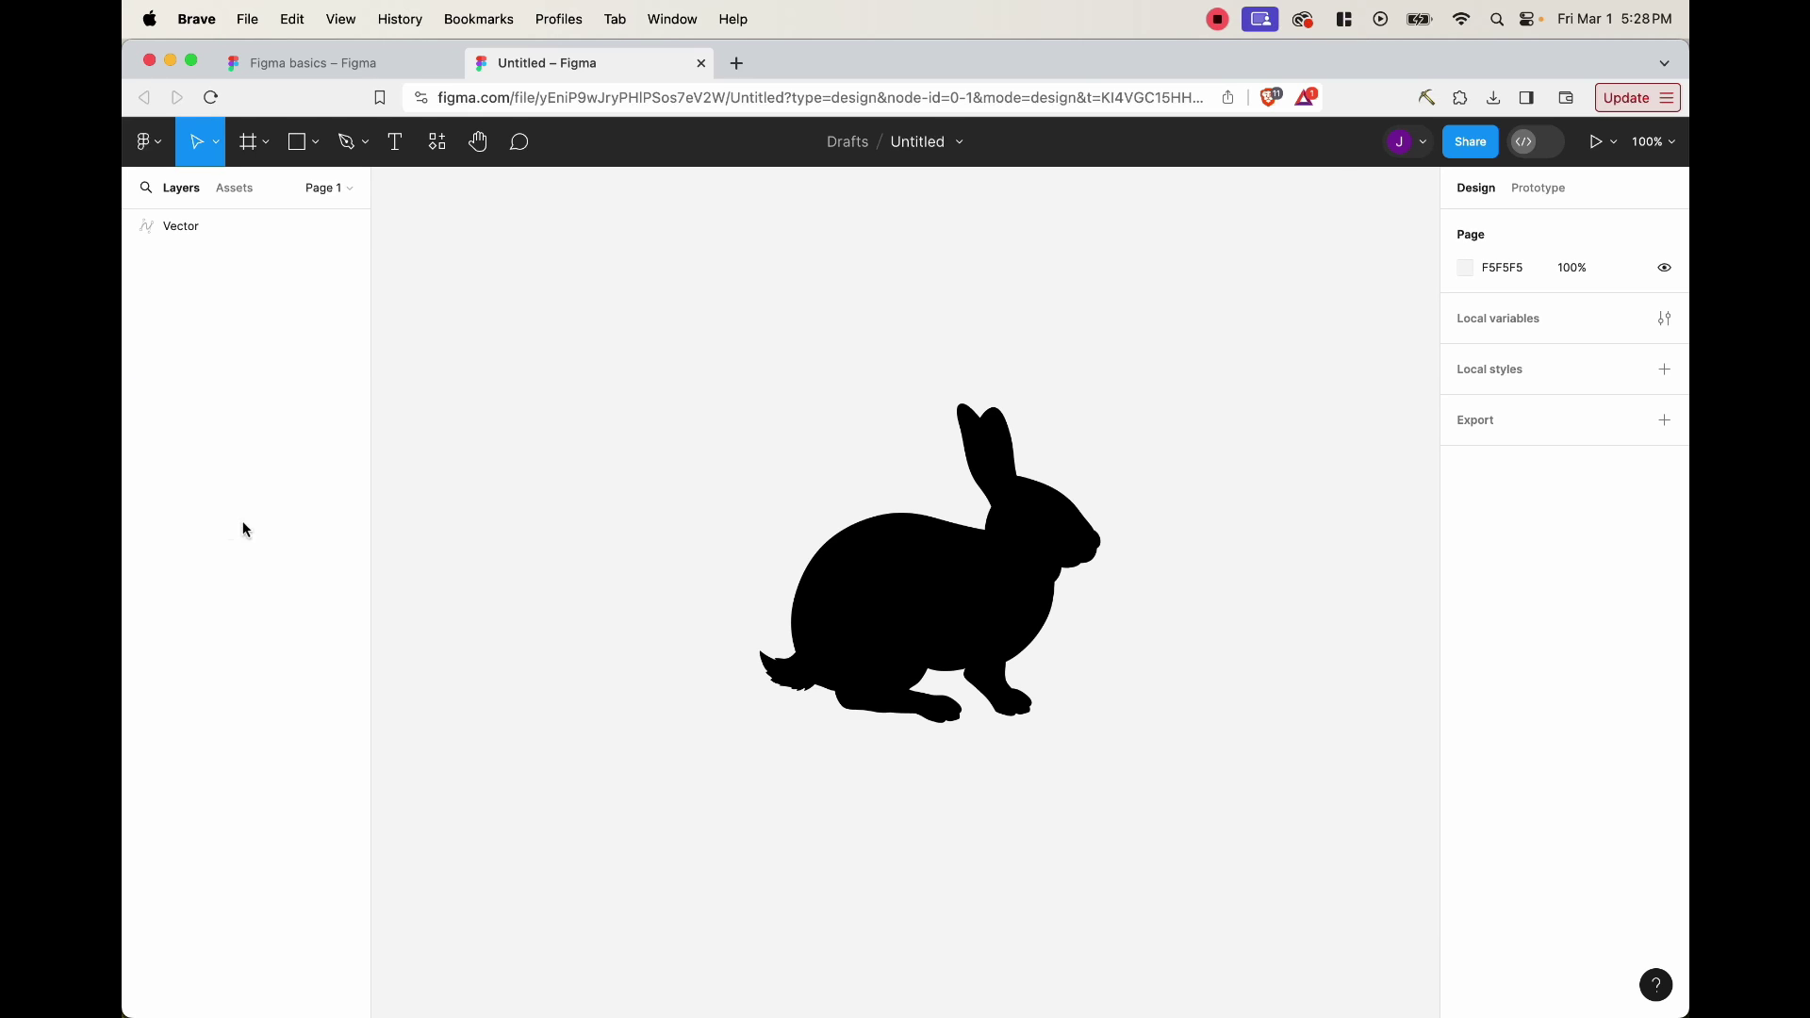
Step: Change the rabbit vector's fill from a solid color to an image fill with the default checkerboard
click(919, 613)
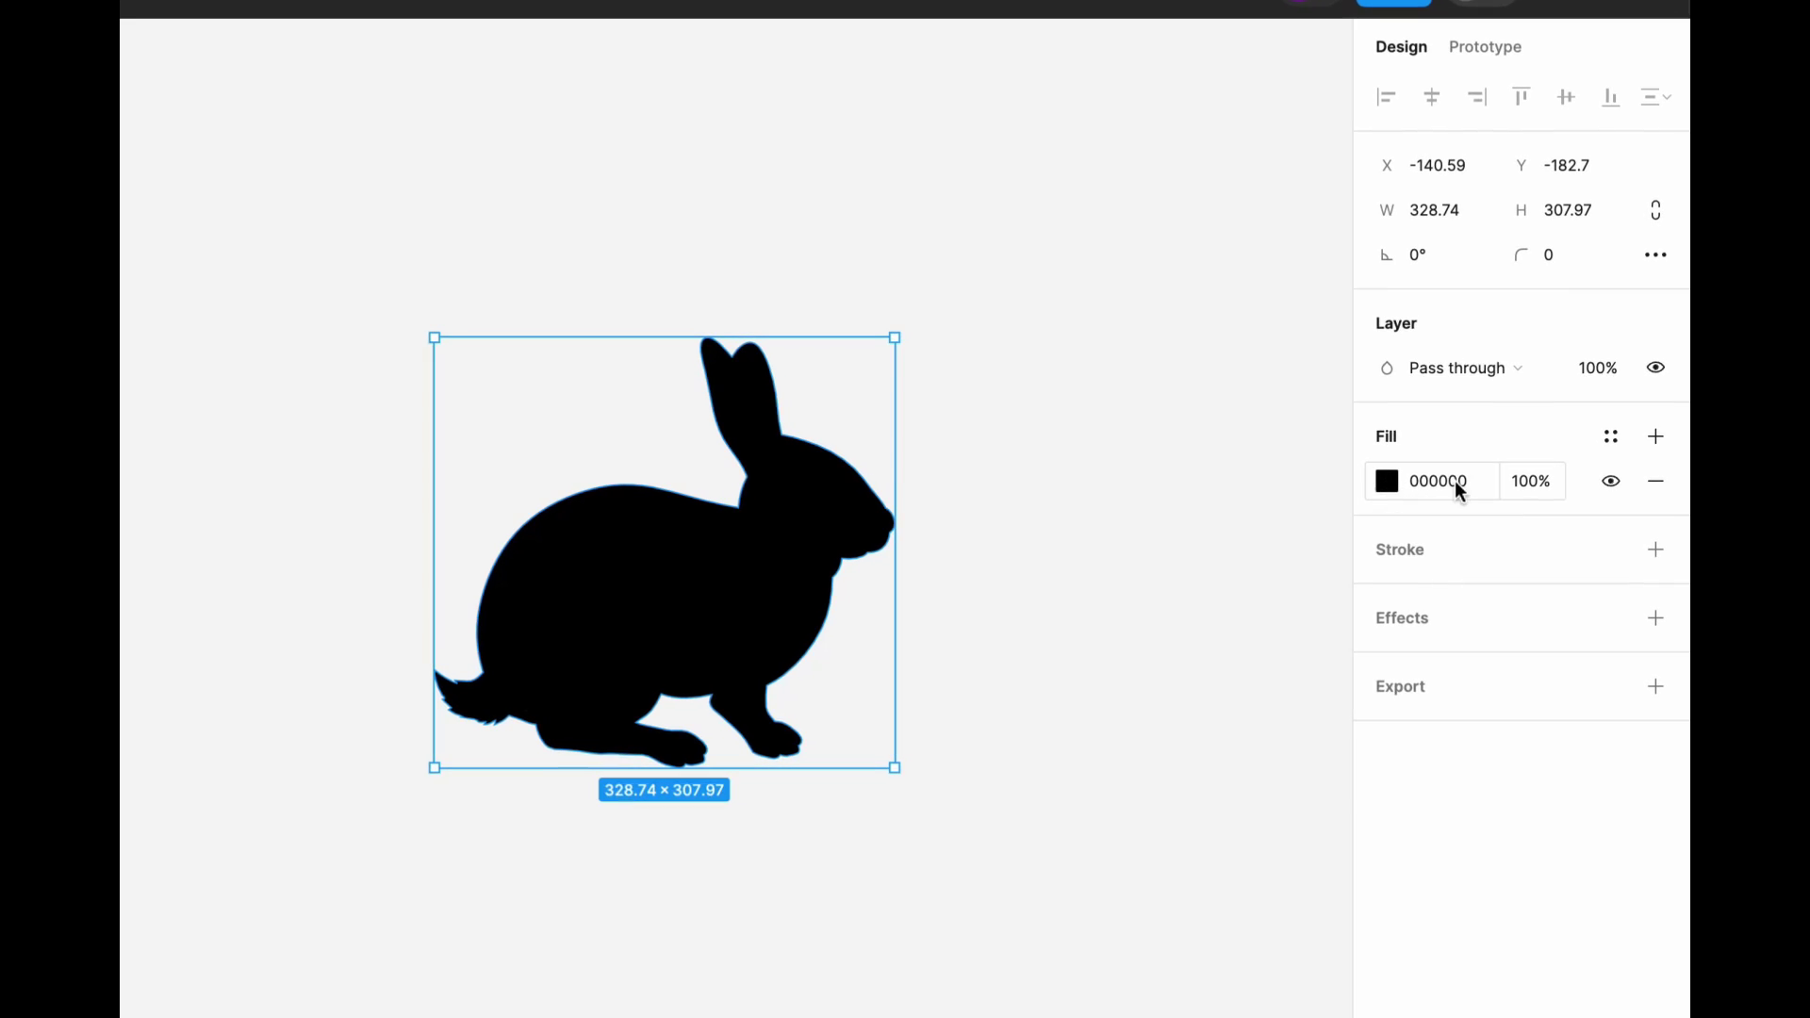
click(1390, 483)
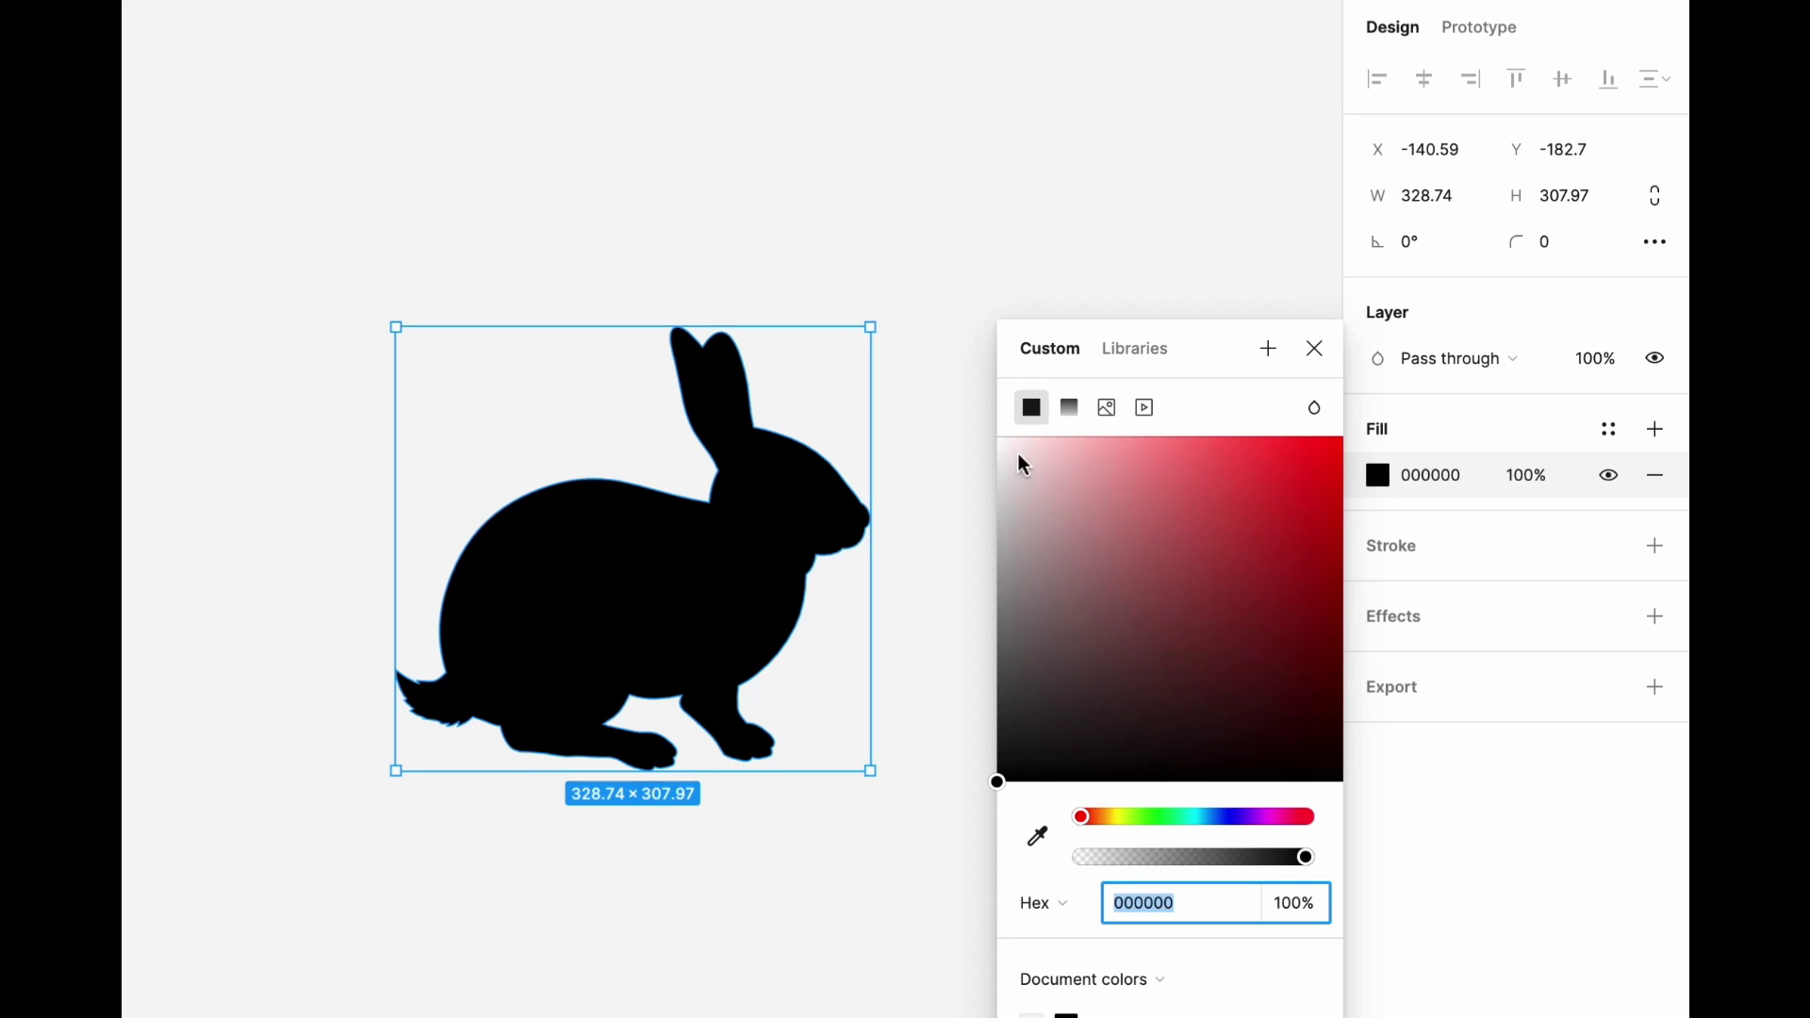
click(1105, 405)
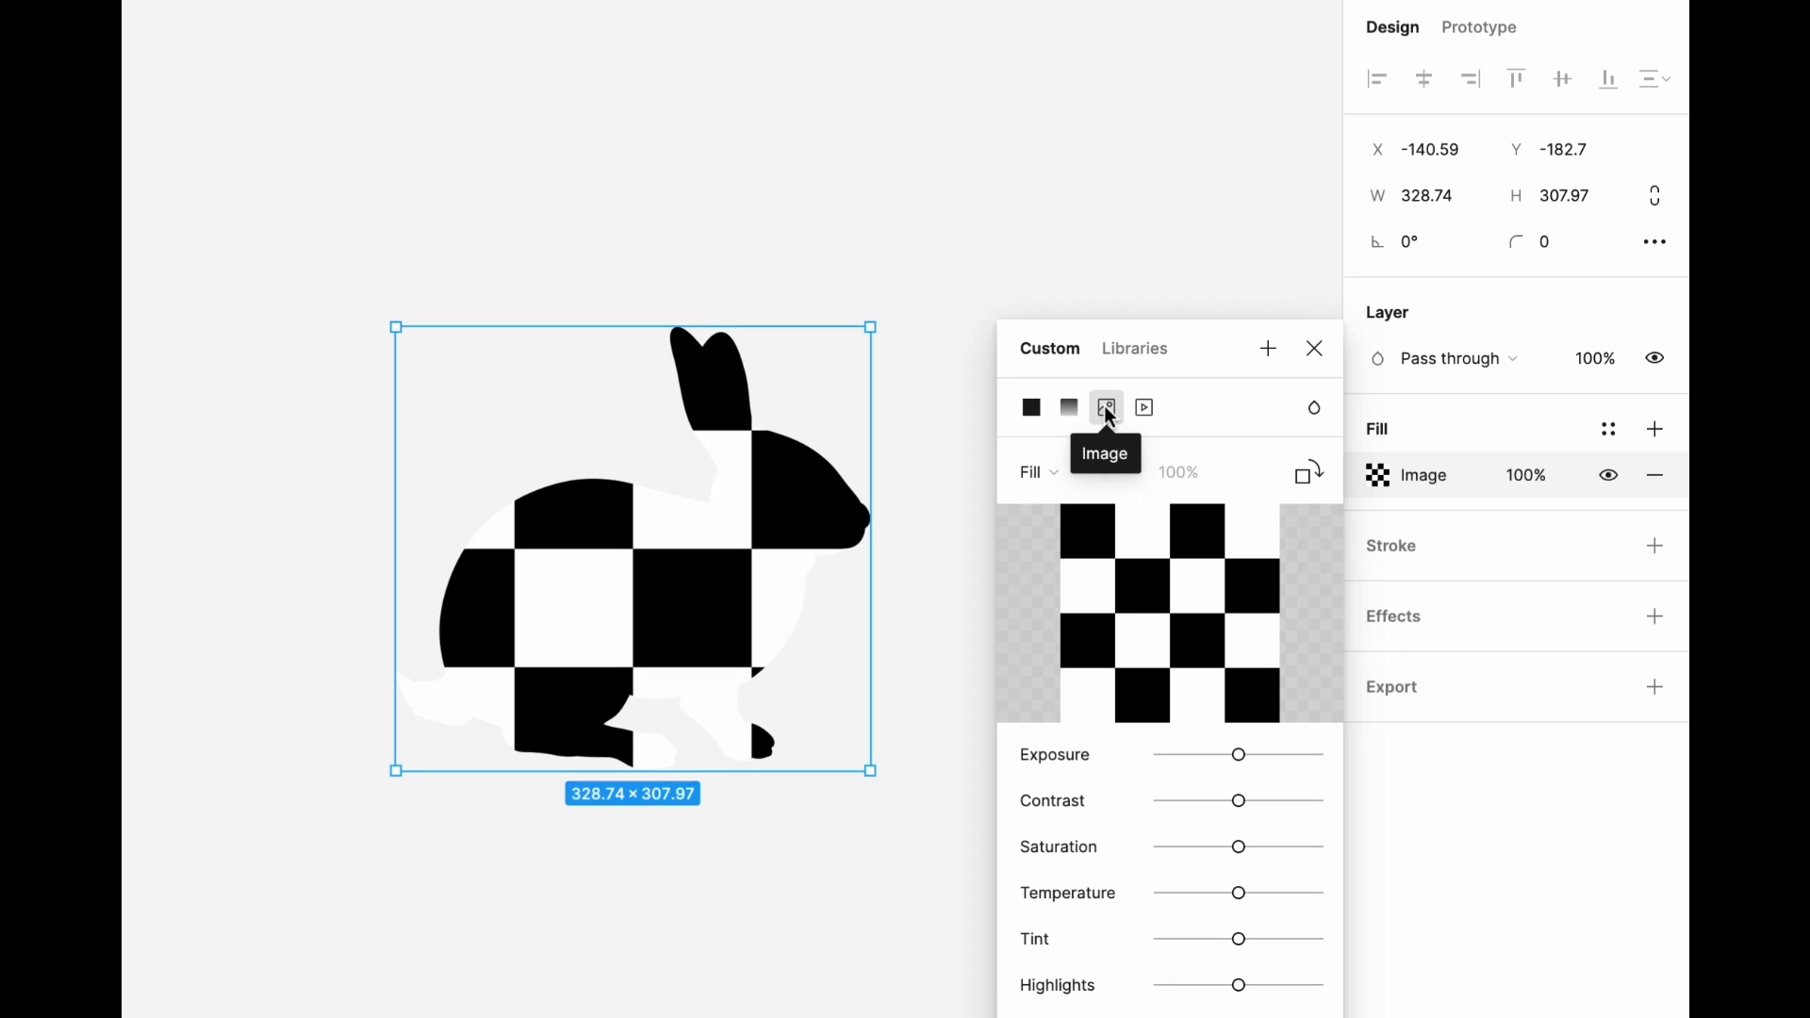
click(1316, 350)
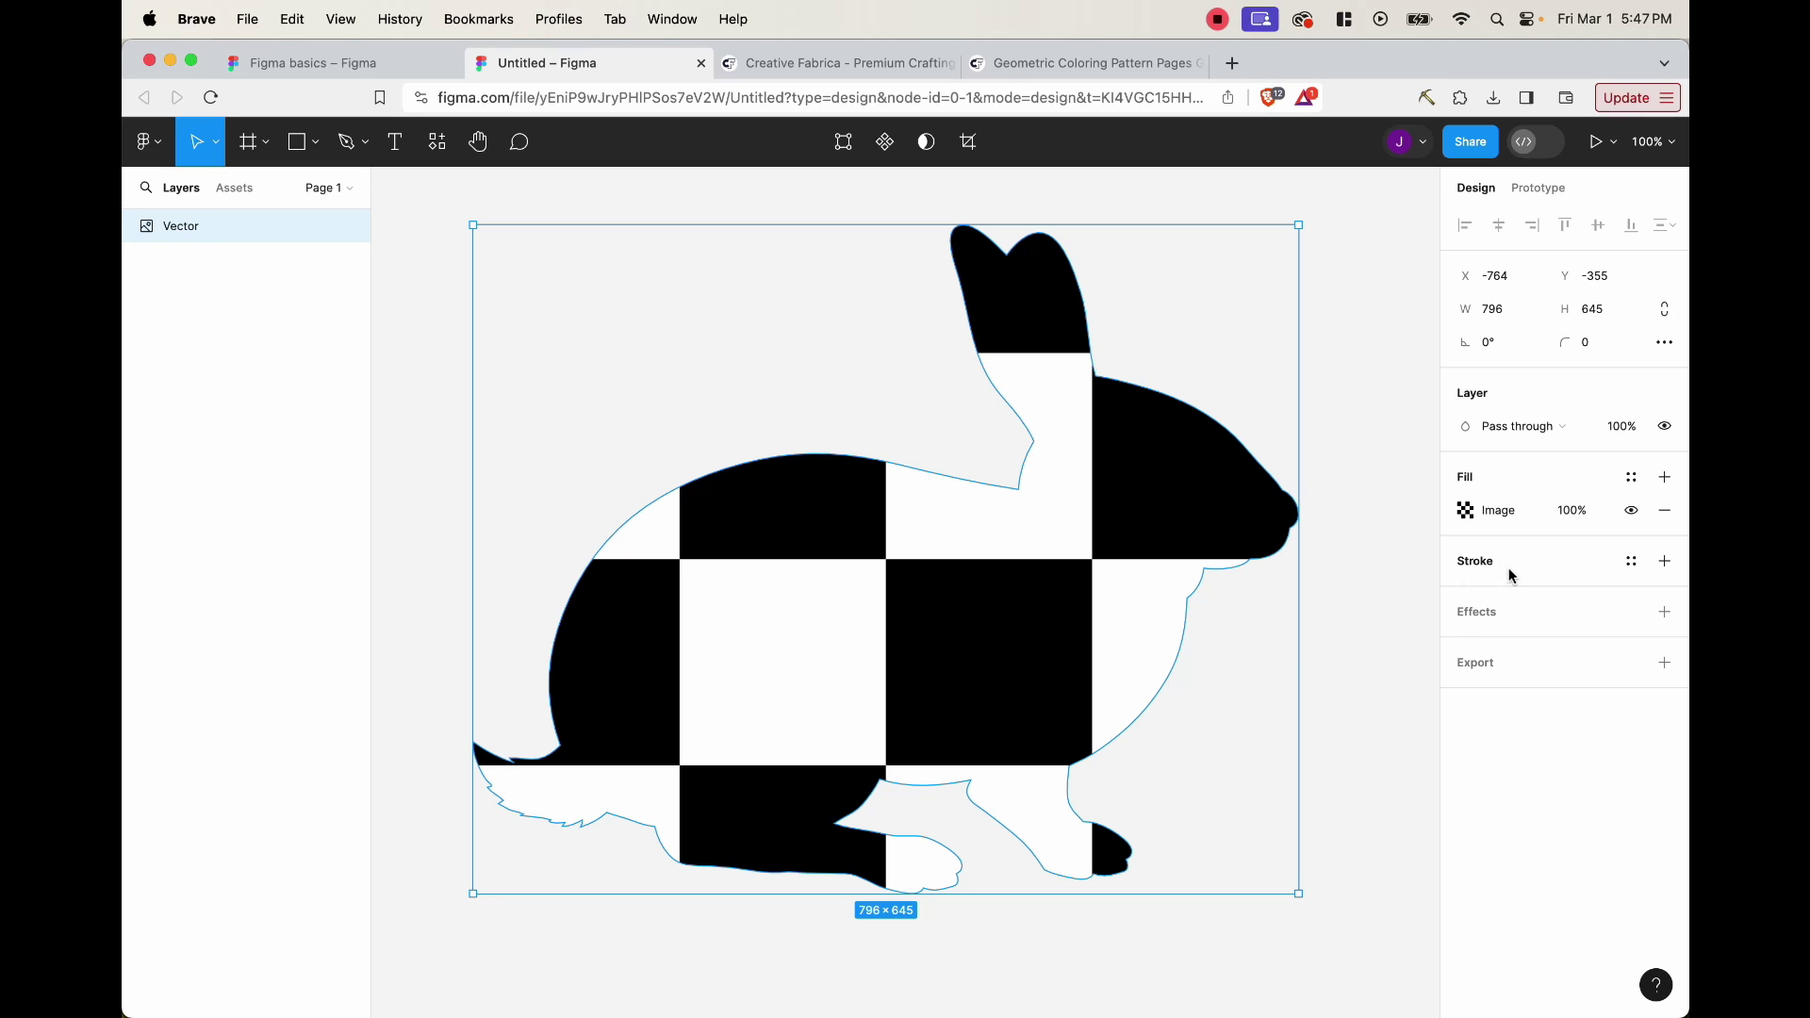
Step: Add a black 000000 stroke to the rabbit vector, aligned to Center with a weight of 15
click(1665, 564)
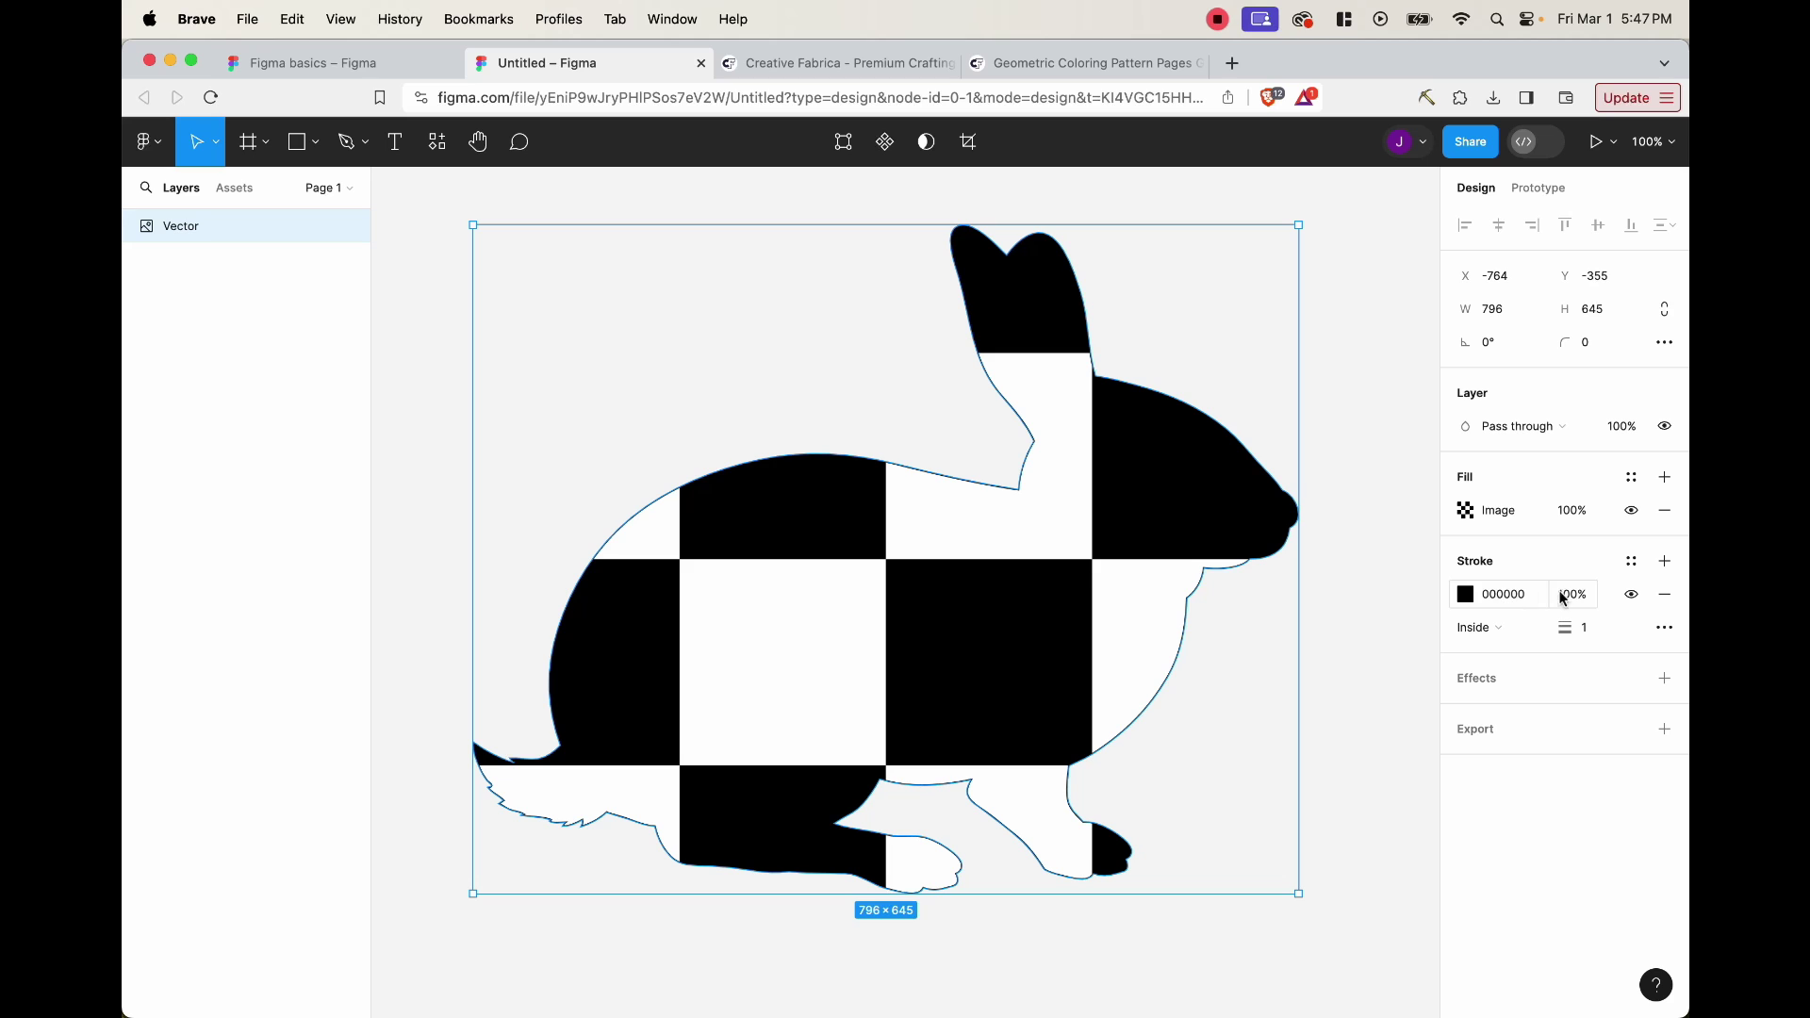
click(1500, 638)
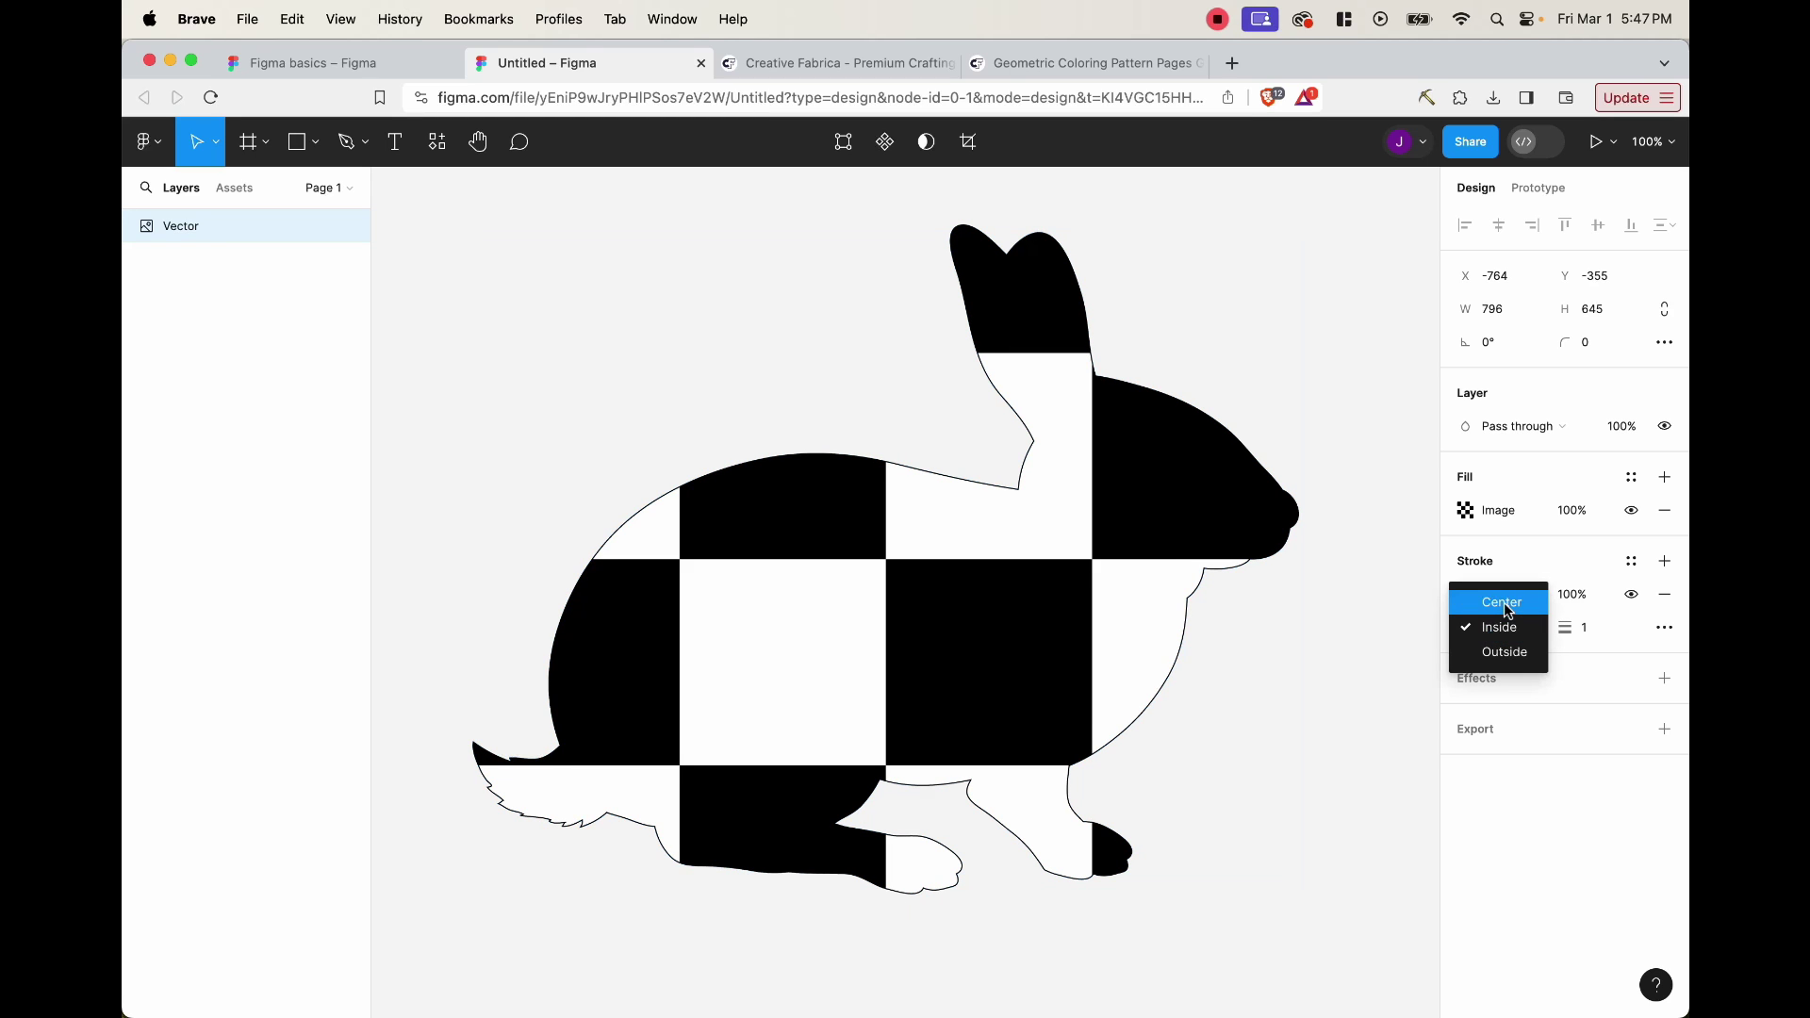
click(1506, 605)
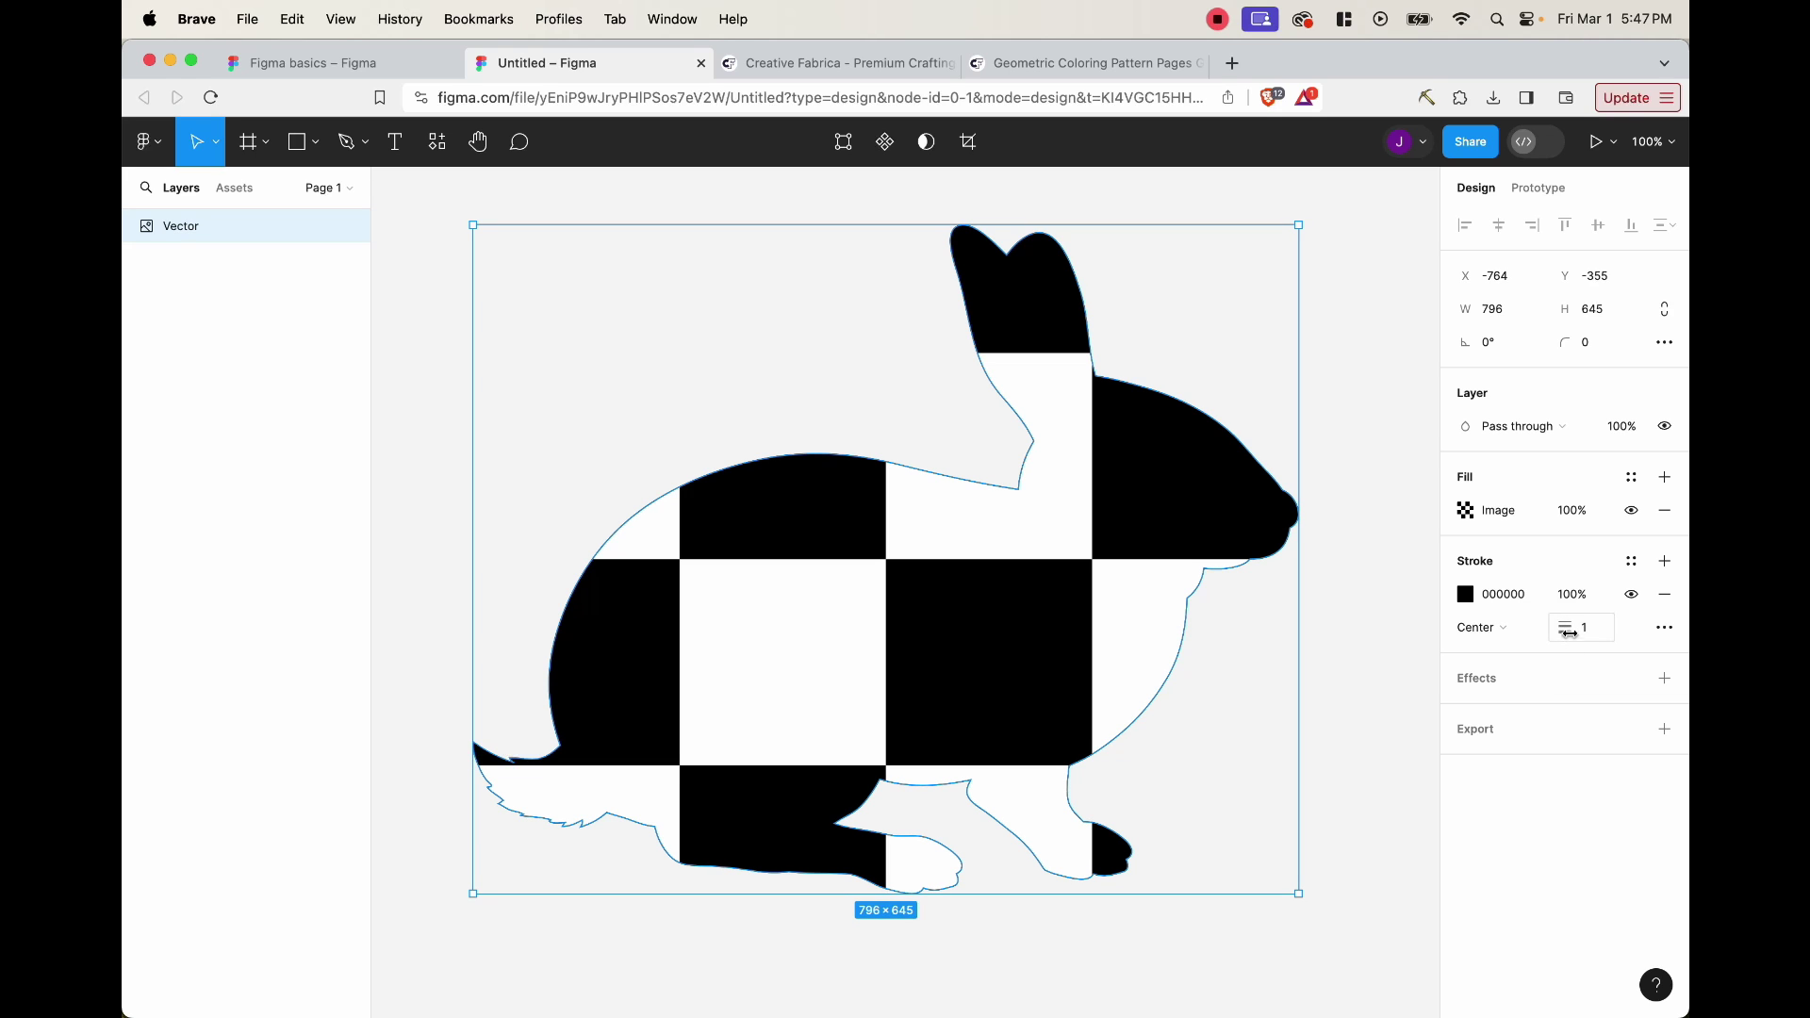
mouse_move(1573, 629)
mouse_down()
mouse_move(1615, 641)
mouse_move(1564, 634)
mouse_move(1596, 635)
mouse_move(1579, 645)
mouse_move(1605, 664)
mouse_up()
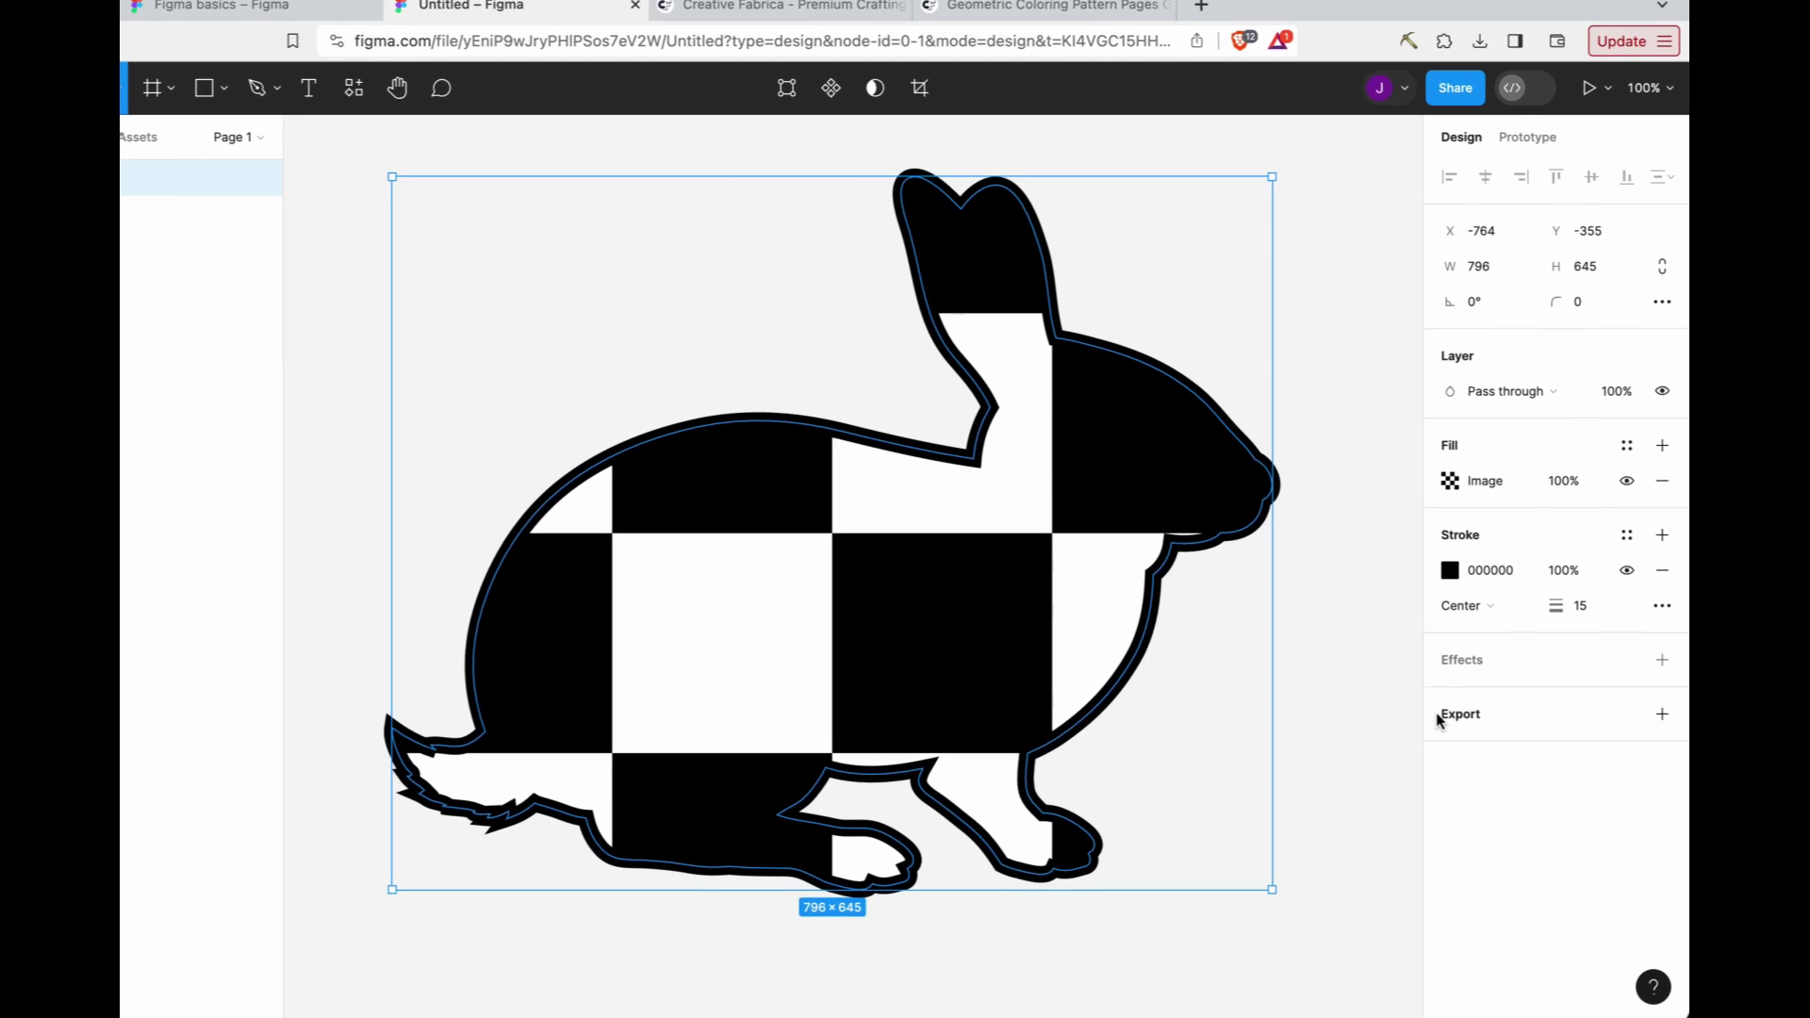
Step: Export the rabbit vector as a PDF
click(1662, 711)
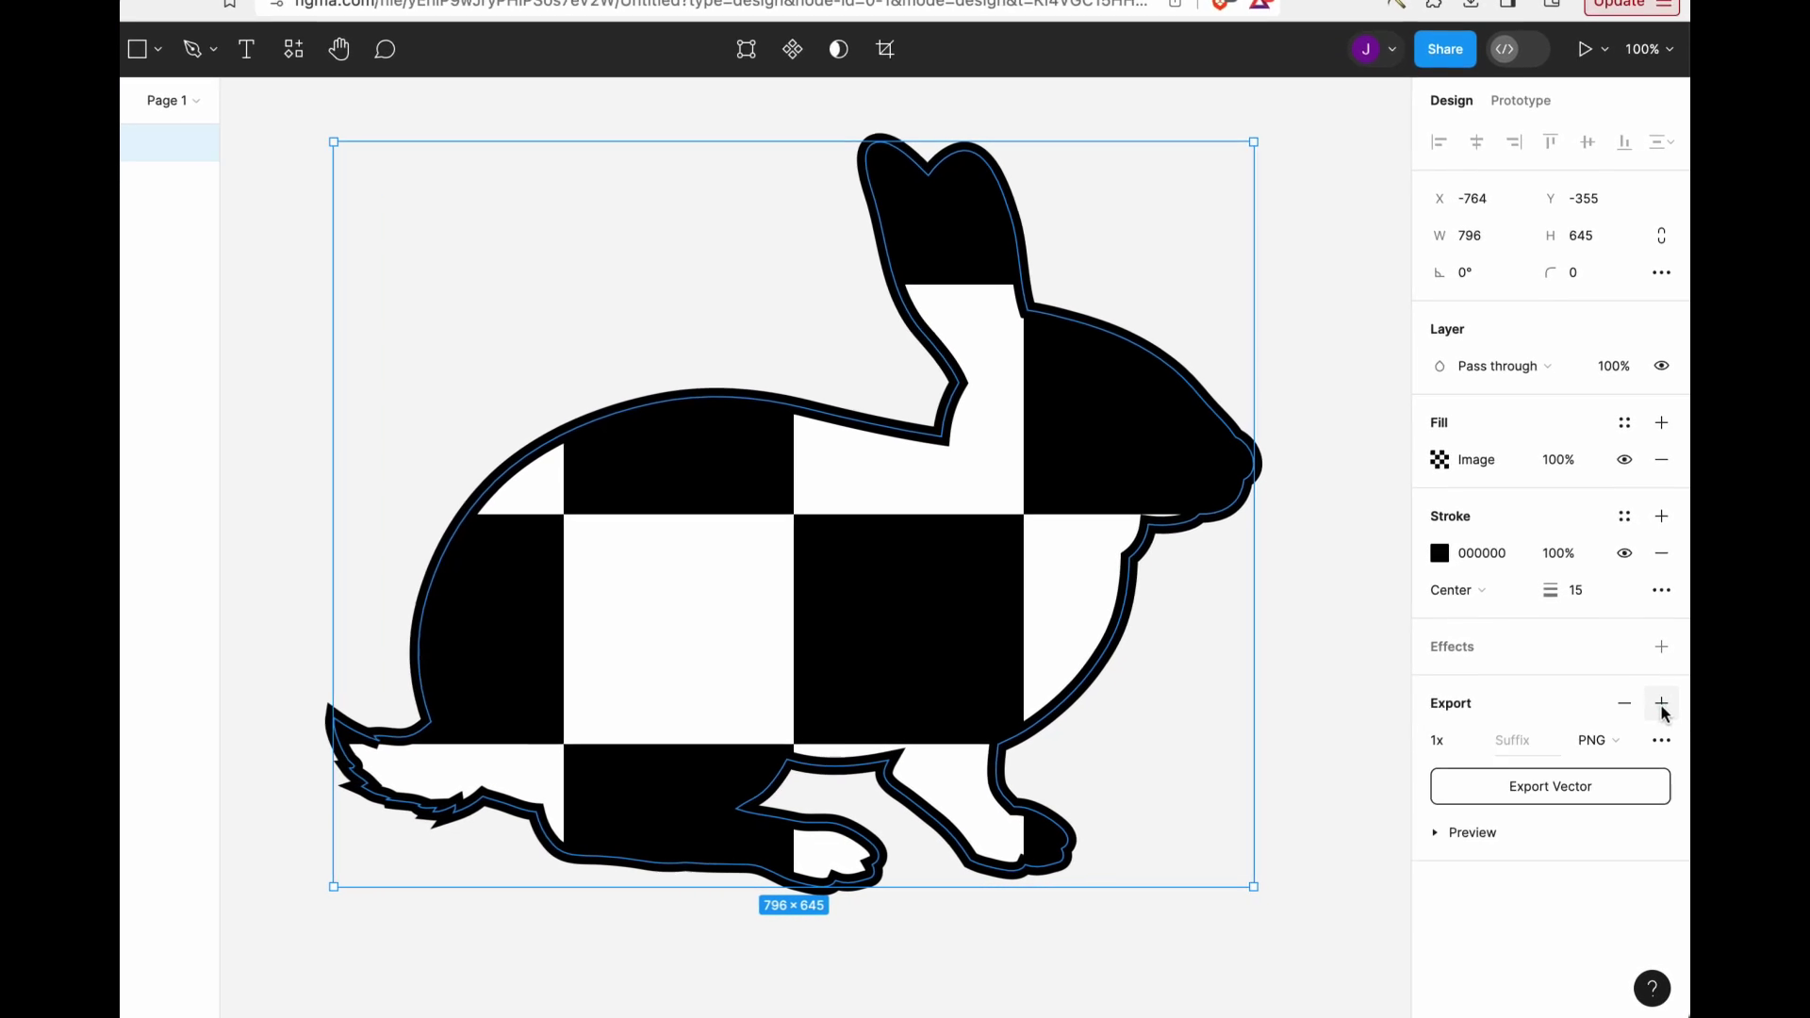
click(1609, 728)
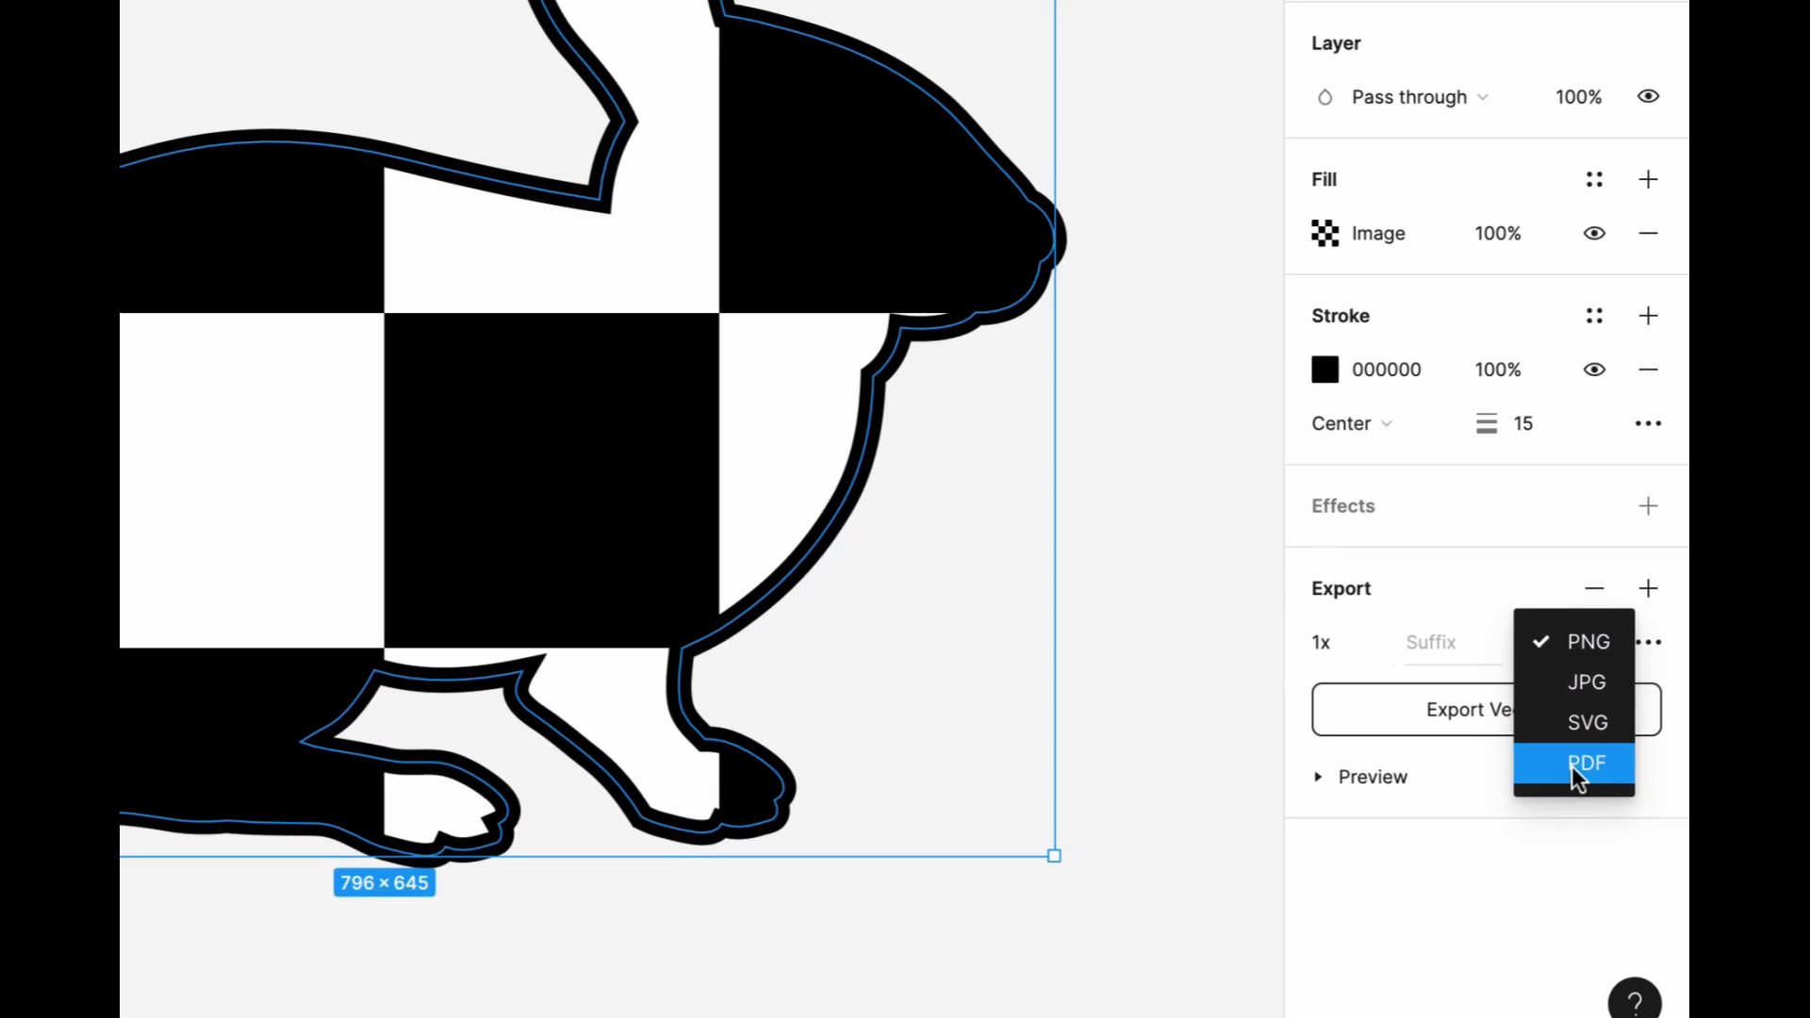
click(1570, 760)
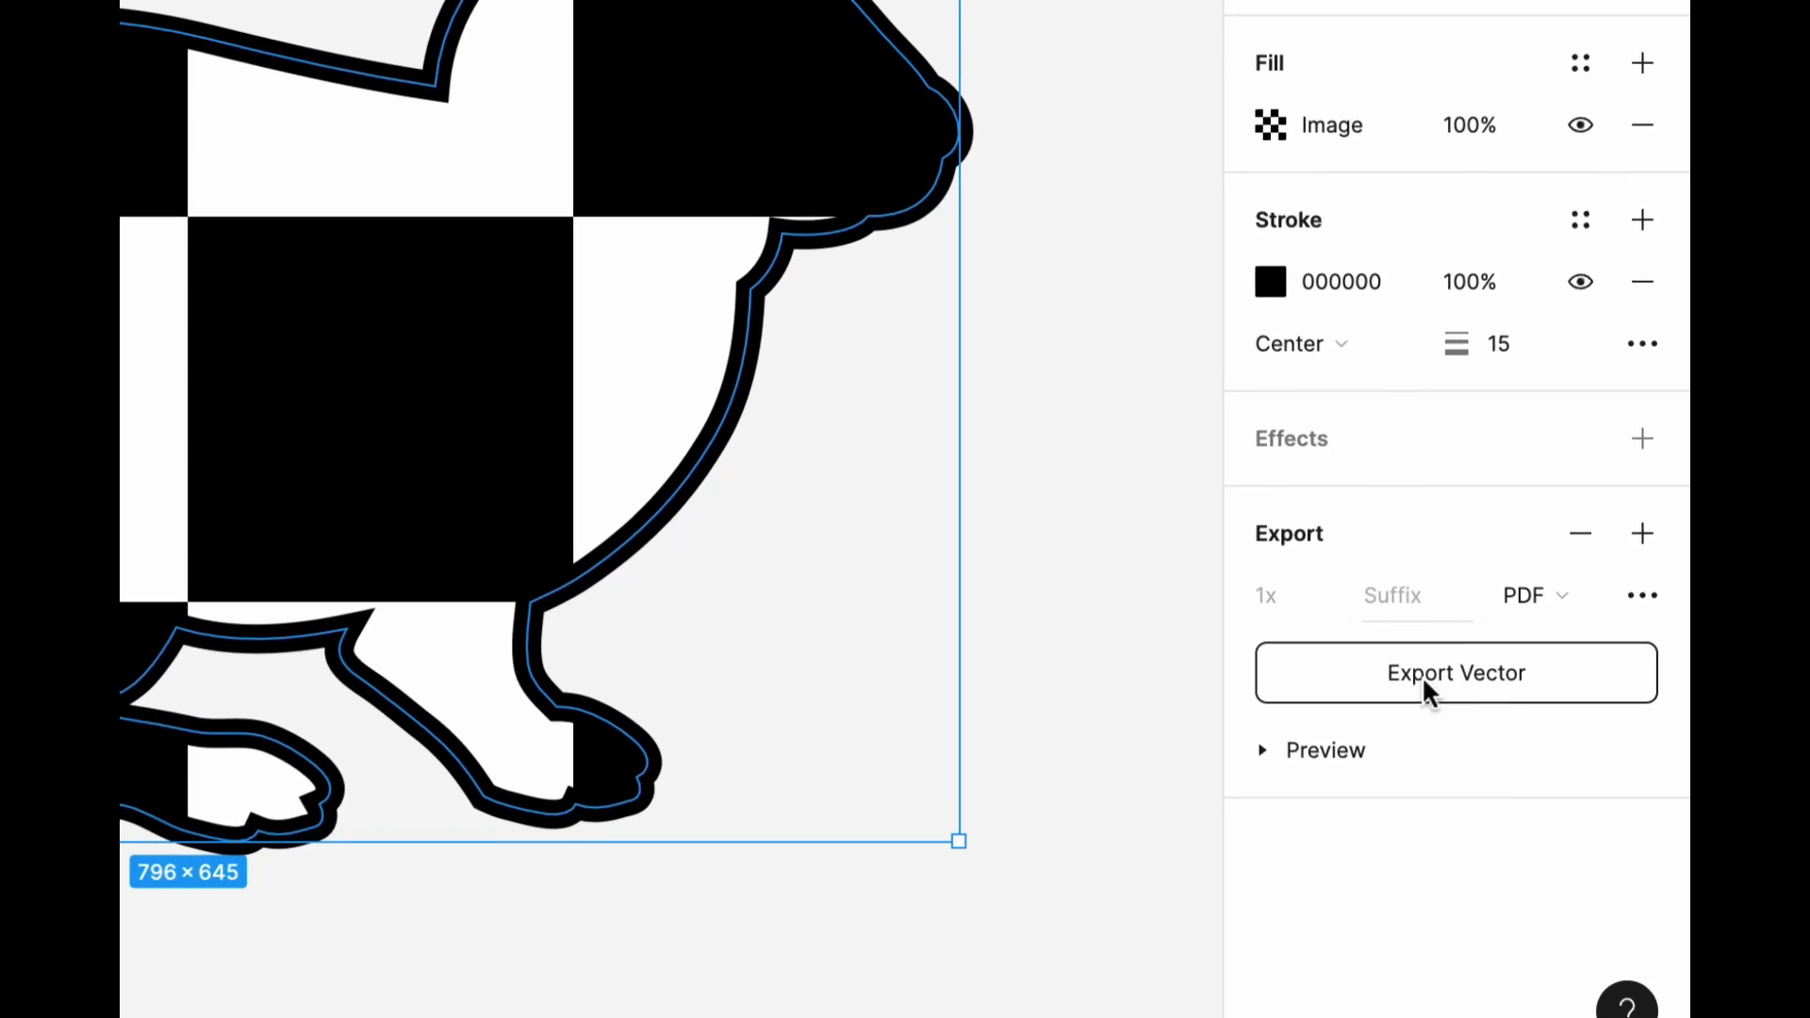
click(1437, 691)
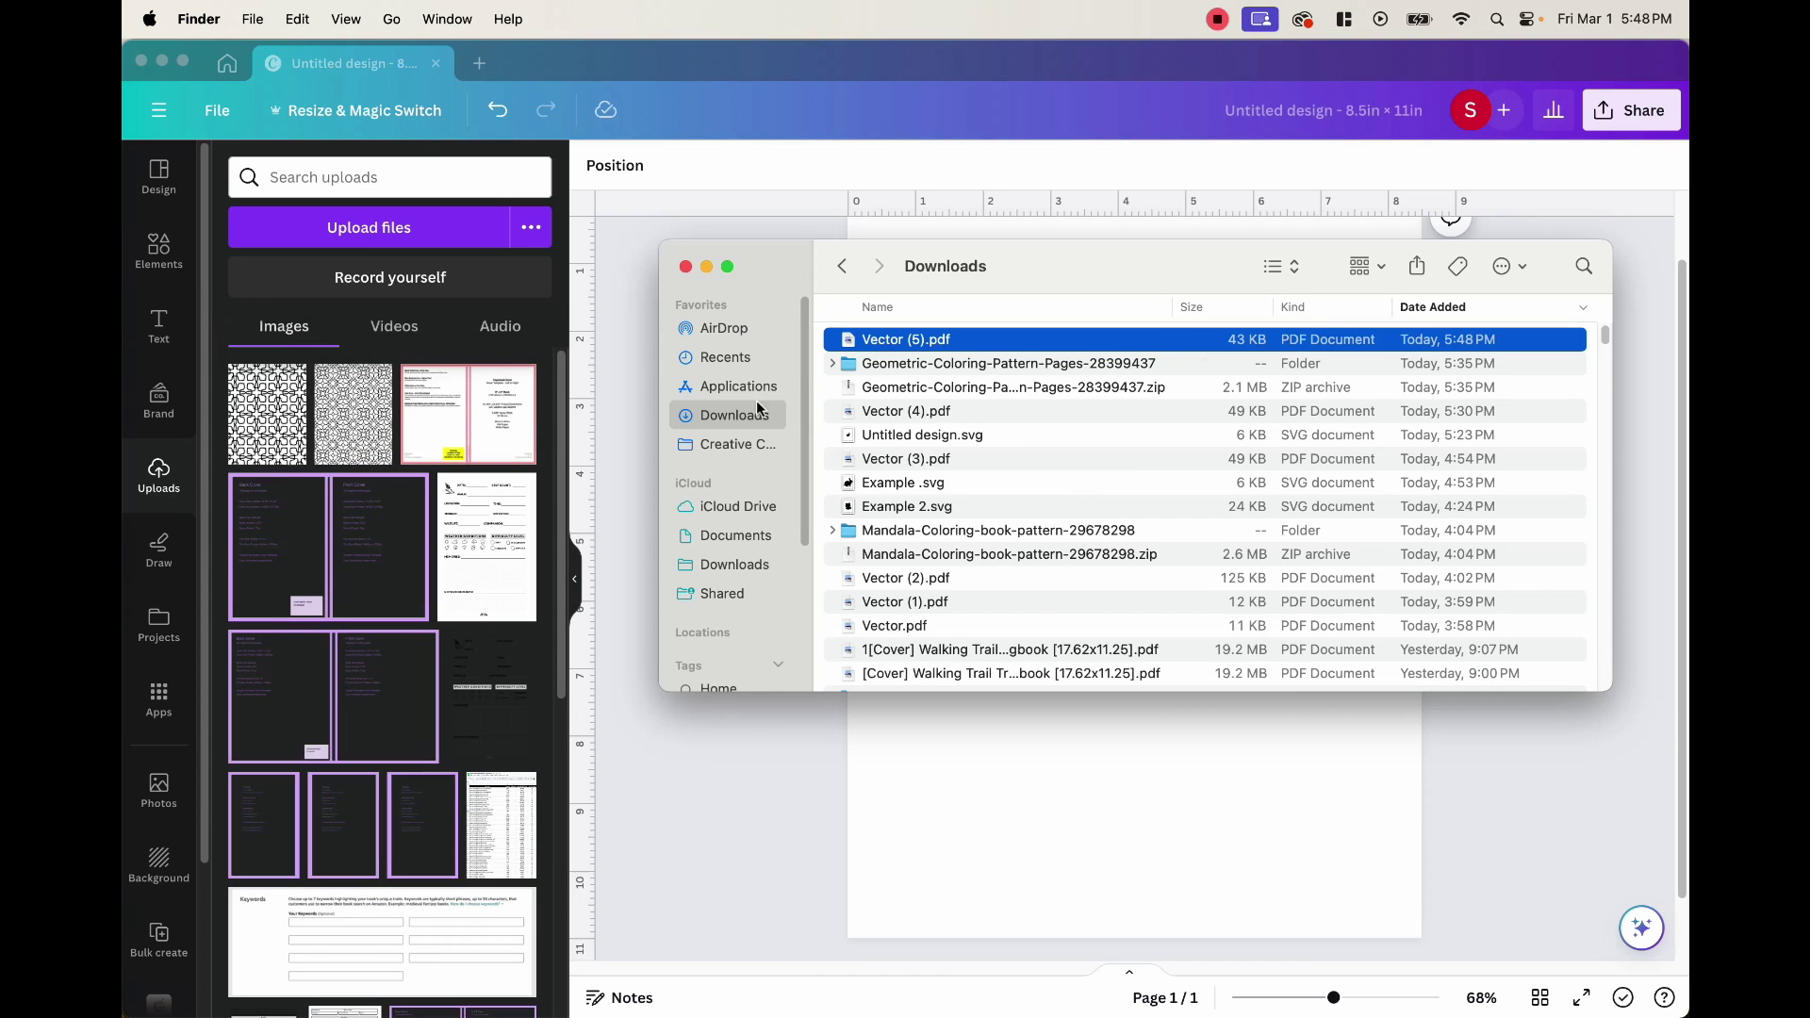
Step: Upload Vector (5).pdf from Downloads to Canva and place its rabbit design on the 8.5 x 11 in page
drag(929, 347, 830, 349)
drag(955, 345, 415, 516)
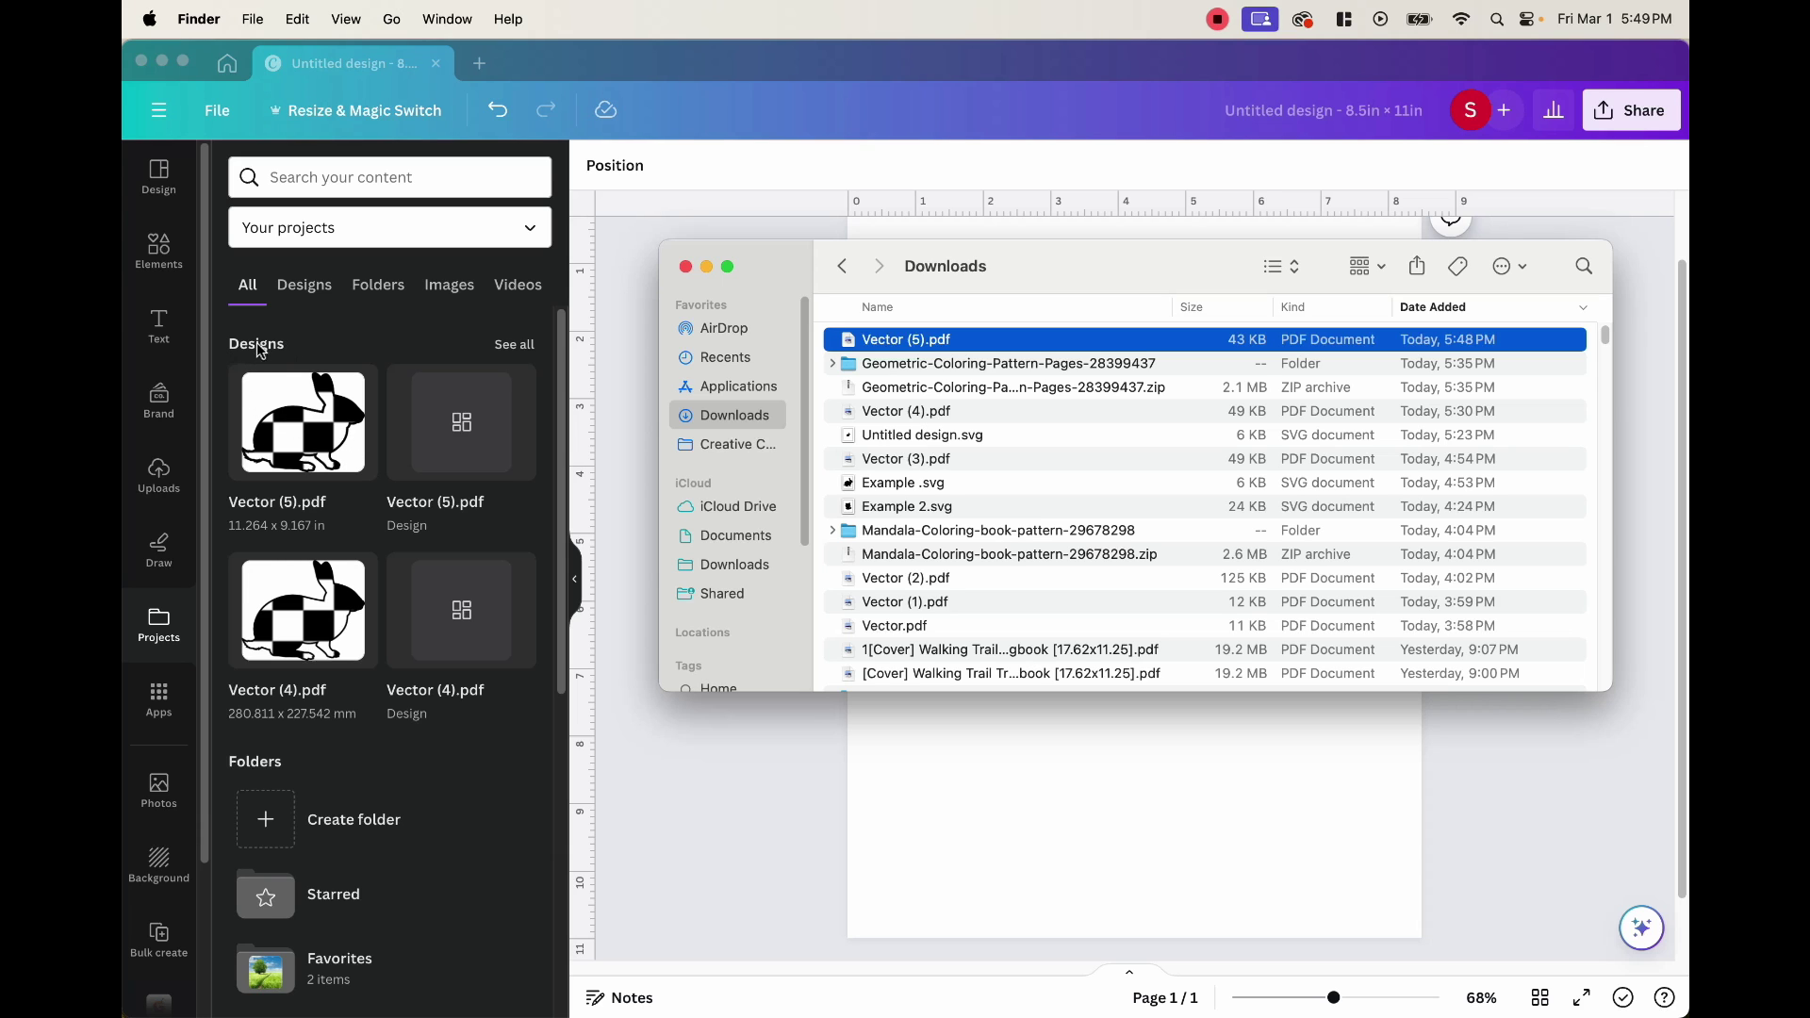
click(306, 447)
click(307, 446)
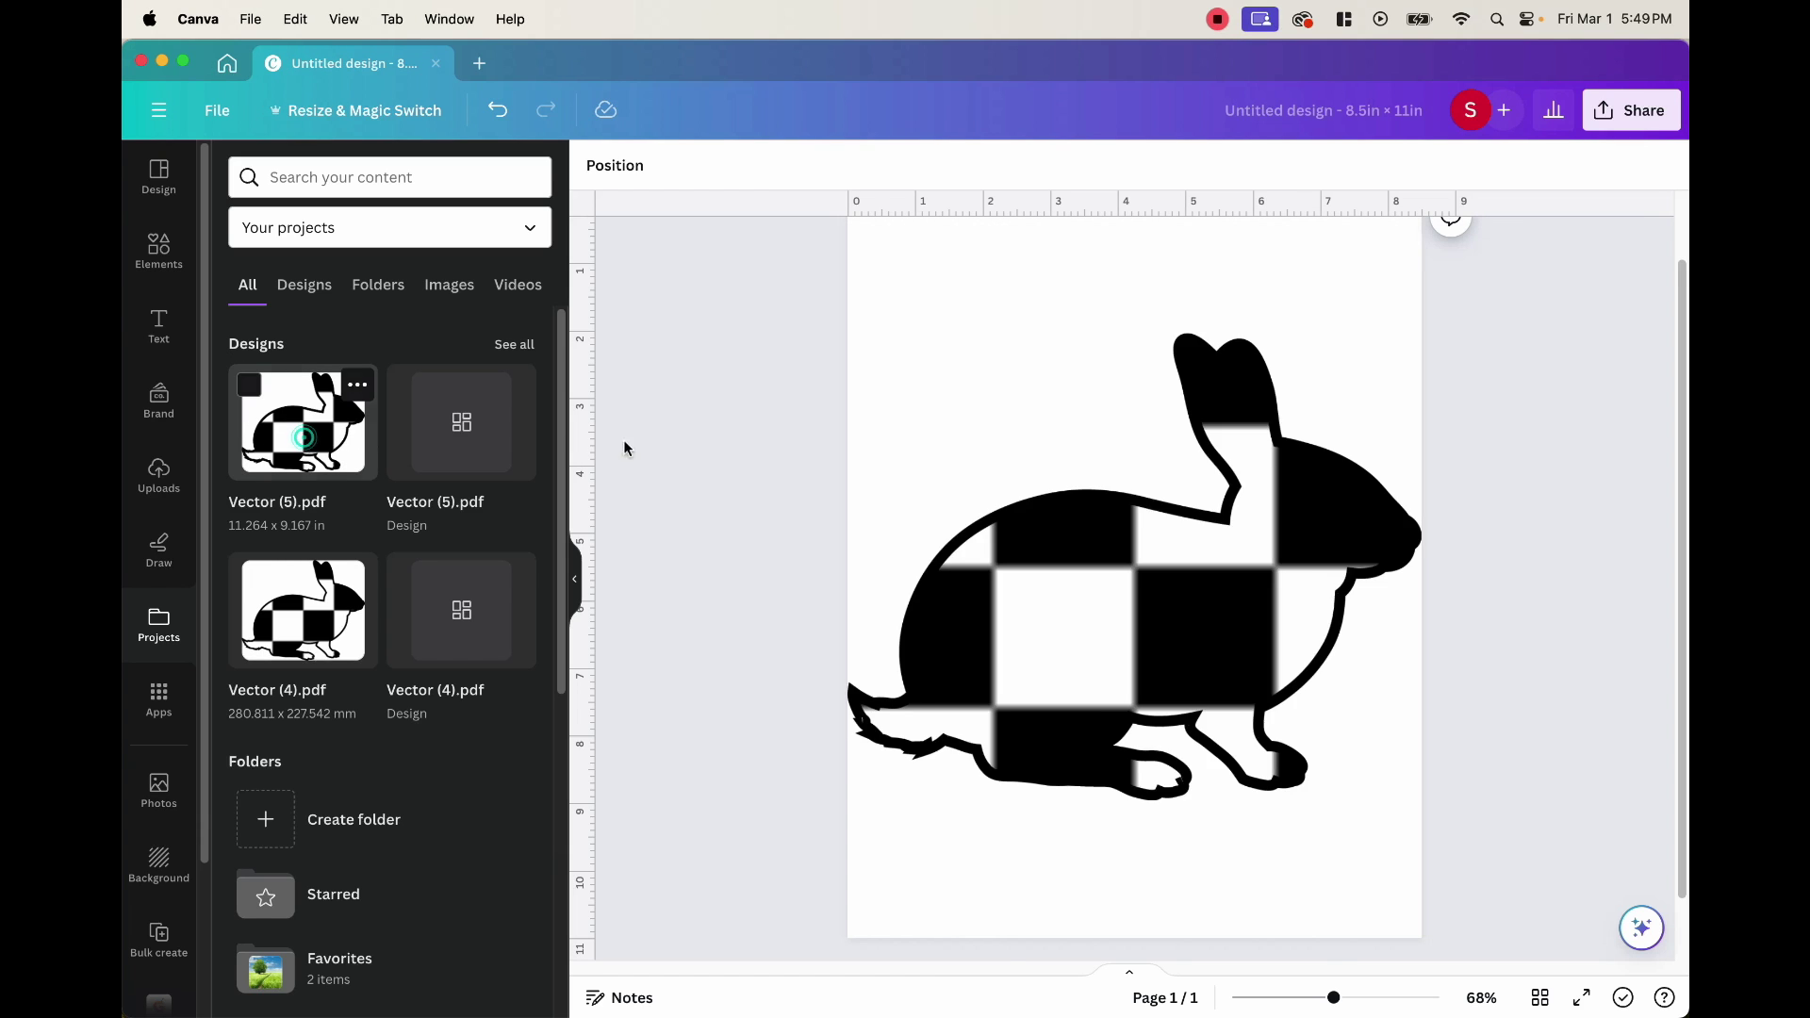
click(574, 579)
scroll(1383, 758, up, 2)
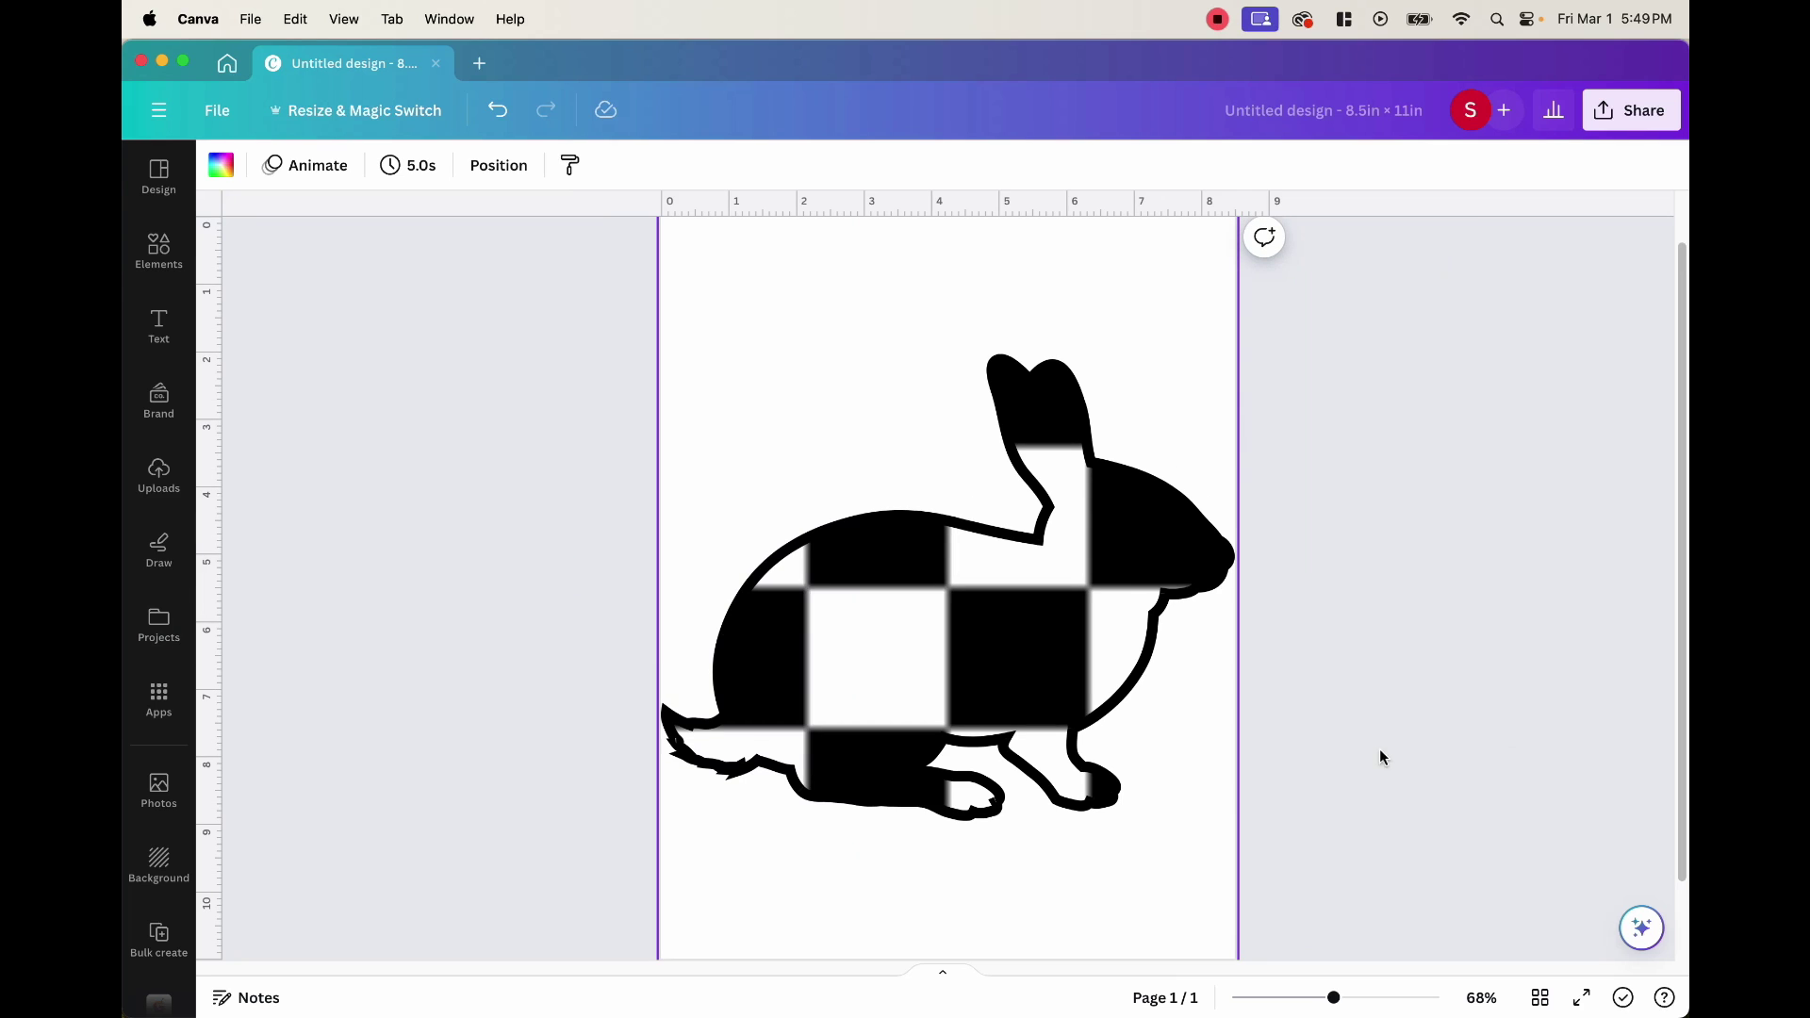
Step: Separate the rabbit outline from the checkered rabbit by moving the outline up and the checkered shape slightly down
click(1005, 667)
drag(981, 718, 986, 404)
drag(976, 315, 969, 272)
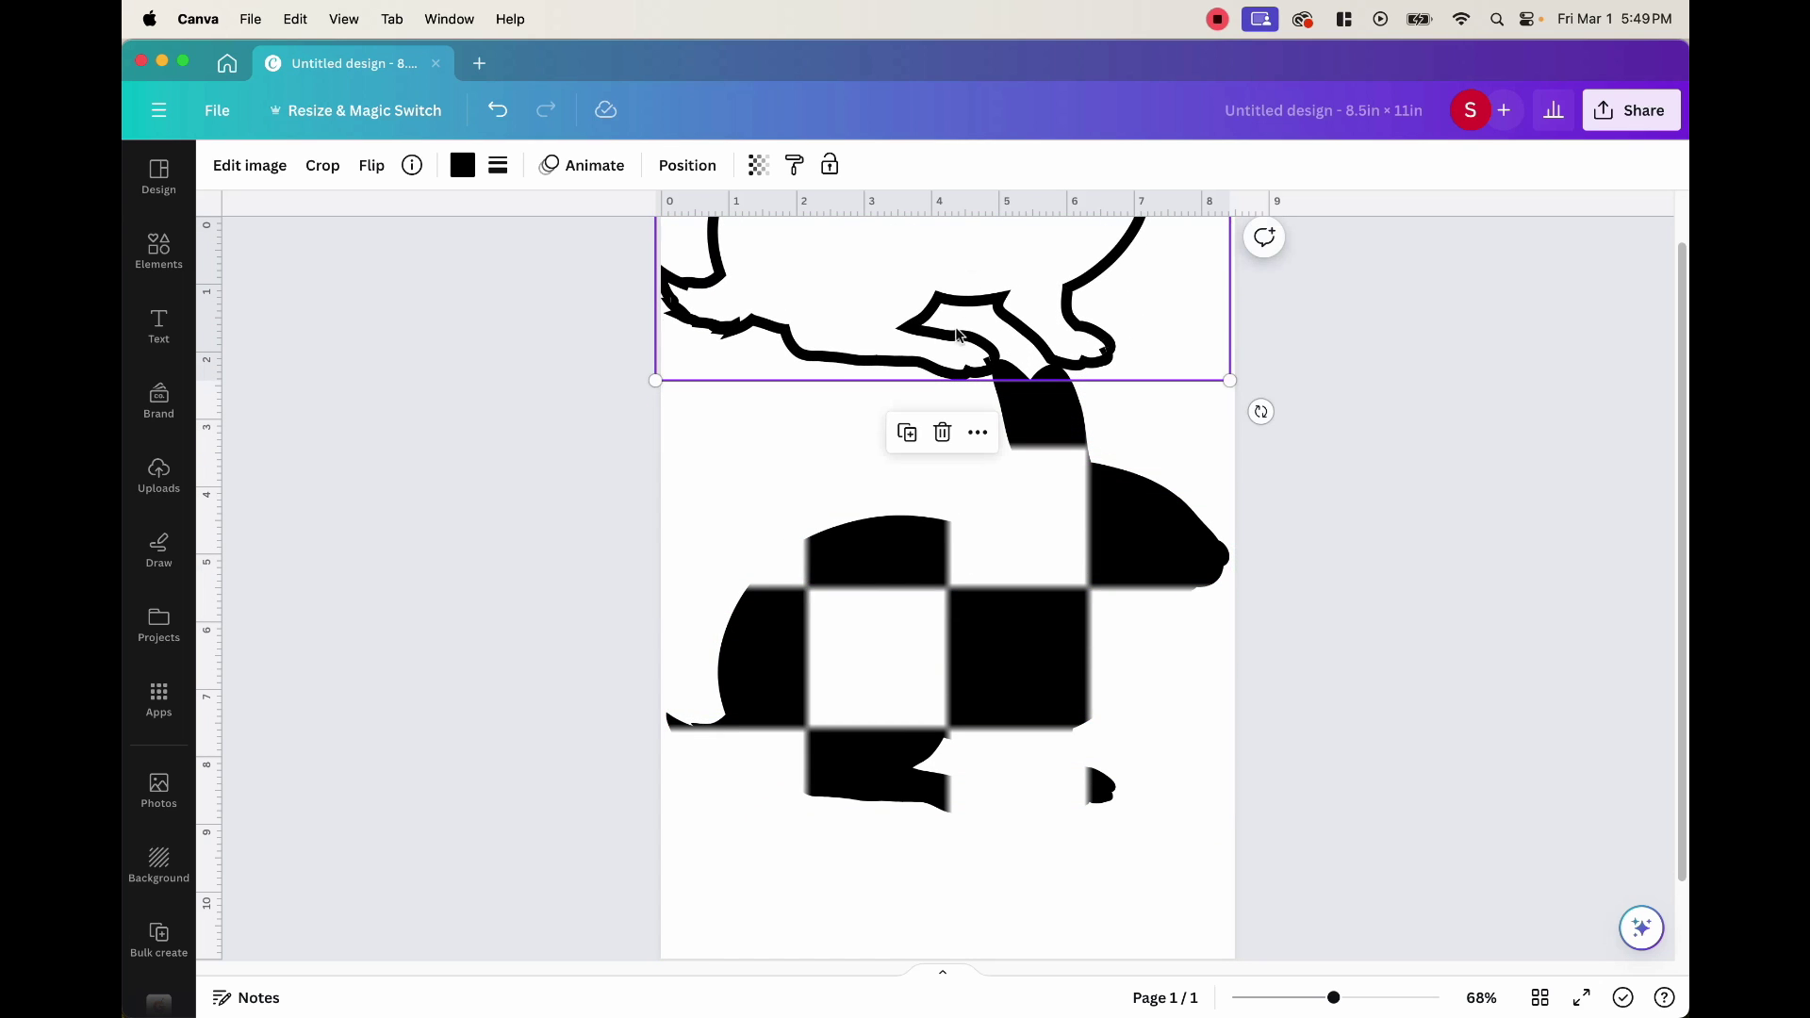
drag(950, 620, 944, 669)
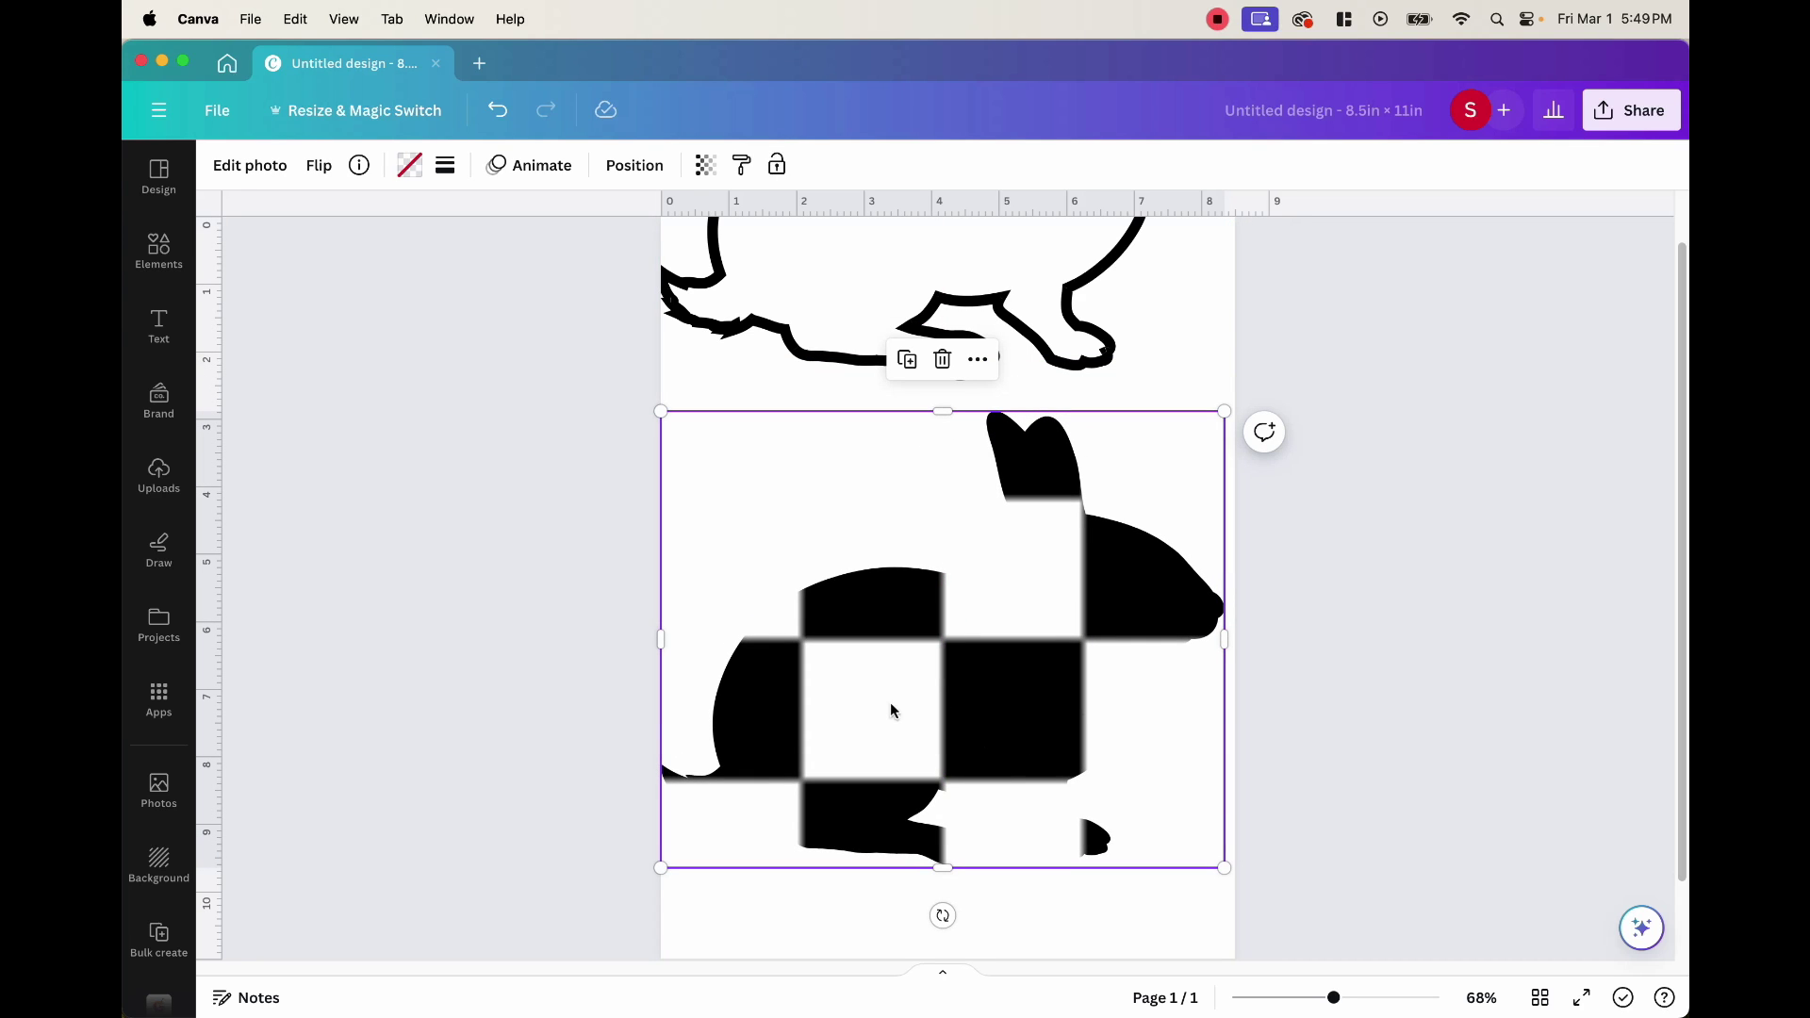
Step: Detach the checkerboard image from the rabbit frame, move it off the rabbit and delete it
click(992, 693)
right_click(993, 696)
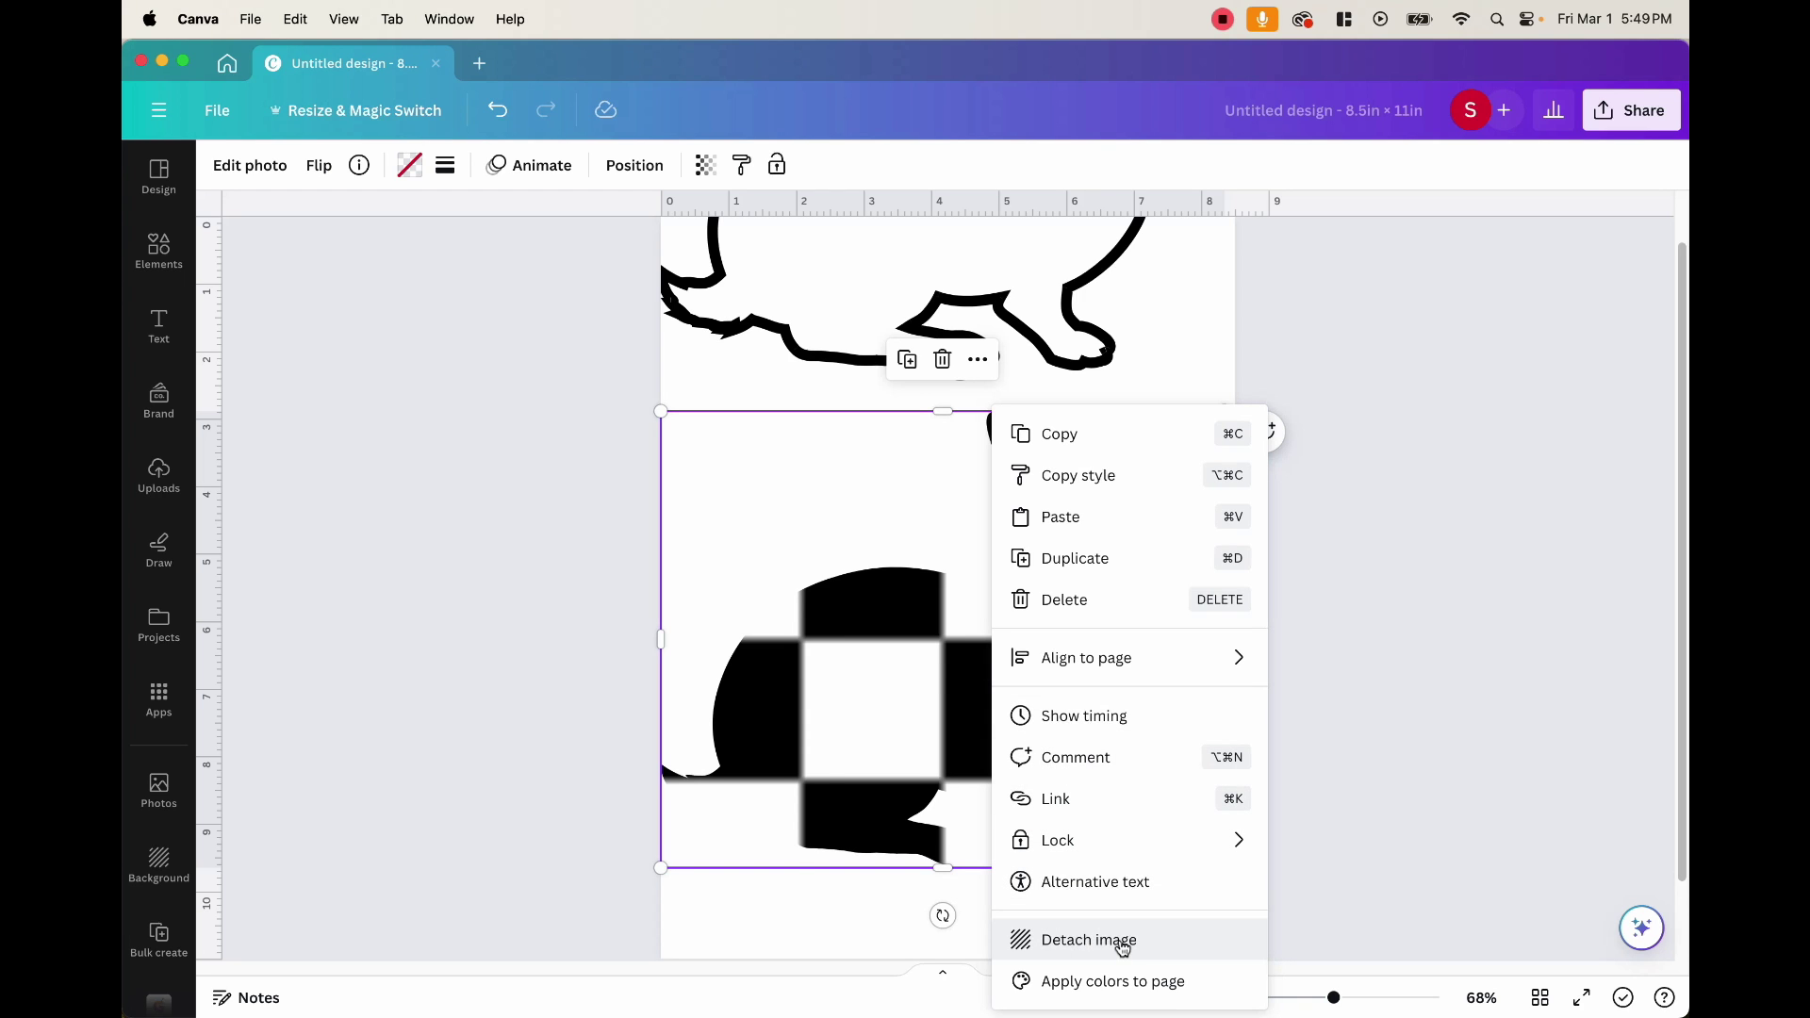
click(1089, 940)
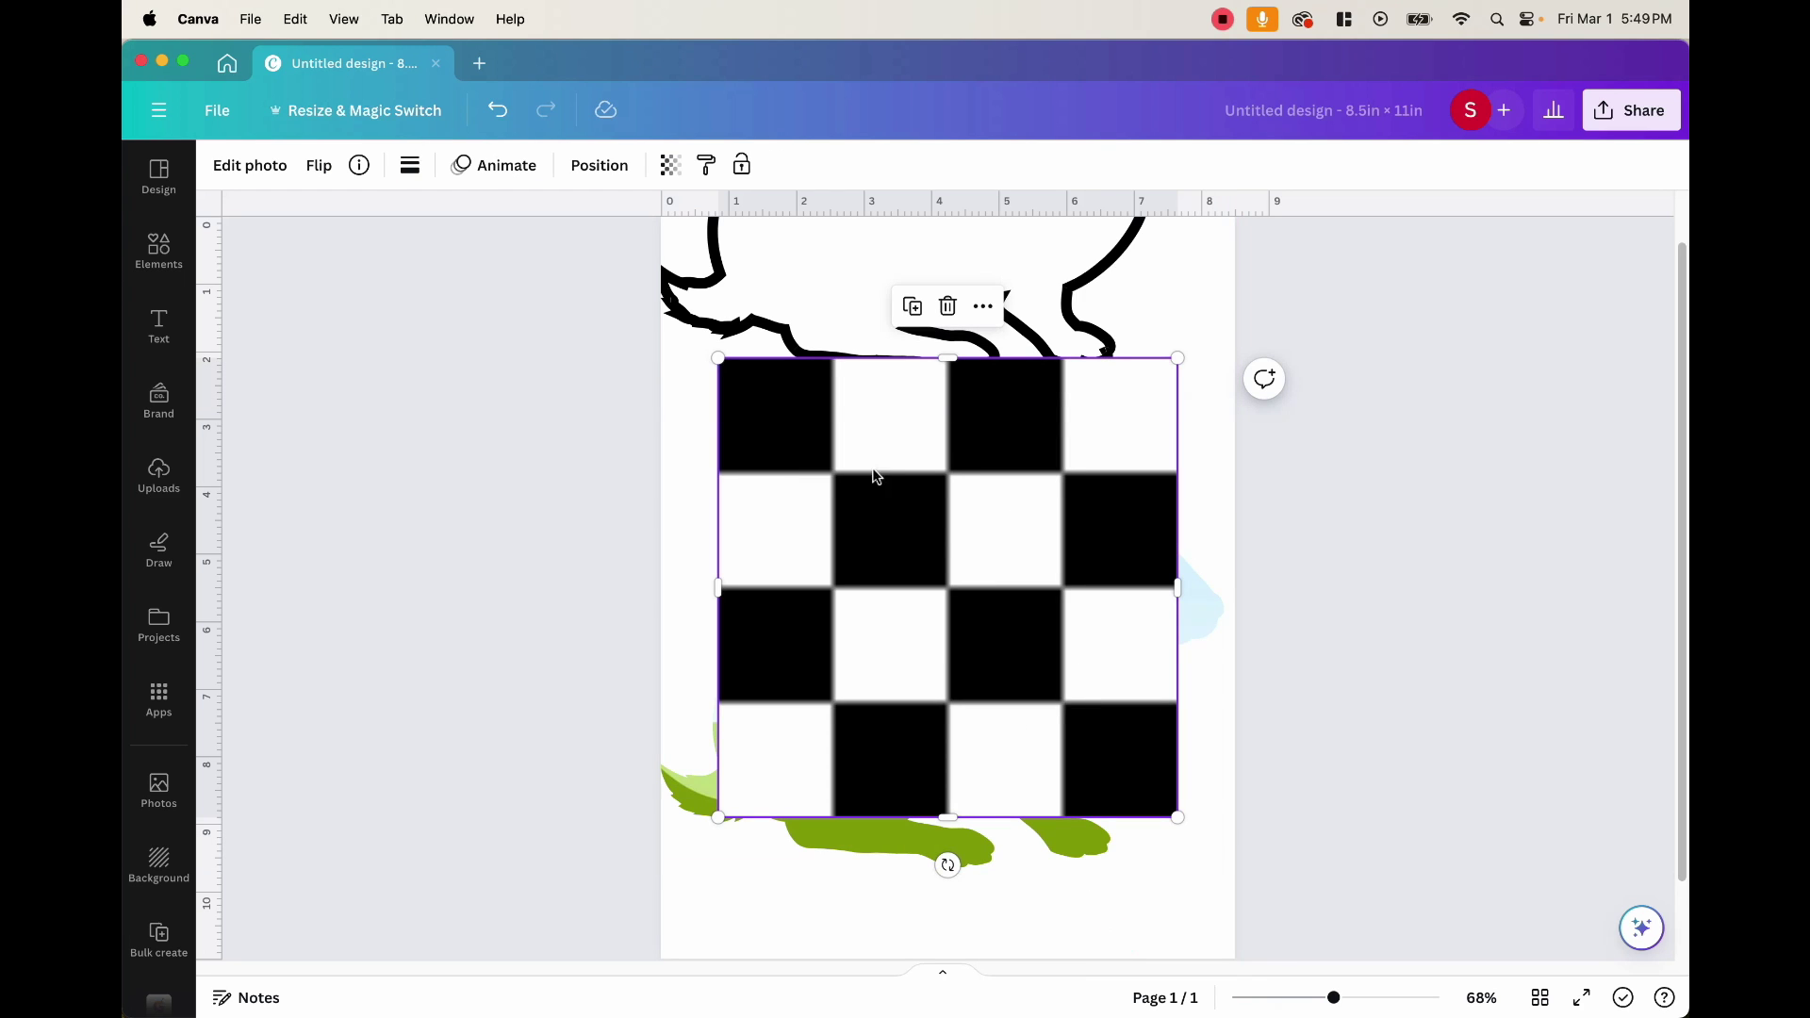
drag(930, 493, 751, 381)
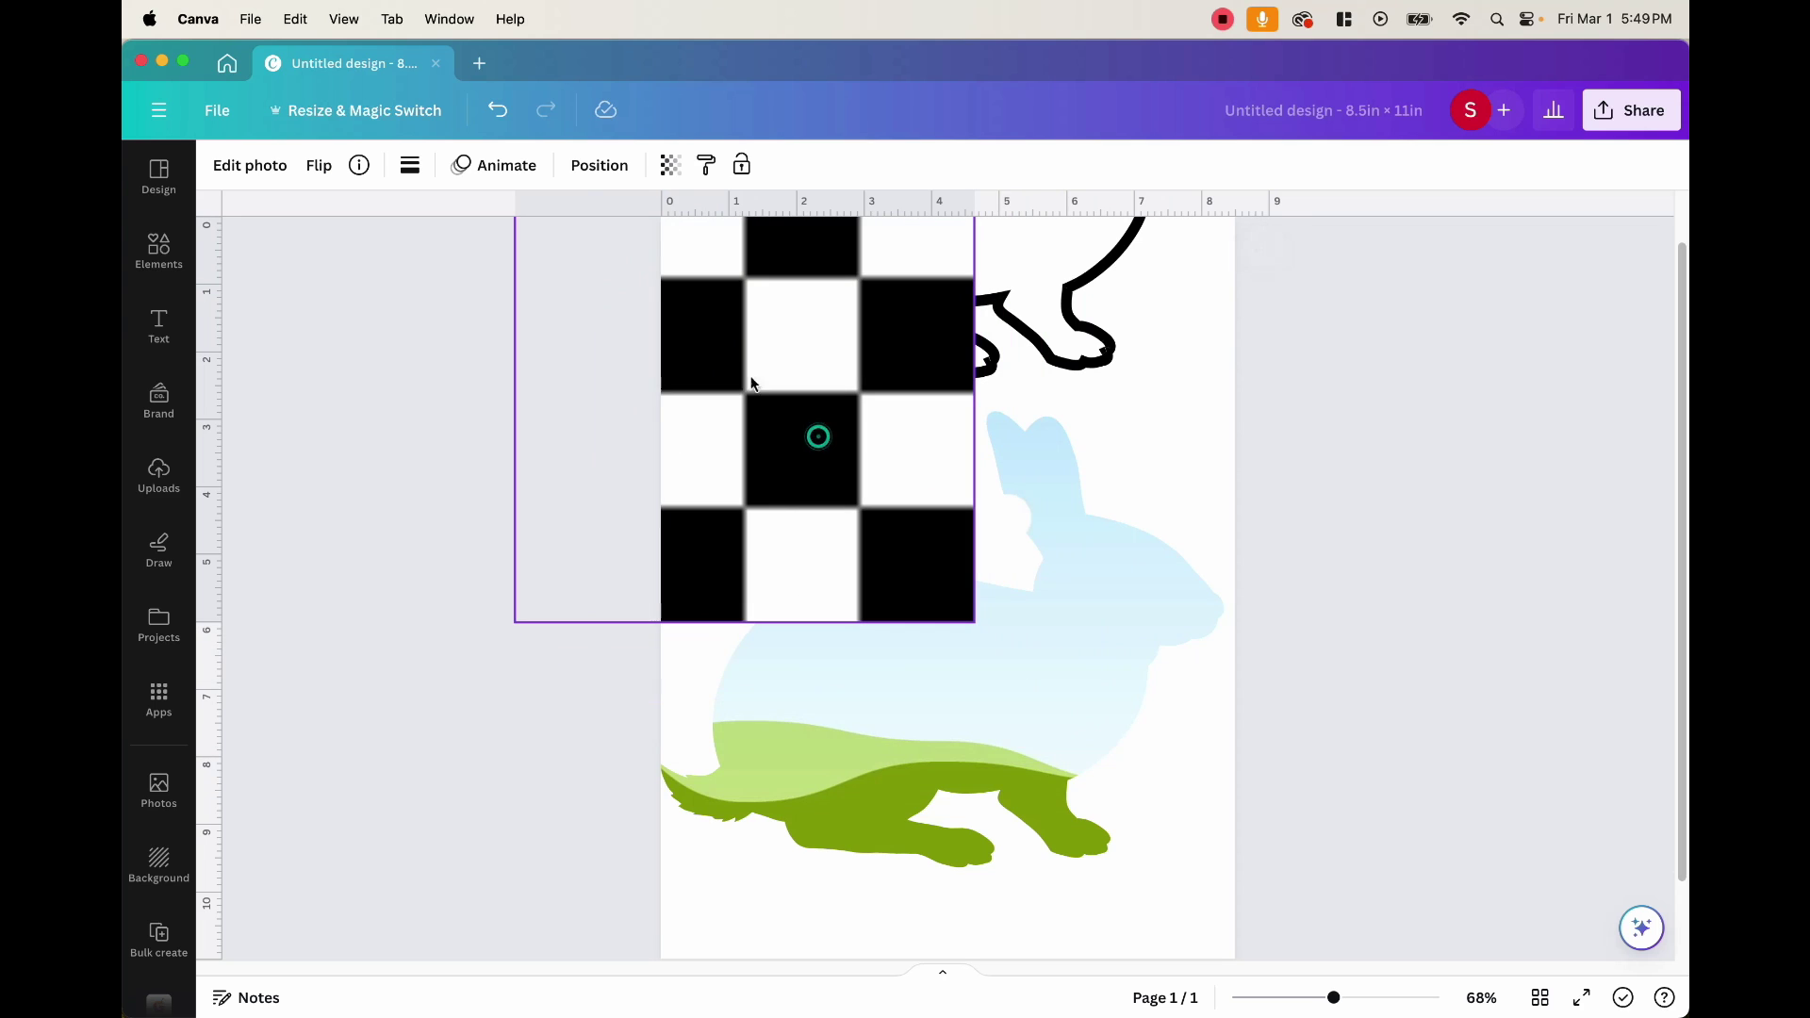
drag(1003, 711, 1009, 755)
drag(764, 417, 843, 533)
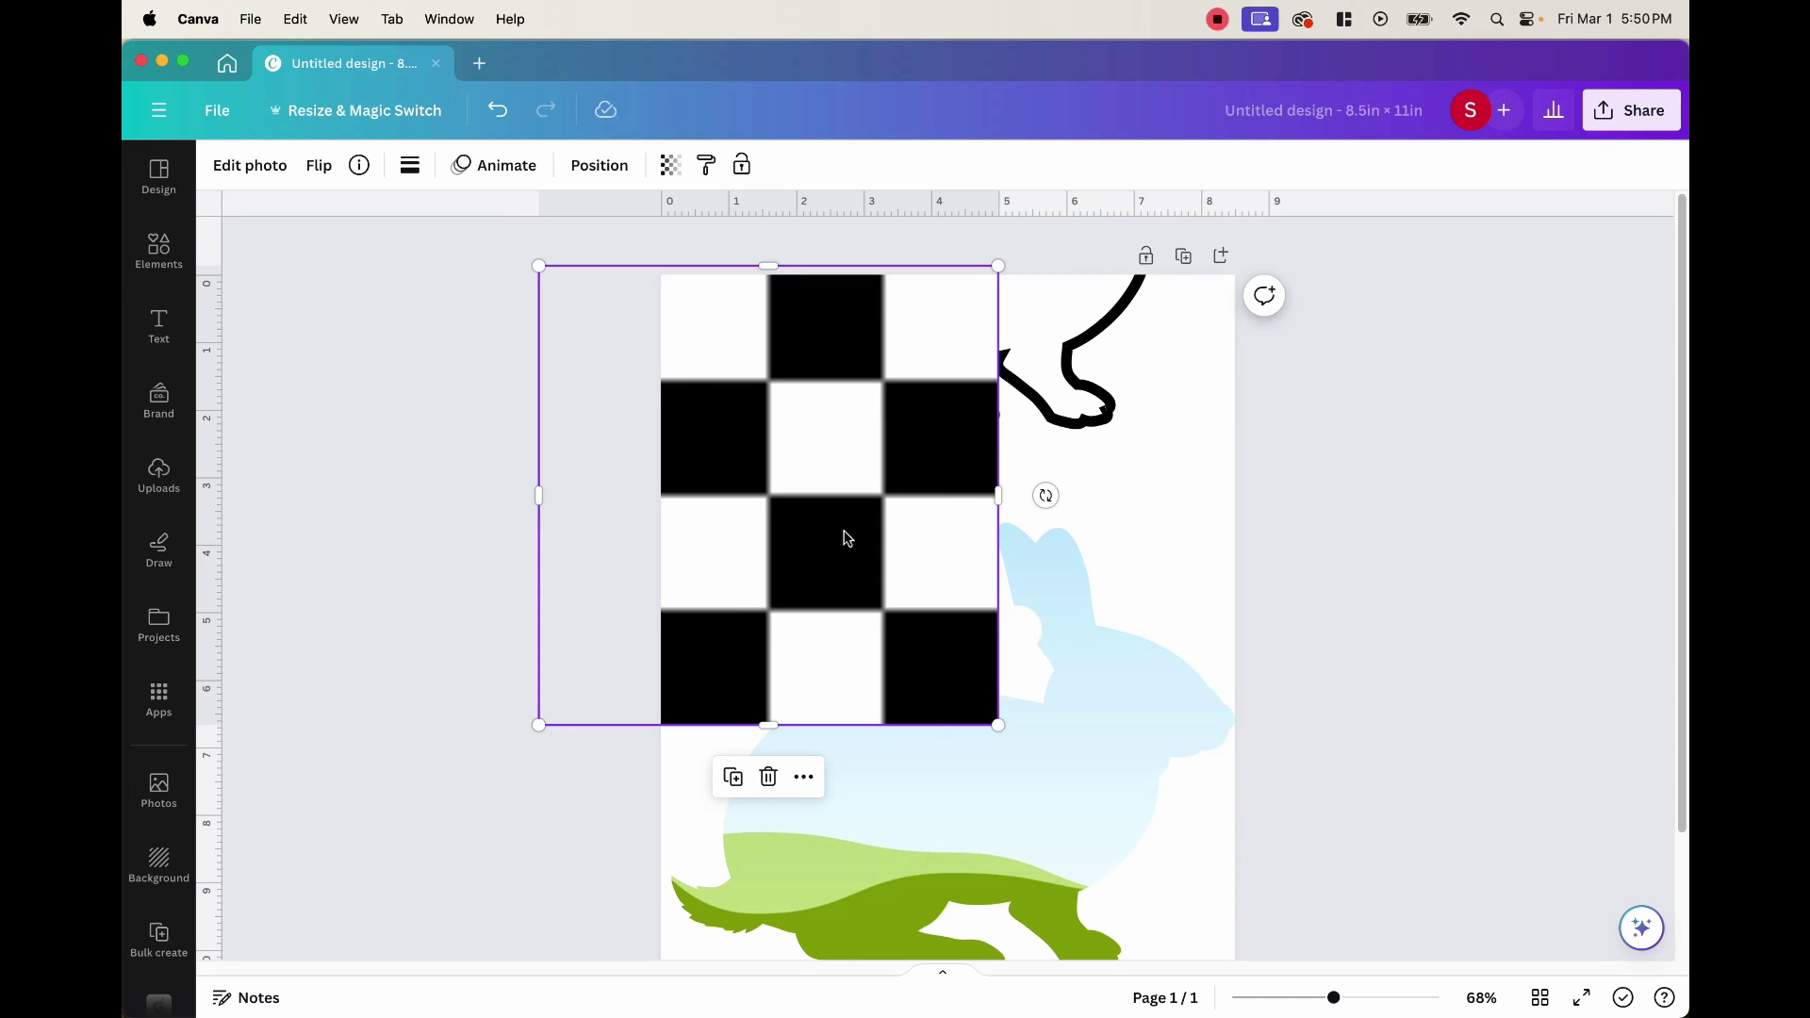
key(Delete)
Step: Browse the Creative Fabrica results for "coloring pattern" and open a Geometric Coloring Pattern Pages product
scroll(845, 532, down, 3)
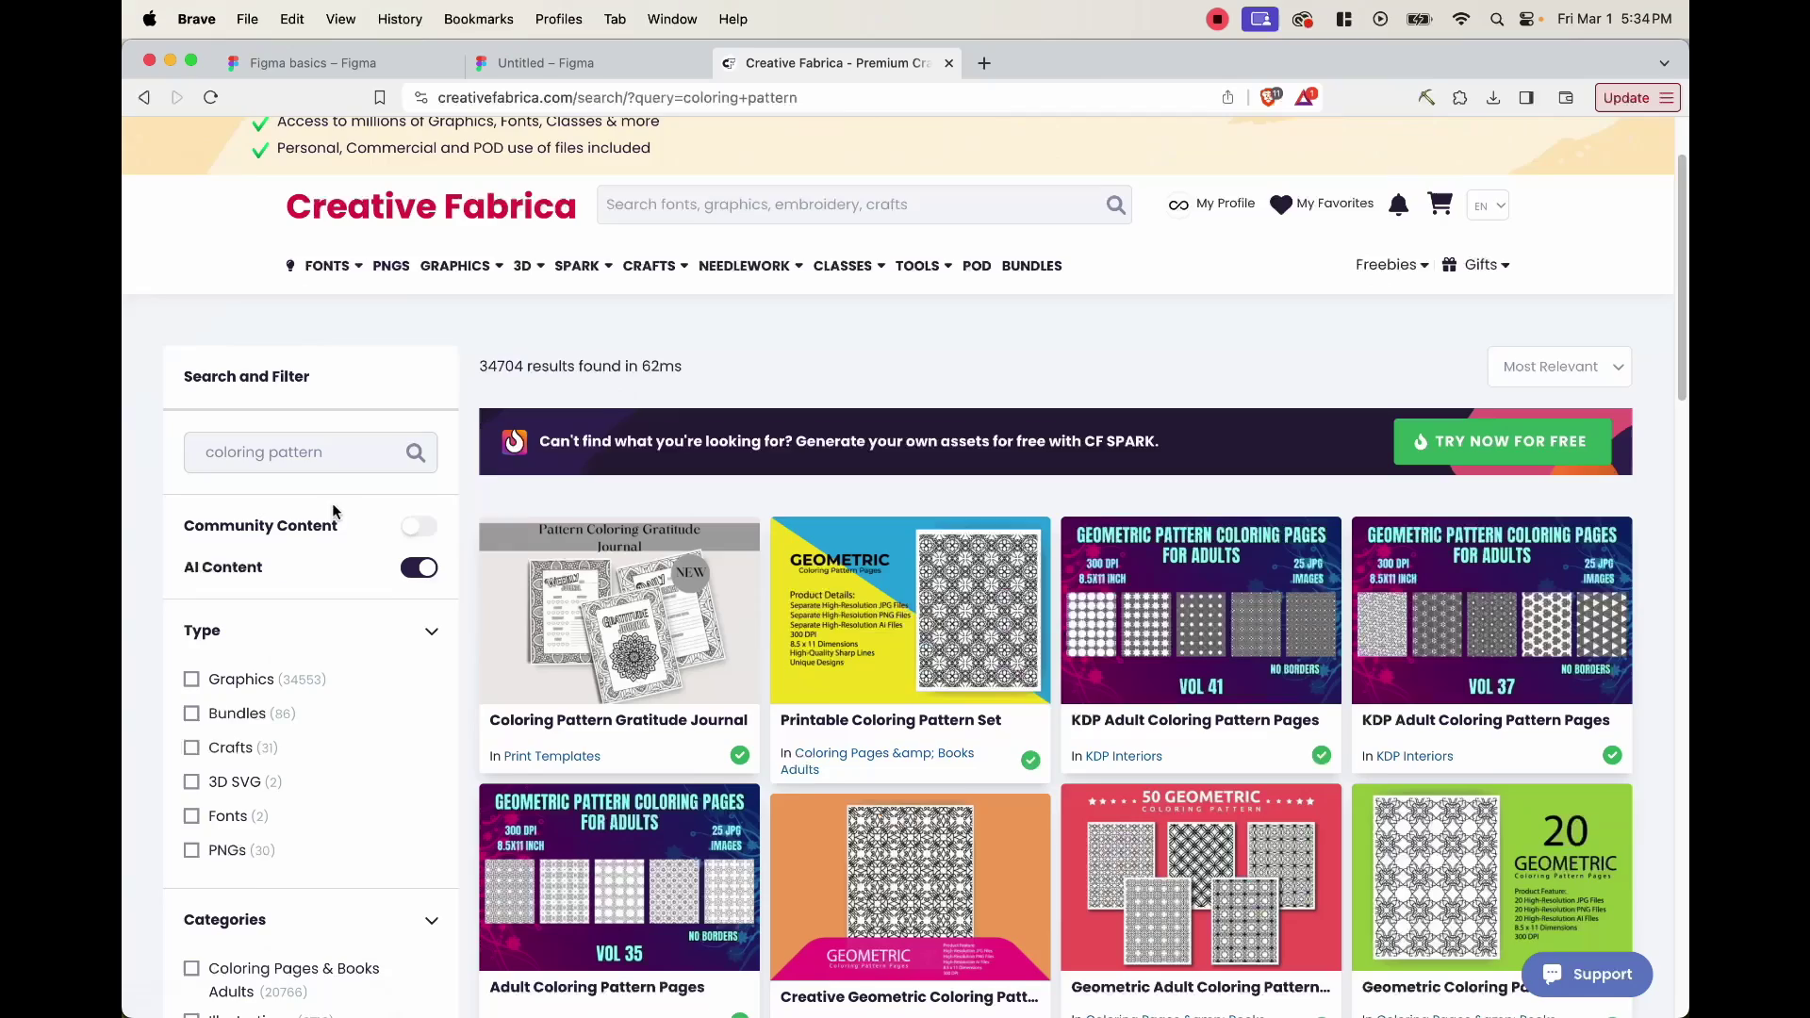
scroll(1243, 788, down, 3)
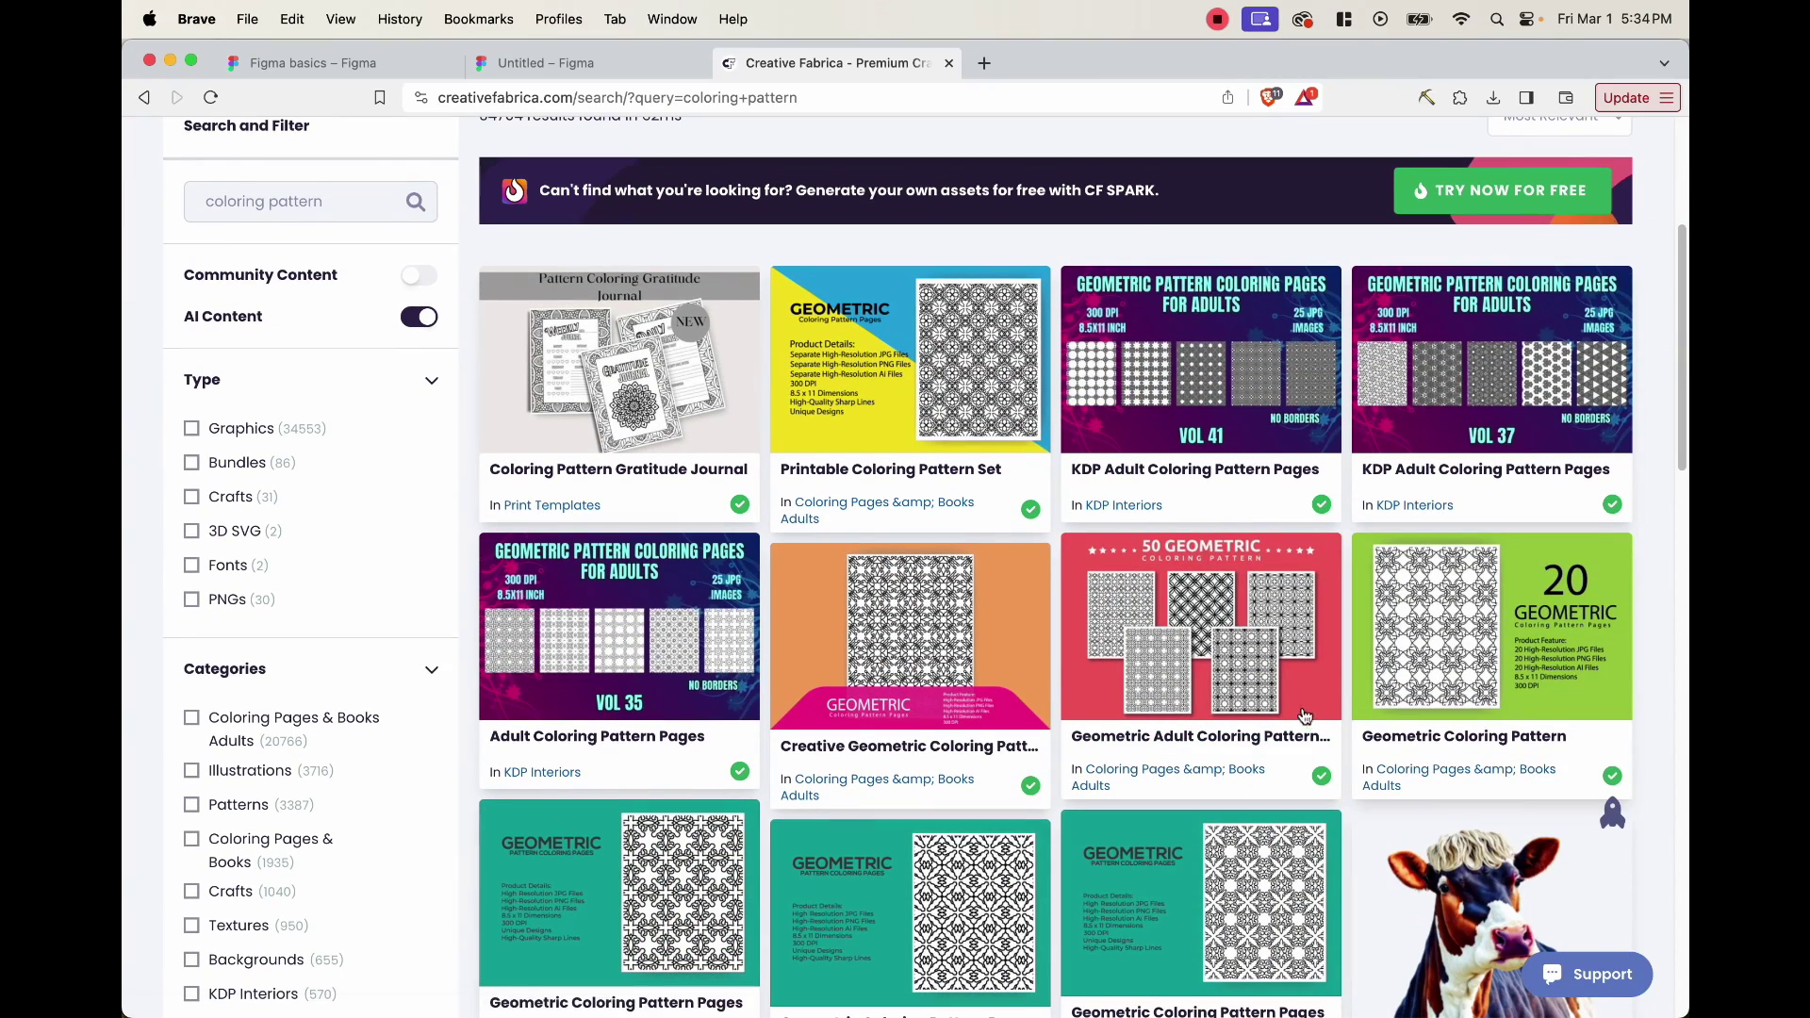
scroll(1265, 677, down, 3)
scroll(1263, 675, down, 3)
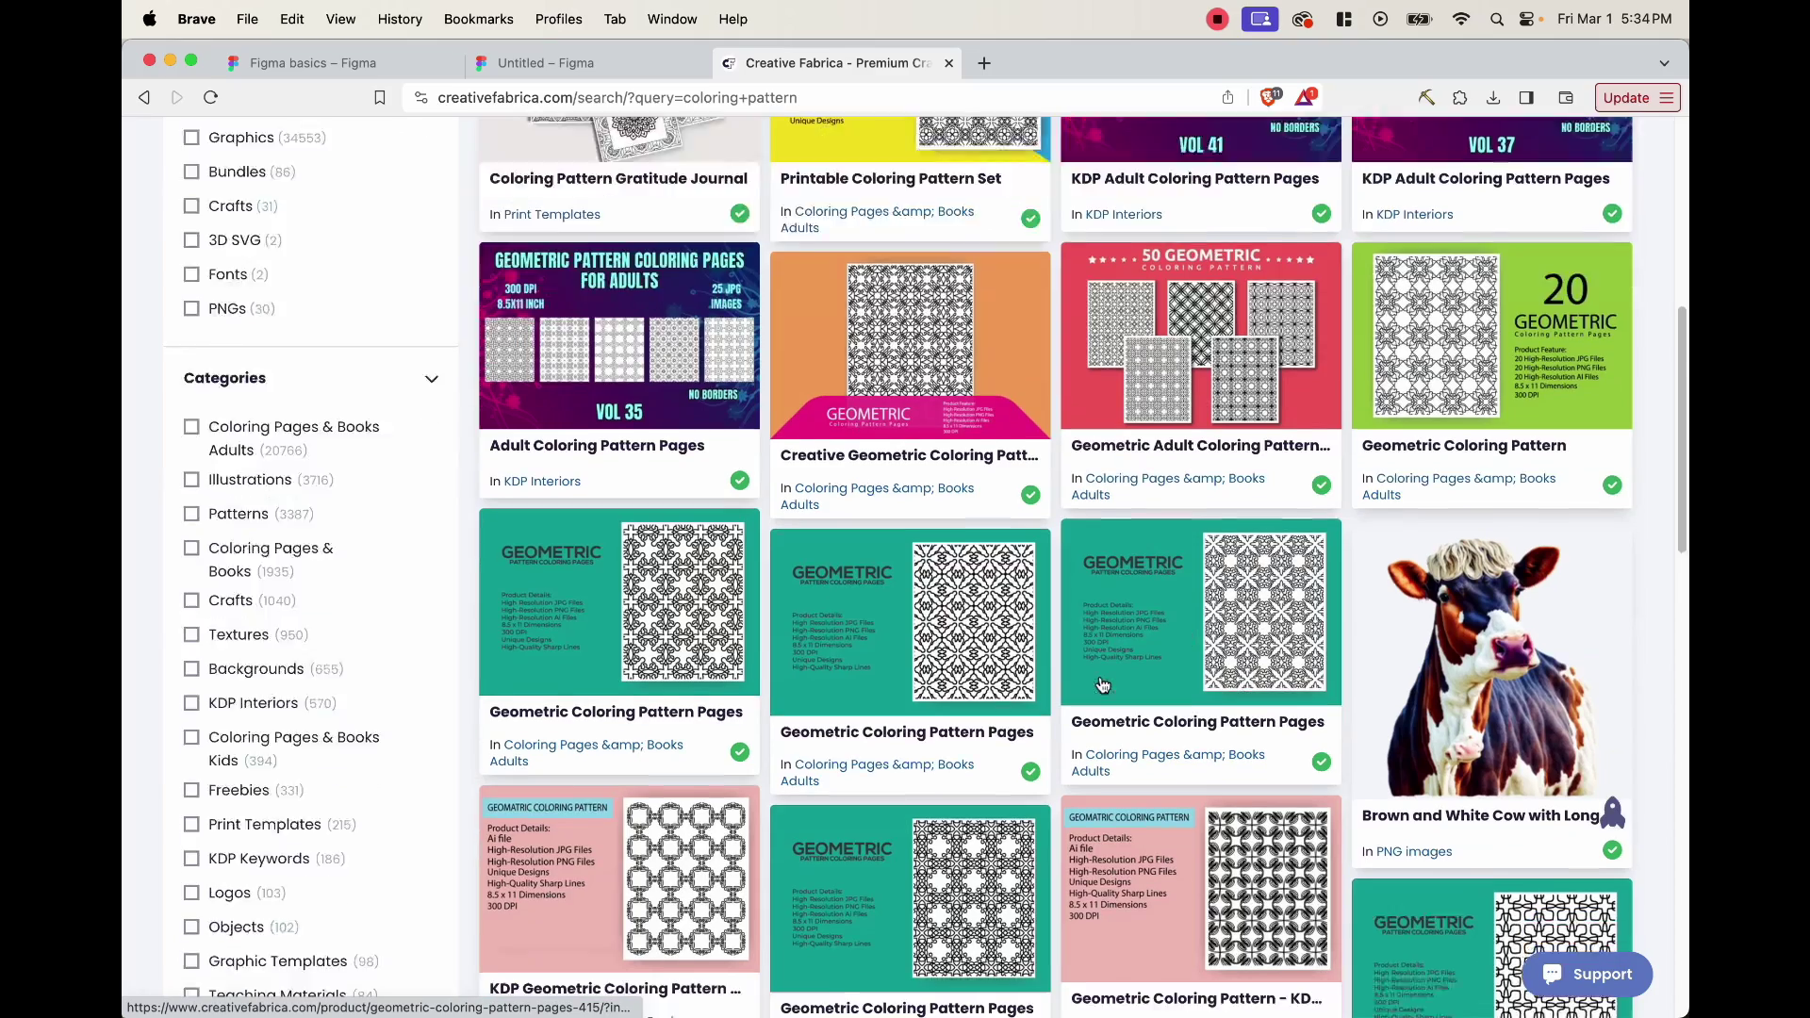
scroll(1077, 736, down, 3)
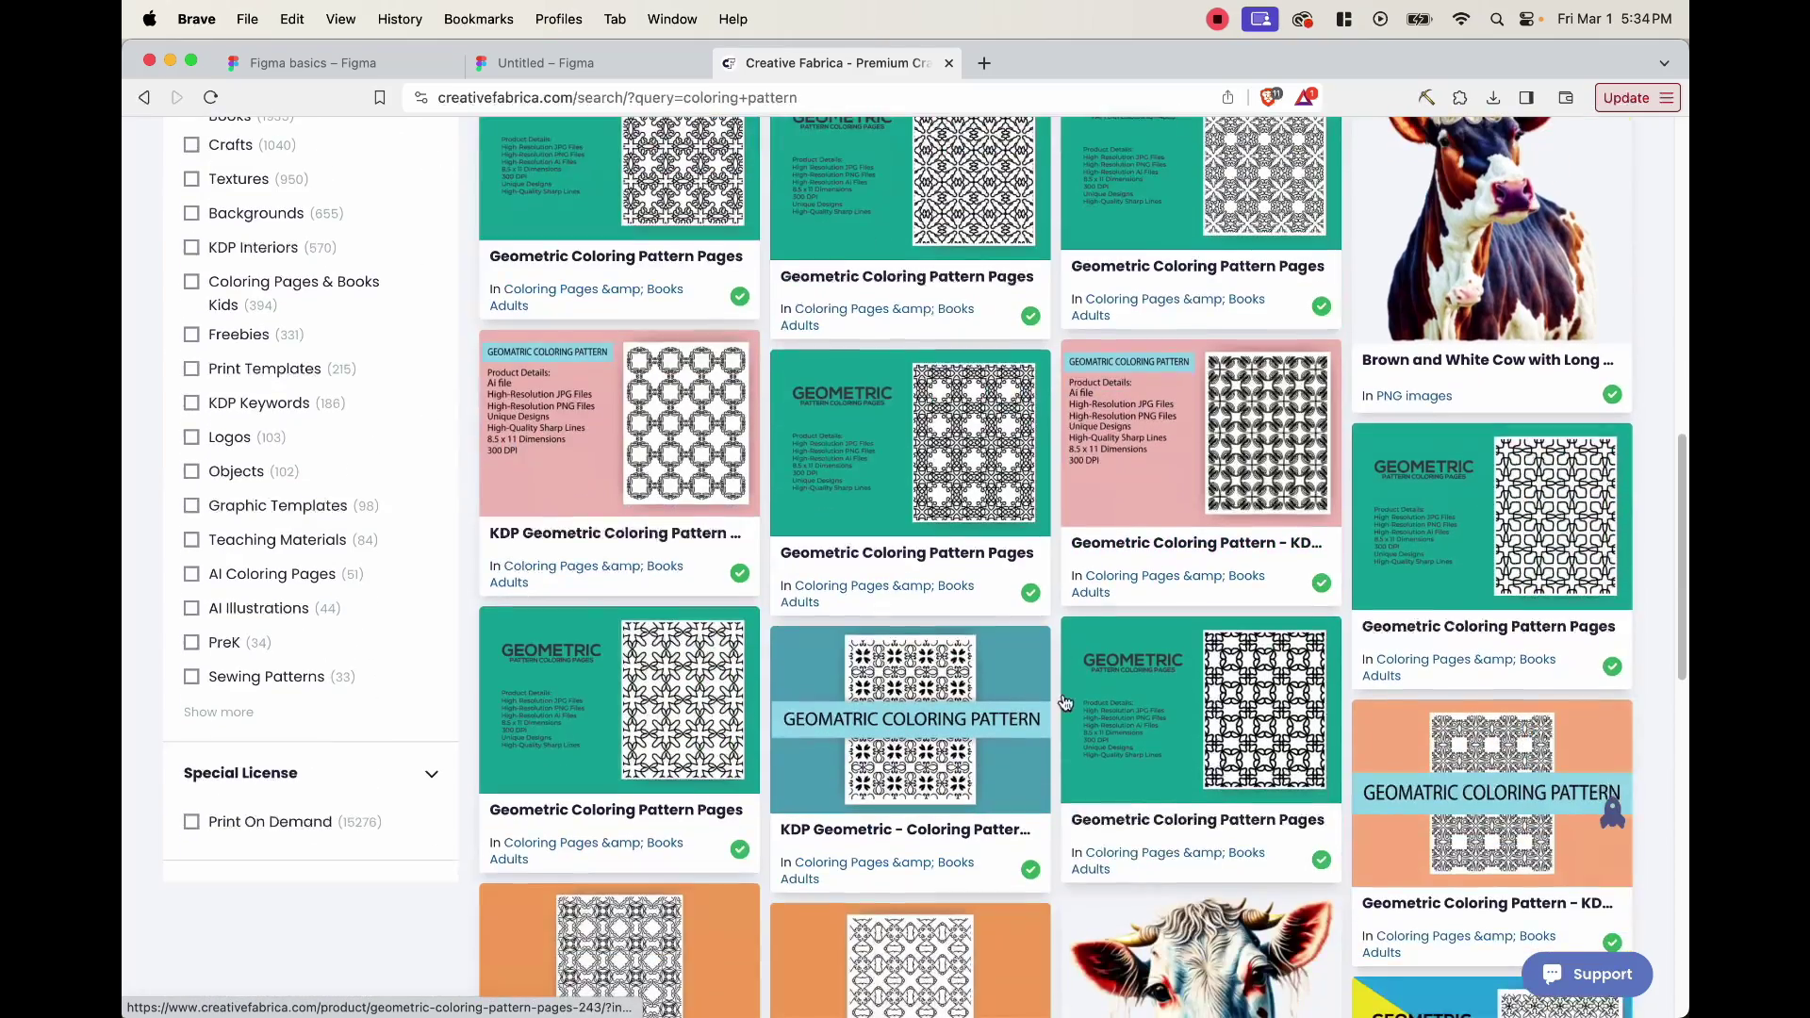
scroll(1094, 717, down, 4)
scroll(1103, 697, up, 3)
scroll(1111, 702, up, 3)
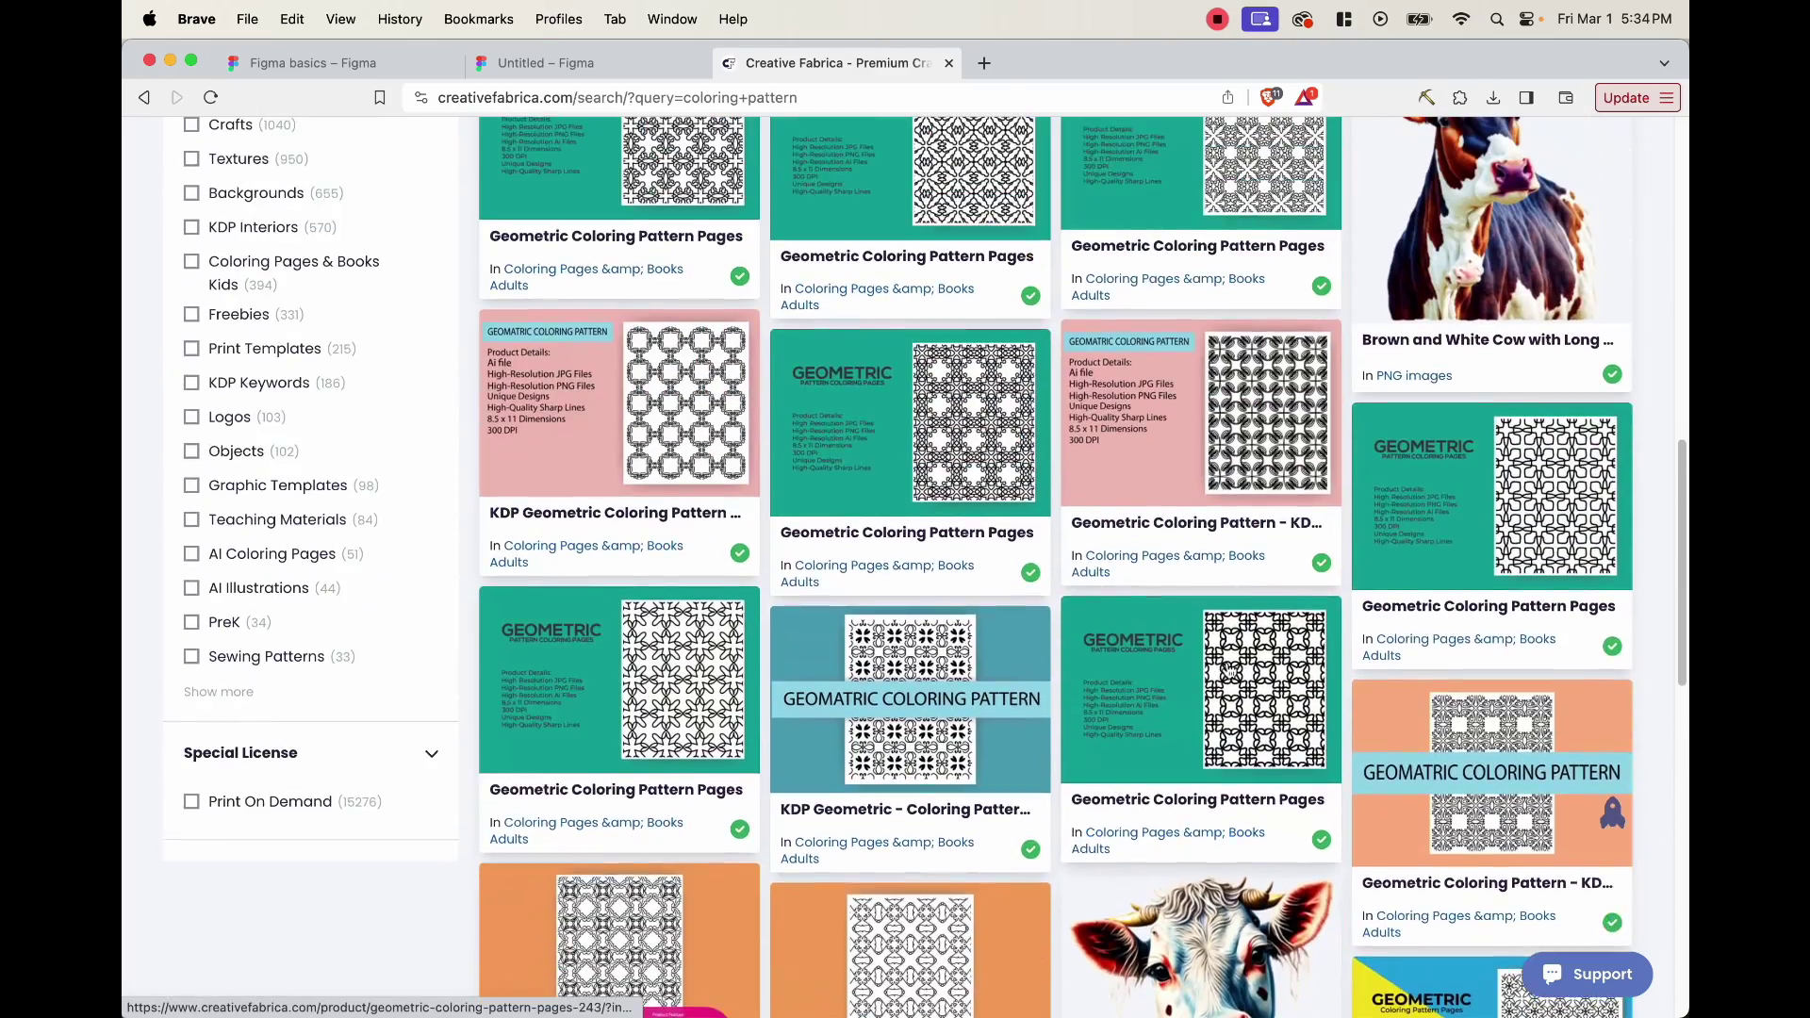
click(1487, 641)
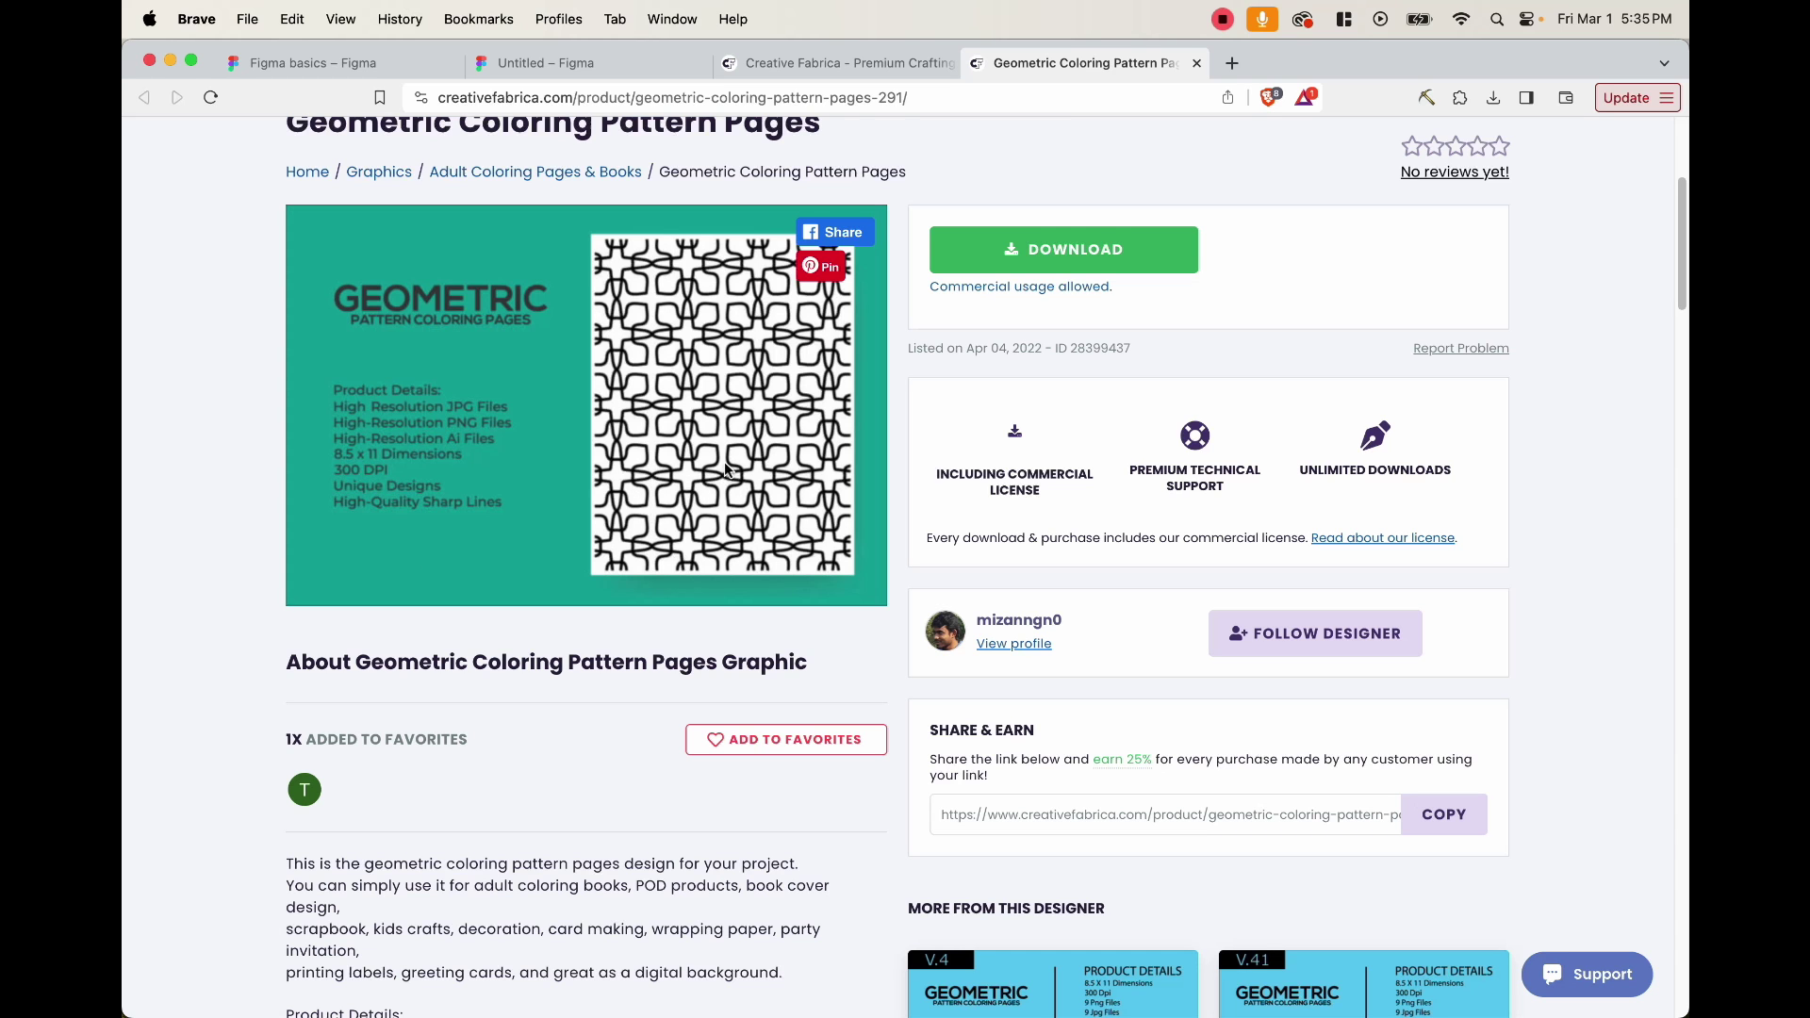
Step: Review the product details of the Geometric Coloring Pattern Pages and download the pack
scroll(730, 387, down, 5)
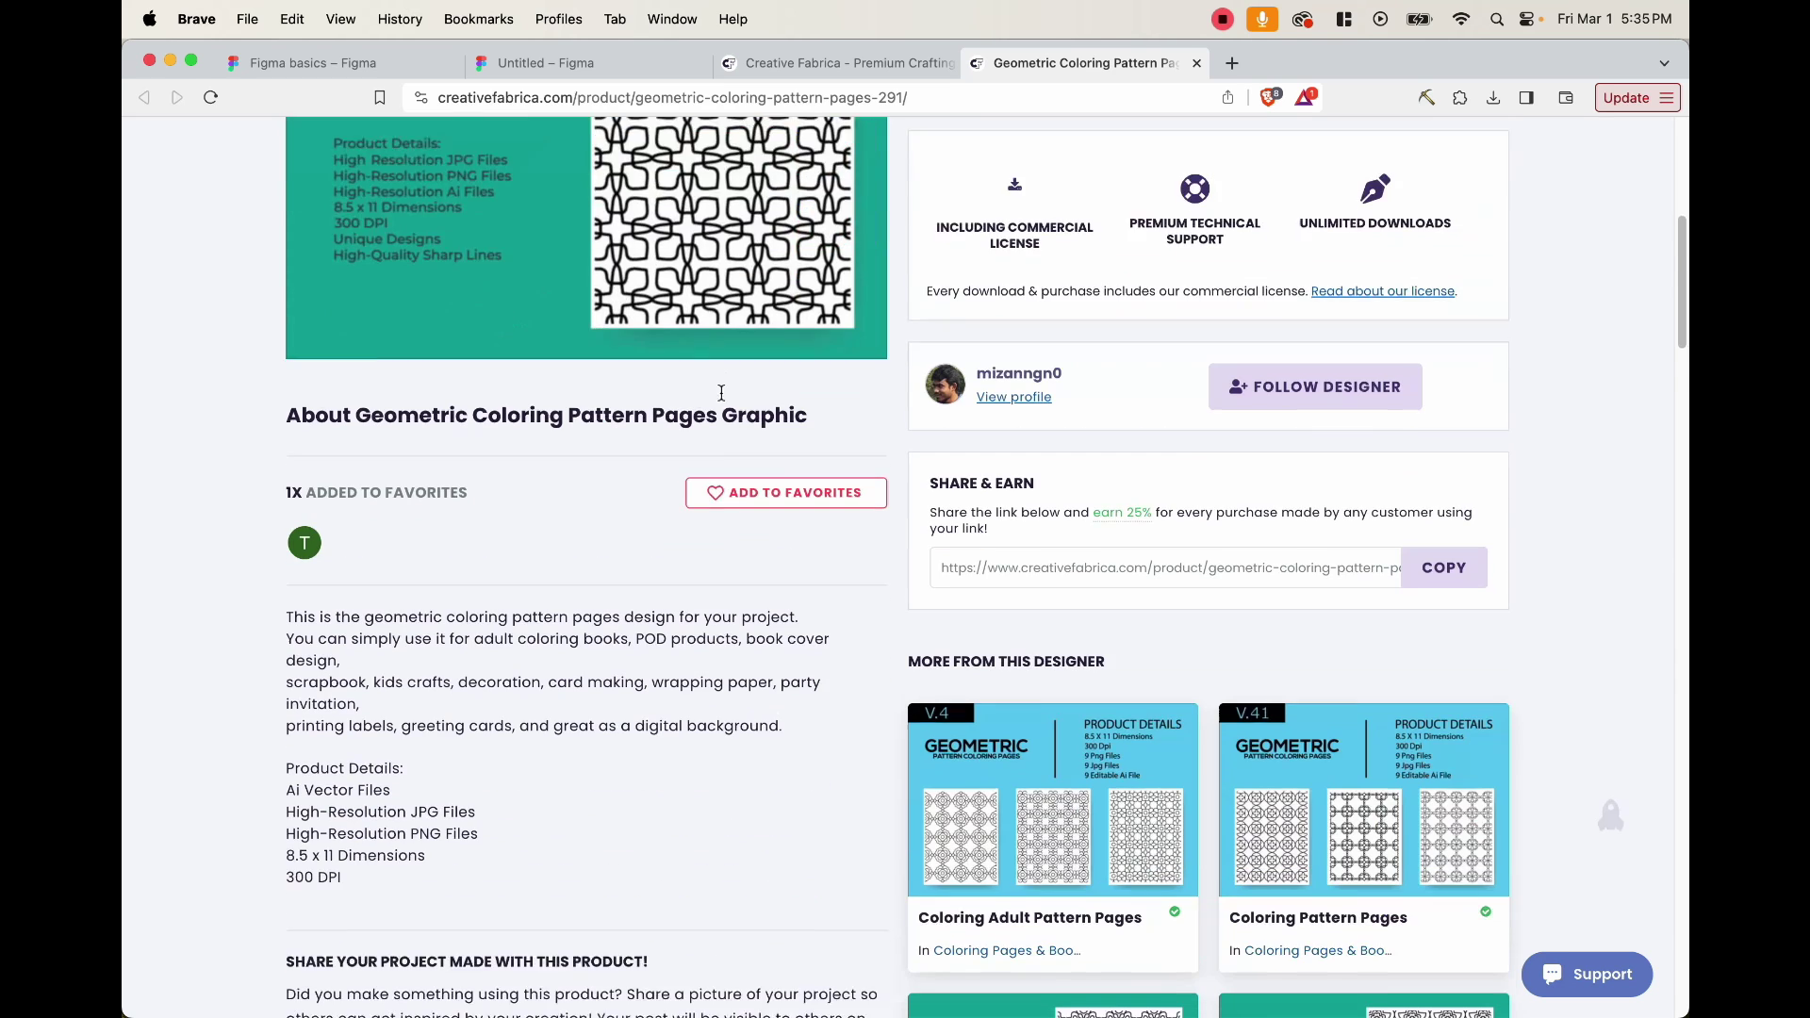
drag(290, 563, 484, 562)
click(488, 562)
scroll(604, 564, up, 5)
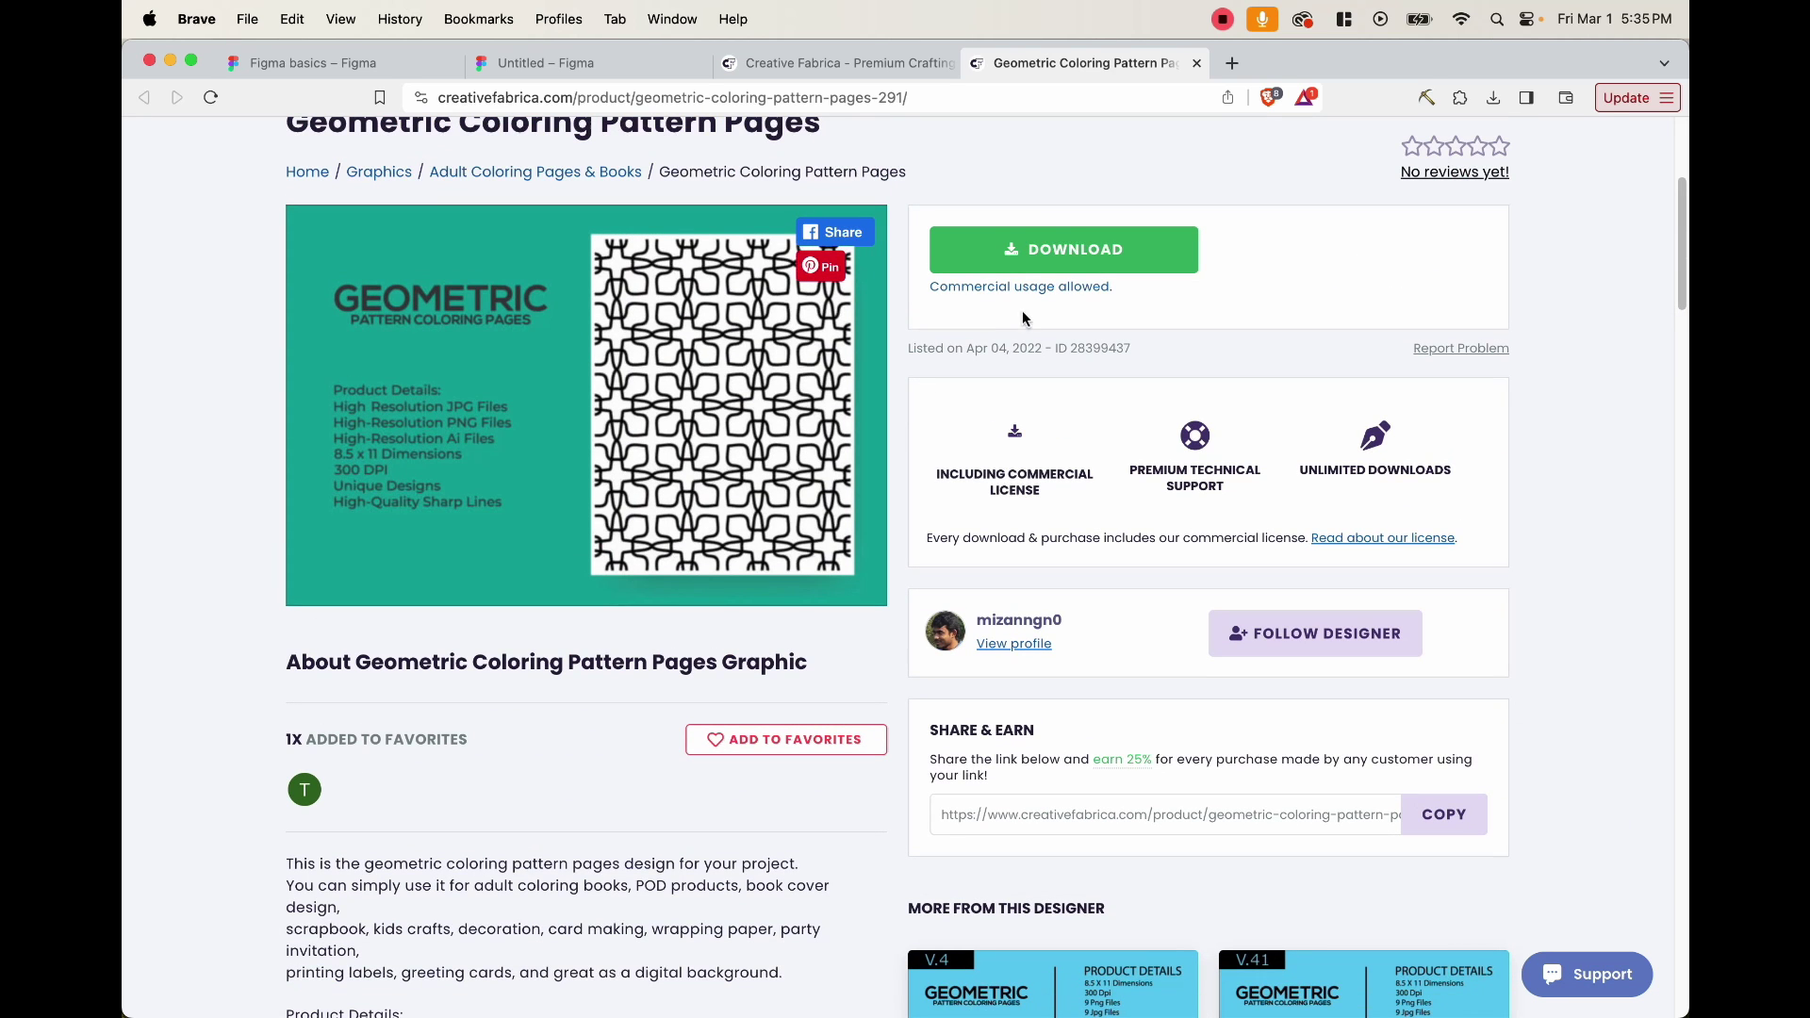
click(1063, 250)
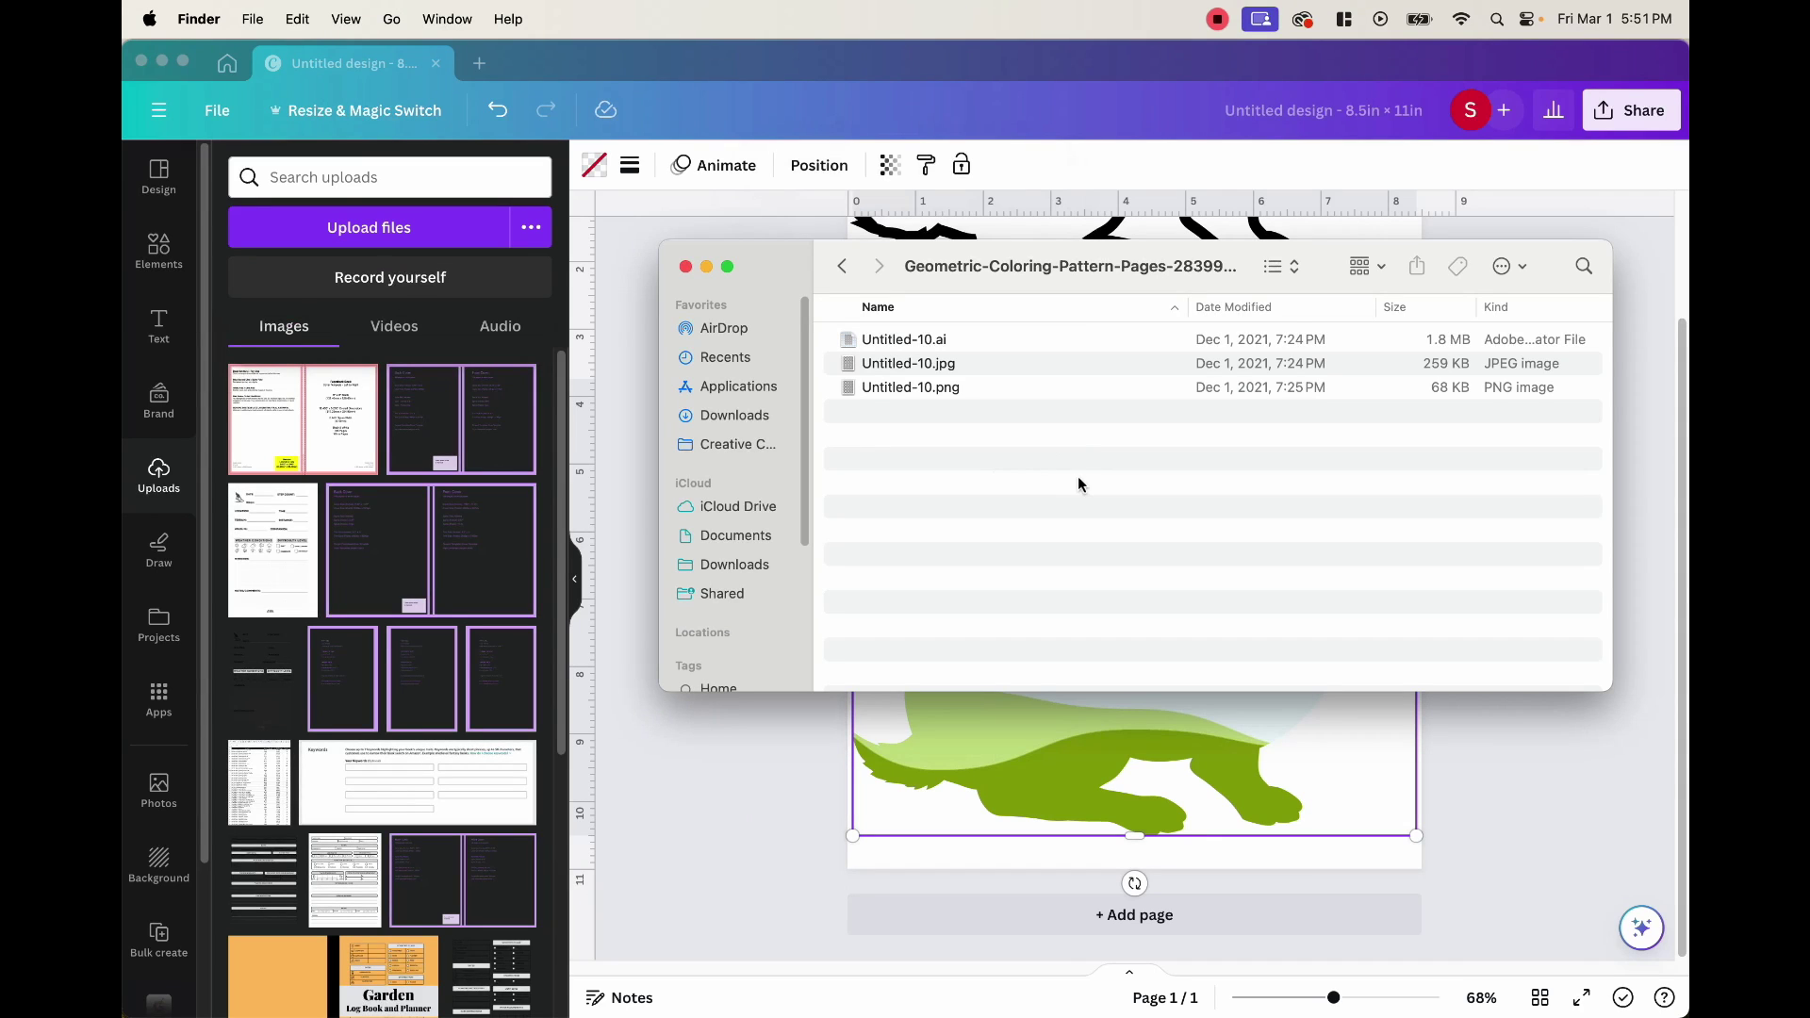
Step: Upload Untitled-10.jpg from the downloaded pattern folder to Canva and fill the rabbit frame with it
drag(980, 373, 443, 325)
click(686, 265)
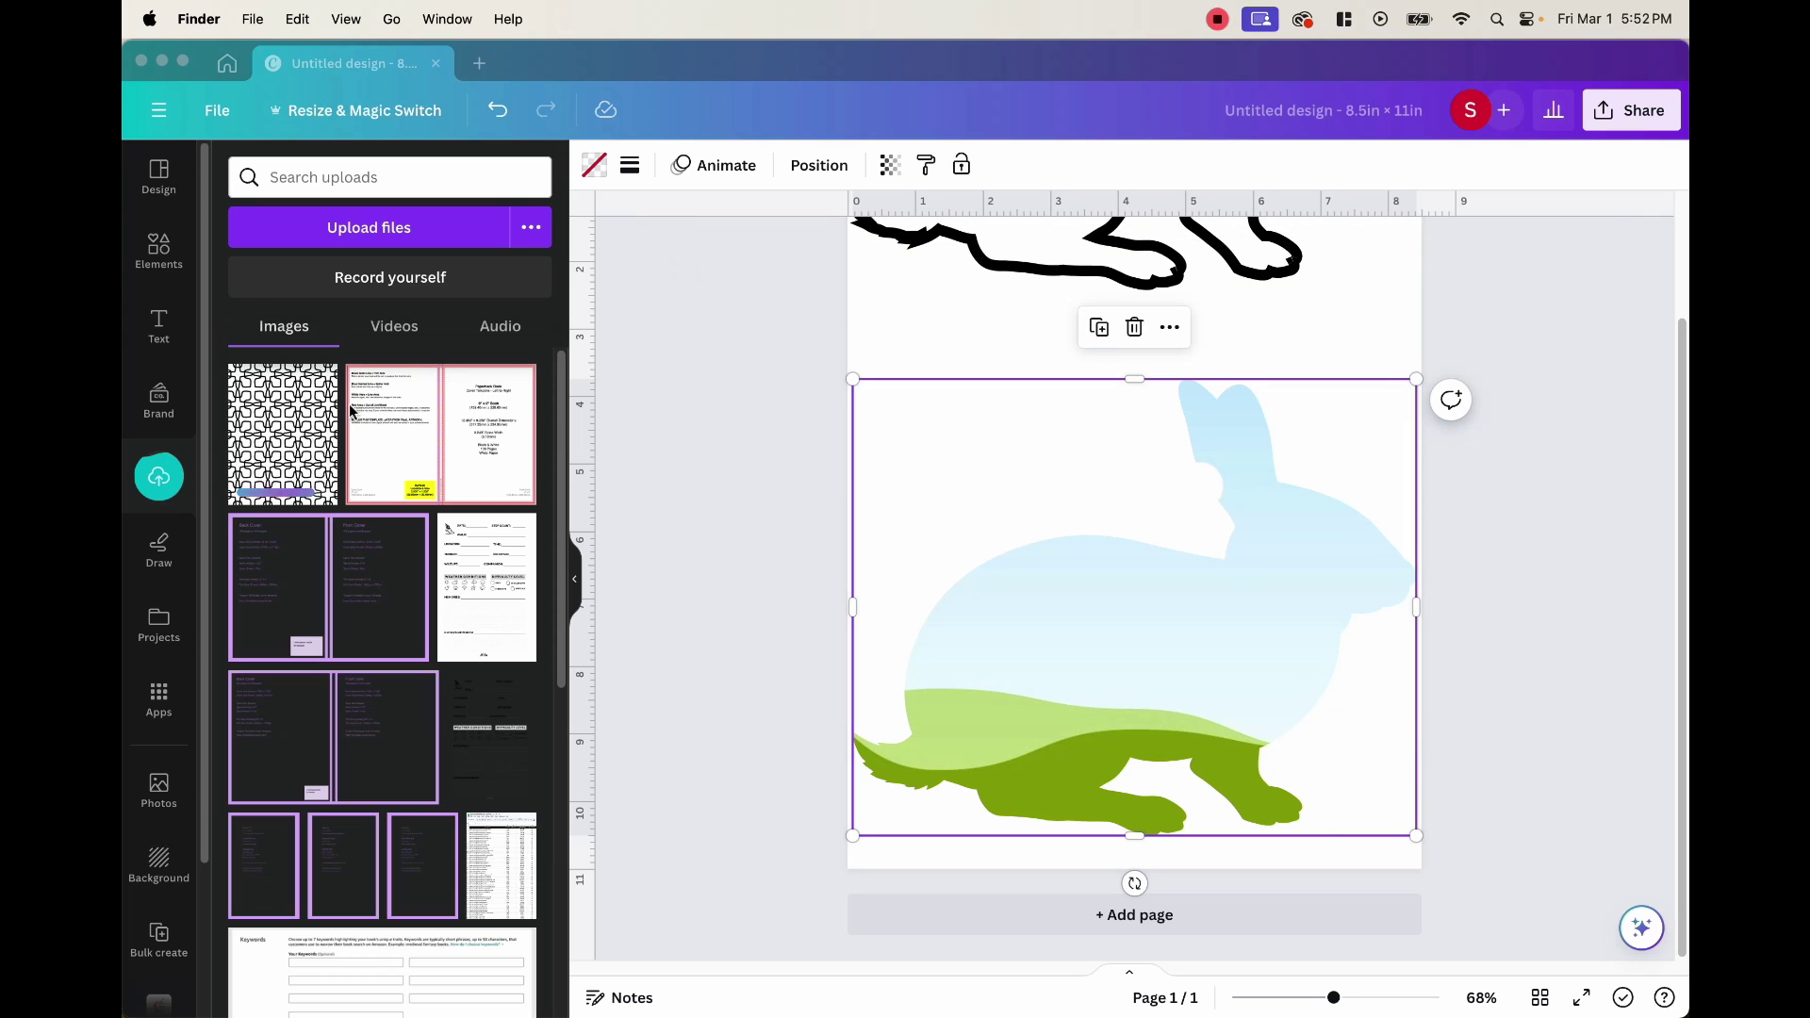
click(270, 434)
drag(1109, 445, 1211, 634)
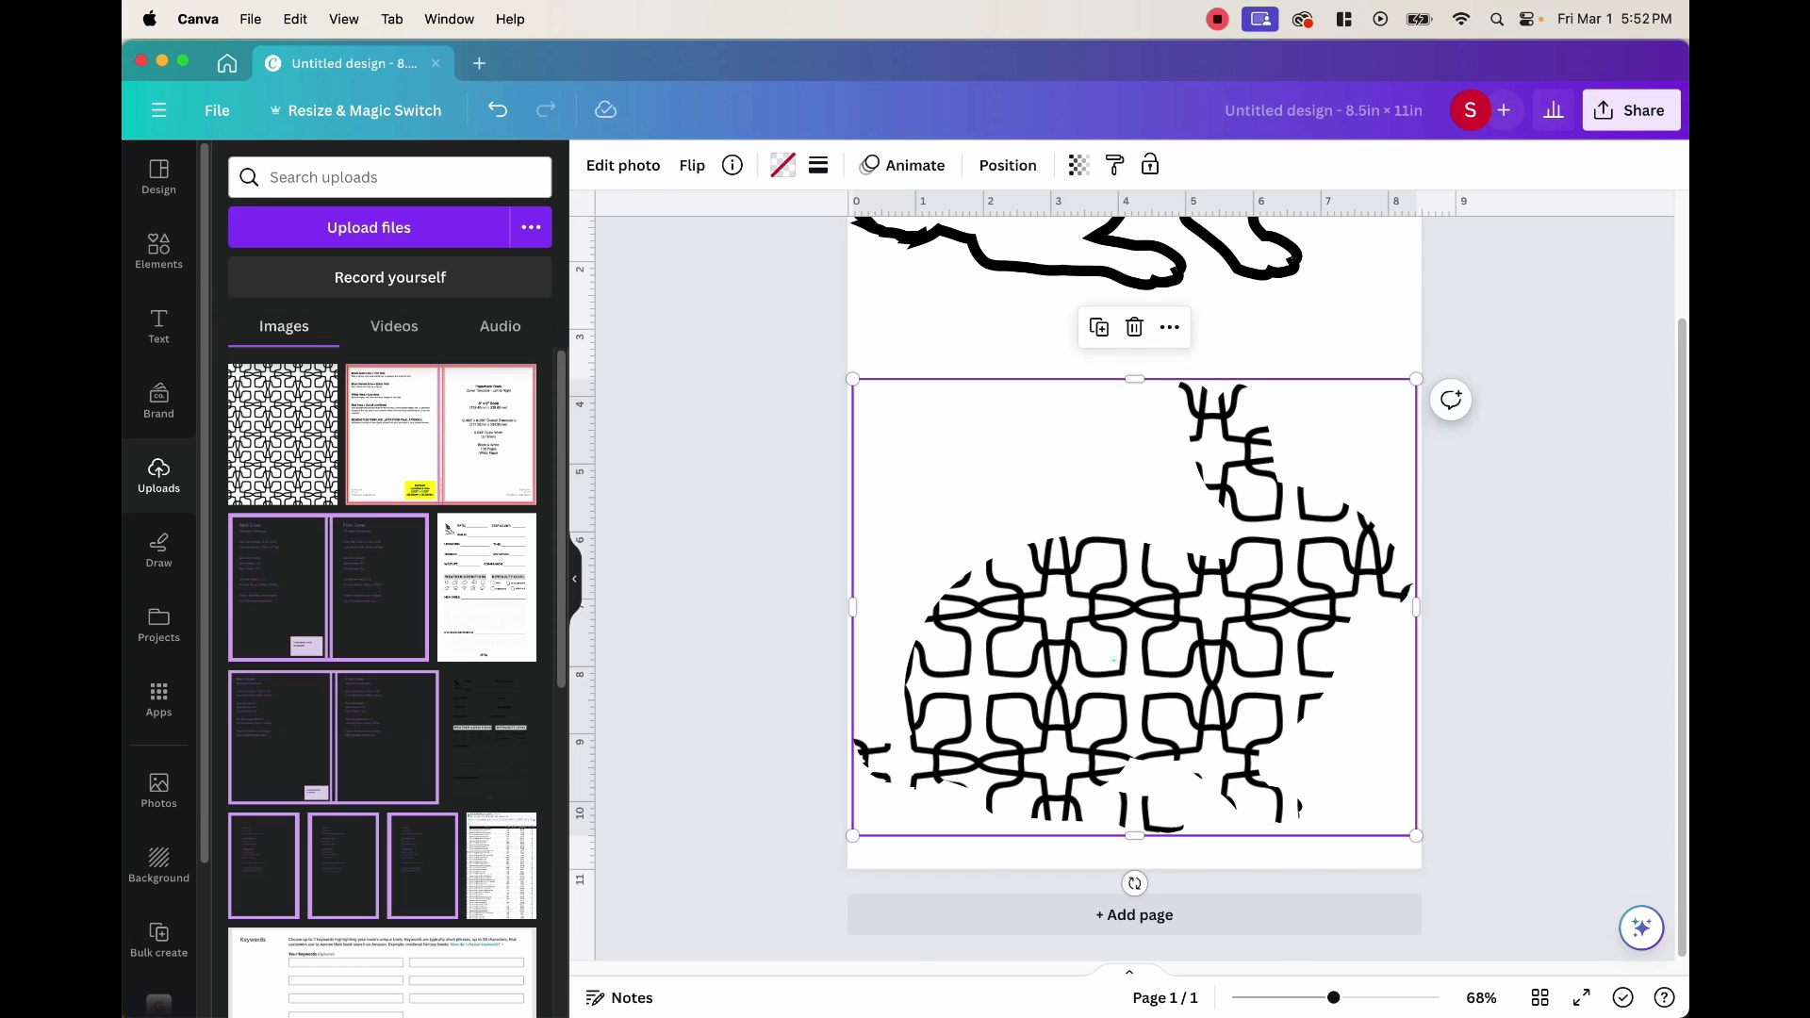
Step: Reposition the geometric pattern downward inside the rabbit frame
double_click(1116, 667)
drag(1115, 667, 1122, 771)
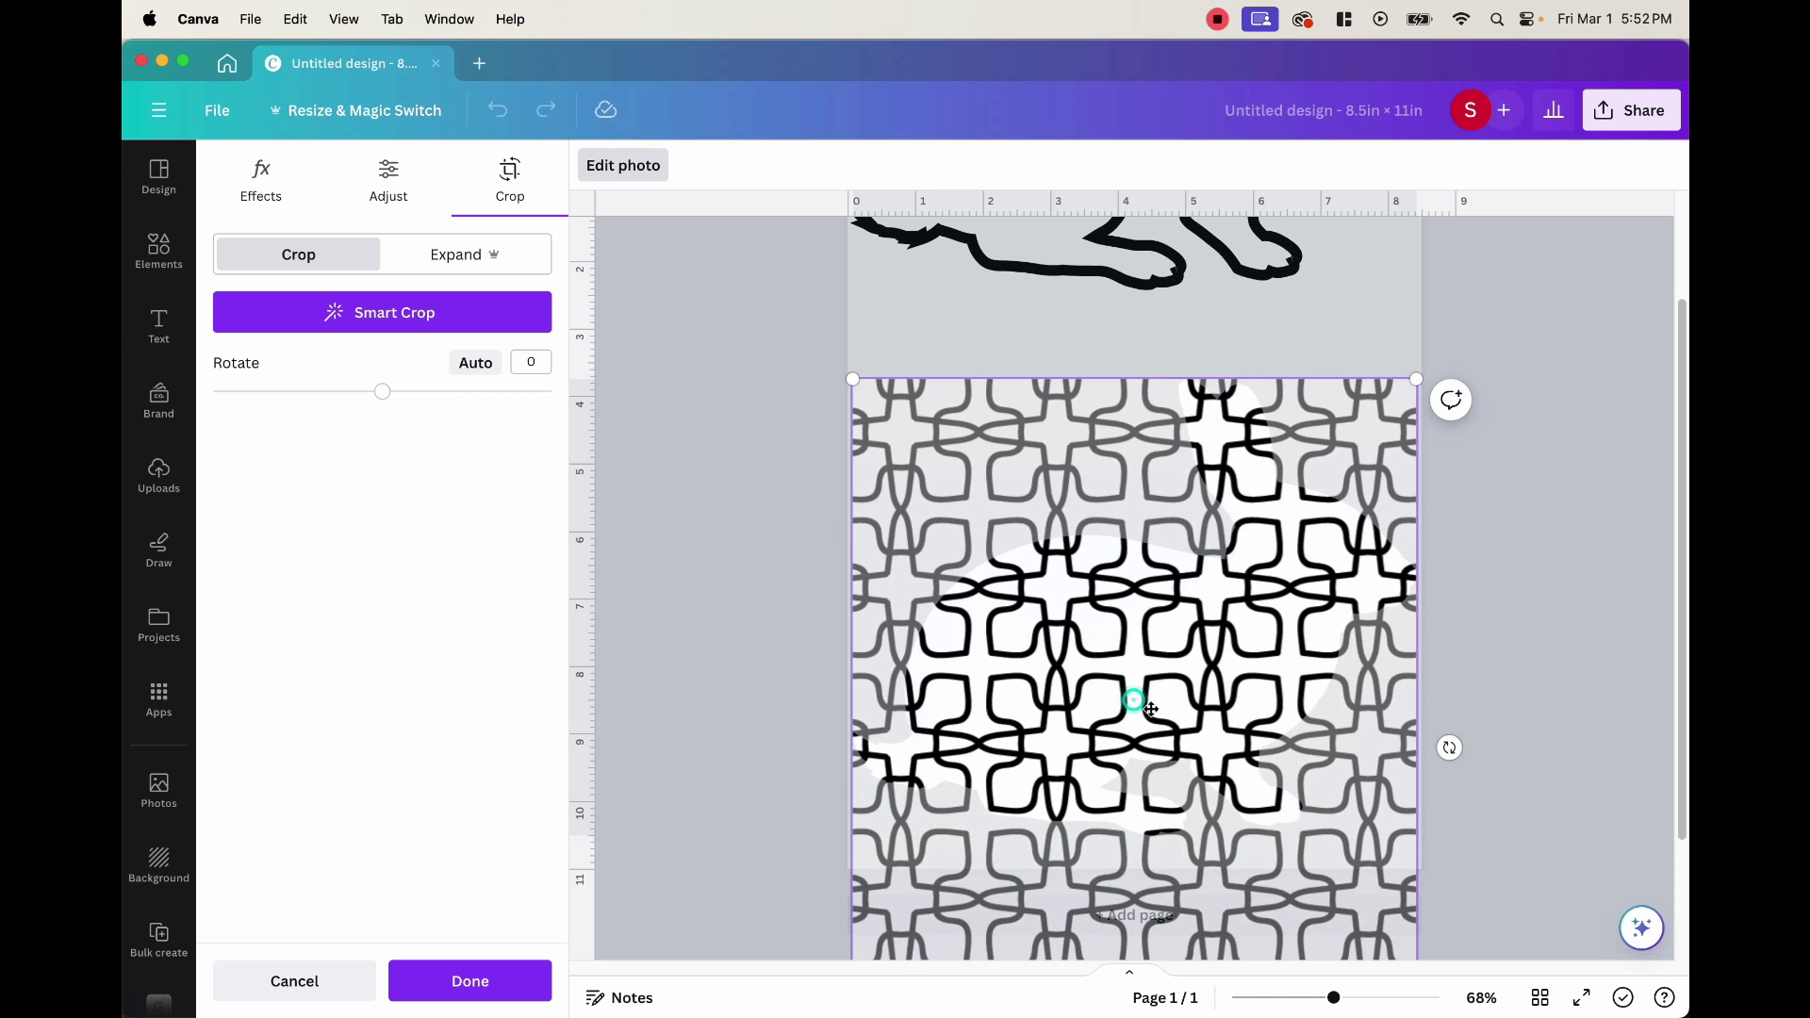
click(1322, 319)
Step: Move the pattern-filled rabbit up the page so its ears overlap the outline's feet
scroll(1571, 630, up, 3)
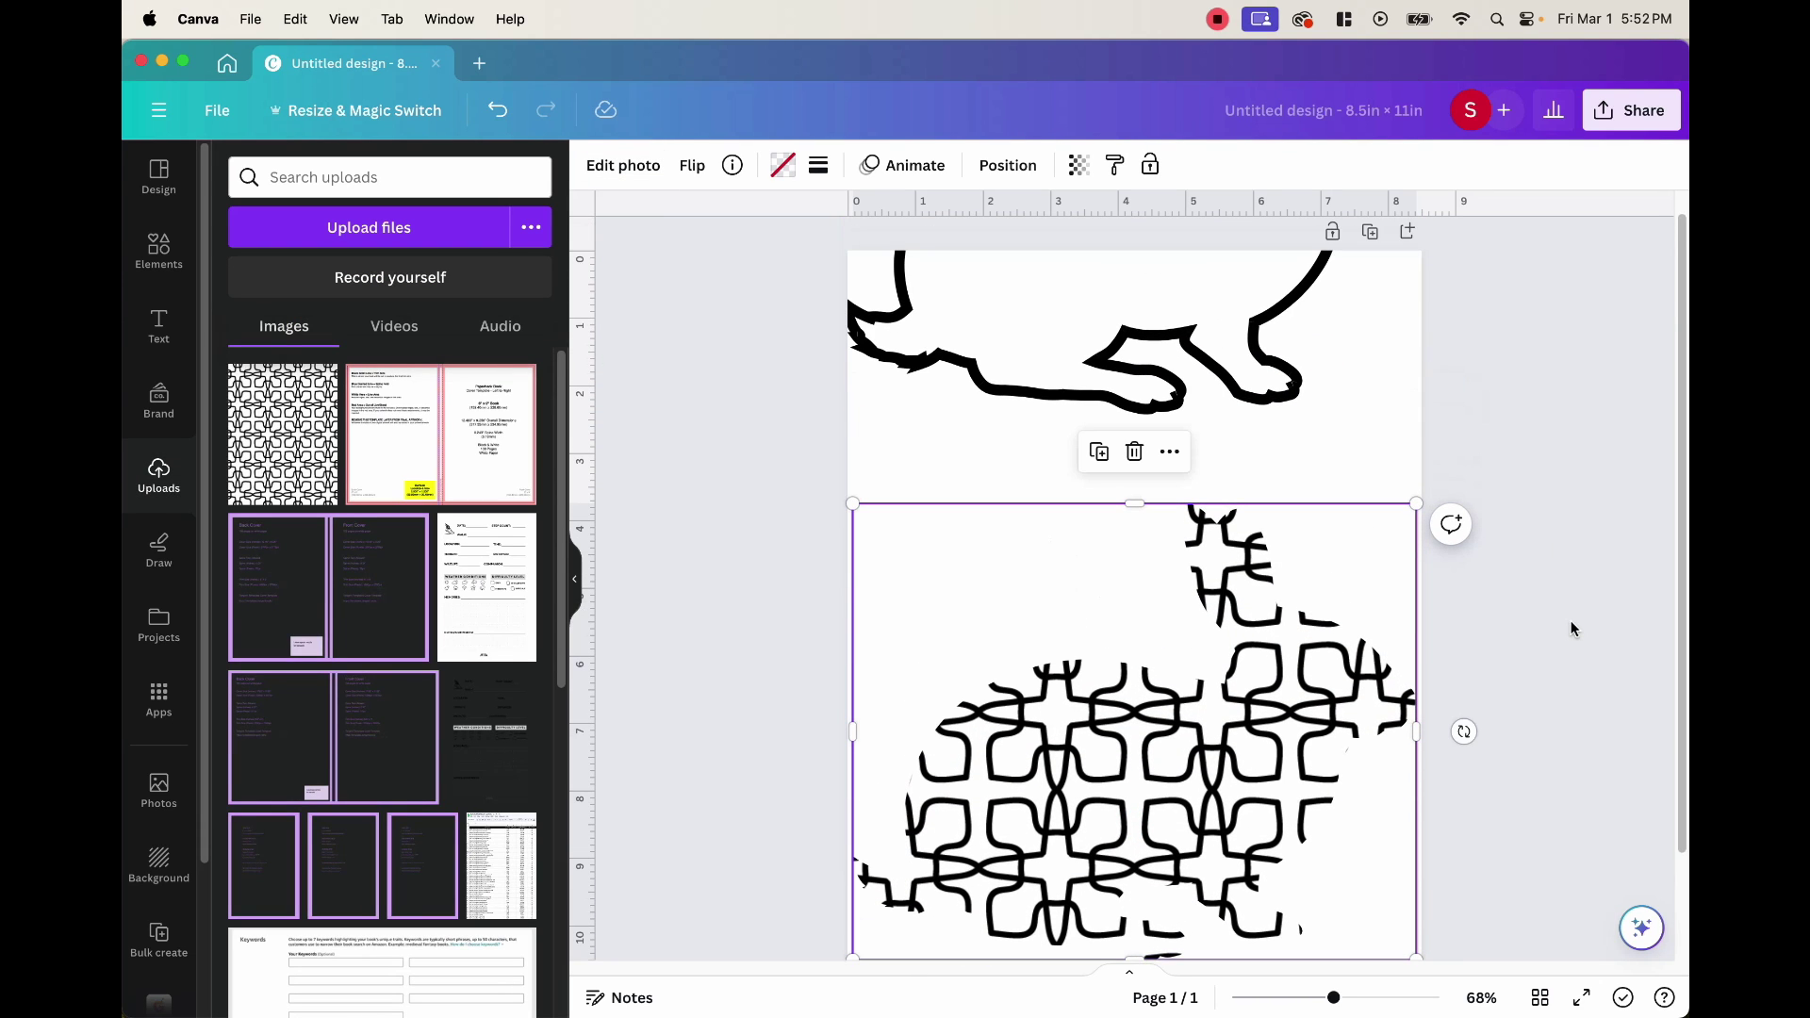
scroll(1571, 621, down, 3)
drag(1310, 720, 1313, 562)
scroll(1518, 519, up, 3)
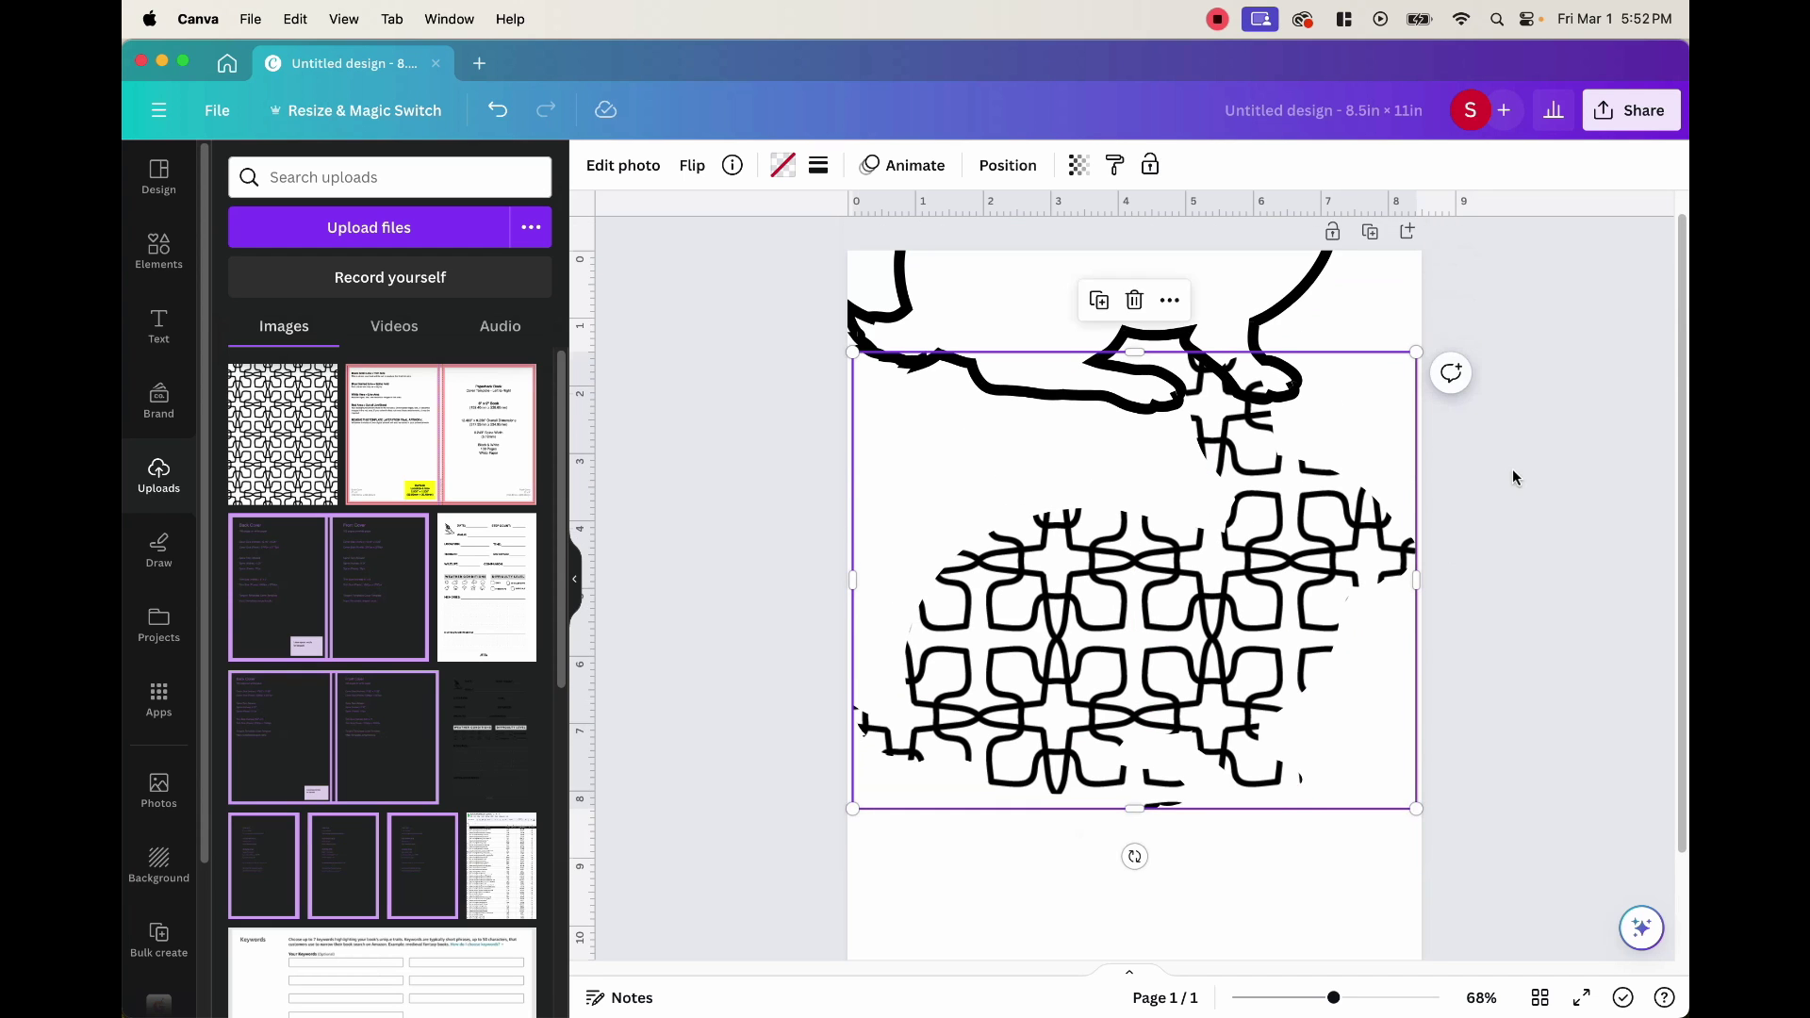
Step: Move the black rabbit outline down so it lines up exactly with the pattern-filled rabbit
click(1209, 318)
drag(1233, 300, 1239, 694)
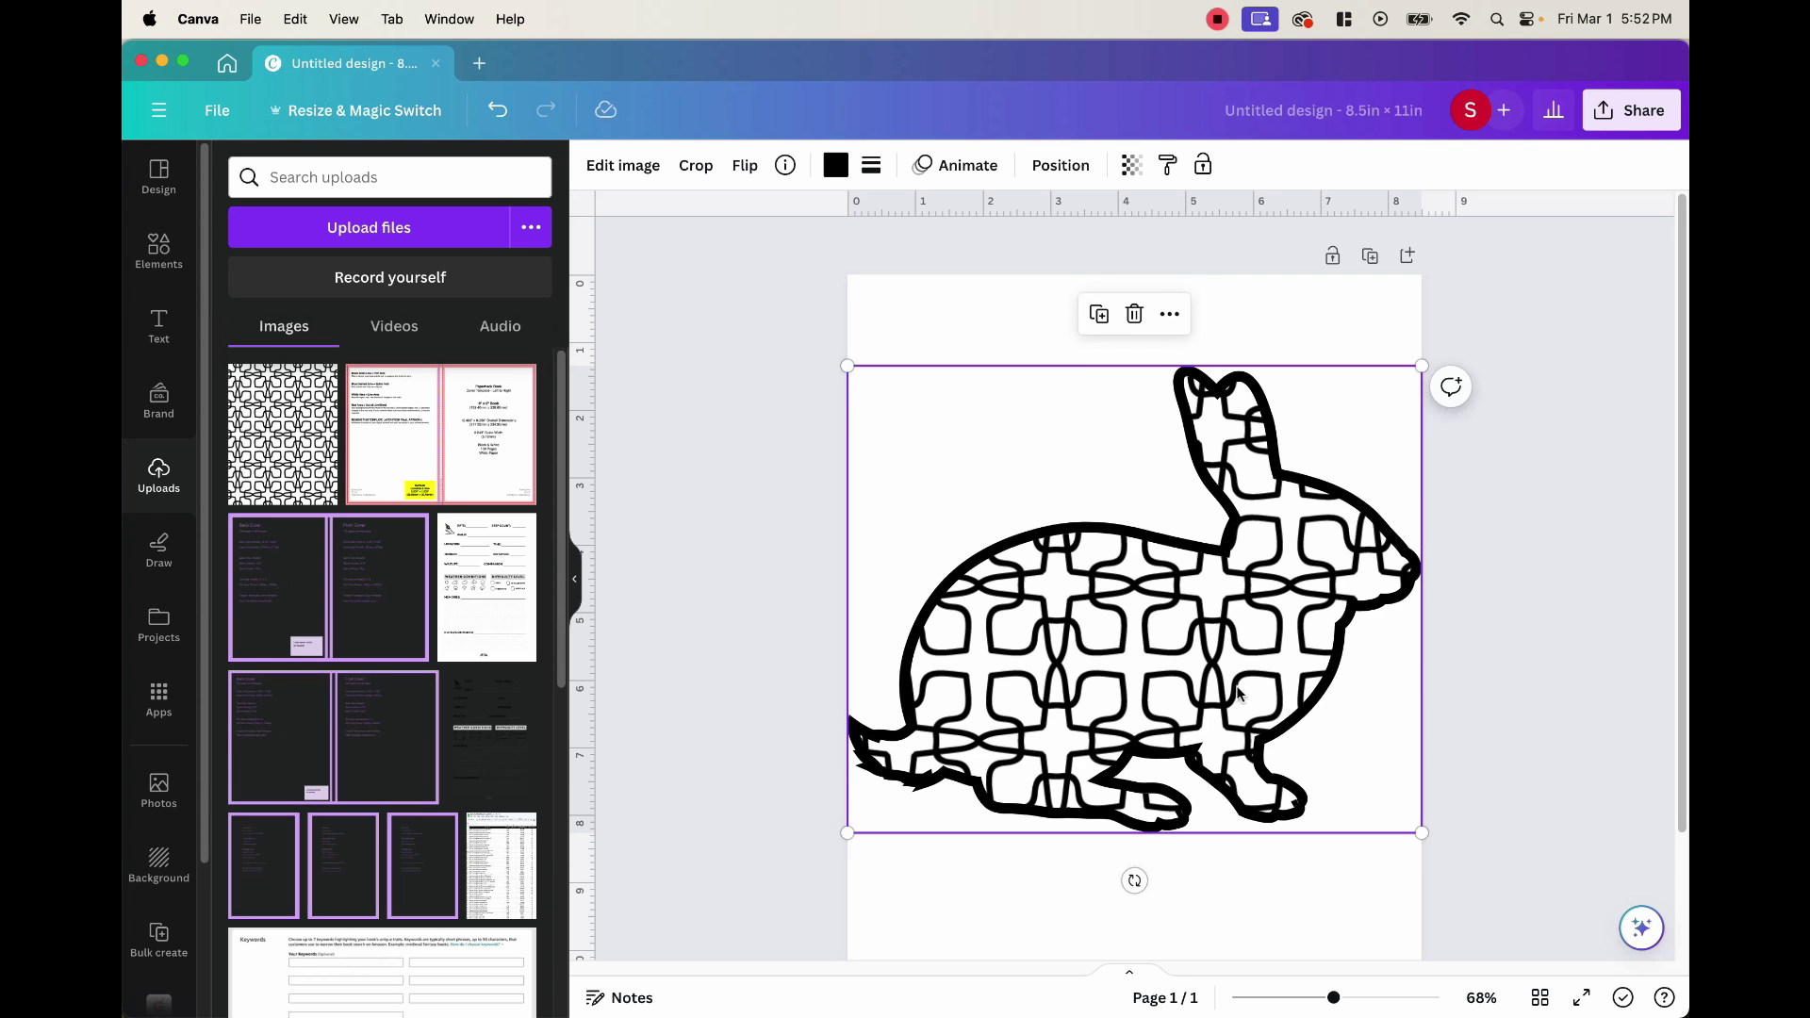
click(1487, 695)
Step: Scale the outline and pattern-filled rabbit down together and centre them between the page's side edges
drag(1506, 748, 1393, 437)
drag(1424, 368, 1345, 529)
drag(1203, 649, 1251, 647)
click(1467, 680)
scroll(1469, 676, down, 2)
scroll(1469, 676, up, 2)
scroll(1469, 676, down, 2)
scroll(1469, 676, up, 2)
scroll(1308, 726, down, 2)
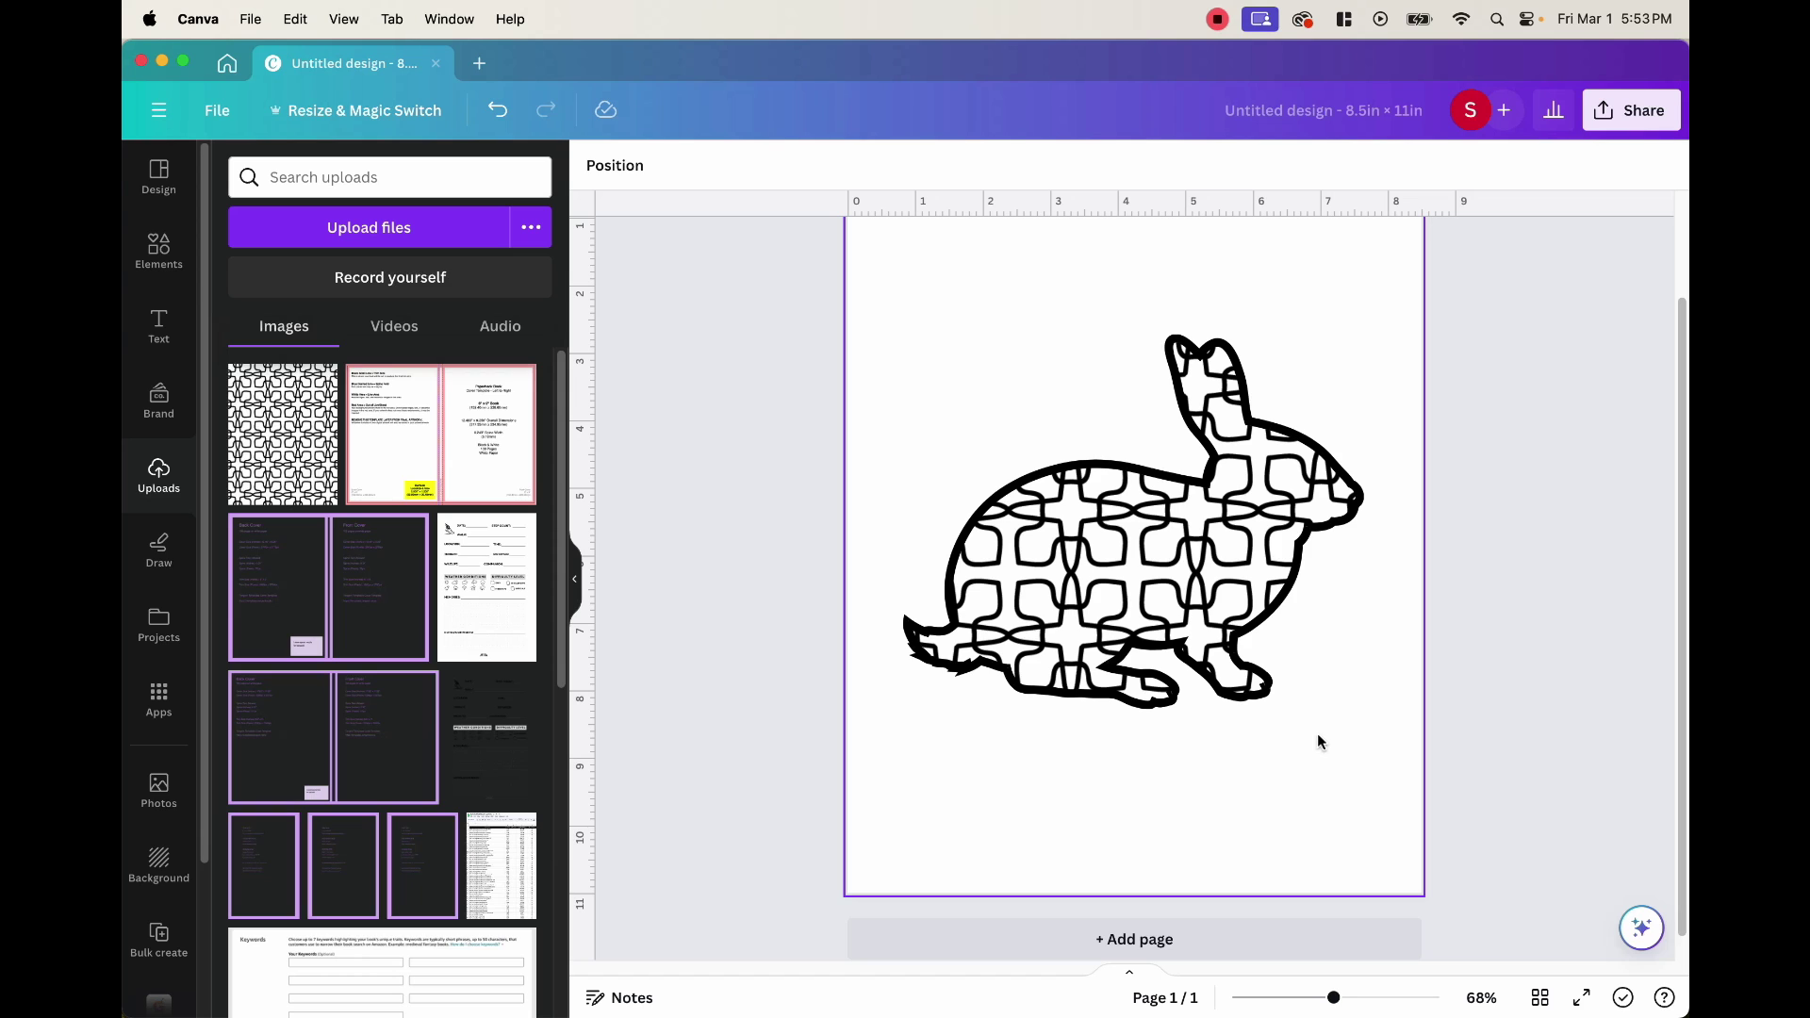
scroll(1471, 692, up, 1)
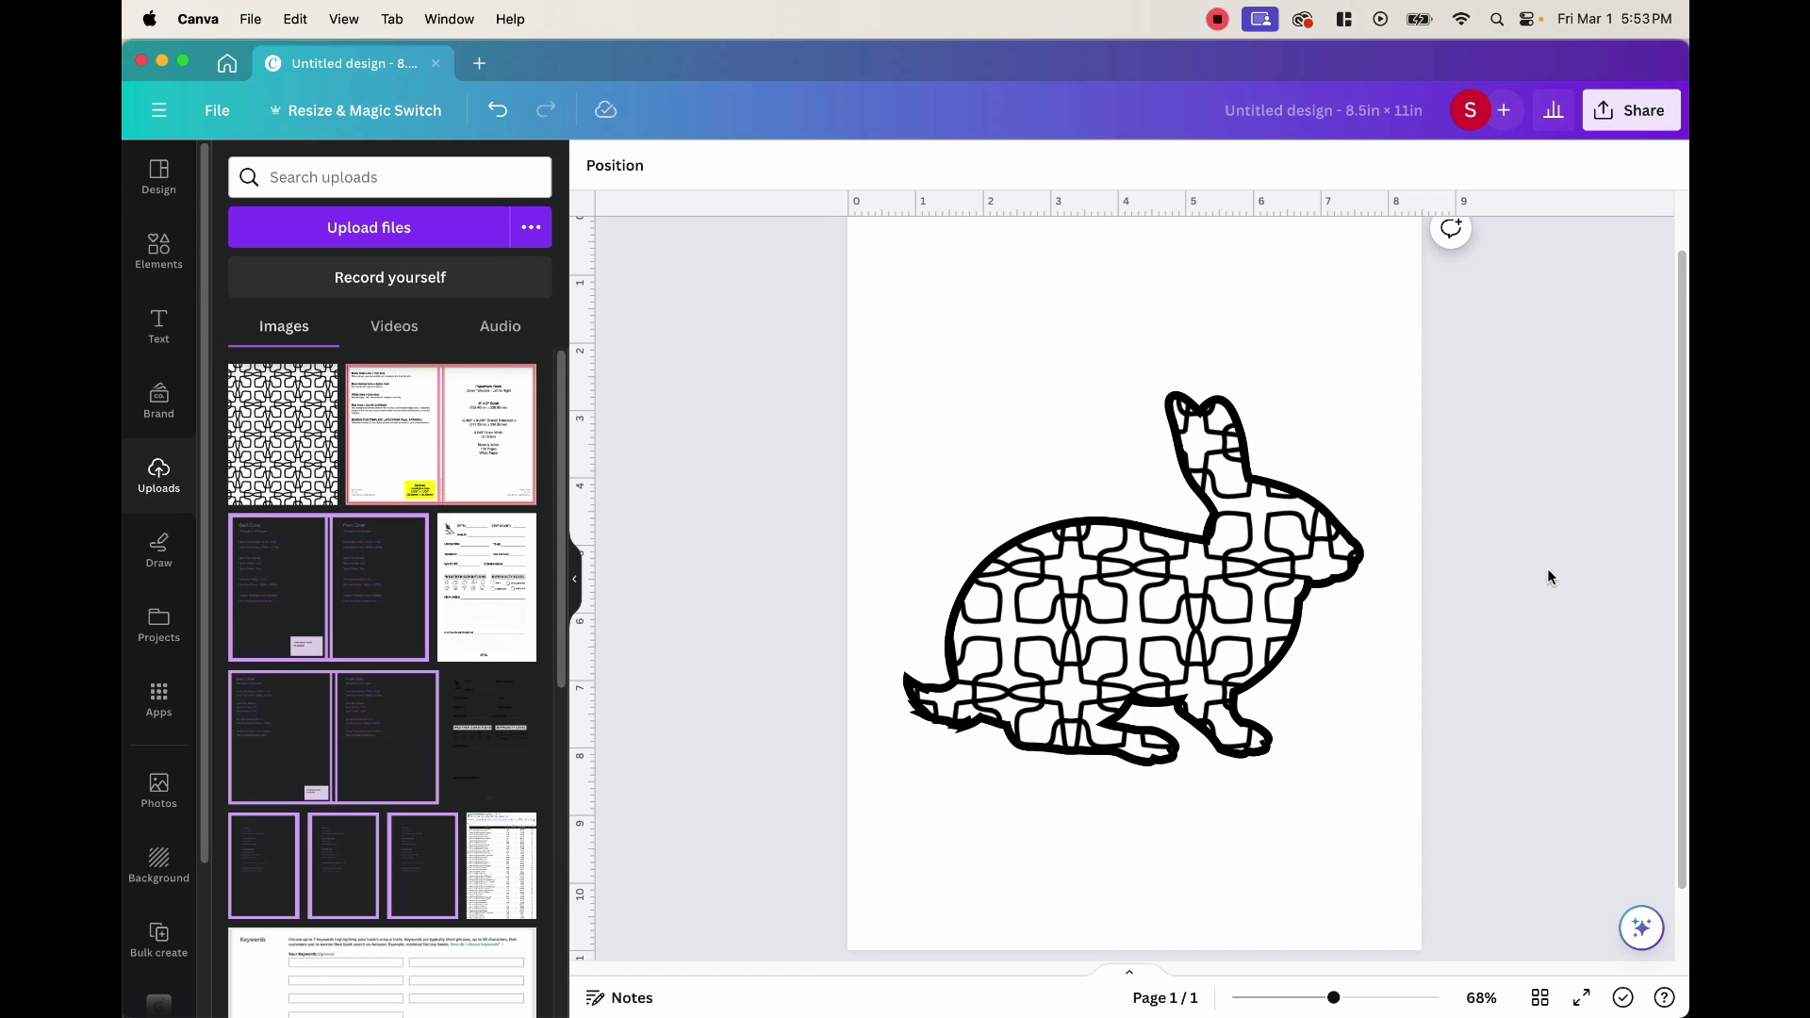
Step: Add the owl silhouette with spread wings from the animal svg graphics and place it above the rabbit's back
click(159, 251)
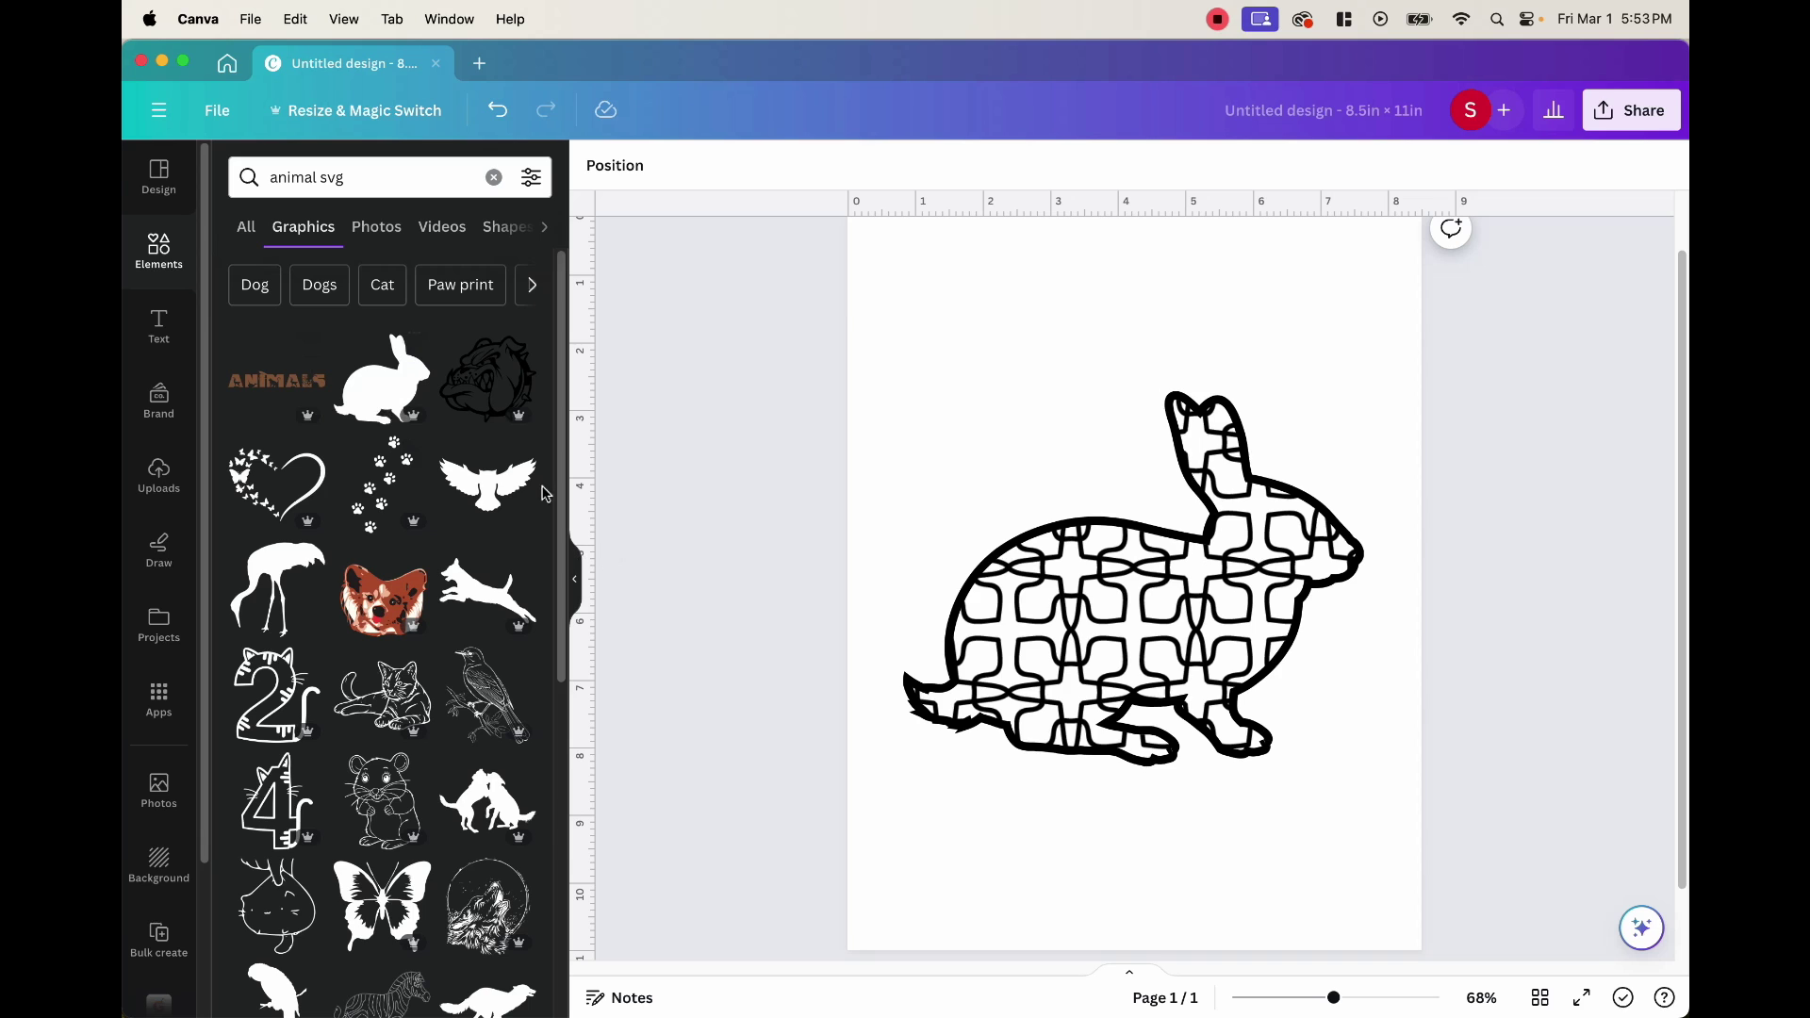
click(481, 498)
drag(1099, 565, 1022, 343)
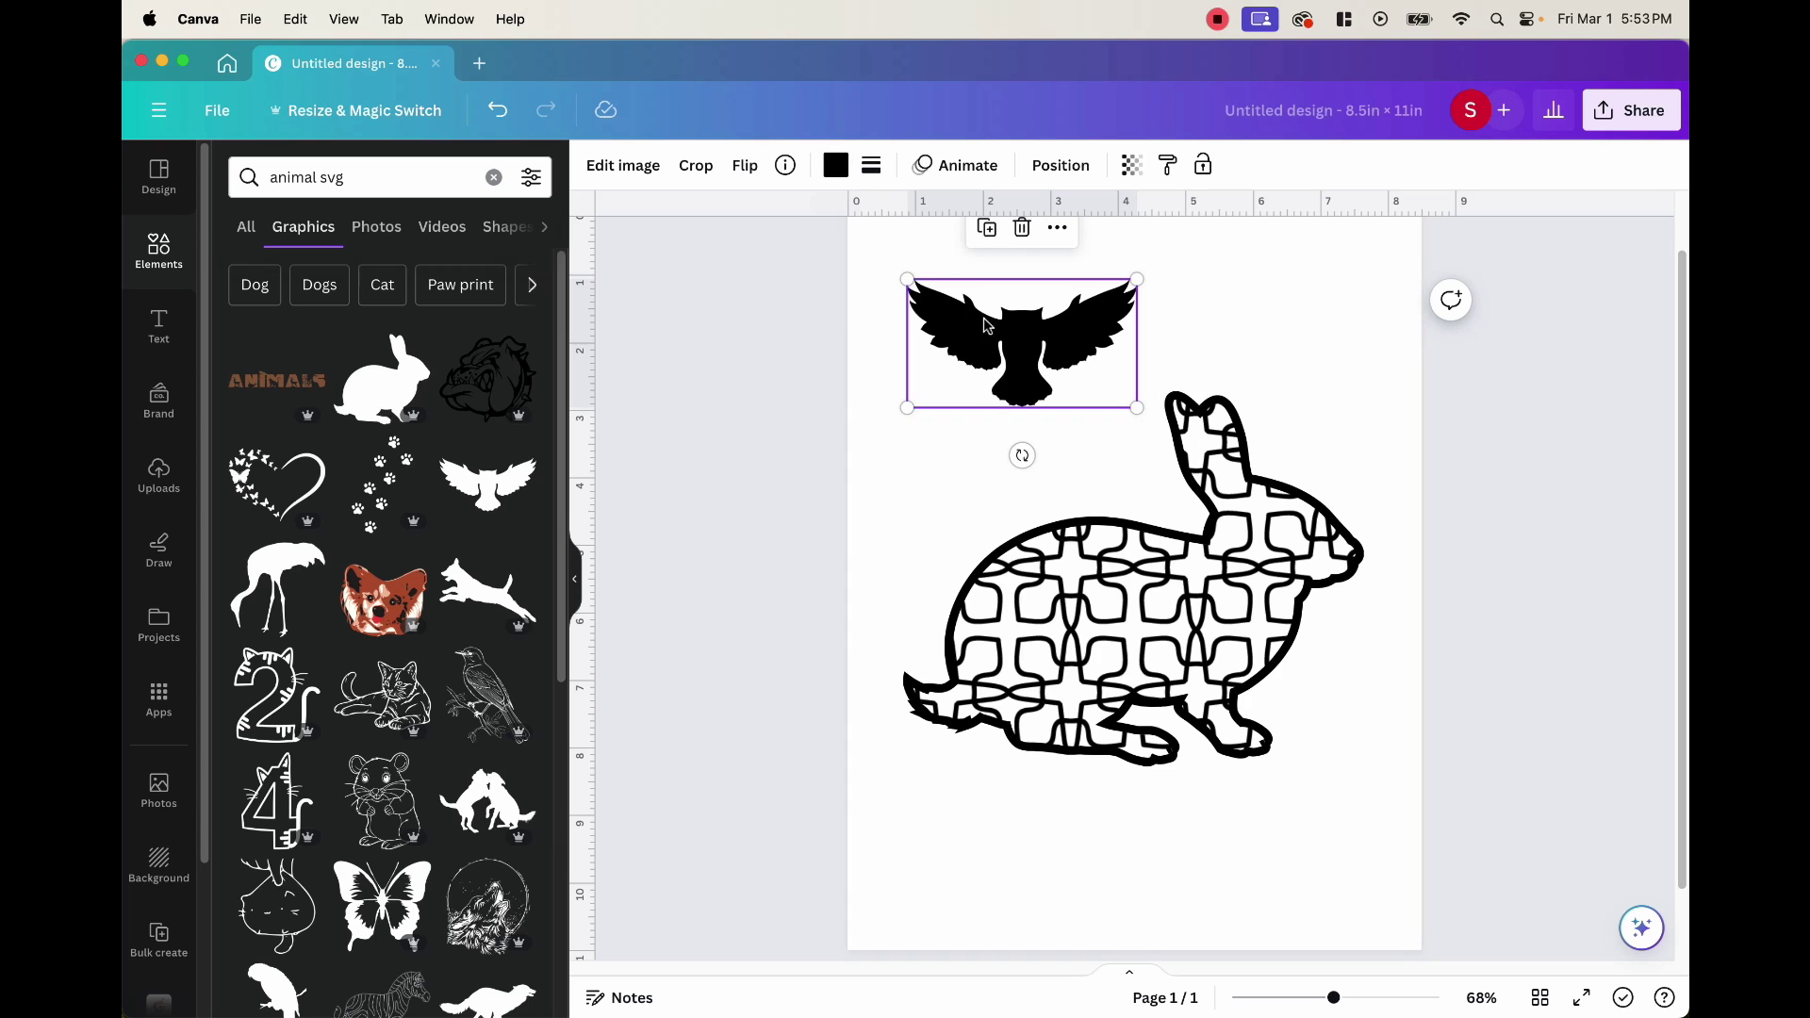
Step: Try turning the multicolored dog-head graphic into a silhouette by recoloring its brown, red, peach and off-white areas black, and delete it
click(383, 611)
drag(1124, 576, 1303, 347)
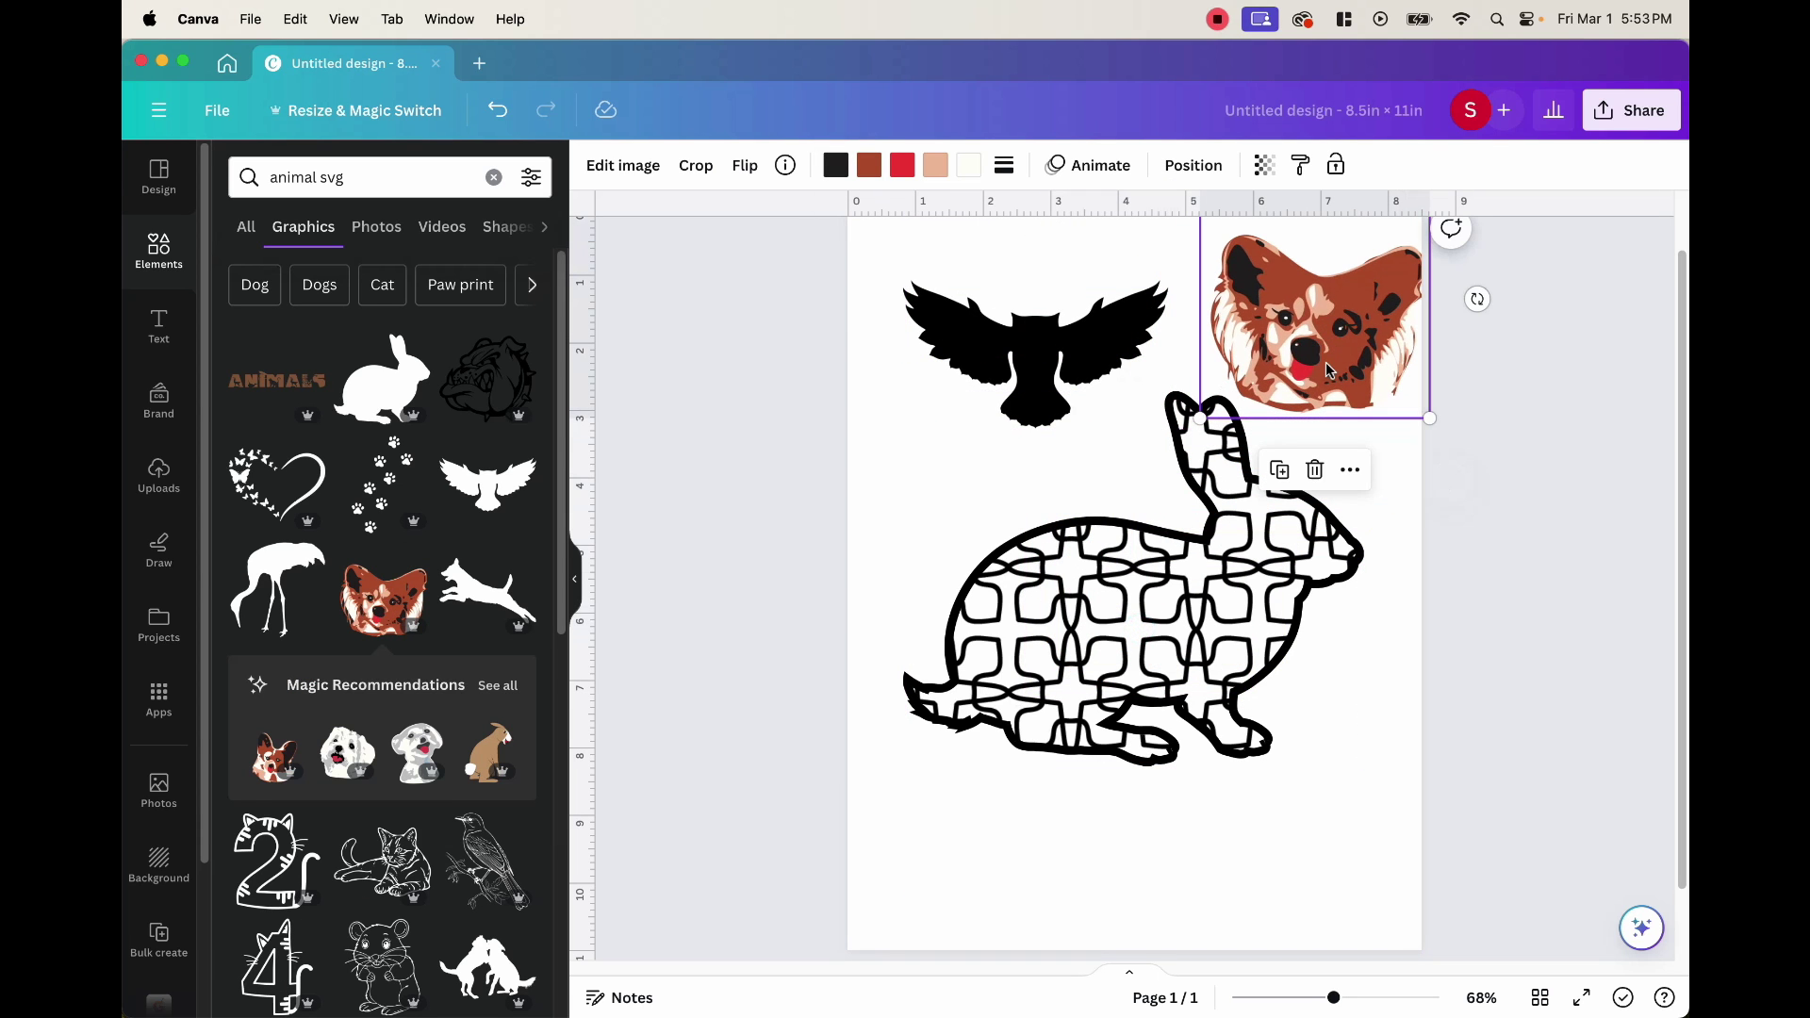
click(869, 165)
click(290, 292)
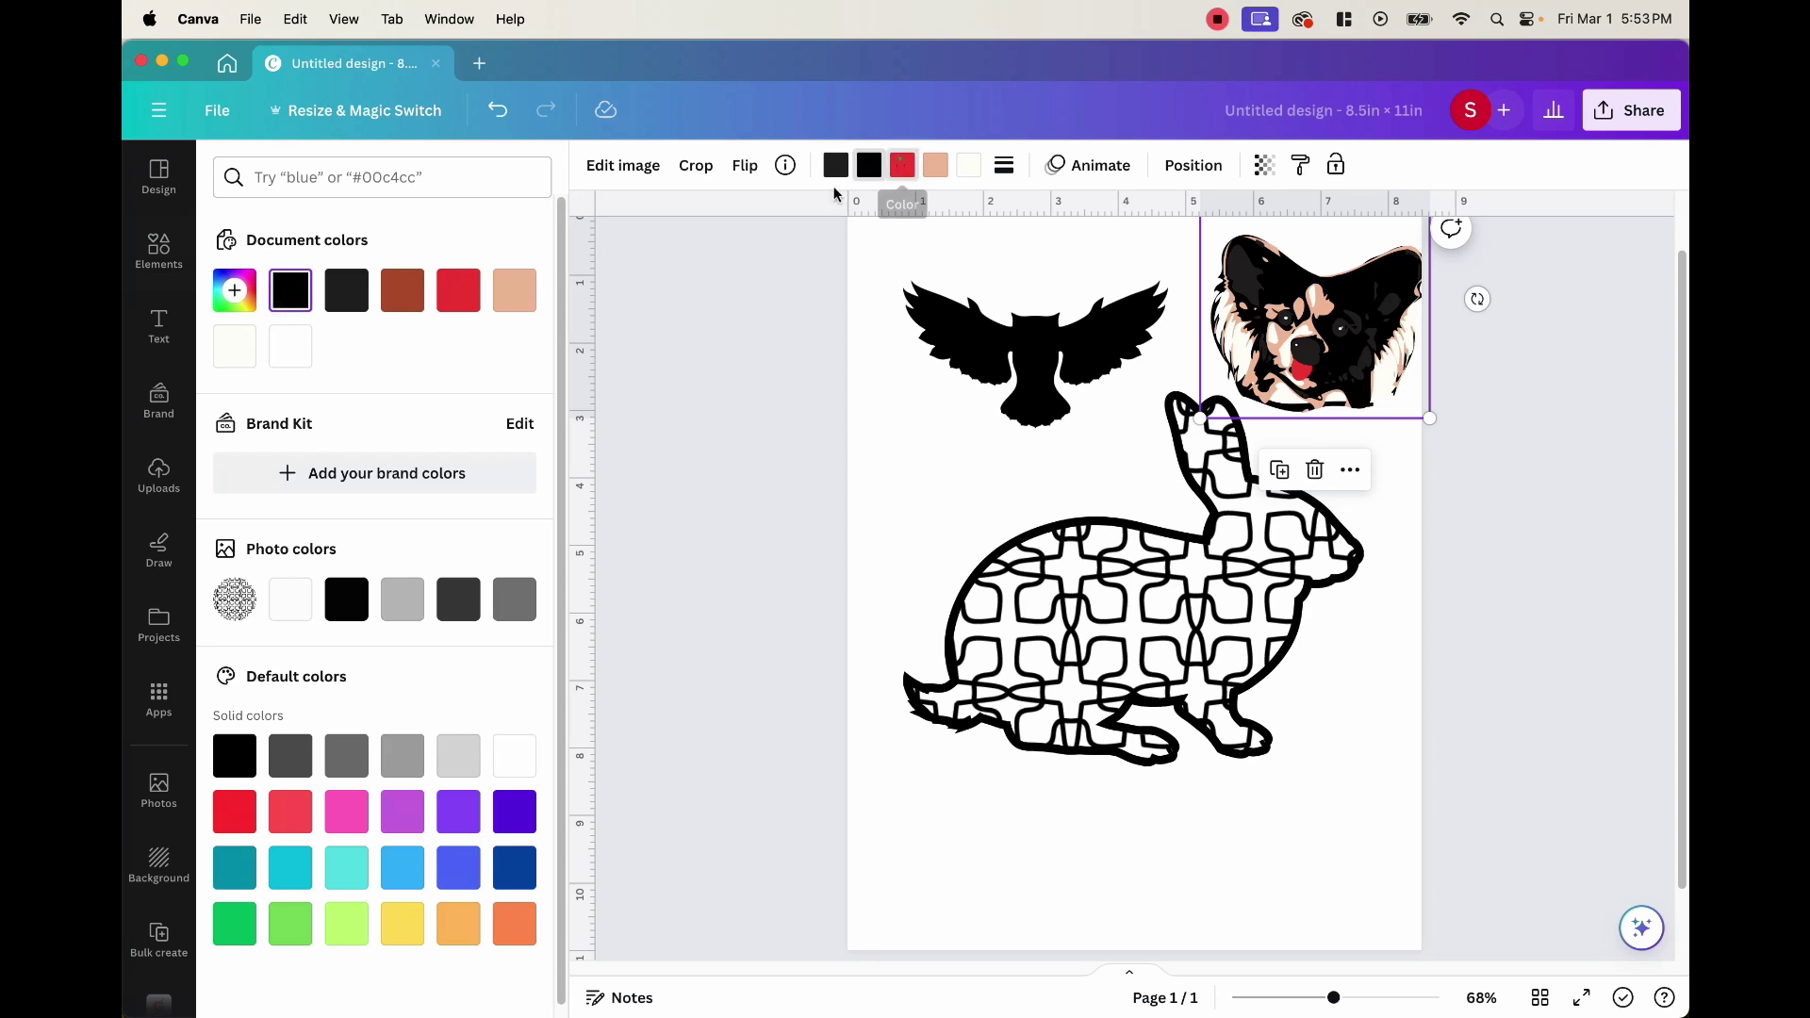
click(929, 168)
click(929, 167)
click(928, 168)
click(289, 293)
click(969, 165)
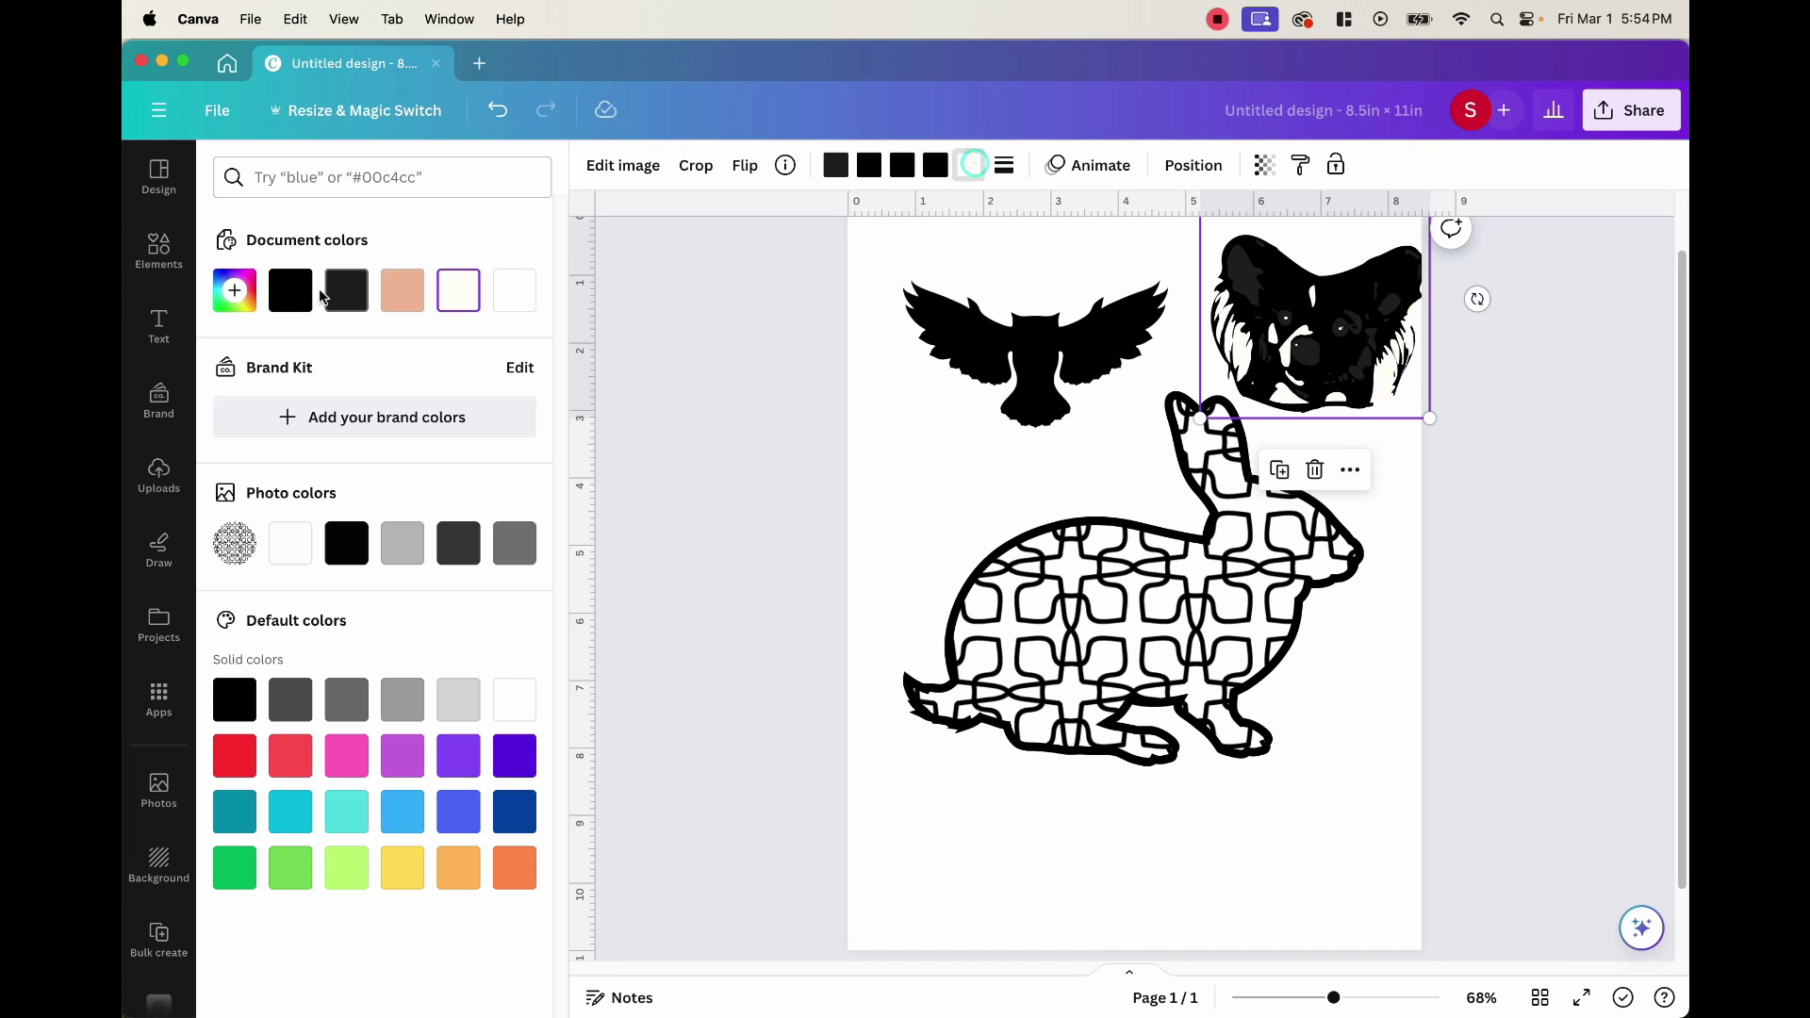
click(289, 293)
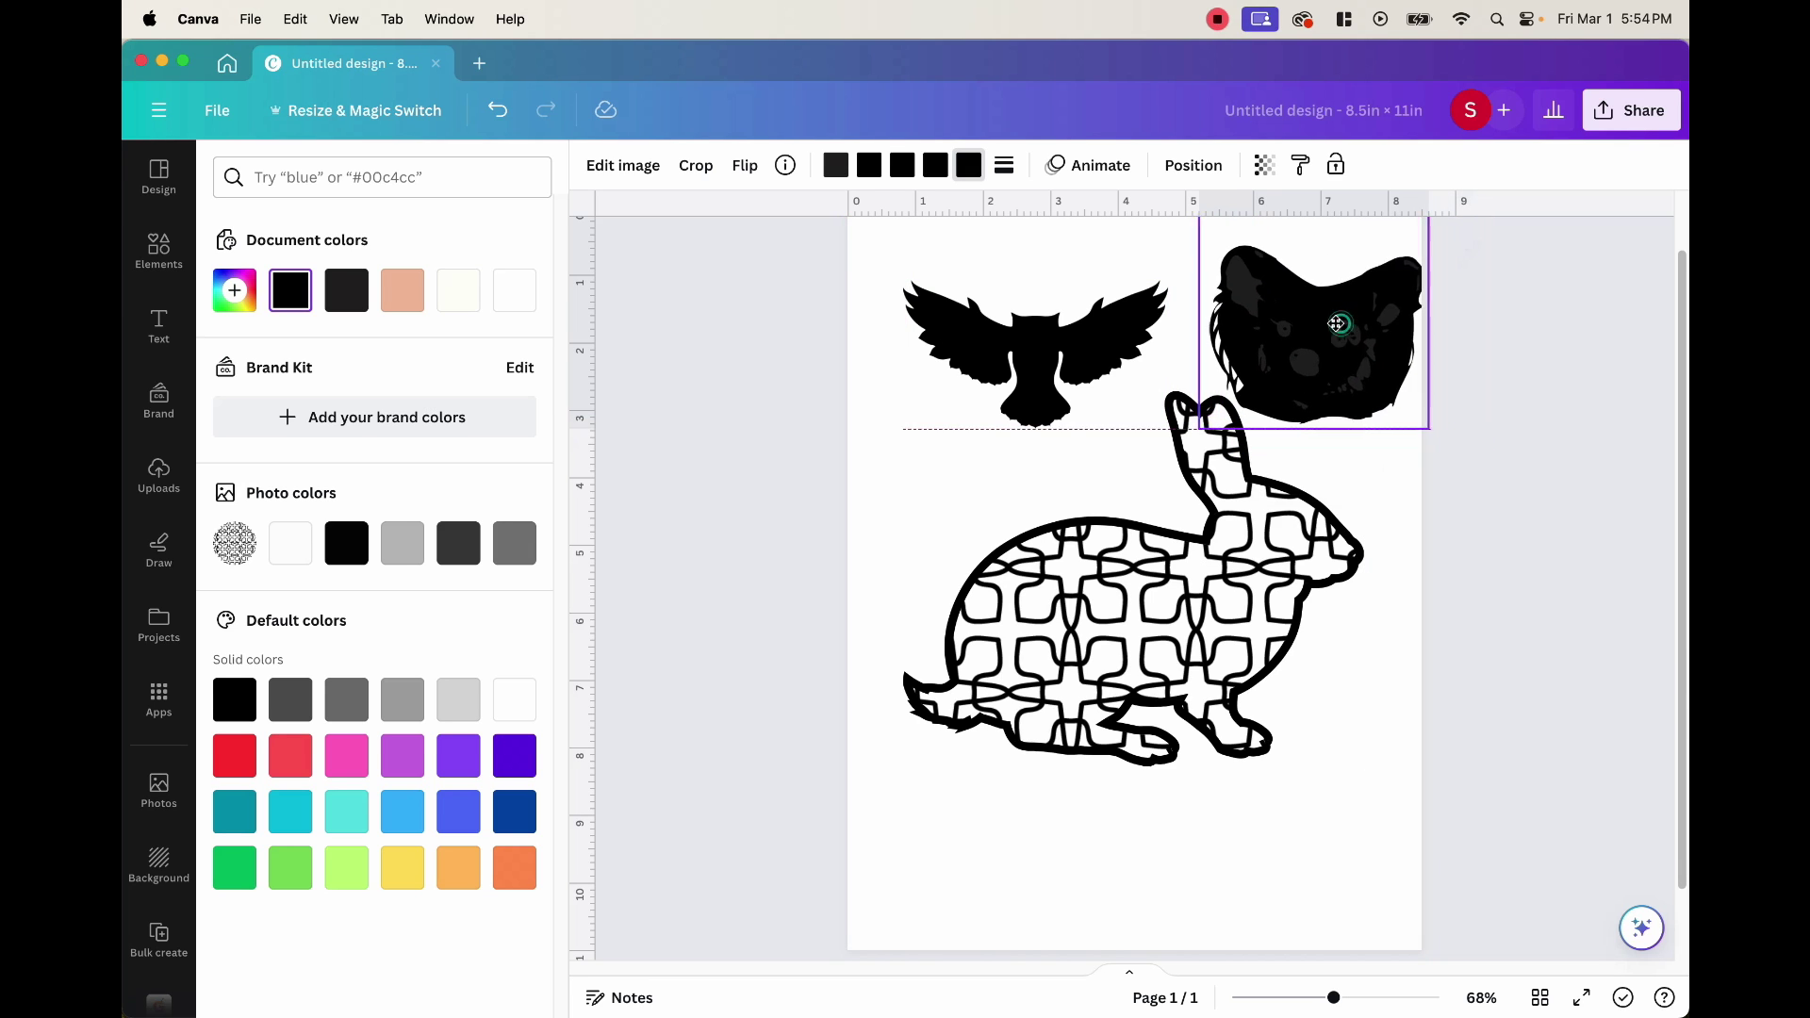
key(Delete)
Step: Add the leaping dog silhouette below the owl and the crane silhouette in the page's upper right area
drag(1008, 352, 1019, 325)
drag(1112, 566, 955, 416)
drag(295, 564, 1338, 314)
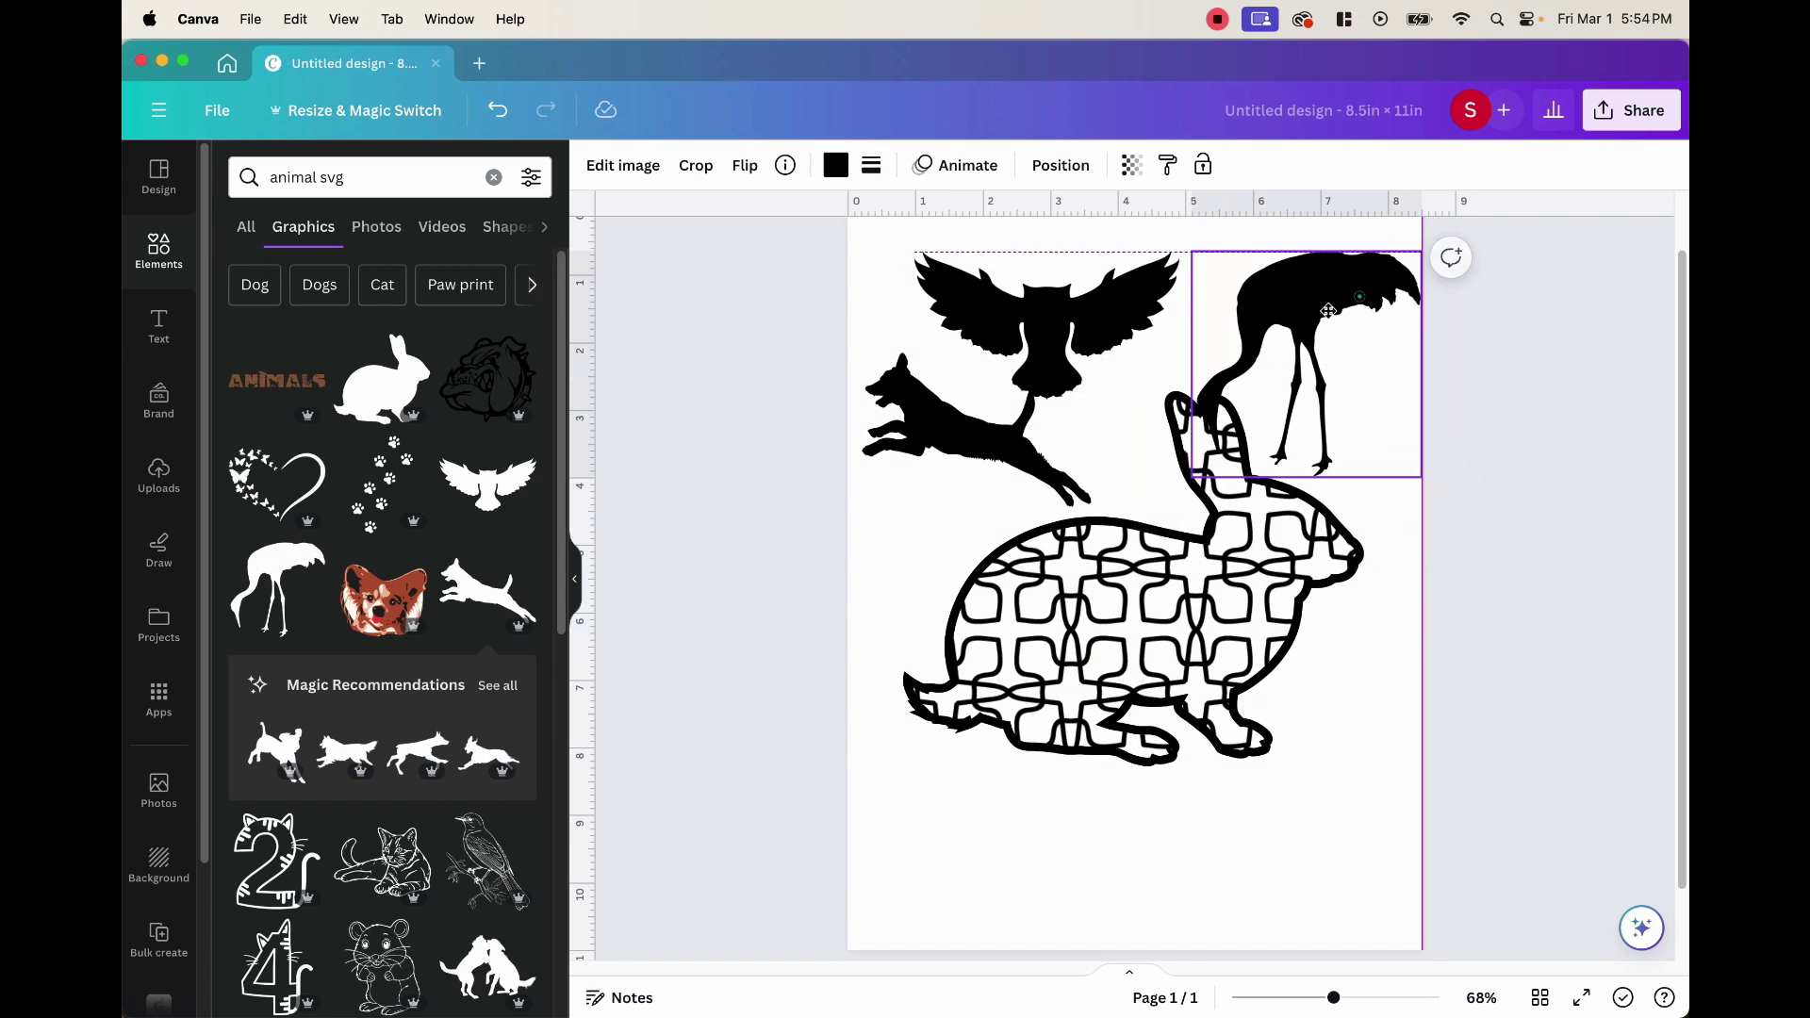
Step: Move the patterned rabbit with its outline down the page and space out the dog, crane and owl silhouettes above it
drag(980, 420, 967, 435)
click(1127, 628)
click(1358, 889)
drag(1358, 889, 890, 382)
drag(1131, 660, 1131, 791)
drag(943, 443, 981, 537)
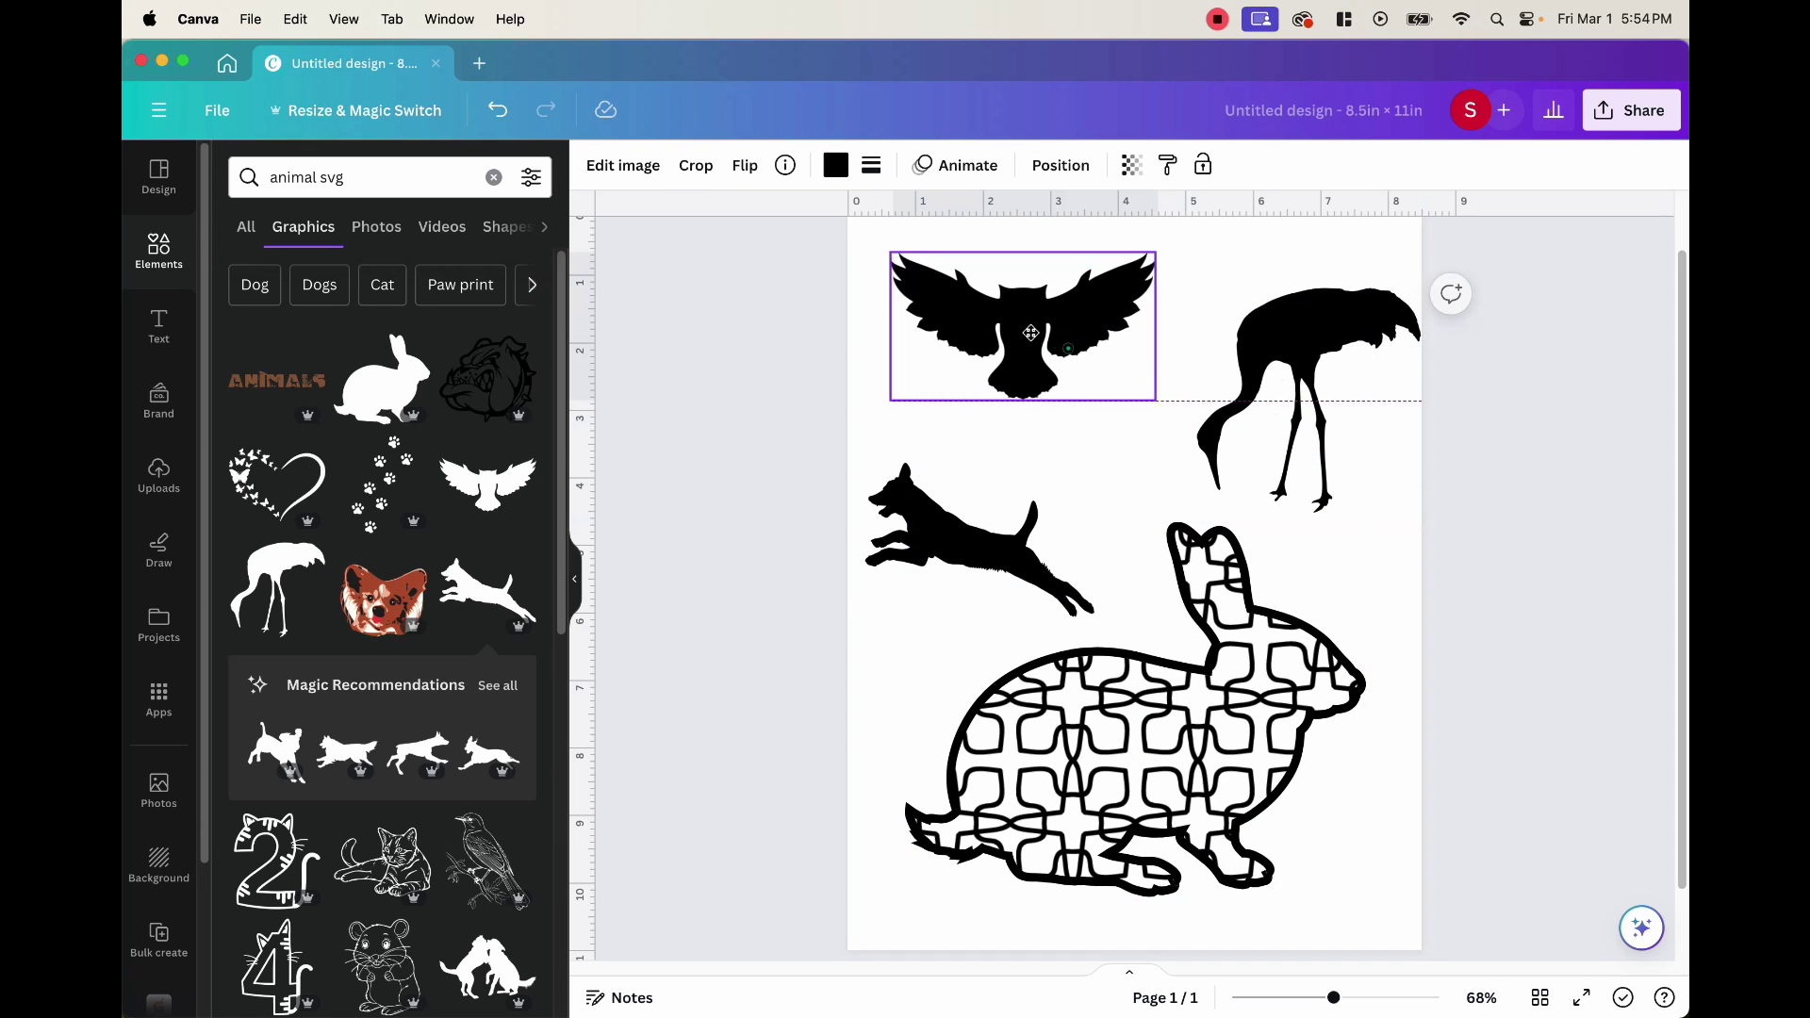
drag(1310, 377, 1282, 415)
drag(1068, 376, 1036, 413)
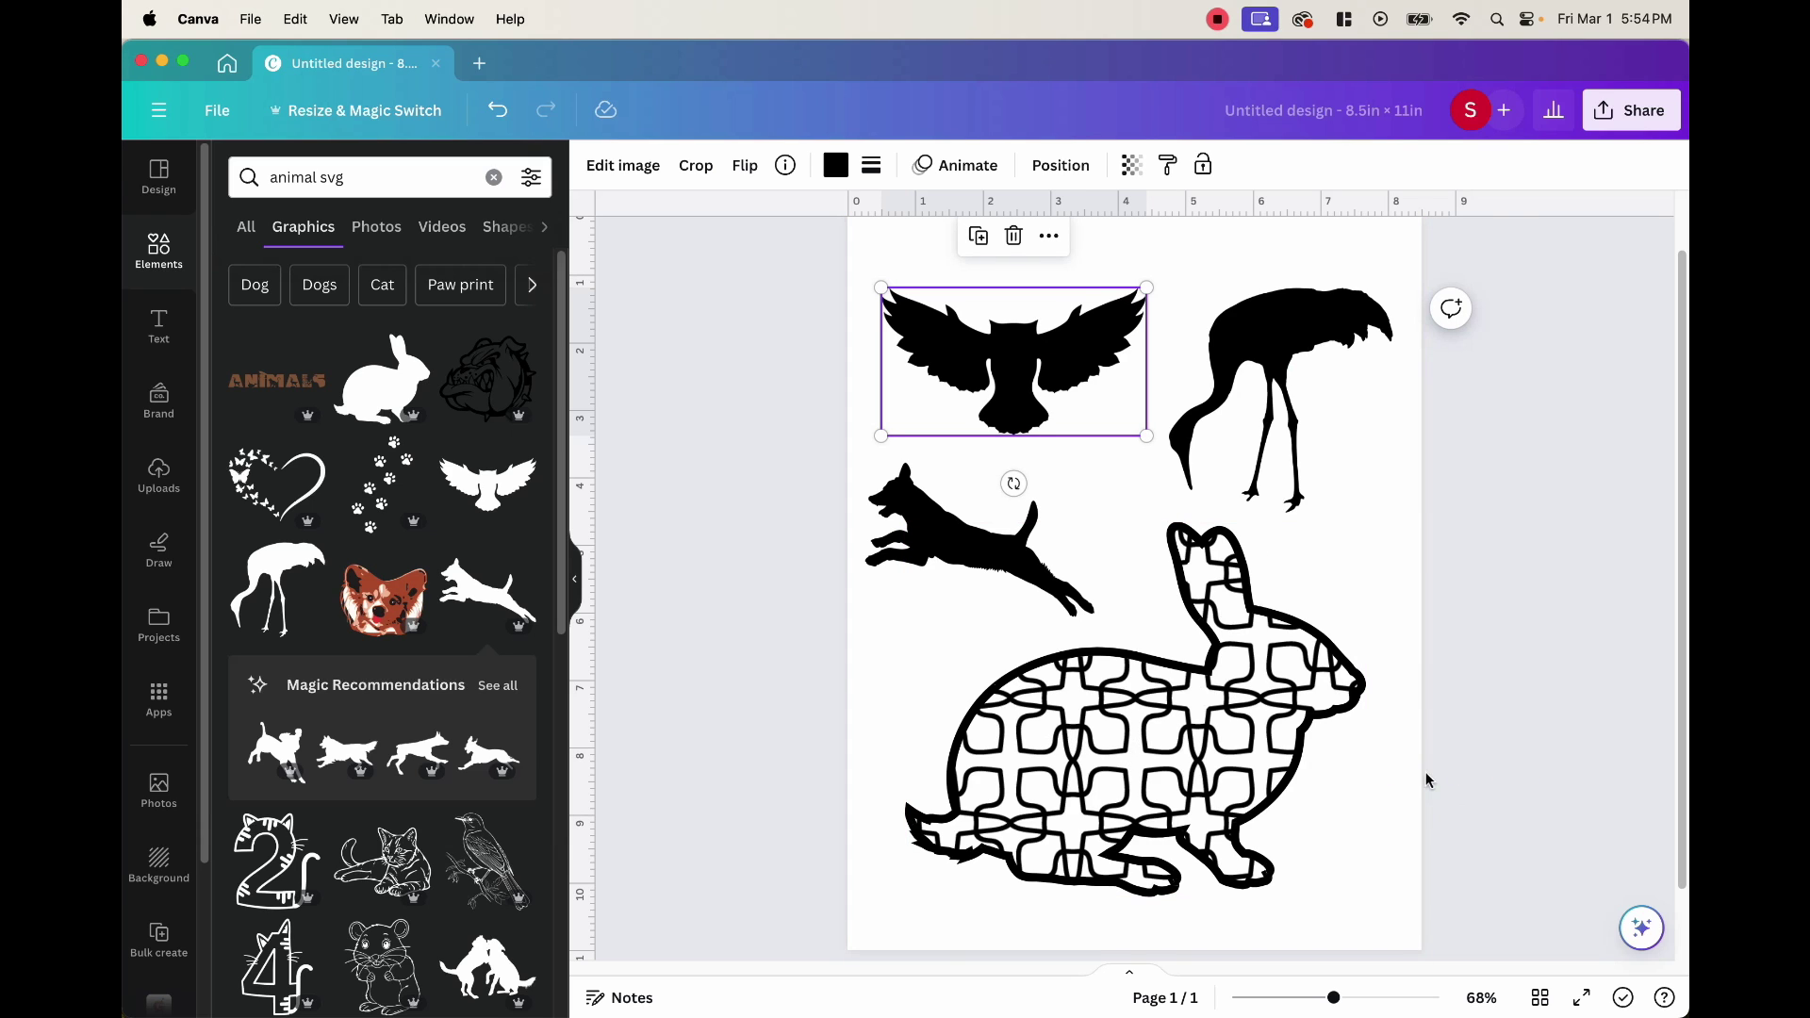
click(1452, 784)
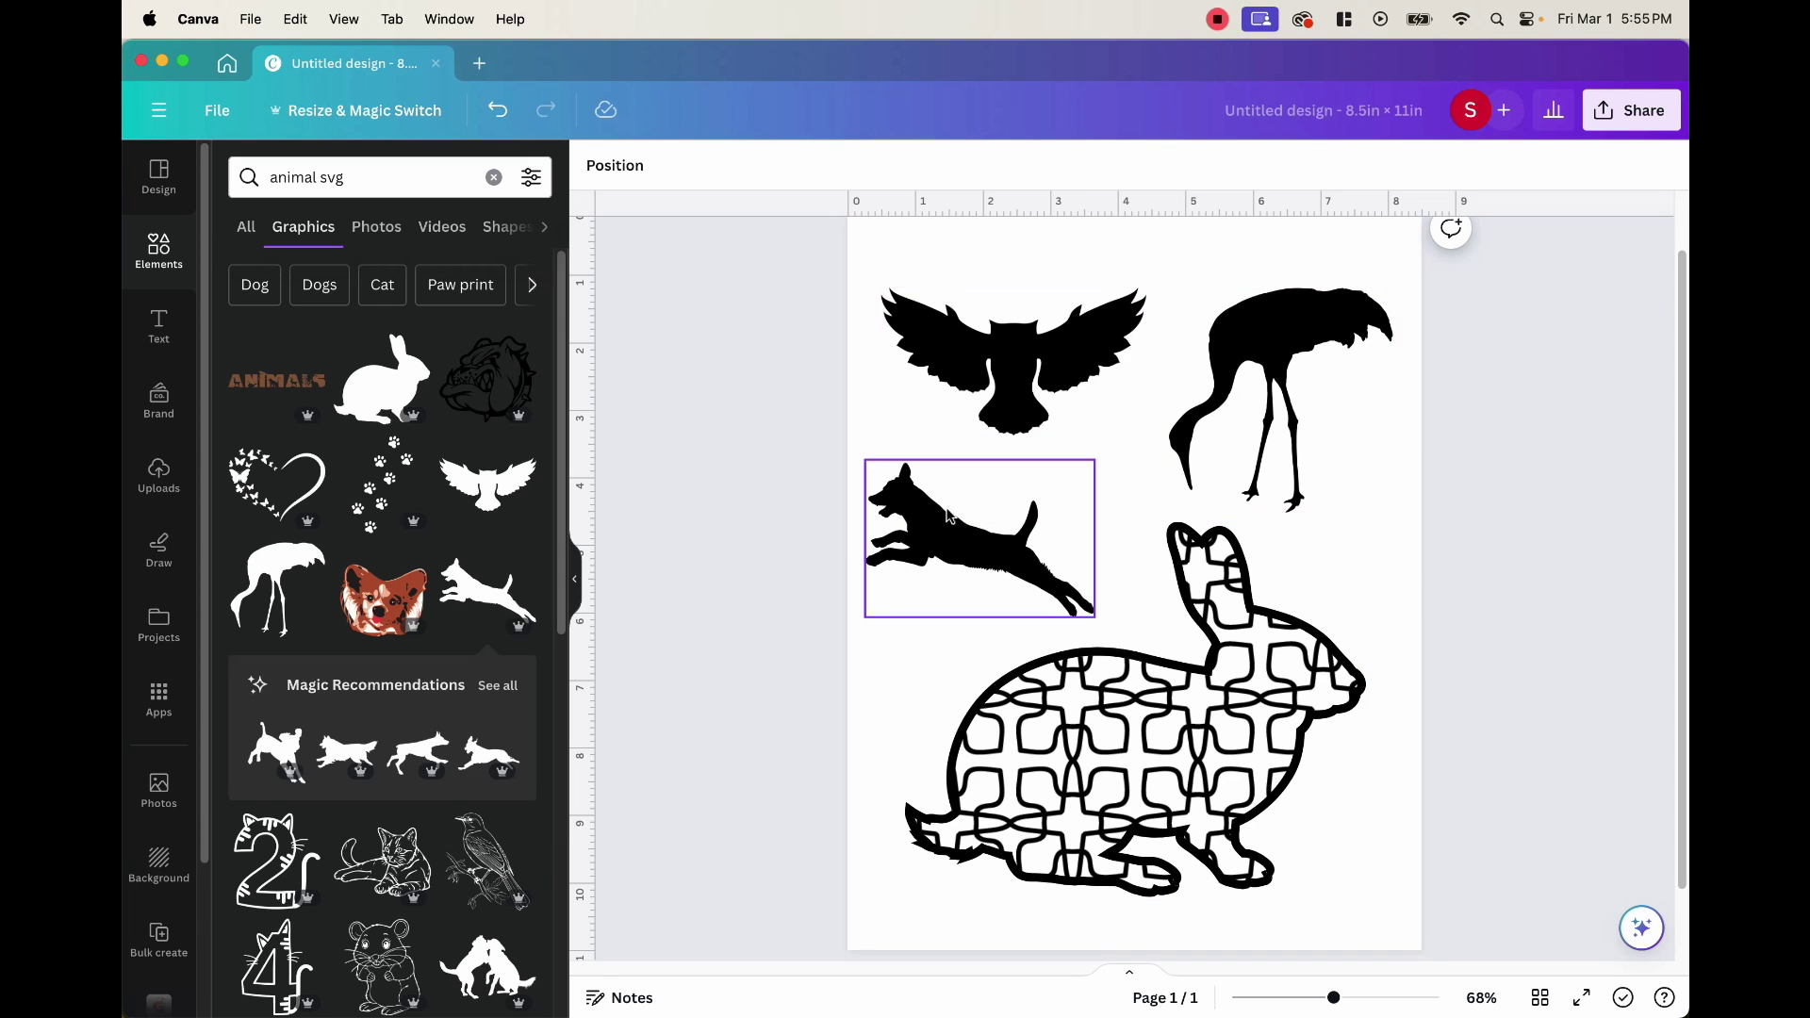
Step: Browse the animal svg graphics, and switch to the Brave browser to examine the SVG illustration results on Creative Fabrica
scroll(475, 517, down, 10)
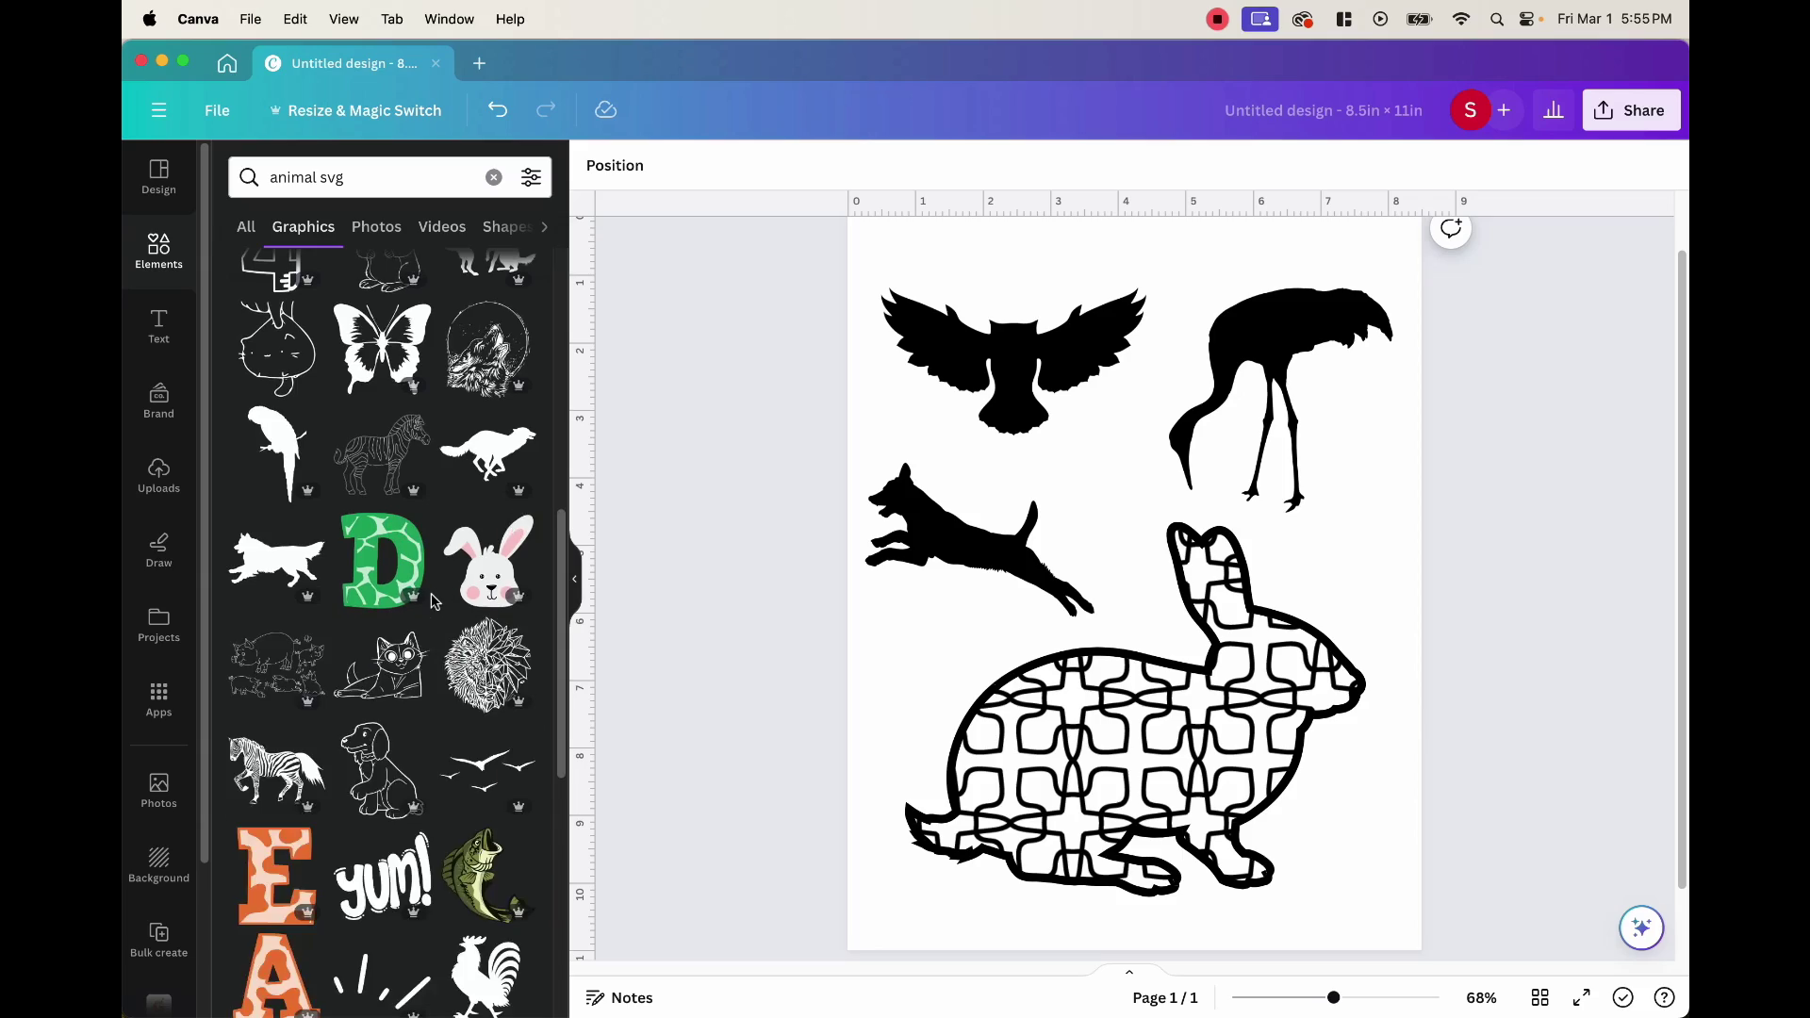
scroll(434, 601, up, 3)
key(ctrl+Up)
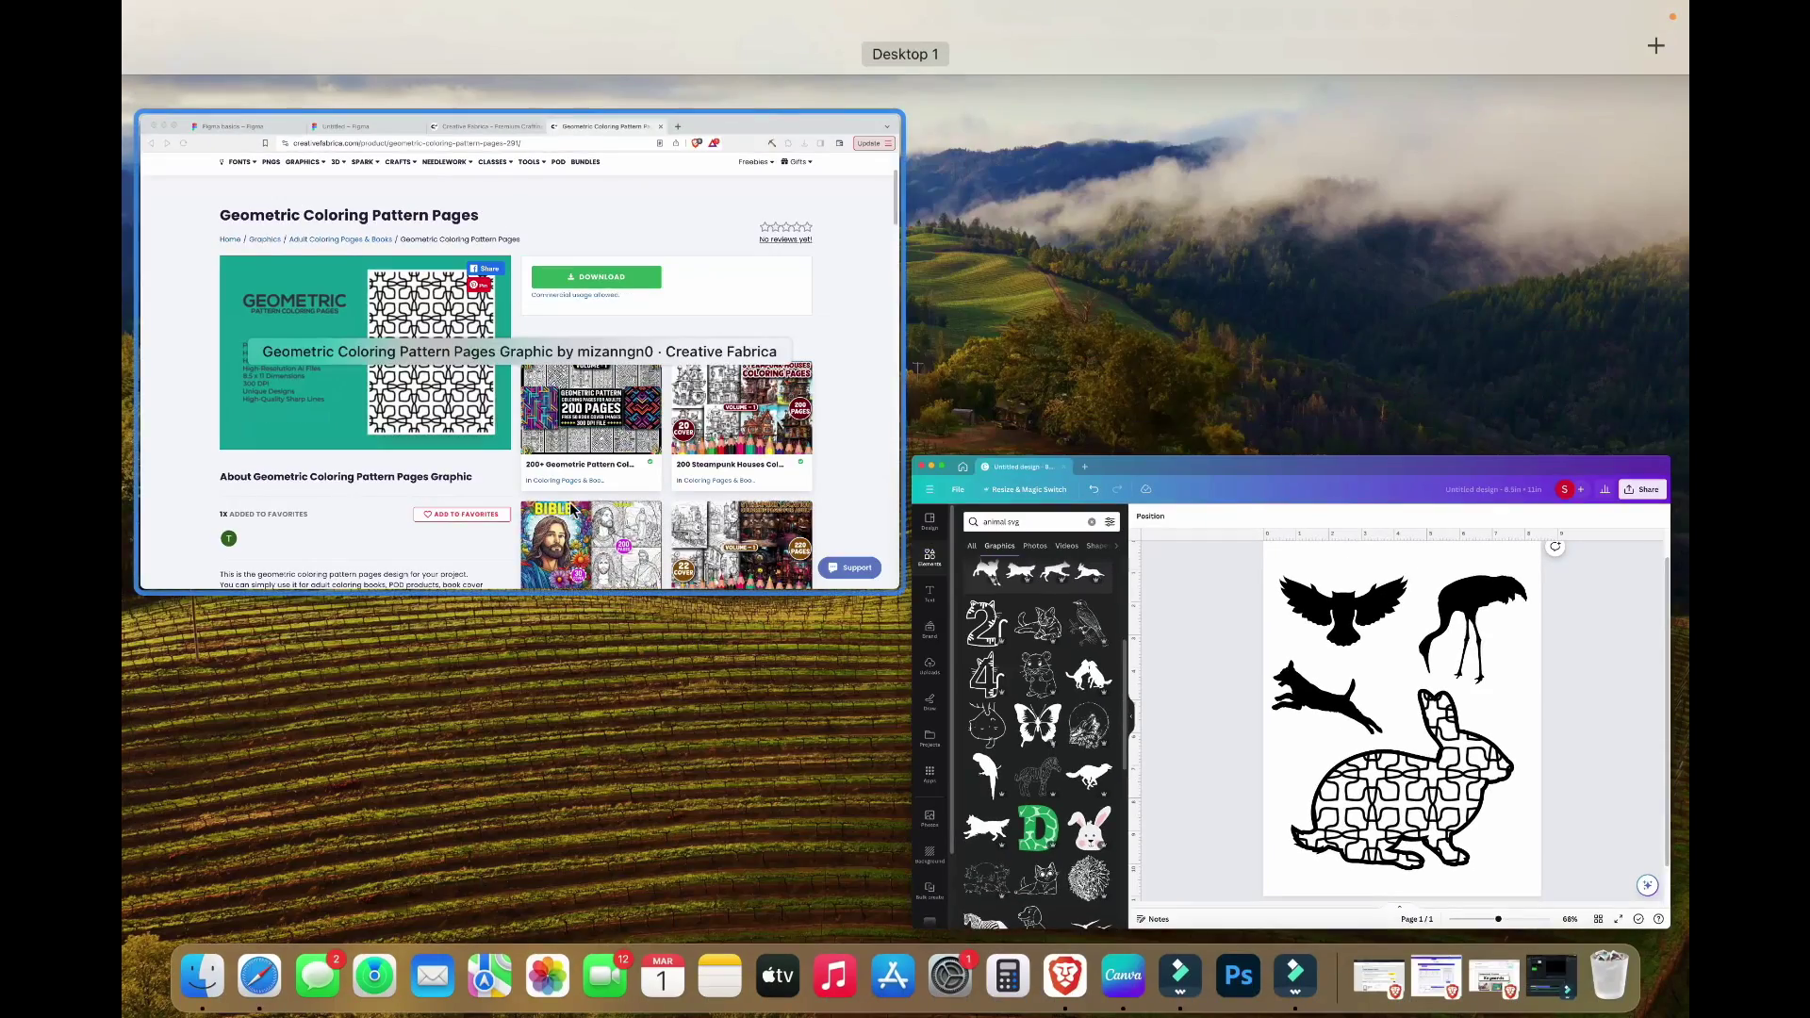
click(748, 564)
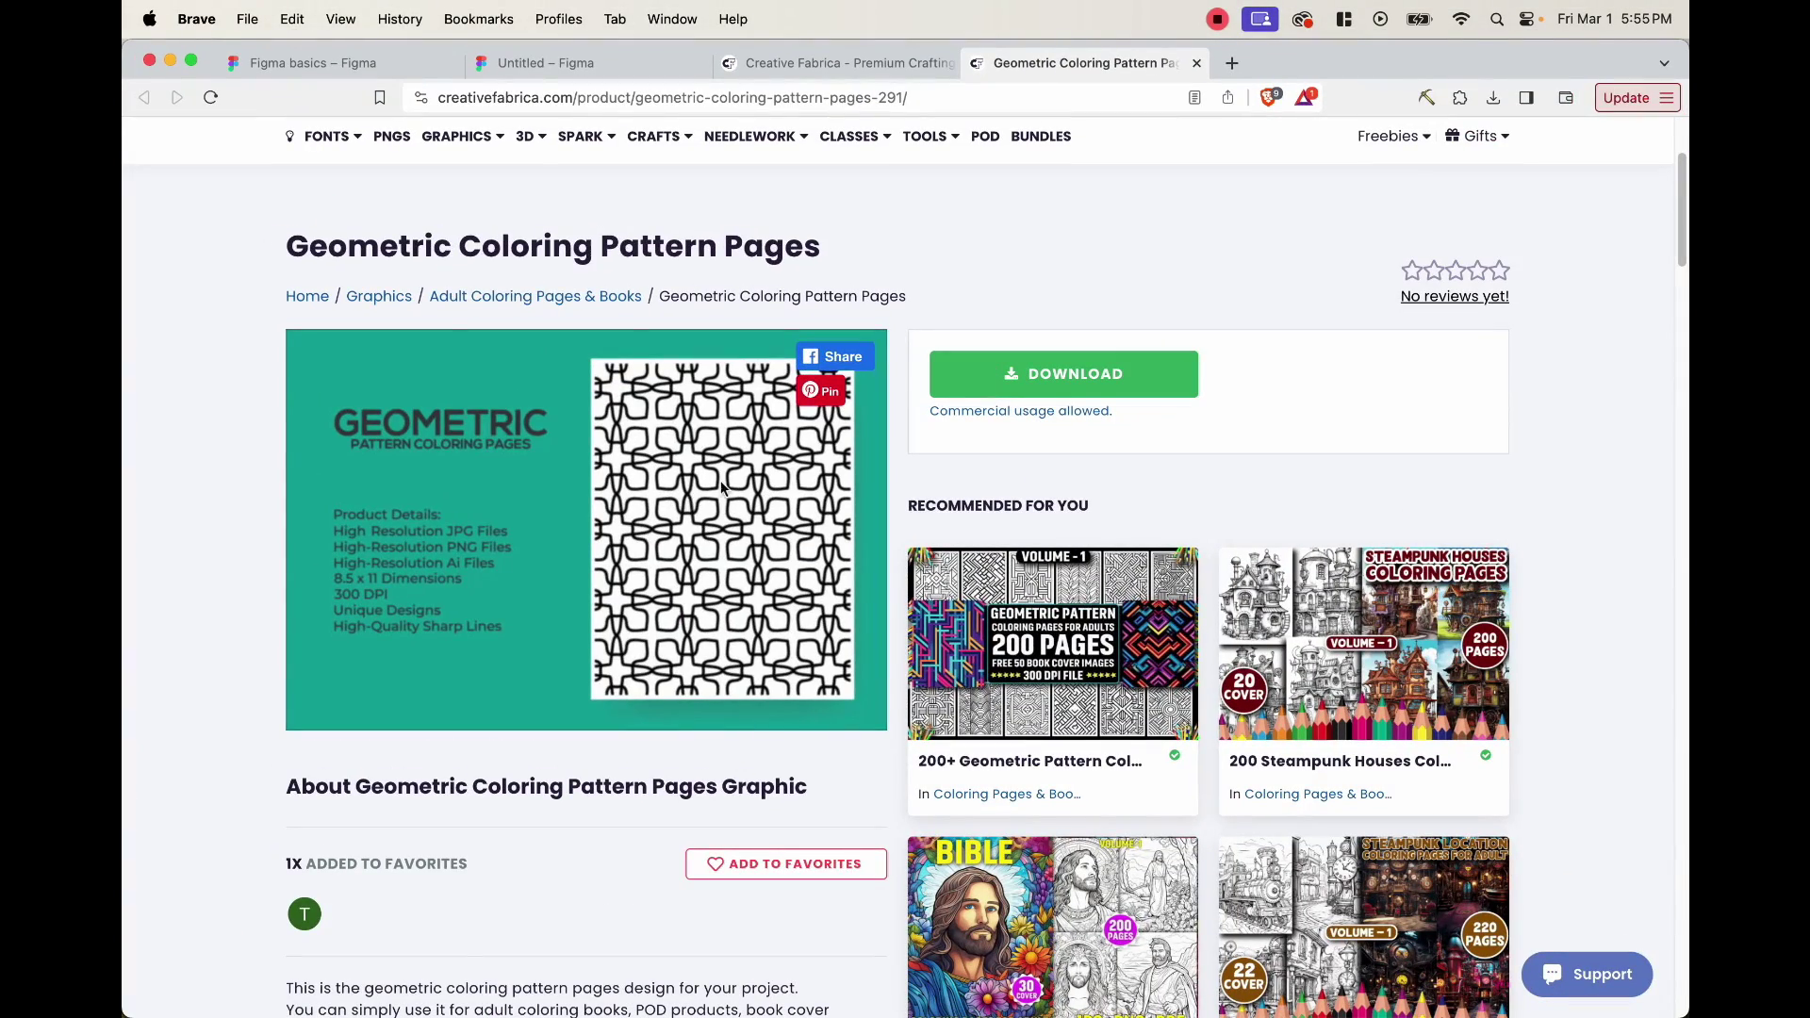
mouse_move(602, 142)
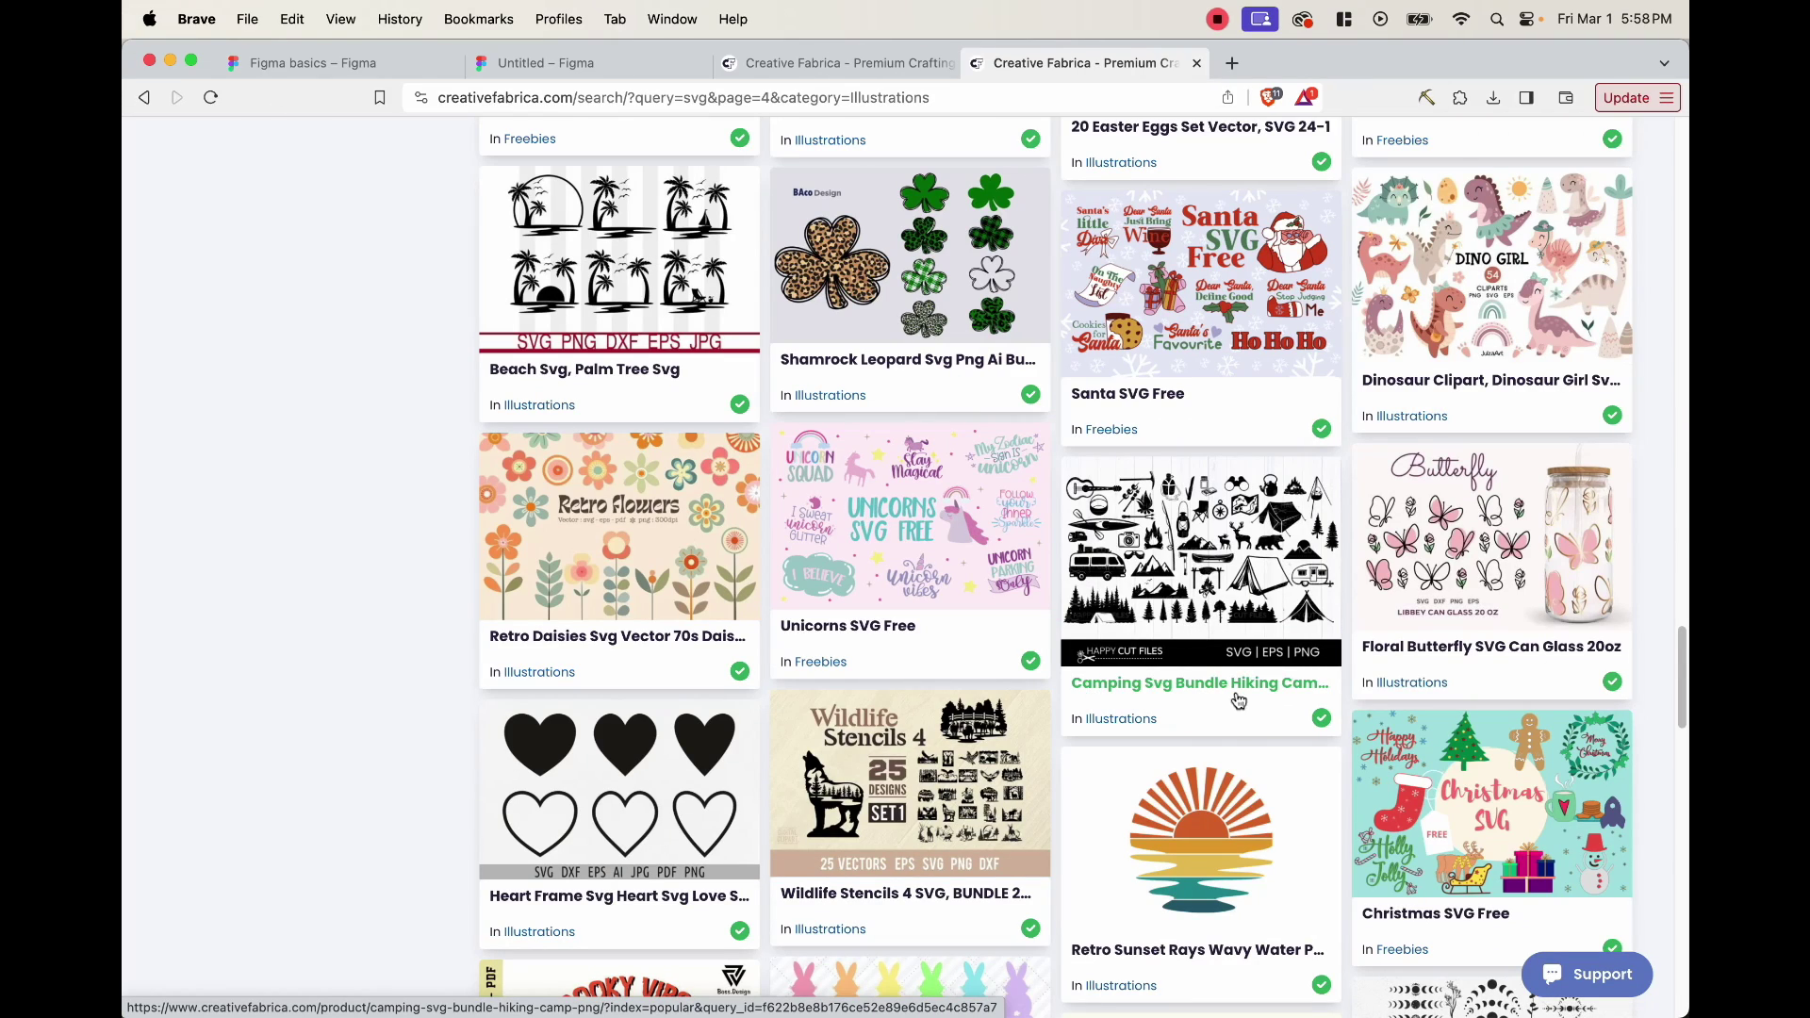
scroll(588, 269, down, 4)
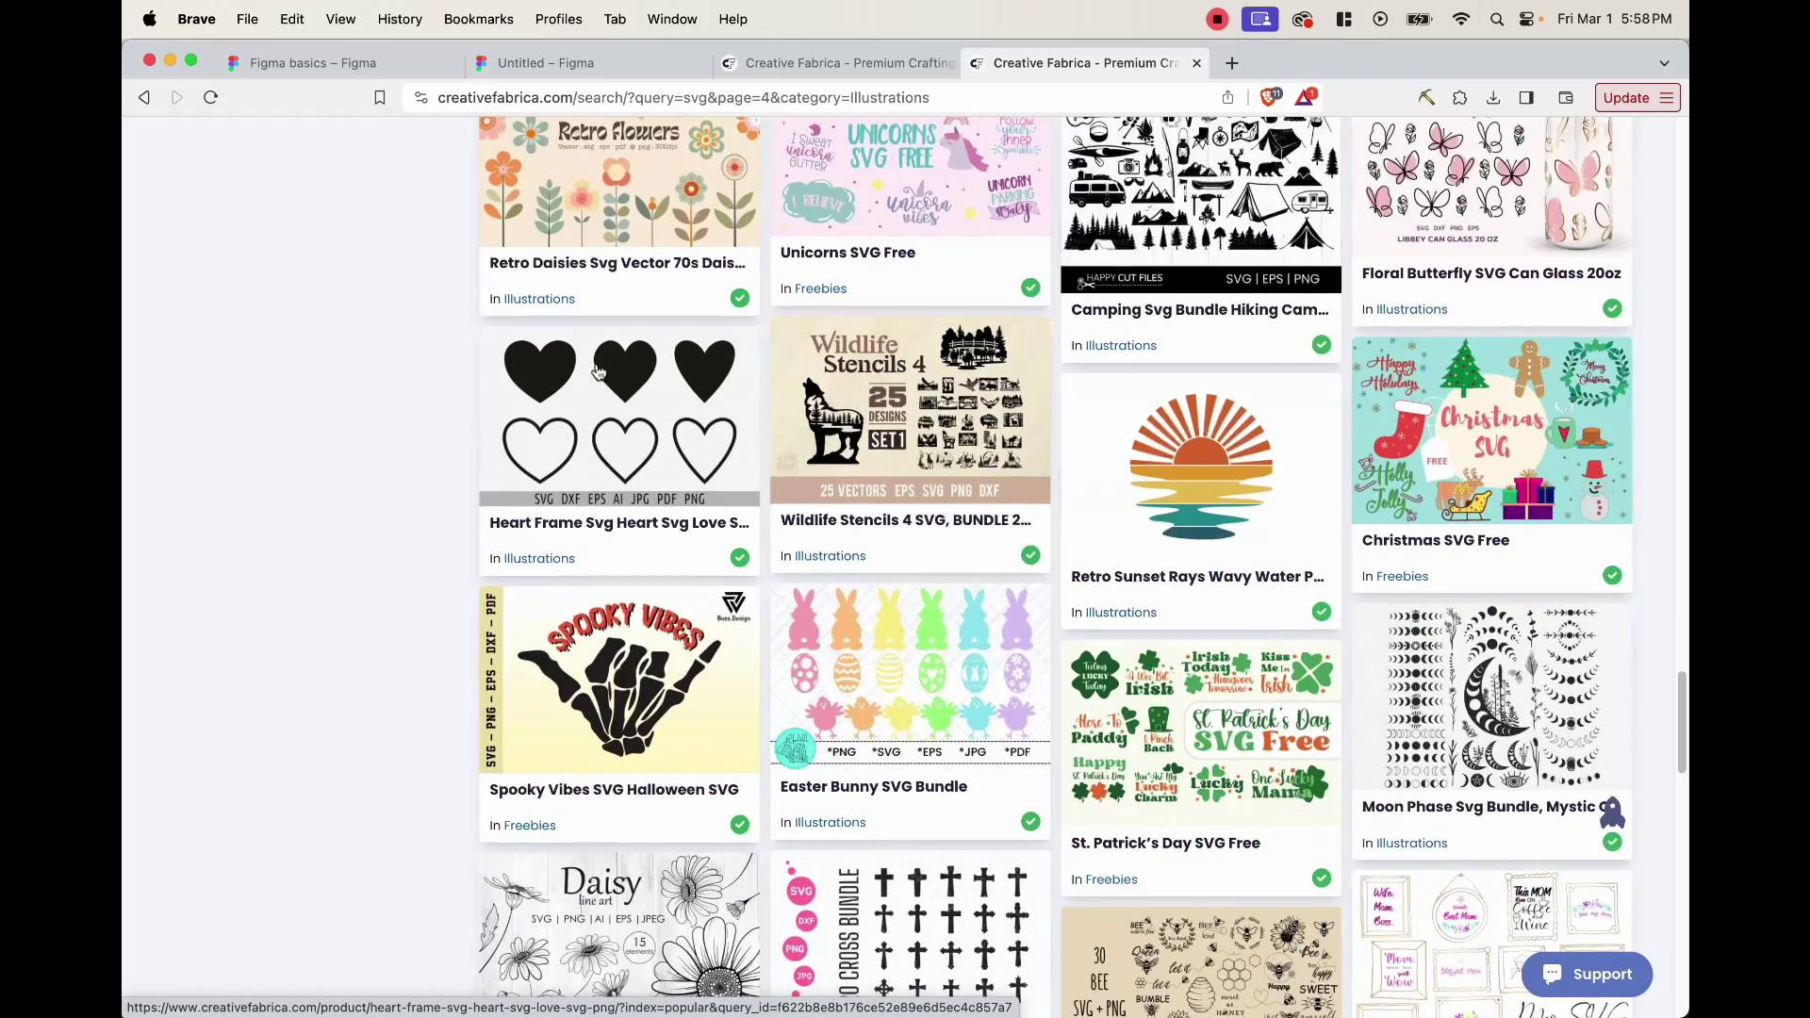
scroll(897, 567, up, 1)
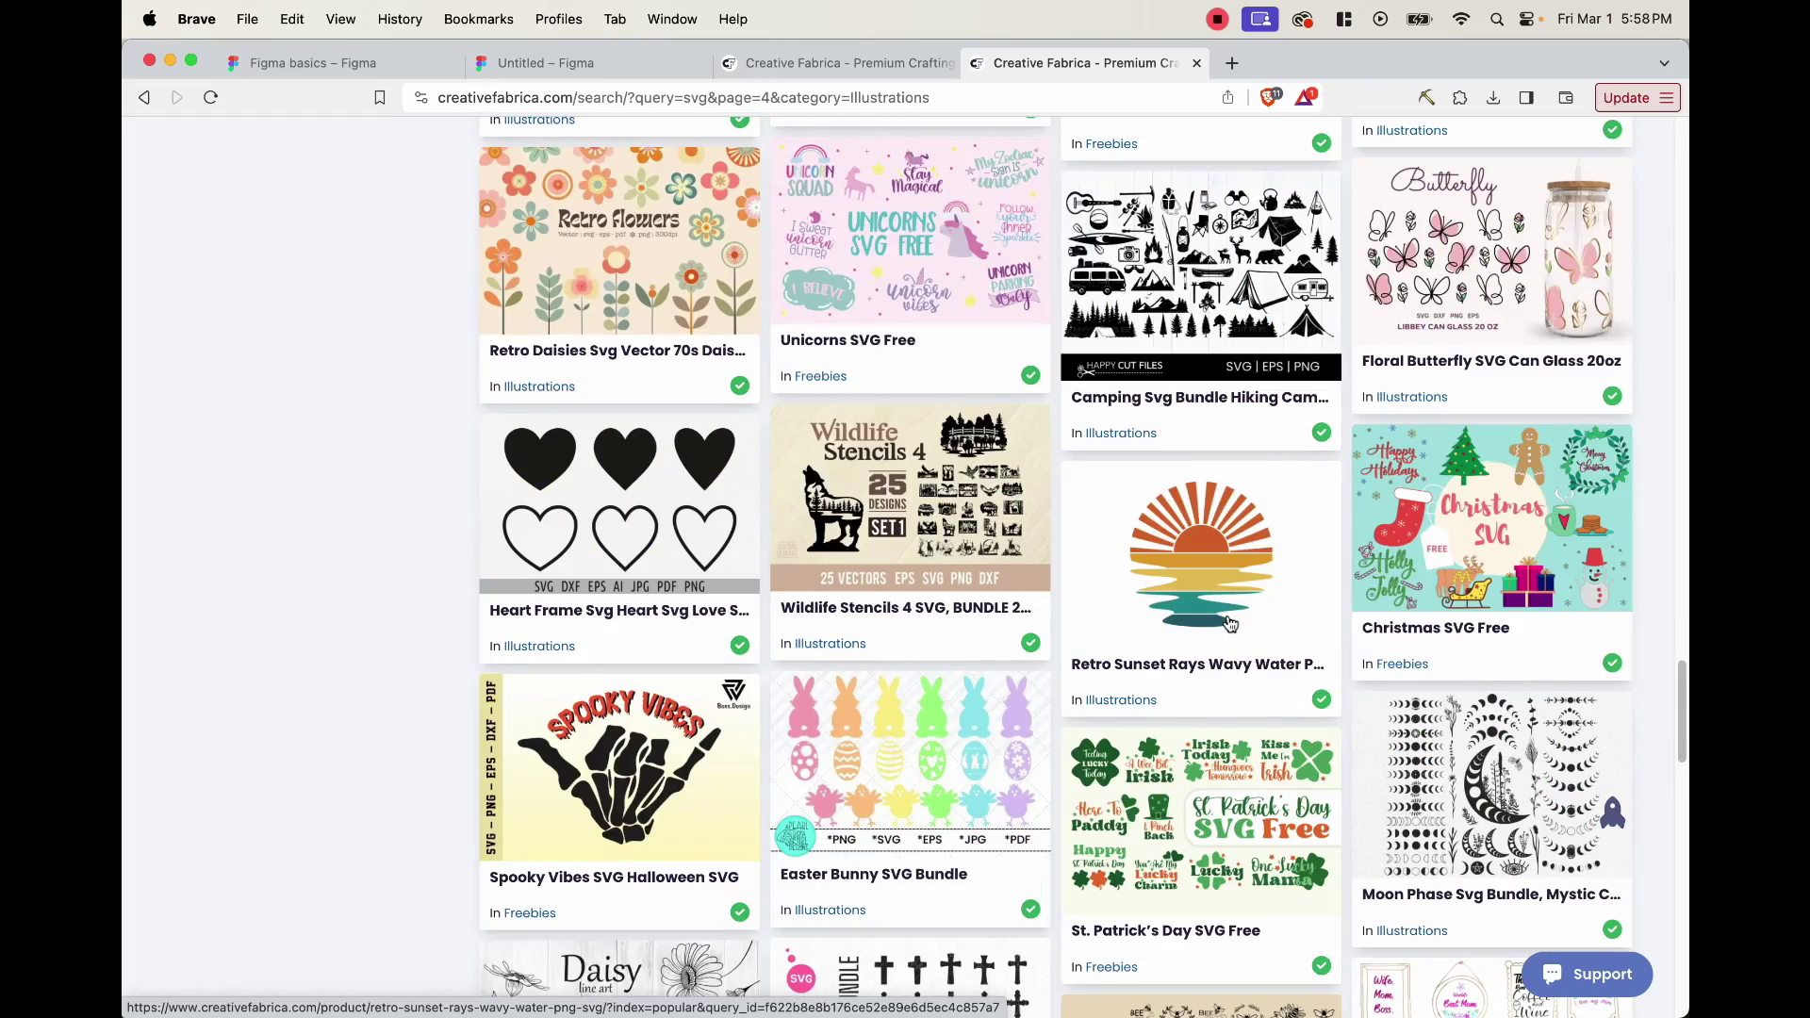
scroll(1228, 622, up, 20)
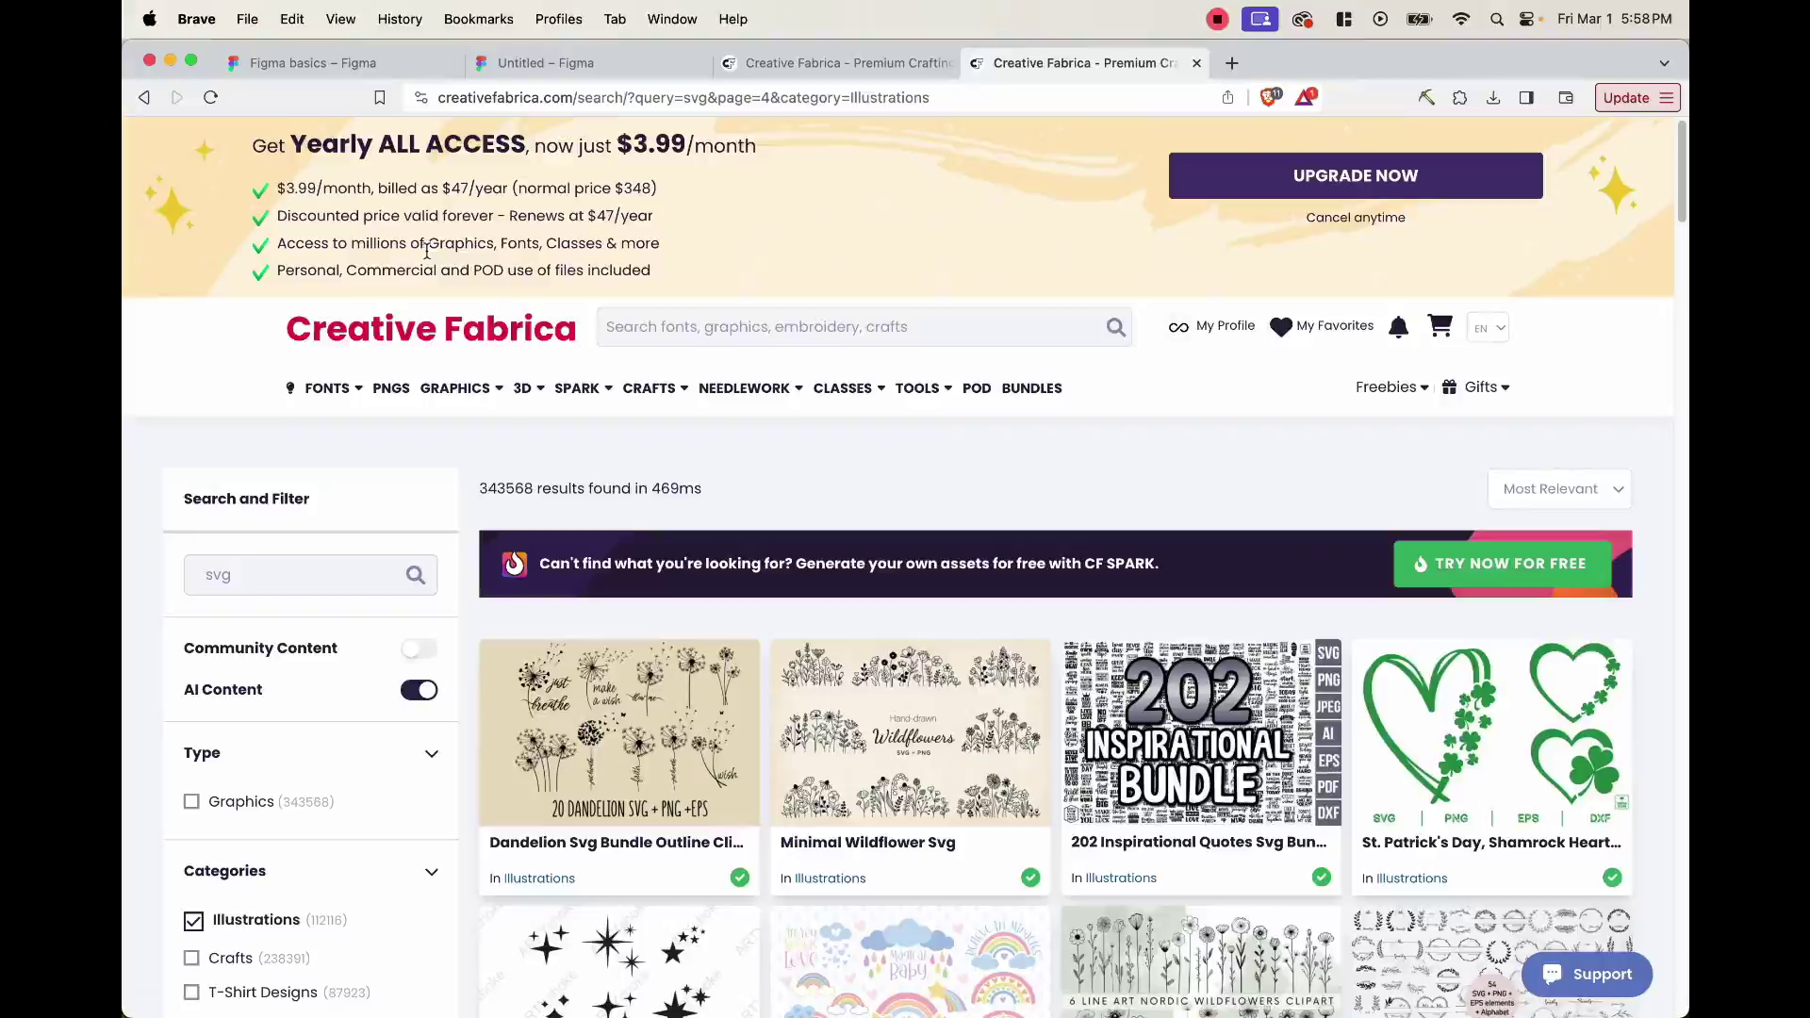
scroll(1318, 567, down, 9)
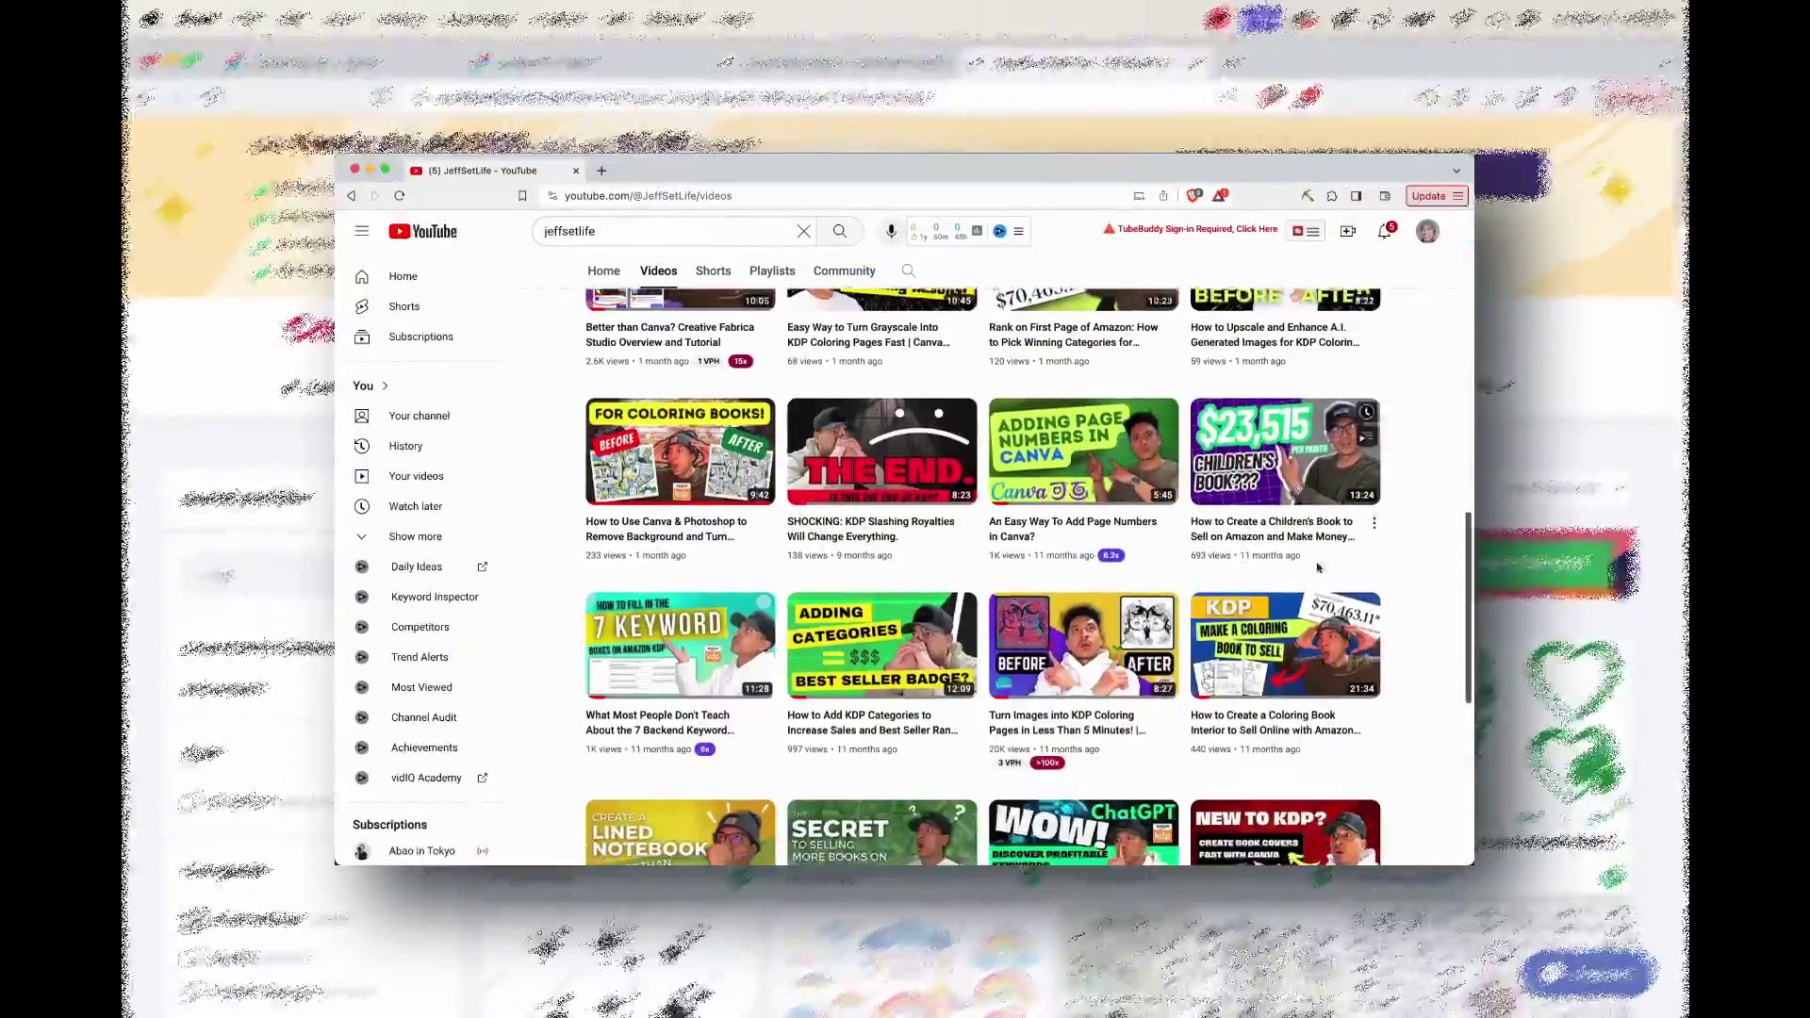
click(1287, 646)
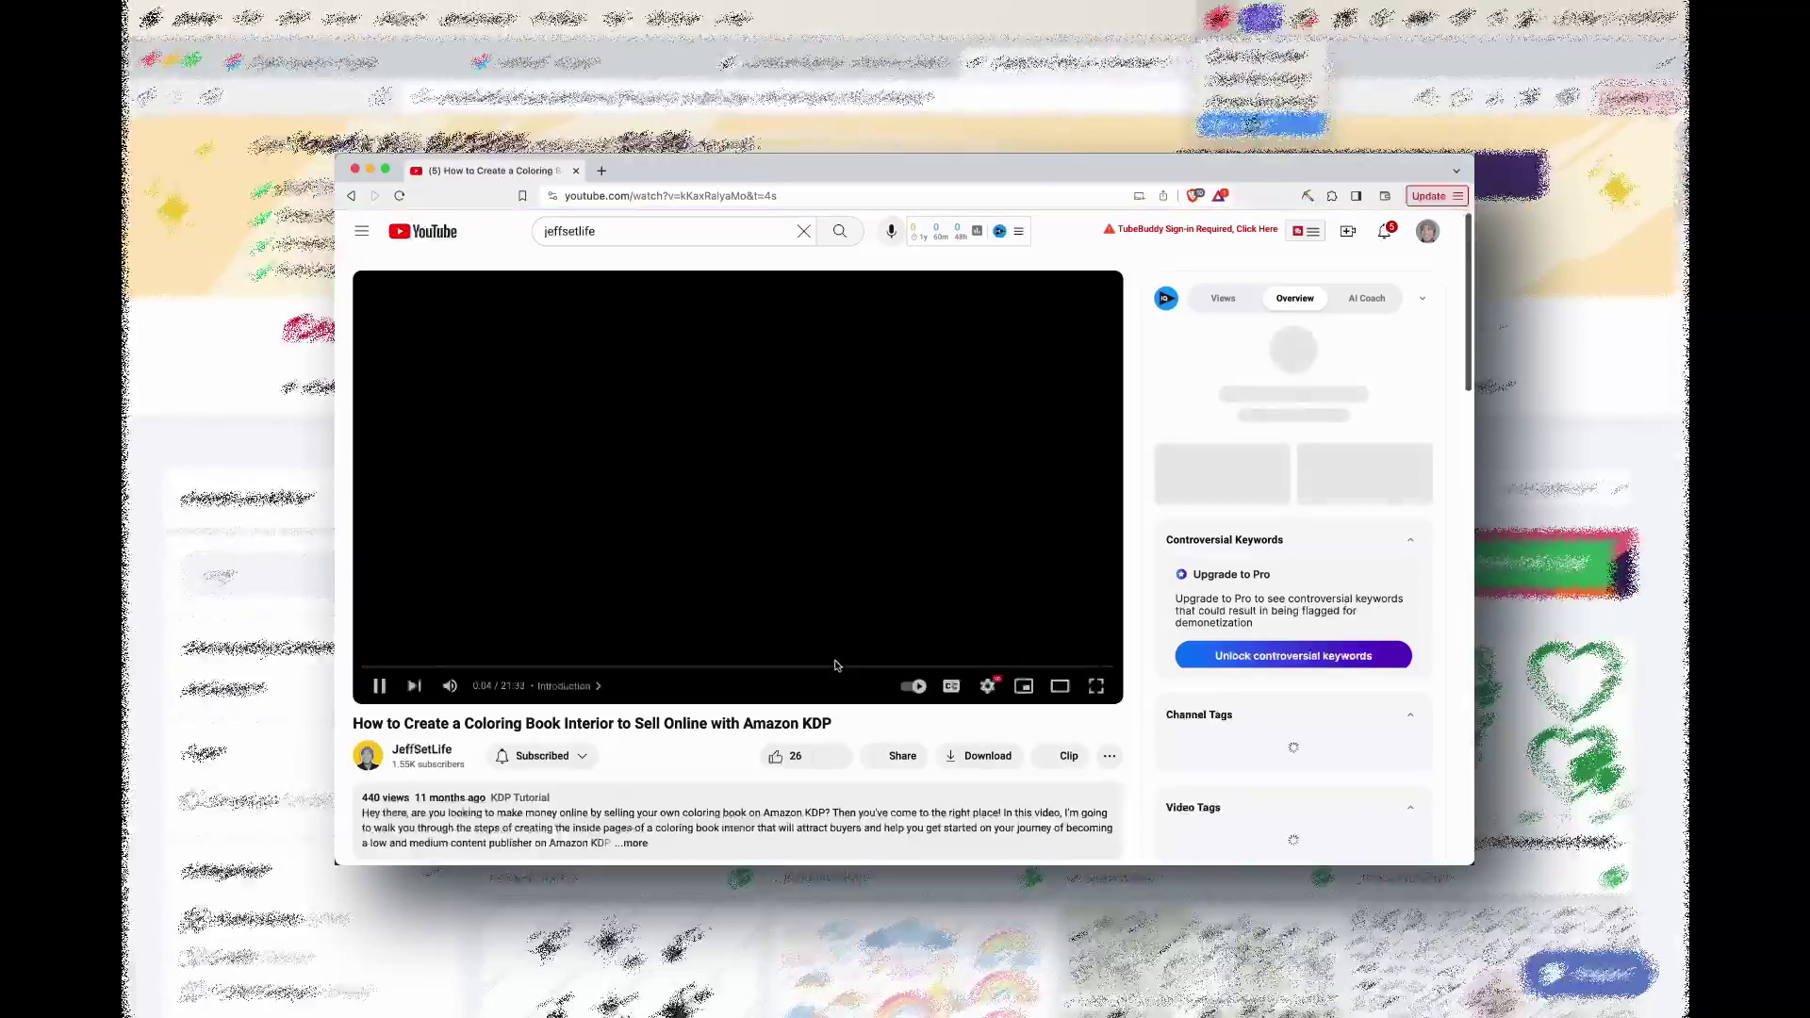